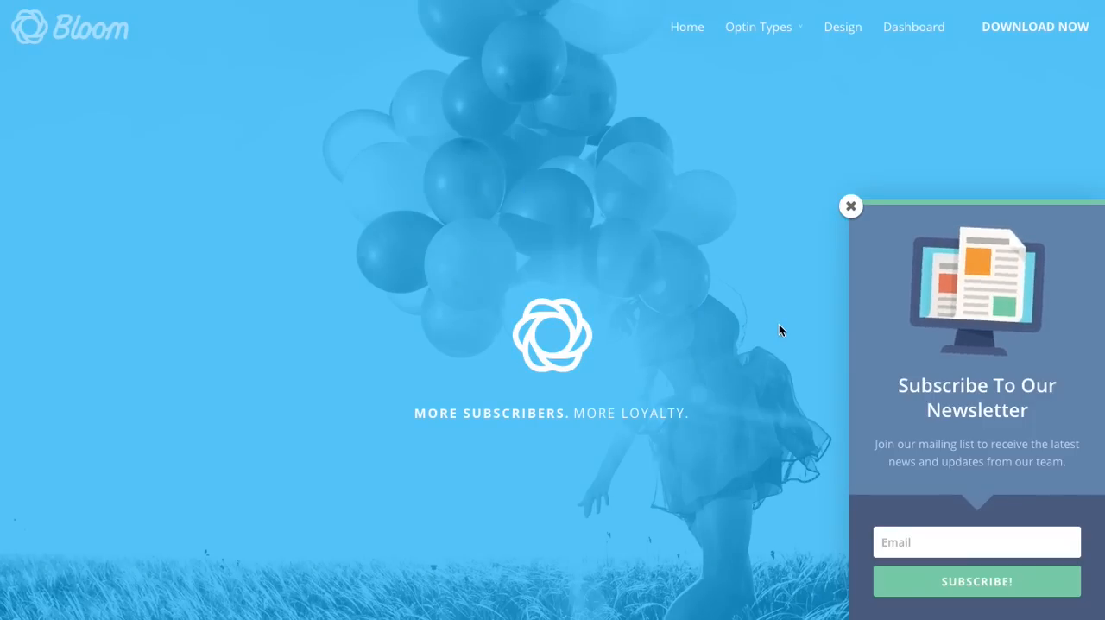
Step: Look over the Bloom demo home page and its Pop-Up optin page, and dismiss the newsletter pop-up shown there
scroll(861, 303, down, 9)
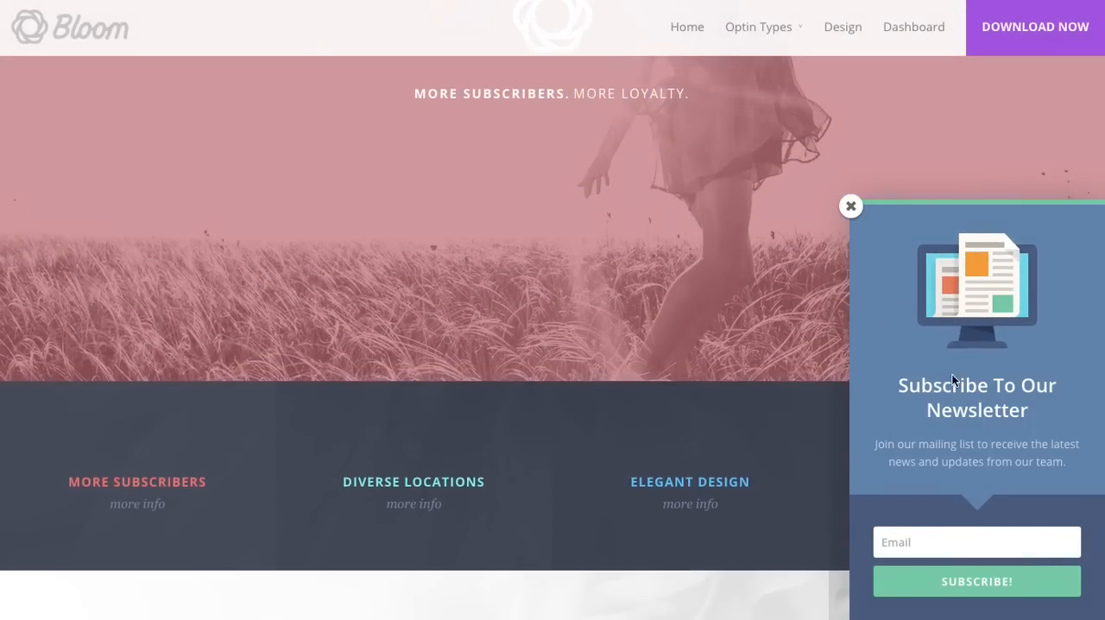
scroll(879, 515, up, 3)
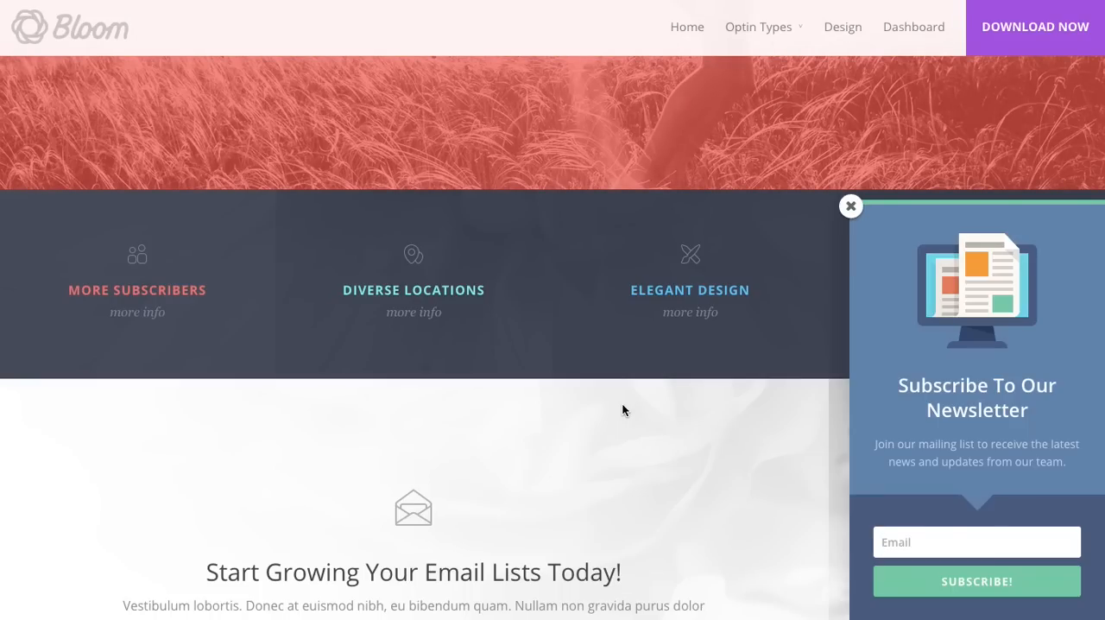
scroll(720, 363, up, 5)
mouse_move(772, 31)
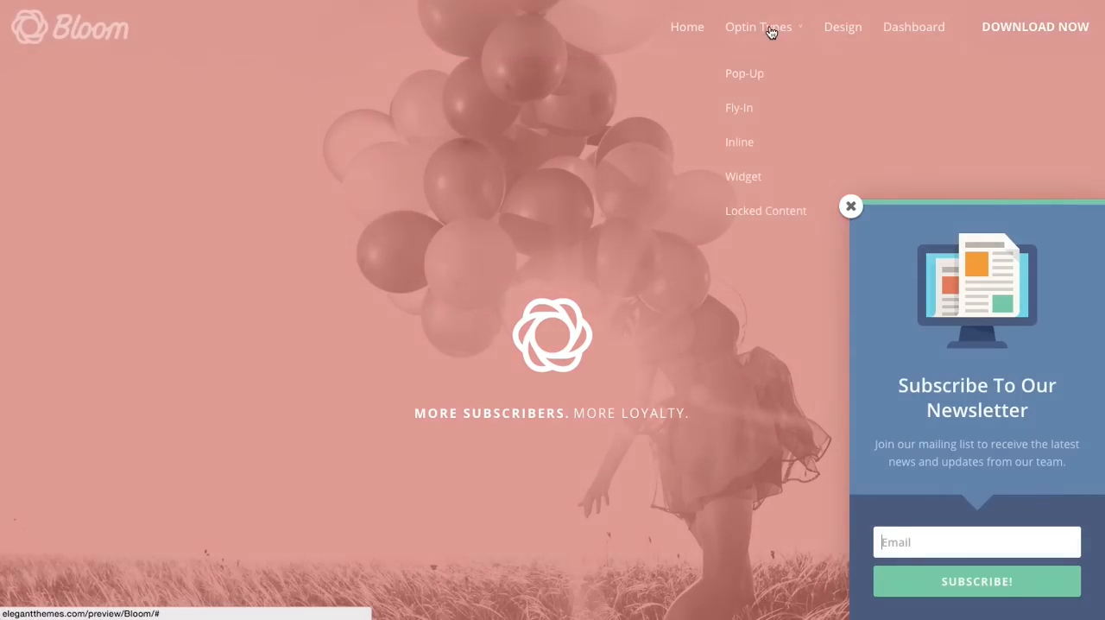
click(759, 81)
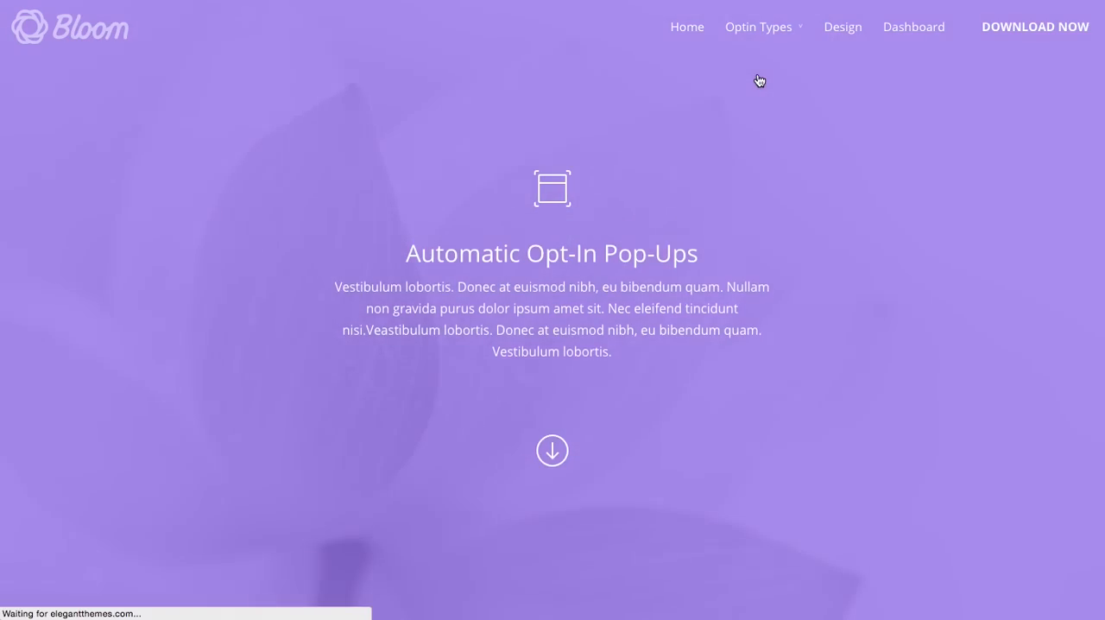
scroll(854, 164, down, 5)
scroll(859, 167, down, 4)
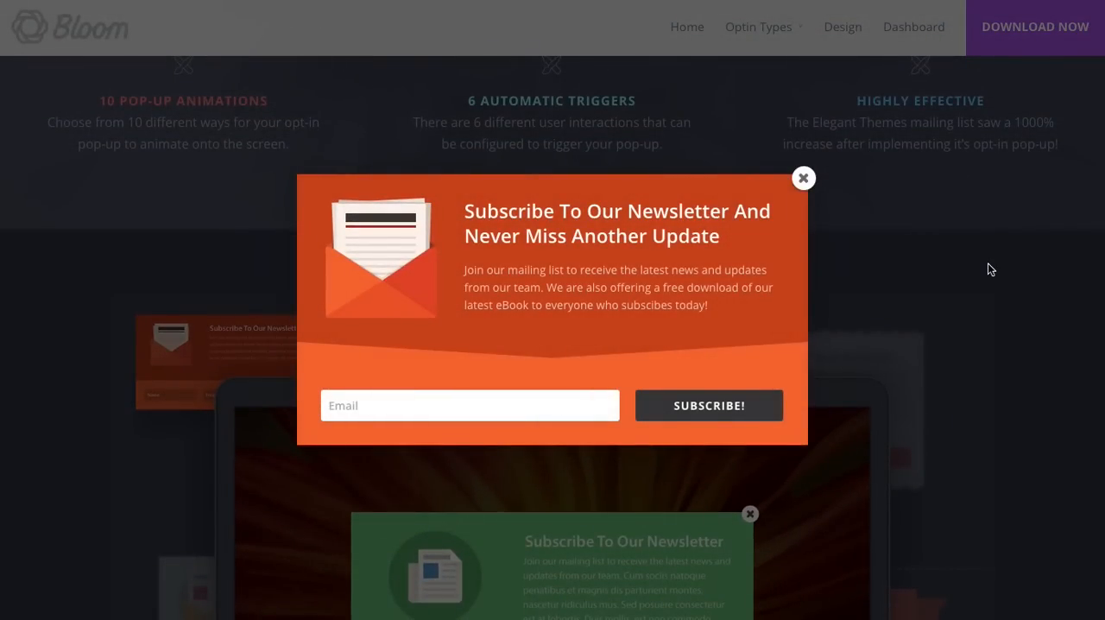
scroll(989, 268, up, 7)
click(802, 177)
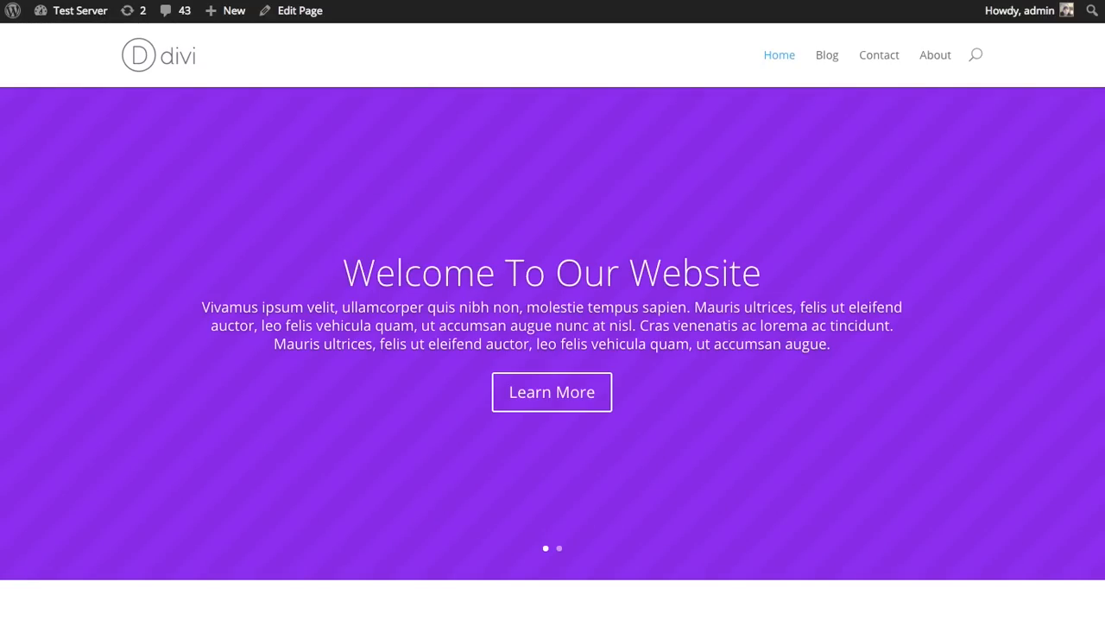
Step: Go from the test site's front end to the WordPress dashboard and open the Bloom plugin's optin forms
mouse_move(90, 14)
click(81, 40)
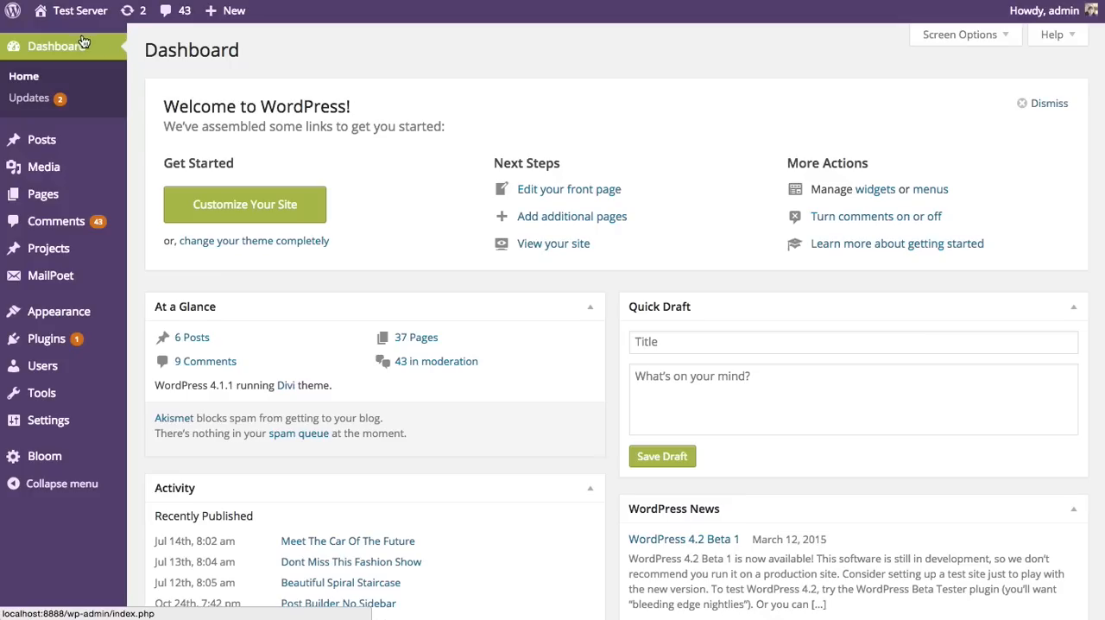
mouse_move(71, 465)
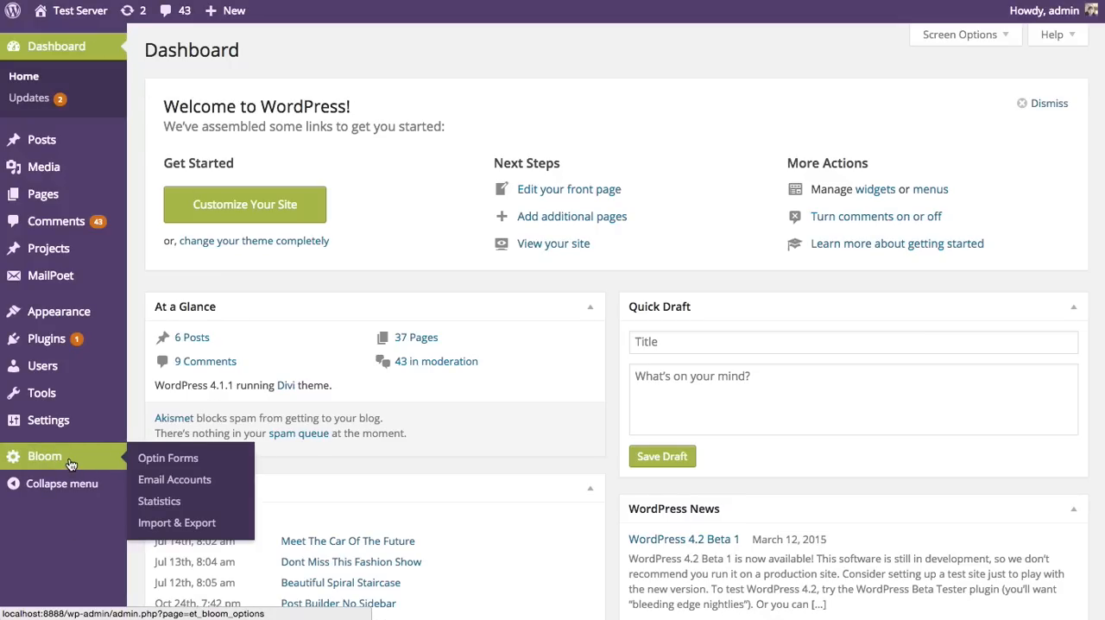
click(71, 464)
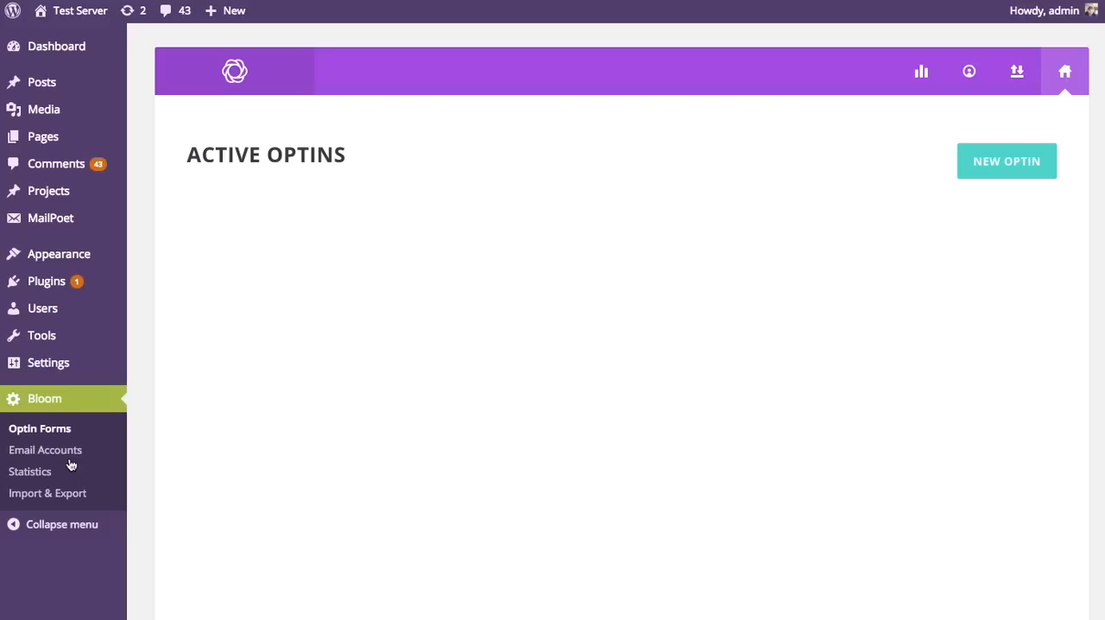
Step: Create a new optin of the Pop Up type and name it "Popup"
click(996, 177)
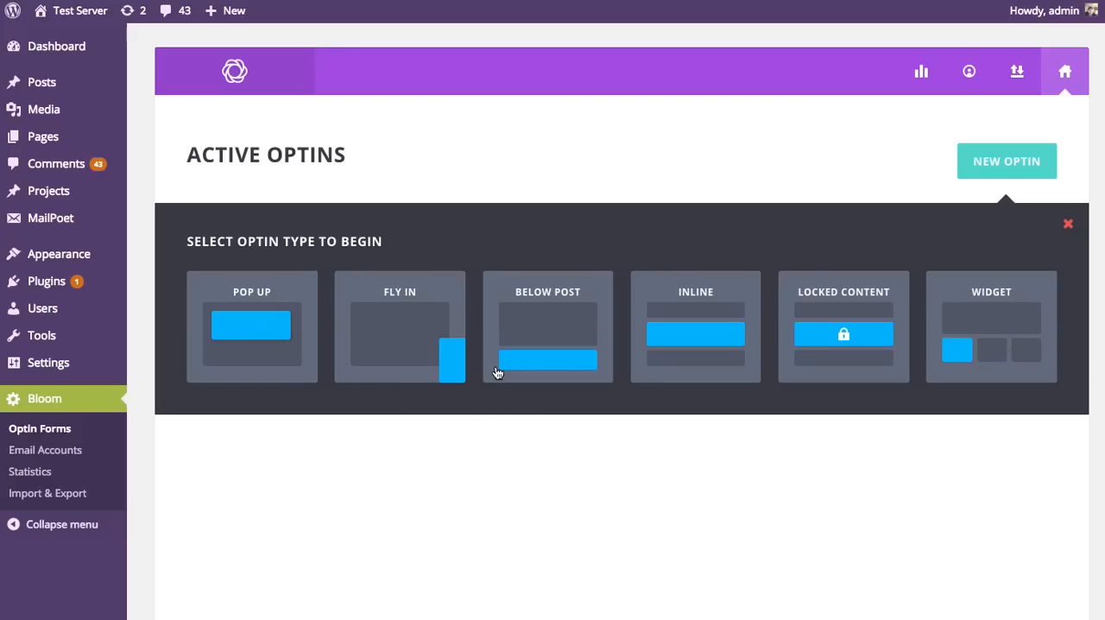
click(252, 332)
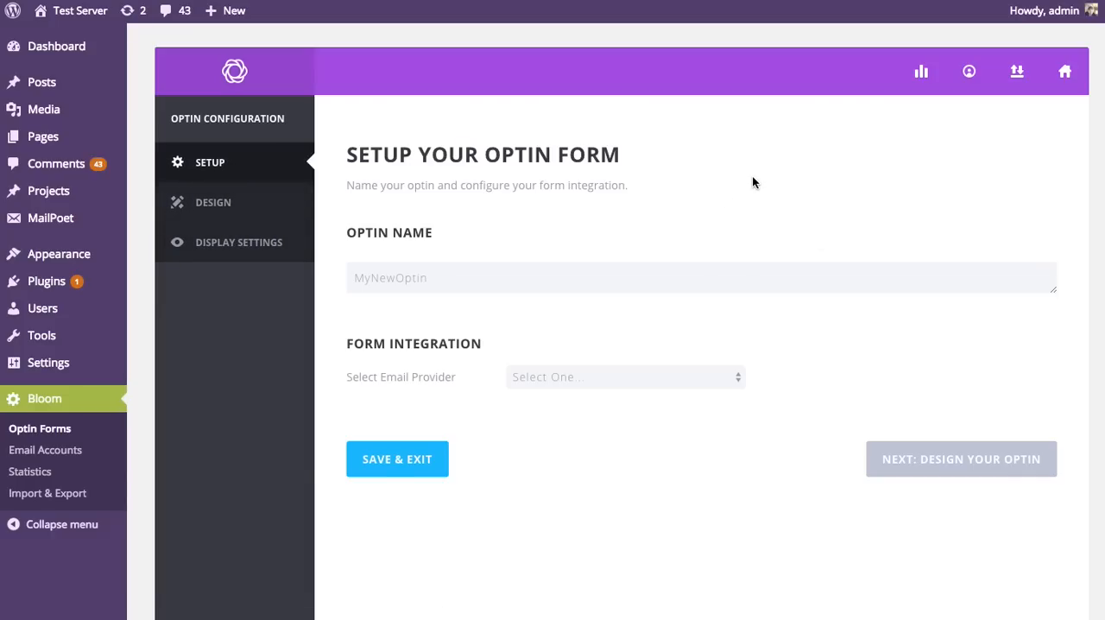
double_click(422, 278)
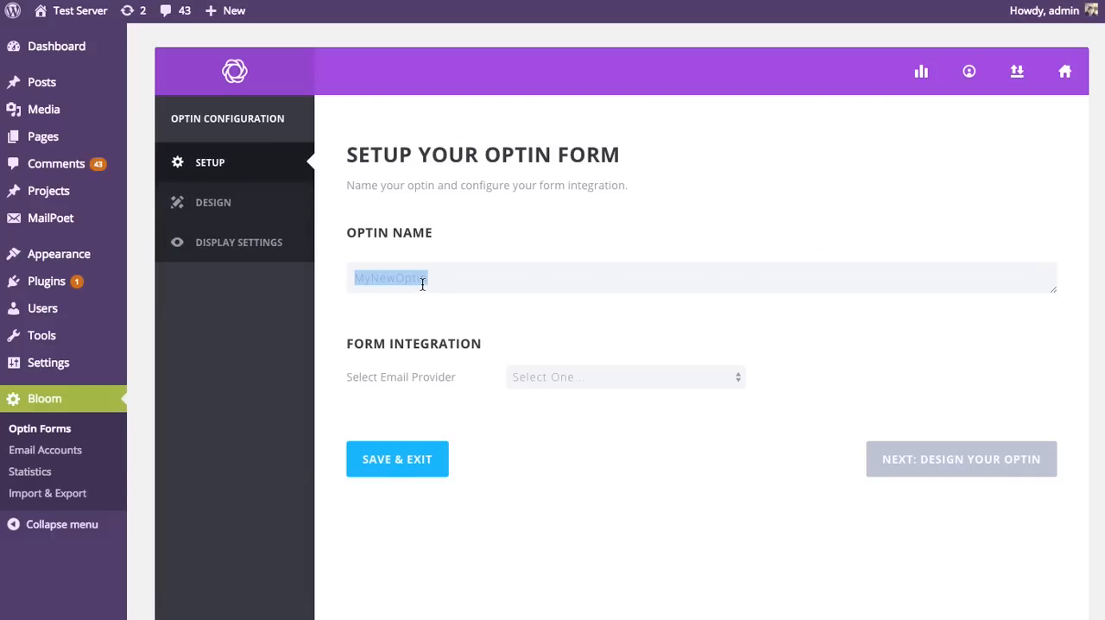
text(Popup)
text(Blog)
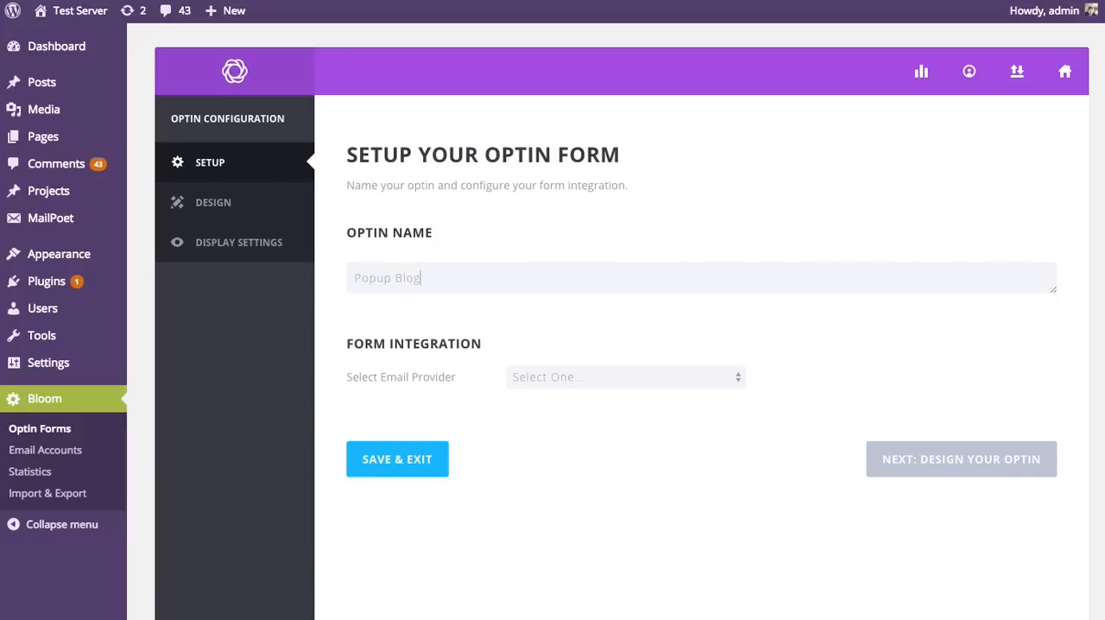
key(BackSpace)
key(BackSpace)
key(BackSpace)
Step: Choose AWeber as the email provider and add a new account named "Aweber"
click(678, 373)
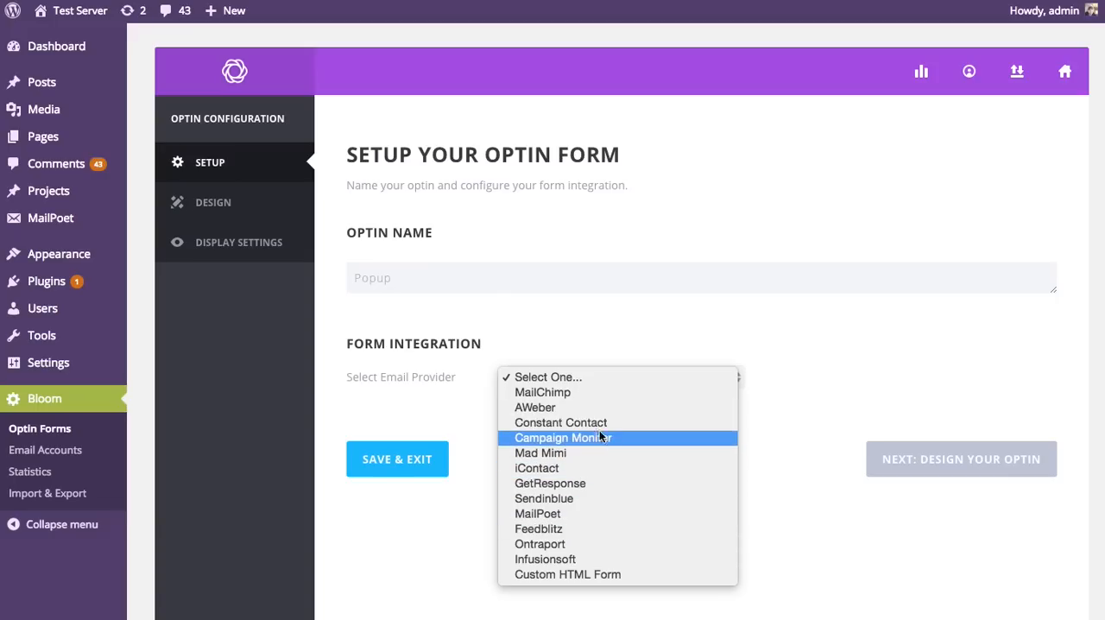
click(552, 409)
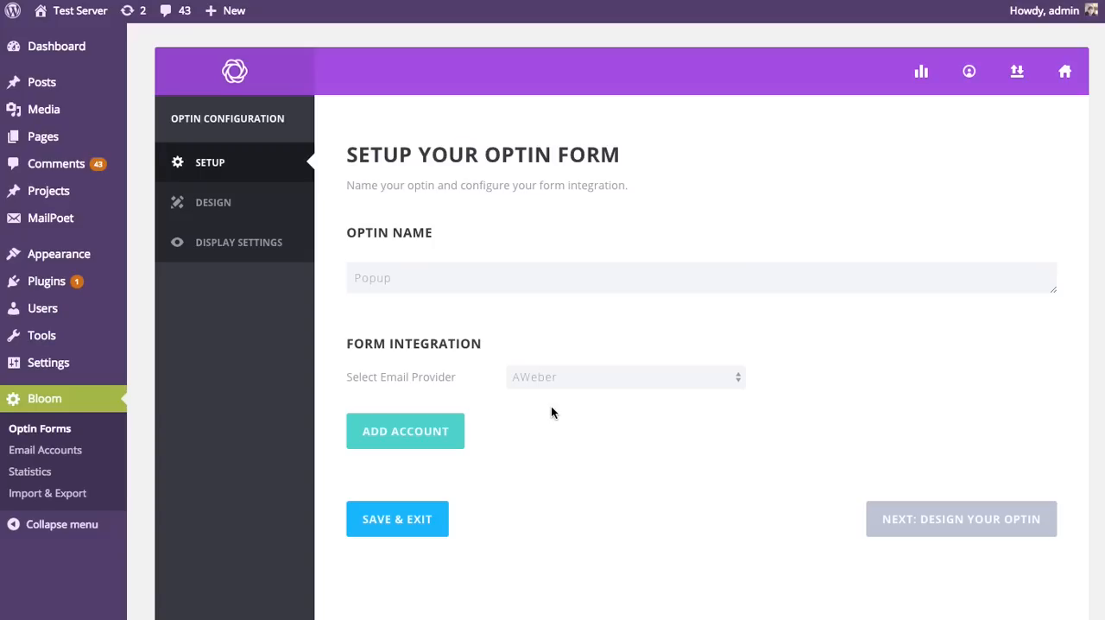
click(404, 440)
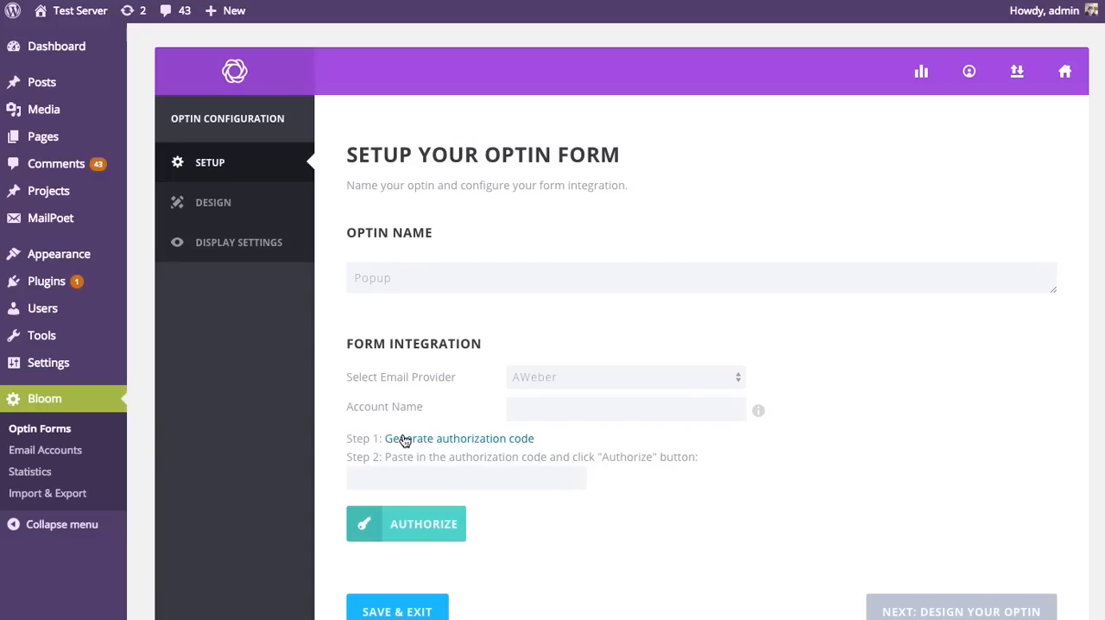
click(516, 409)
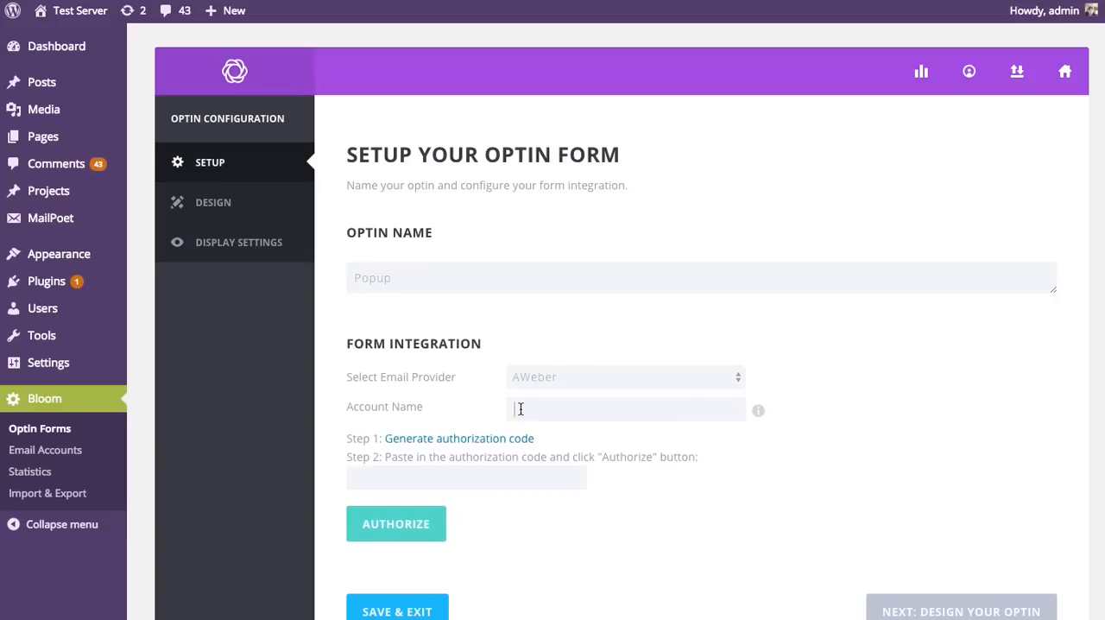
text(Aweber)
Step: Generate an AWeber authorization code by filling in the saved login name and password and allowing access
click(434, 441)
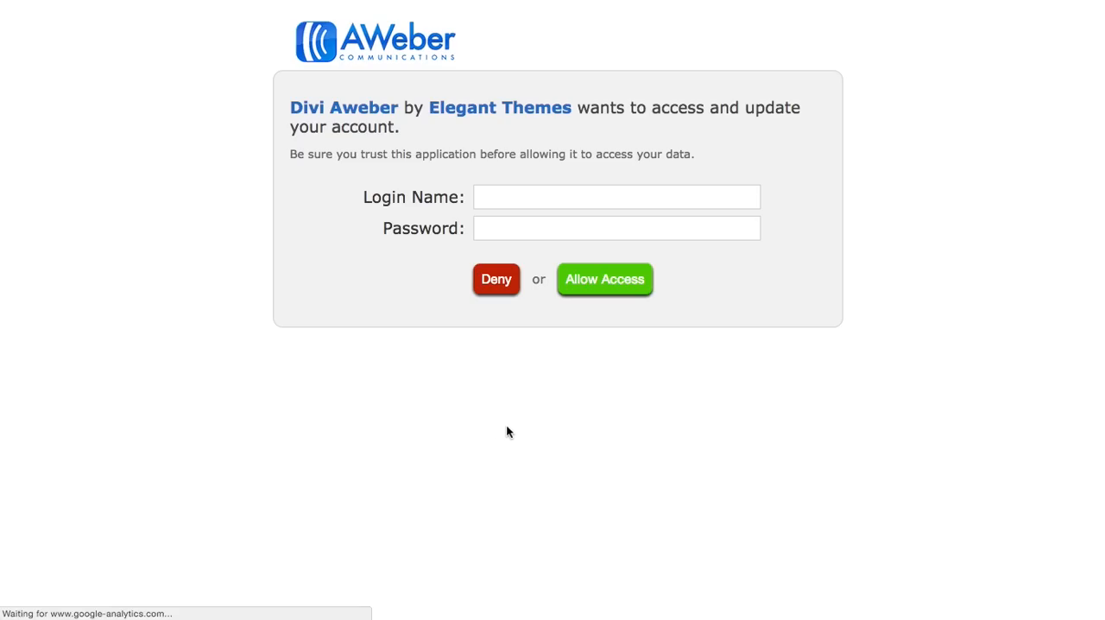
click(1054, 0)
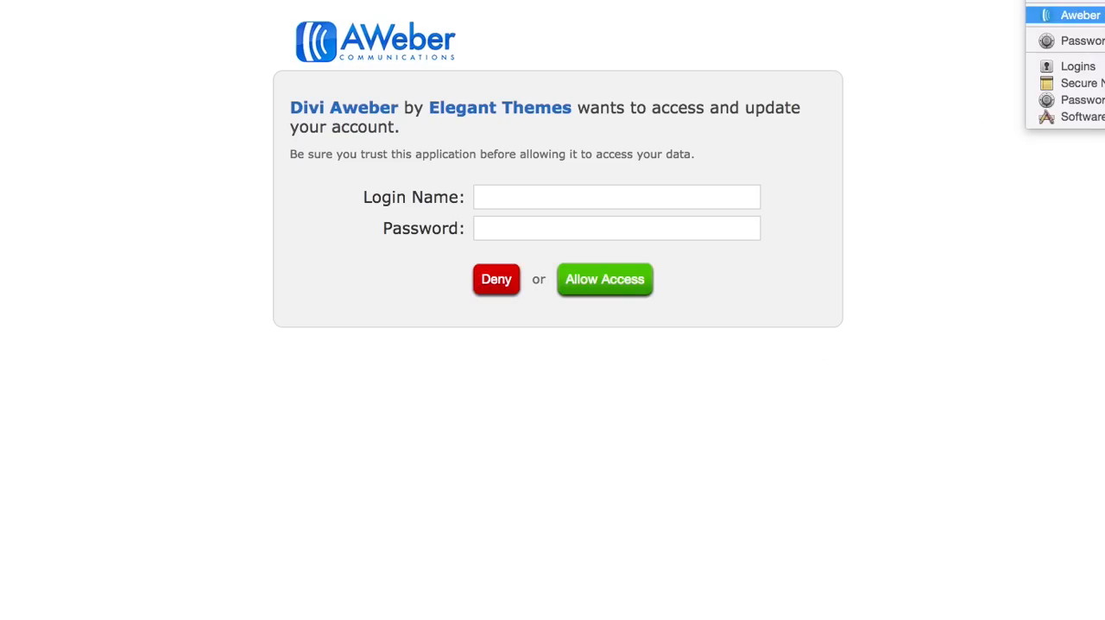
click(1063, 15)
click(637, 283)
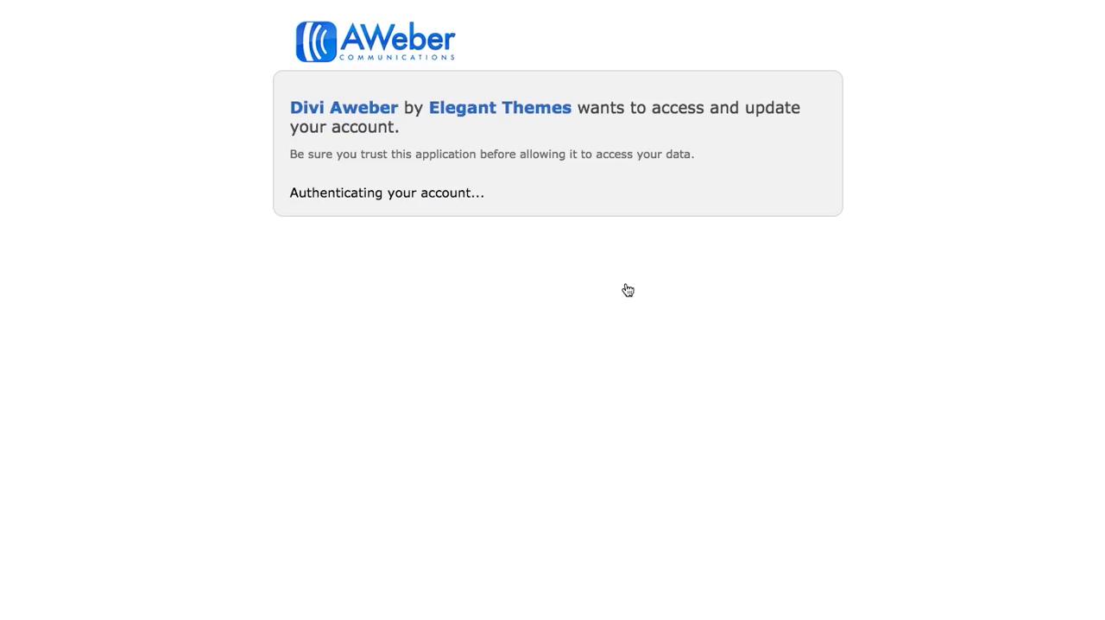
click(644, 283)
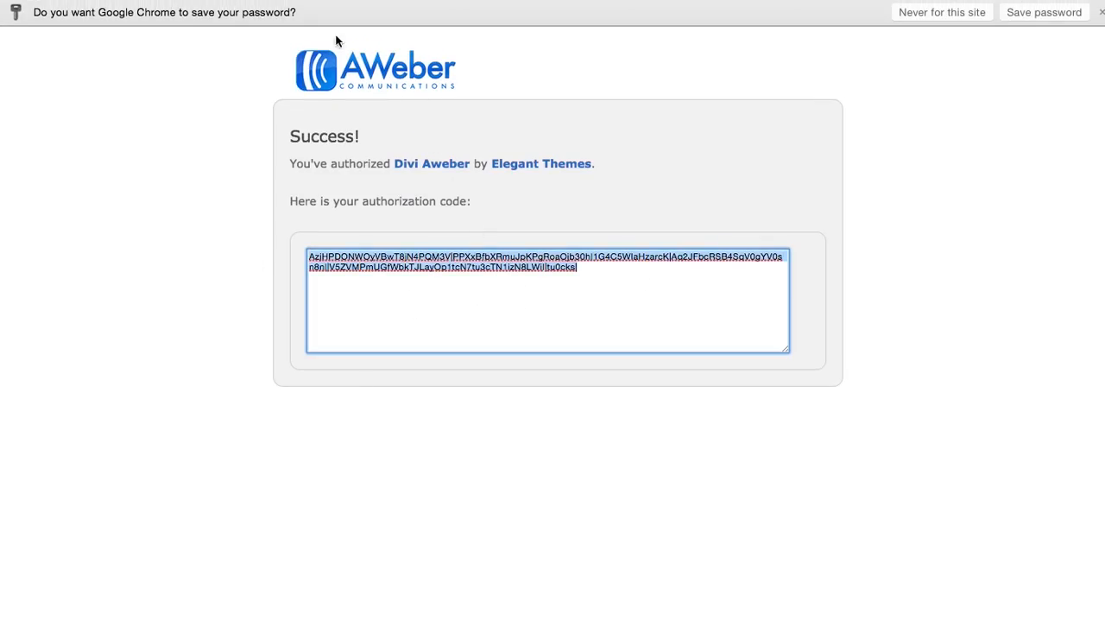
Step: Paste the authorization code into the optin's AWeber account setup, authorize it, and decline to save the login
key(super+w)
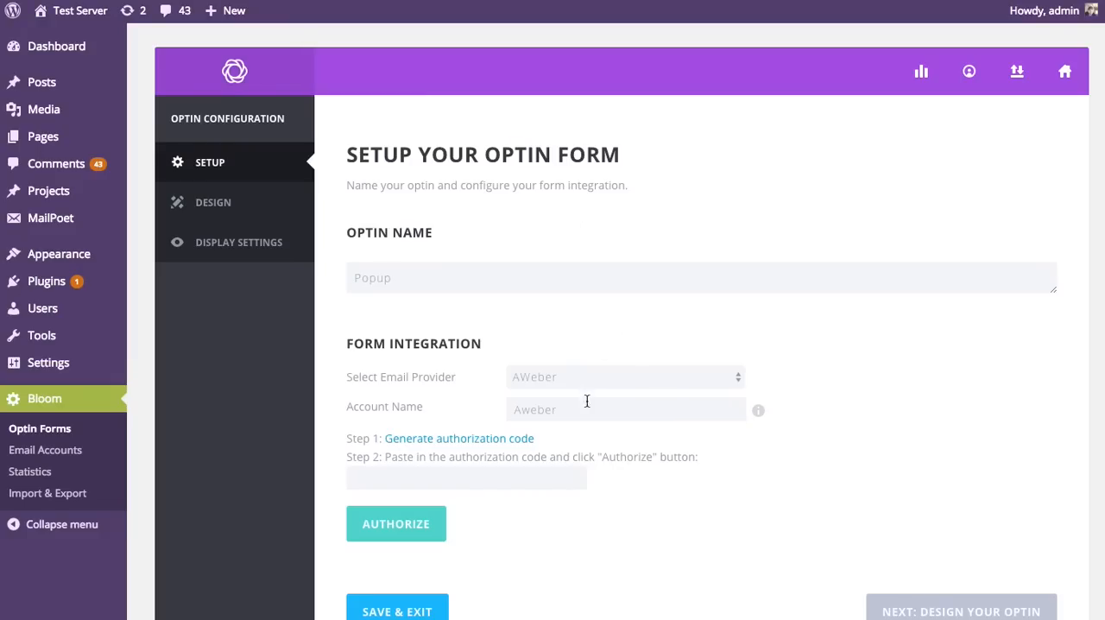
click(440, 478)
key(super+v)
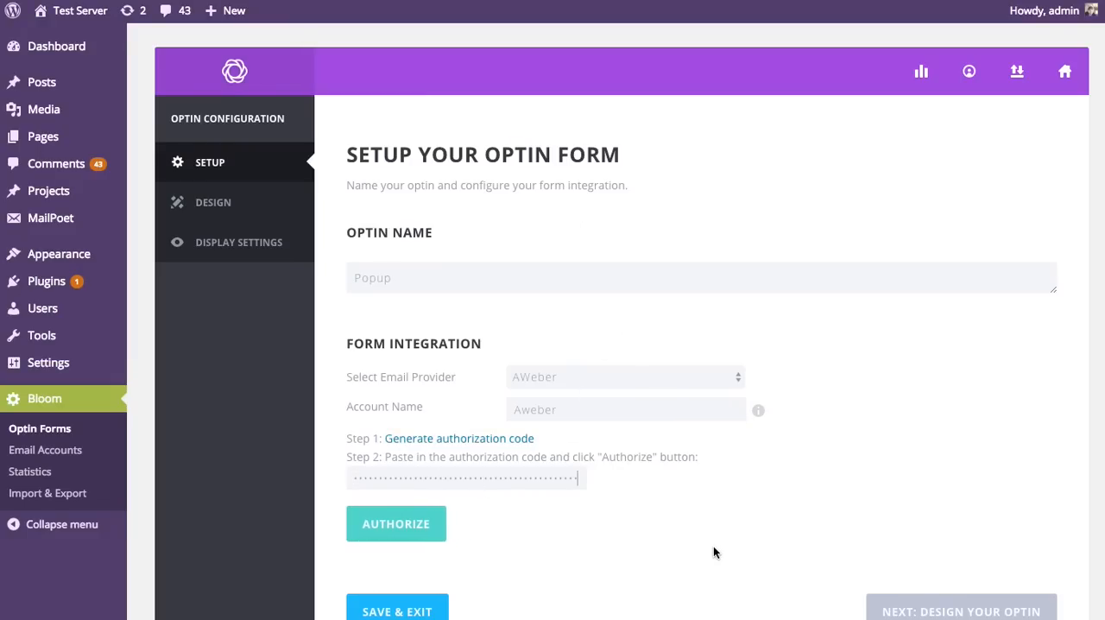
click(430, 525)
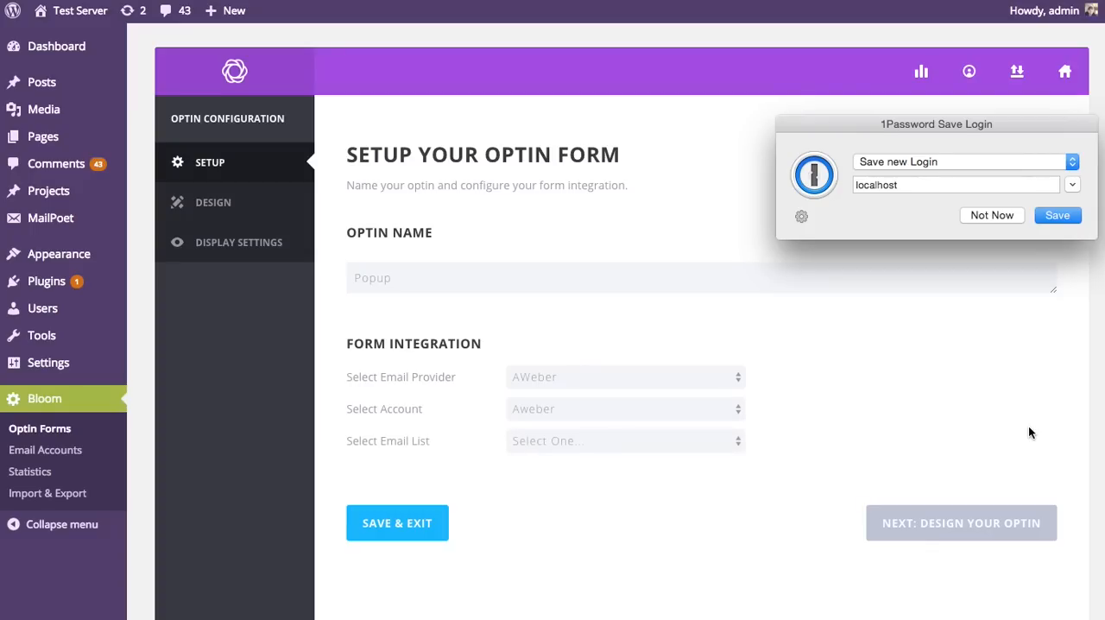
click(986, 215)
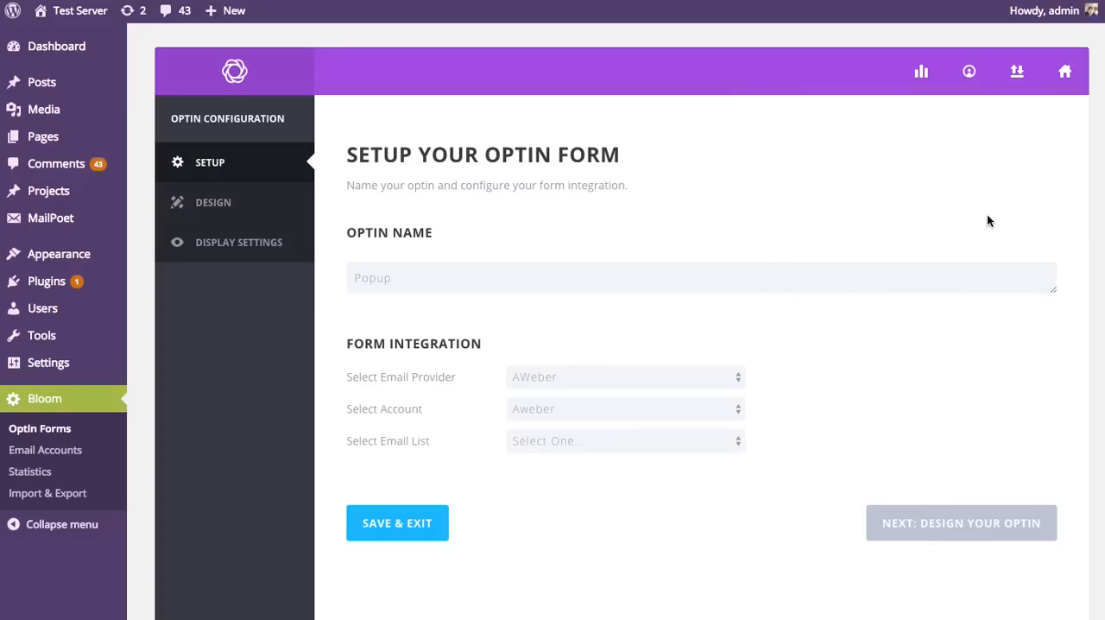
Step: Select awlist3423452 as the optin's email list and proceed to designing the optin
click(639, 447)
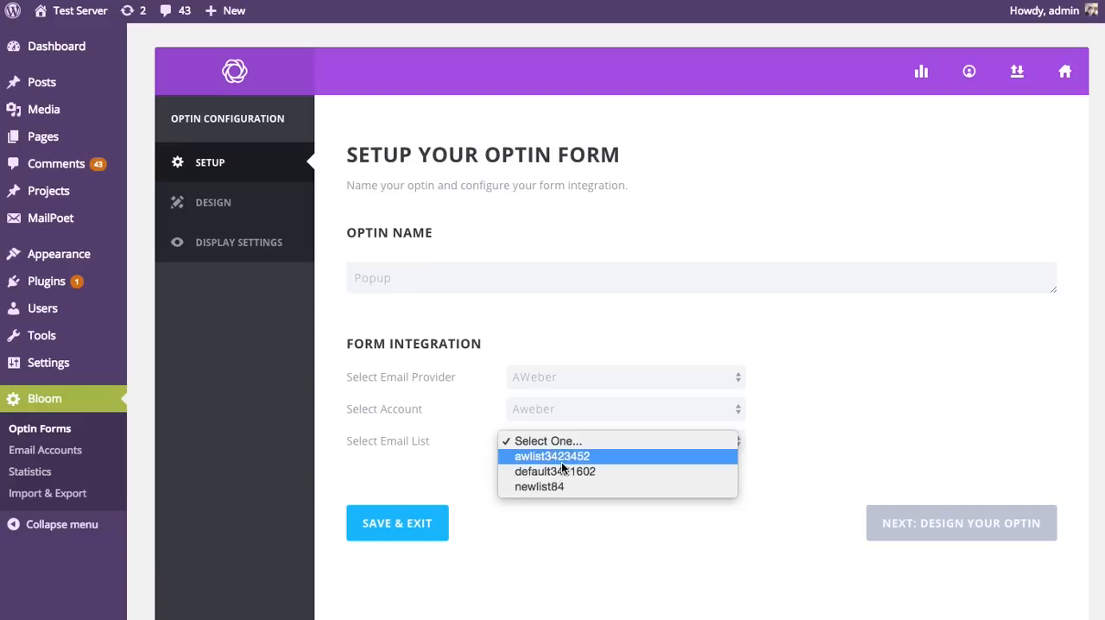
click(549, 458)
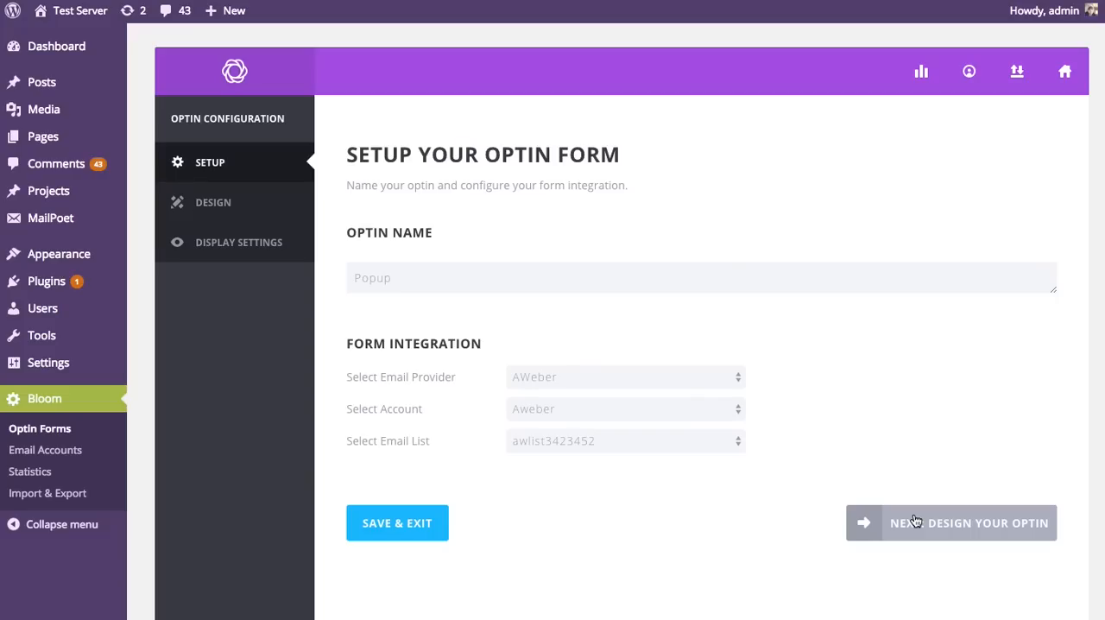
click(956, 535)
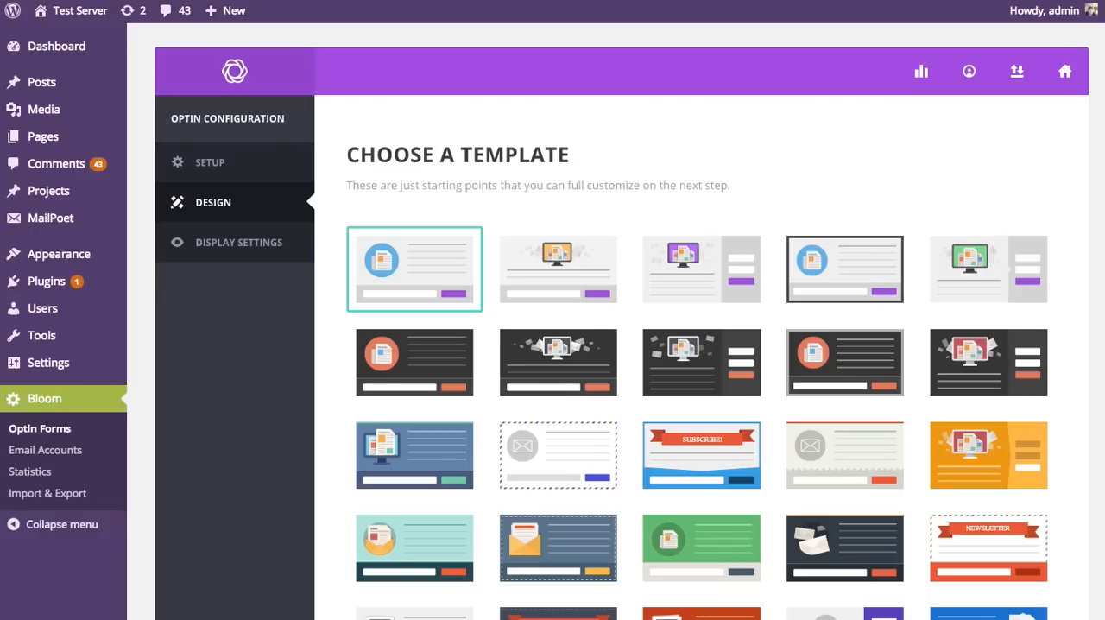
Step: Look through the full range of optin templates, from the light and dark designs to the coloured variants
scroll(1101, 261, down, 10)
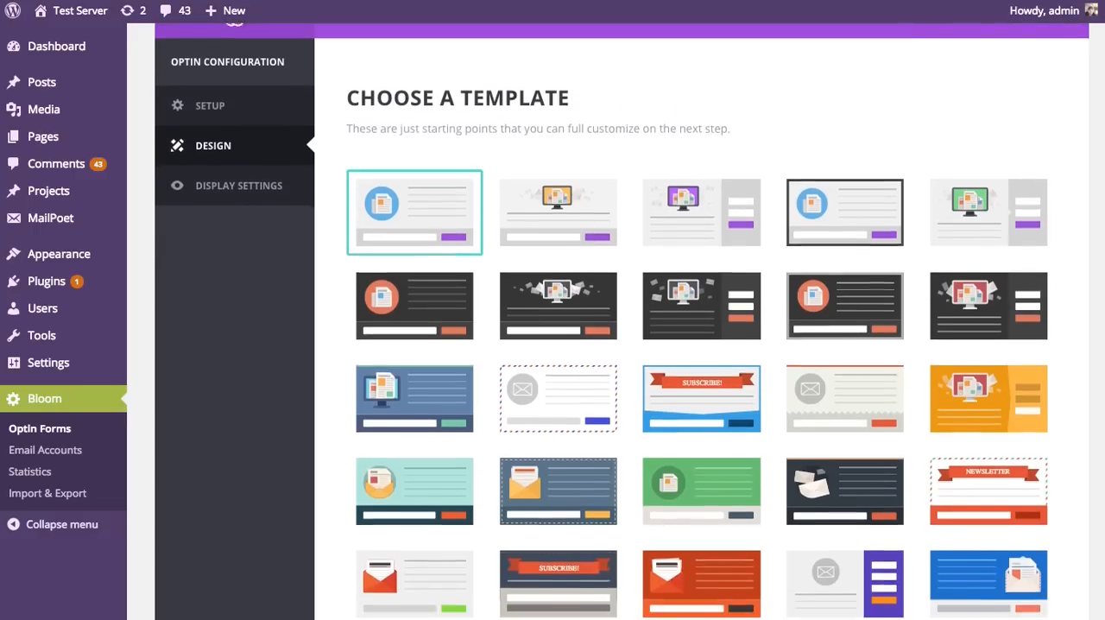
scroll(1101, 261, down, 10)
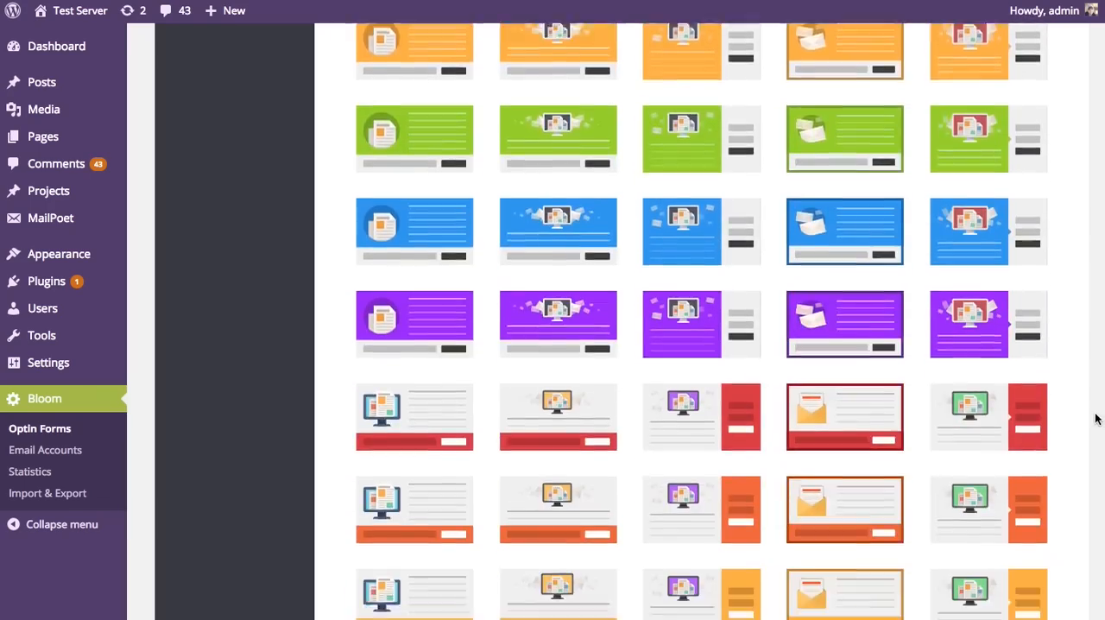
scroll(1096, 569, up, 6)
scroll(700, 319, up, 15)
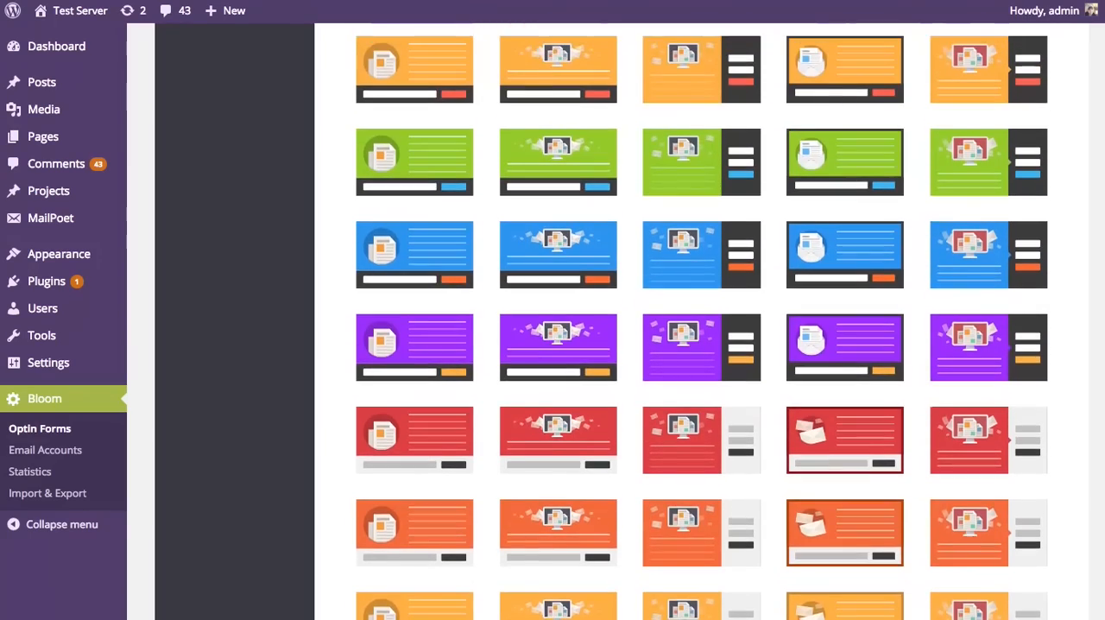
scroll(701, 320, up, 2)
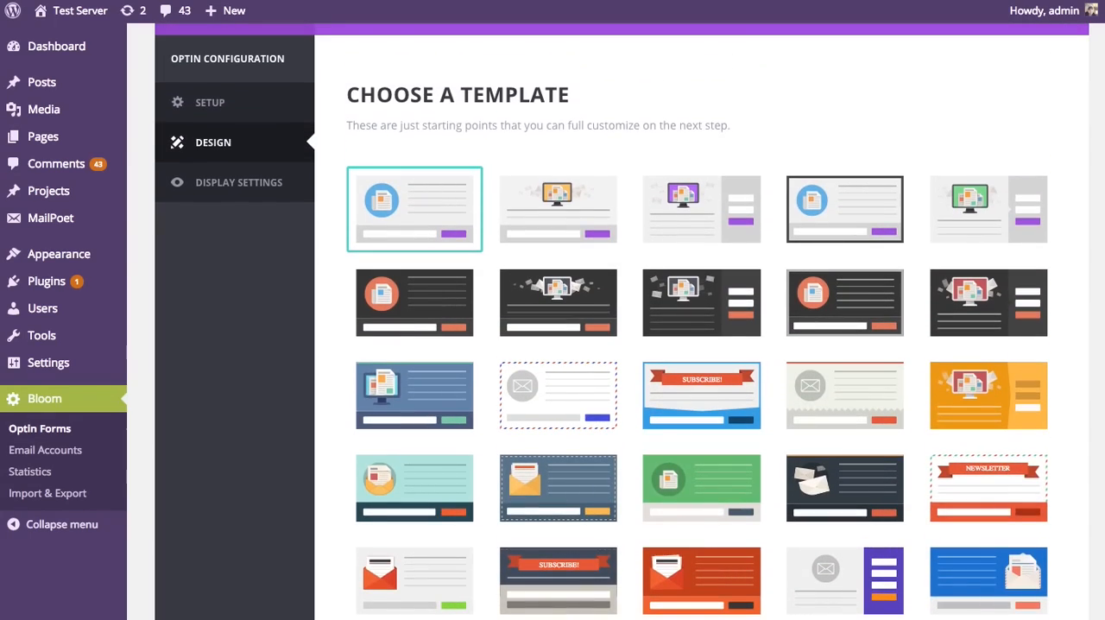
scroll(701, 319, down, 2)
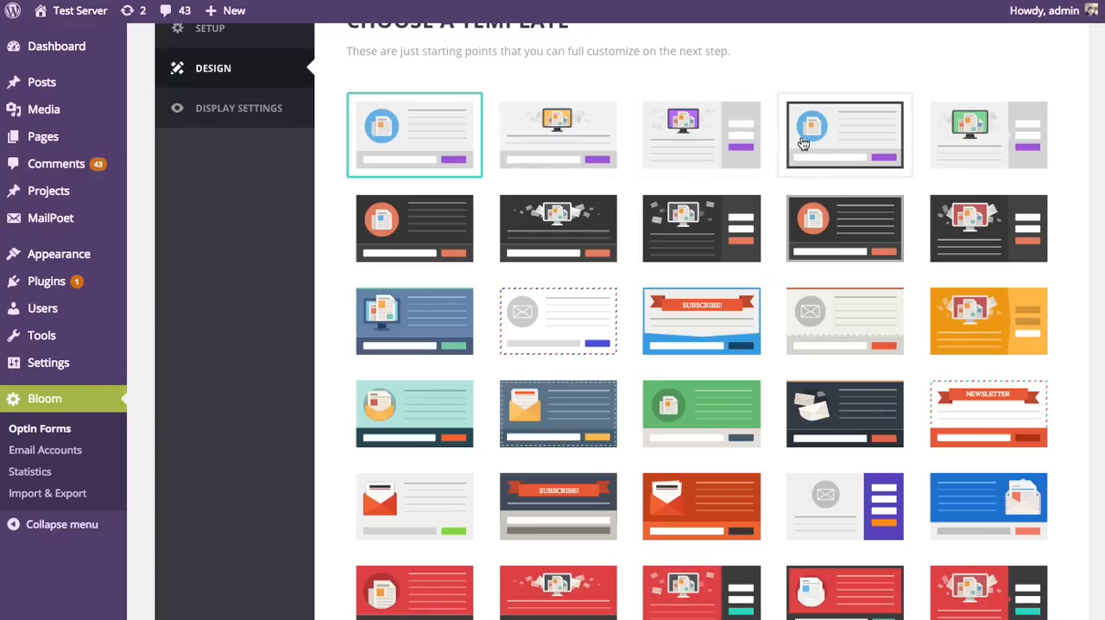
scroll(691, 345, down, 5)
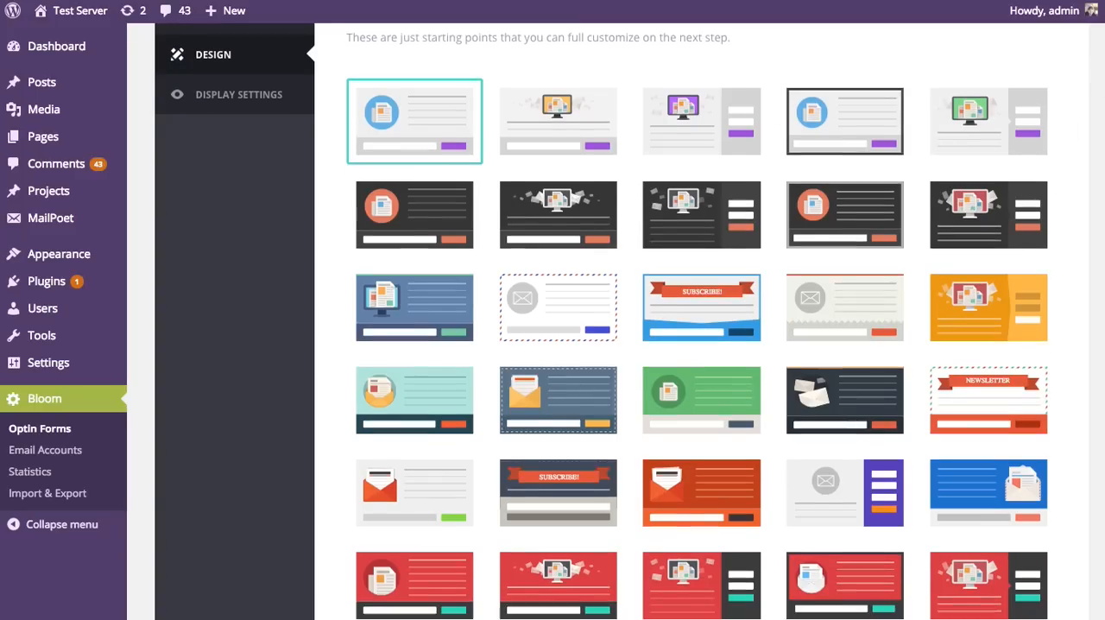
scroll(1092, 459, down, 15)
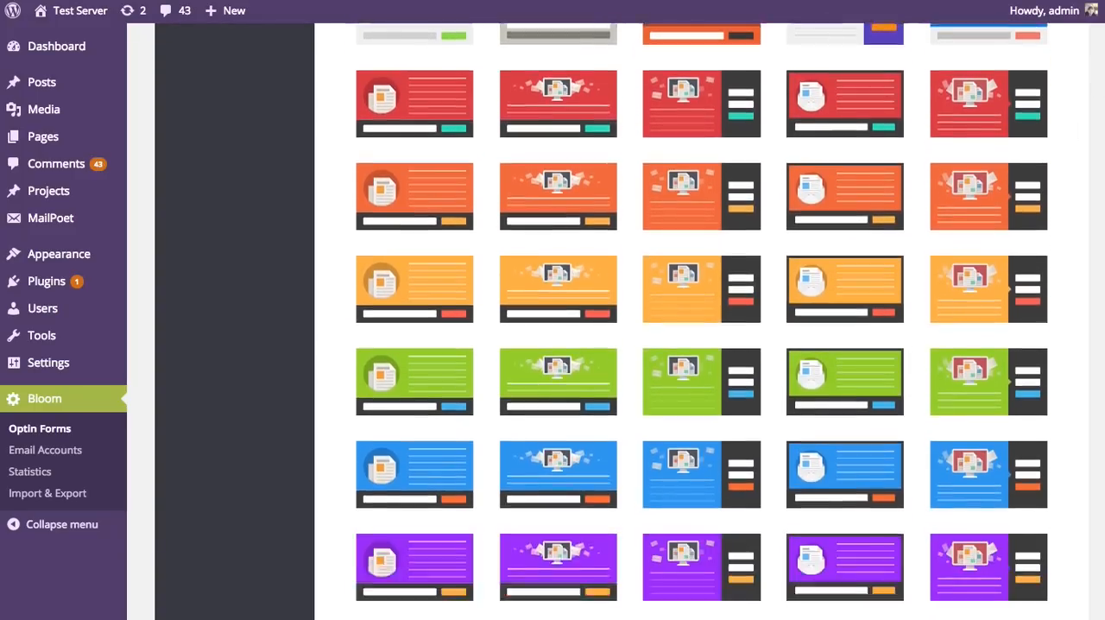
scroll(1093, 459, down, 3)
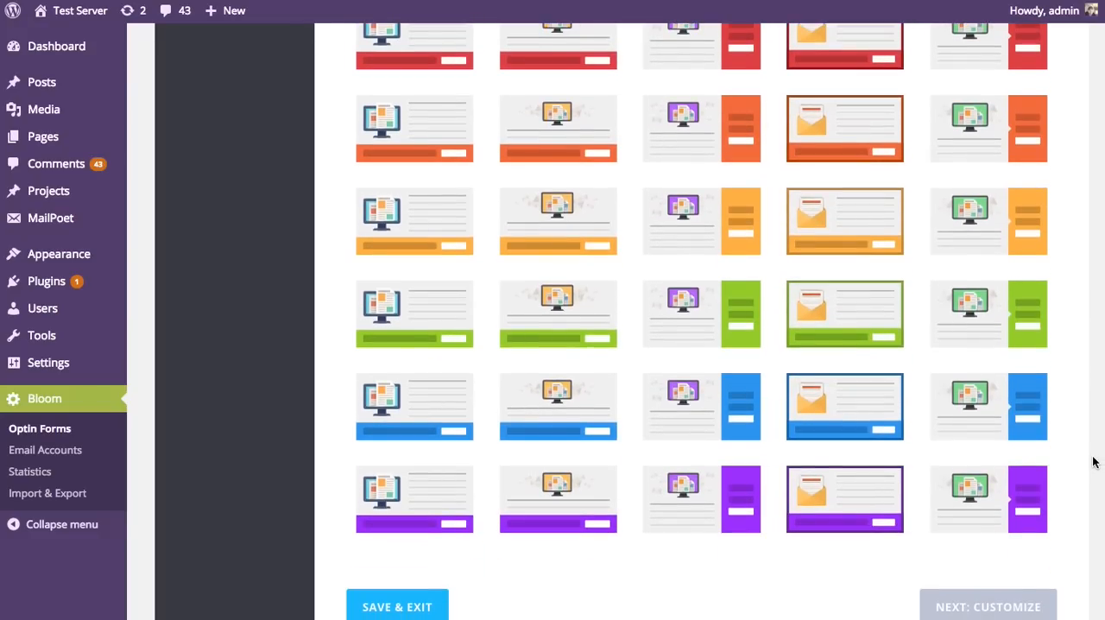
scroll(1099, 387, up, 10)
scroll(702, 321, up, 20)
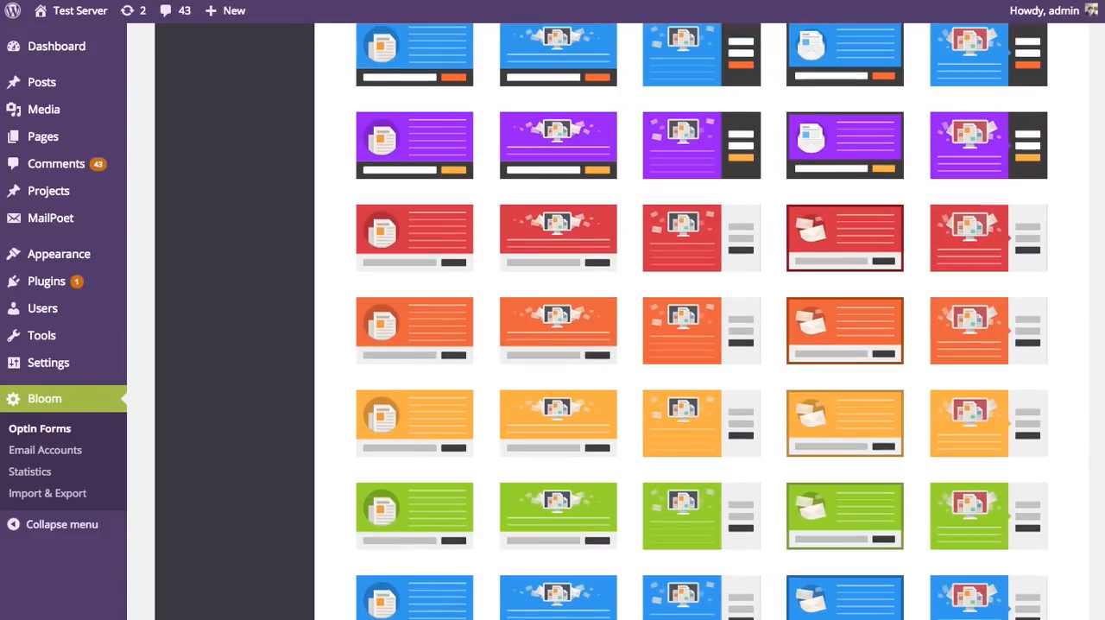
scroll(701, 321, up, 3)
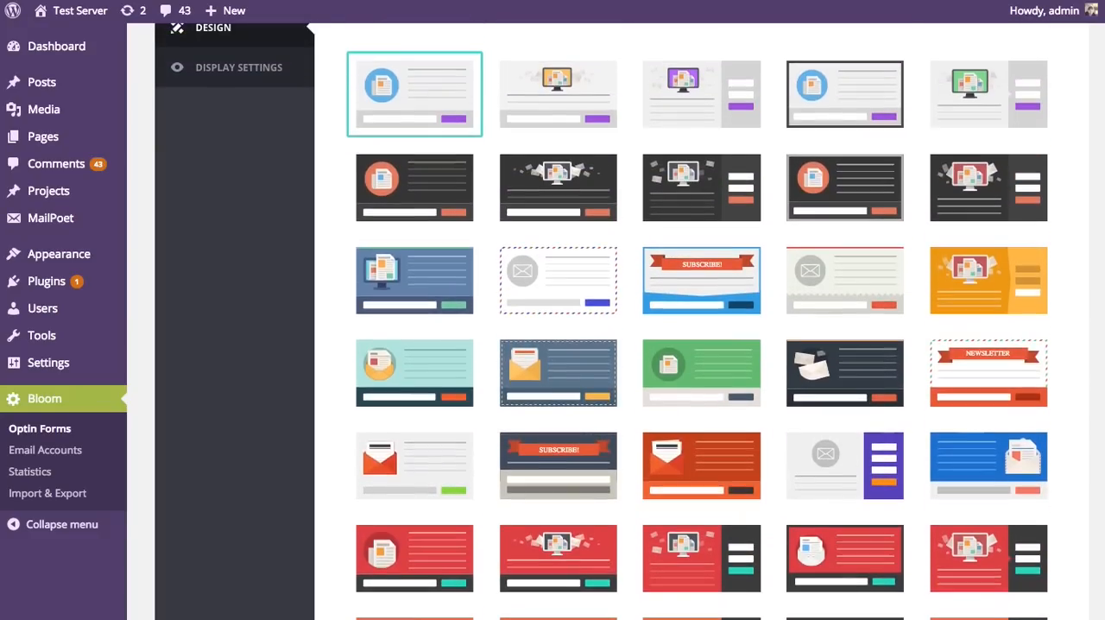
scroll(702, 321, up, 1)
Step: Choose the red template with the monitor image above the text and a dark form area, and proceed to customizing it
scroll(702, 321, down, 5)
scroll(529, 274, down, 1)
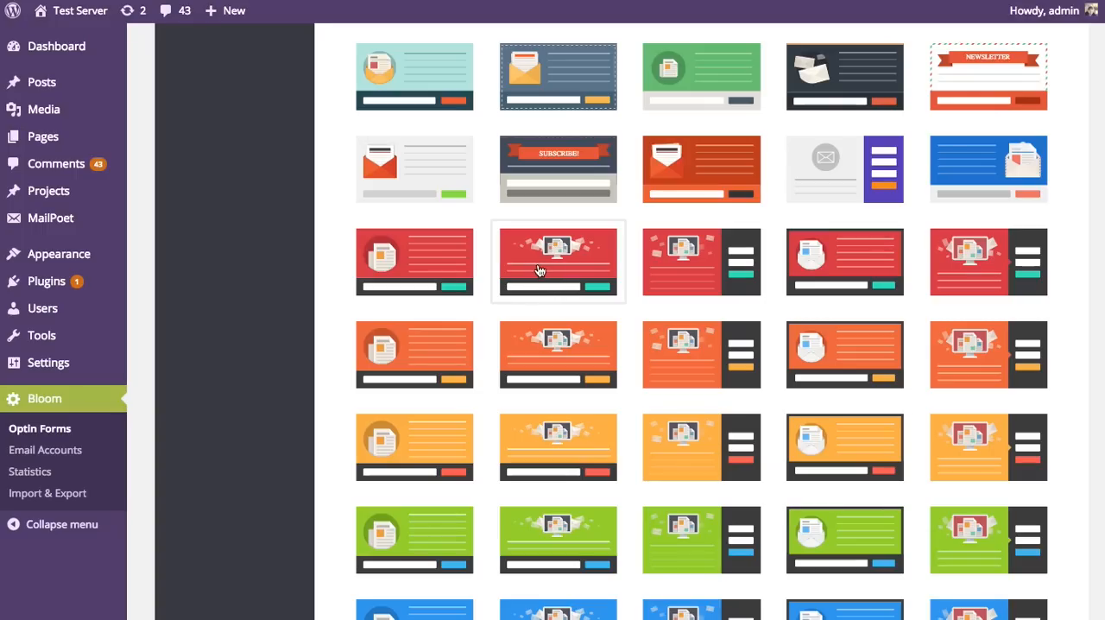
click(567, 264)
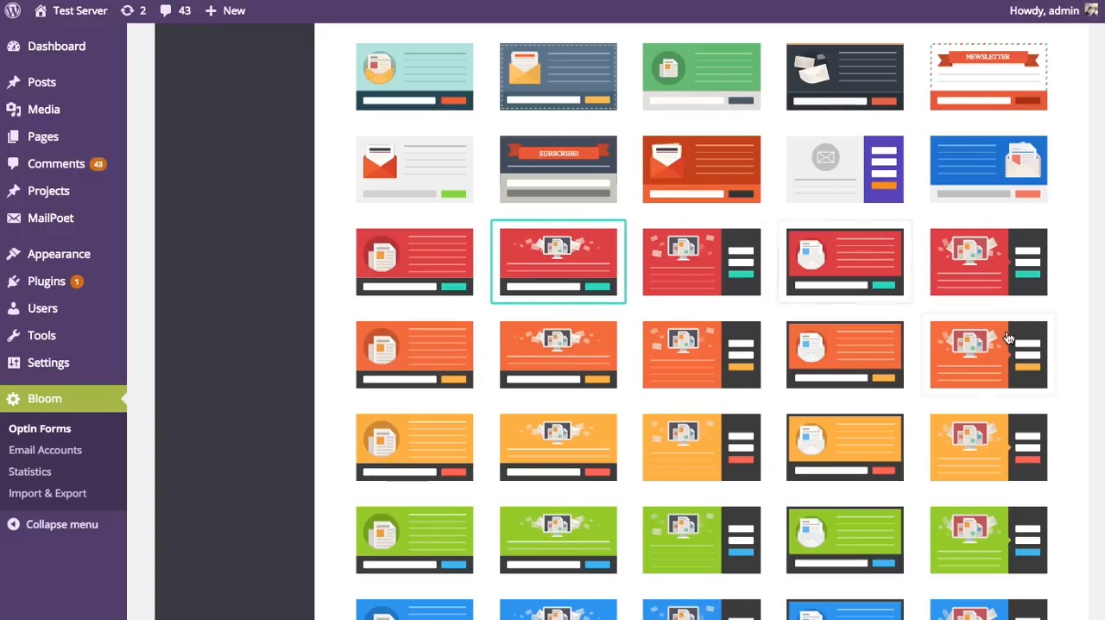
scroll(1049, 380, down, 15)
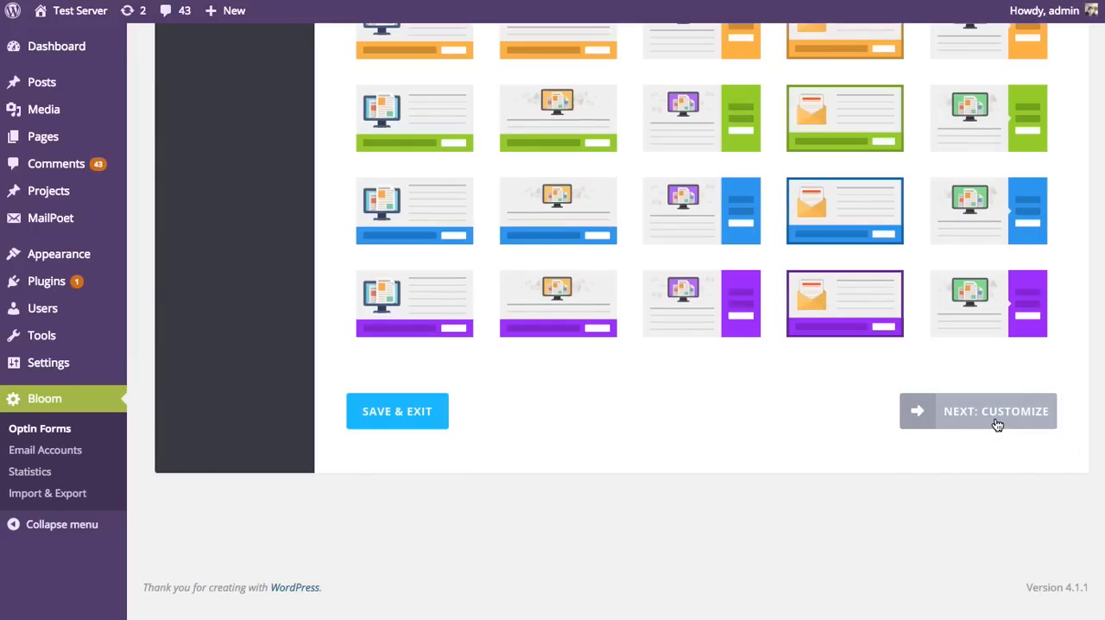
click(995, 415)
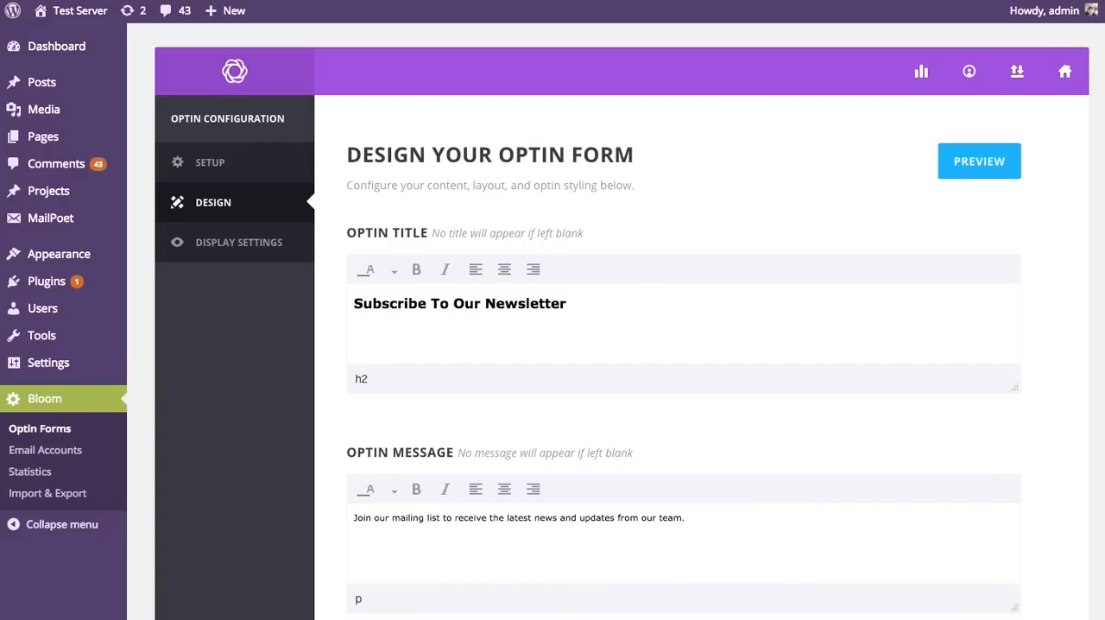
Step: Review the optin's design options, including image settings, header fonts, form setup and styling, edge style, footer text, success message and custom CSS
scroll(1102, 151, down, 10)
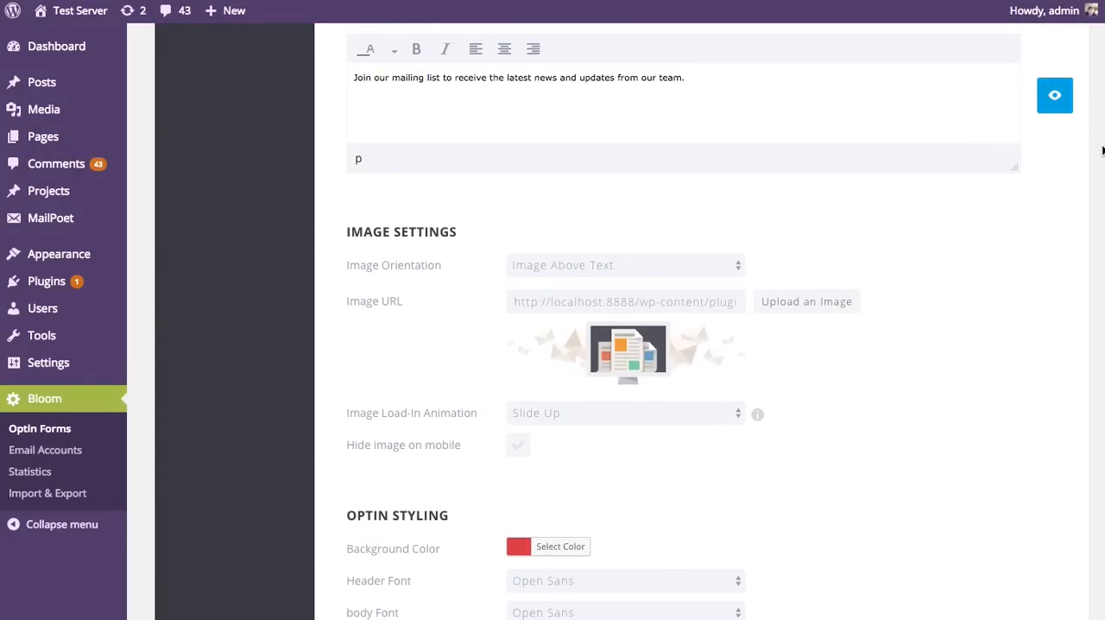
scroll(1101, 151, down, 1)
scroll(1100, 153, down, 3)
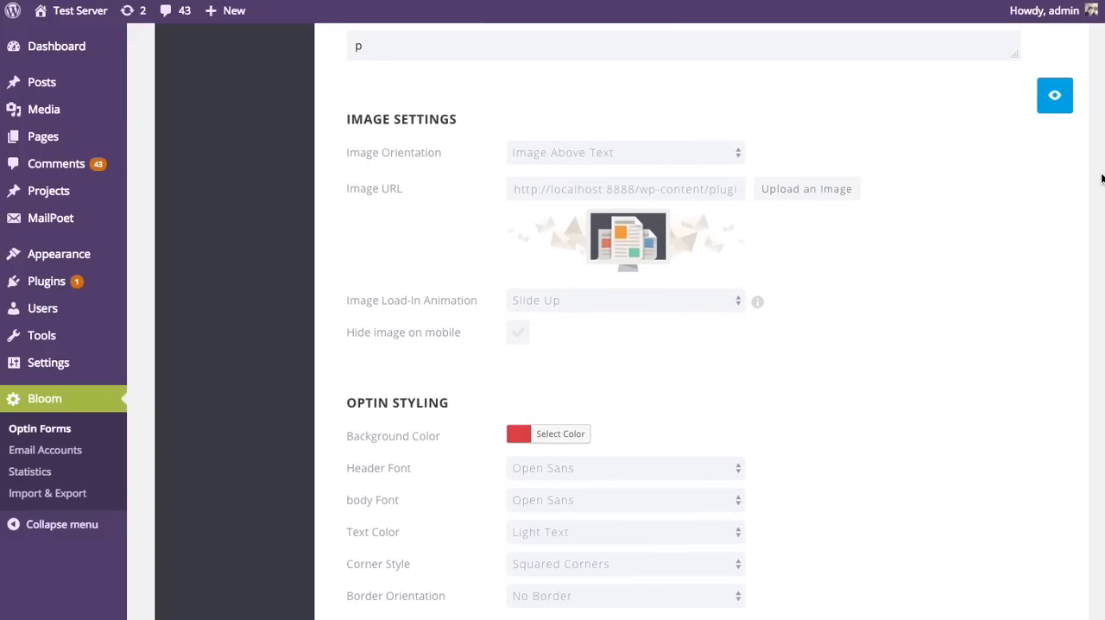
drag(1101, 179, 1104, 249)
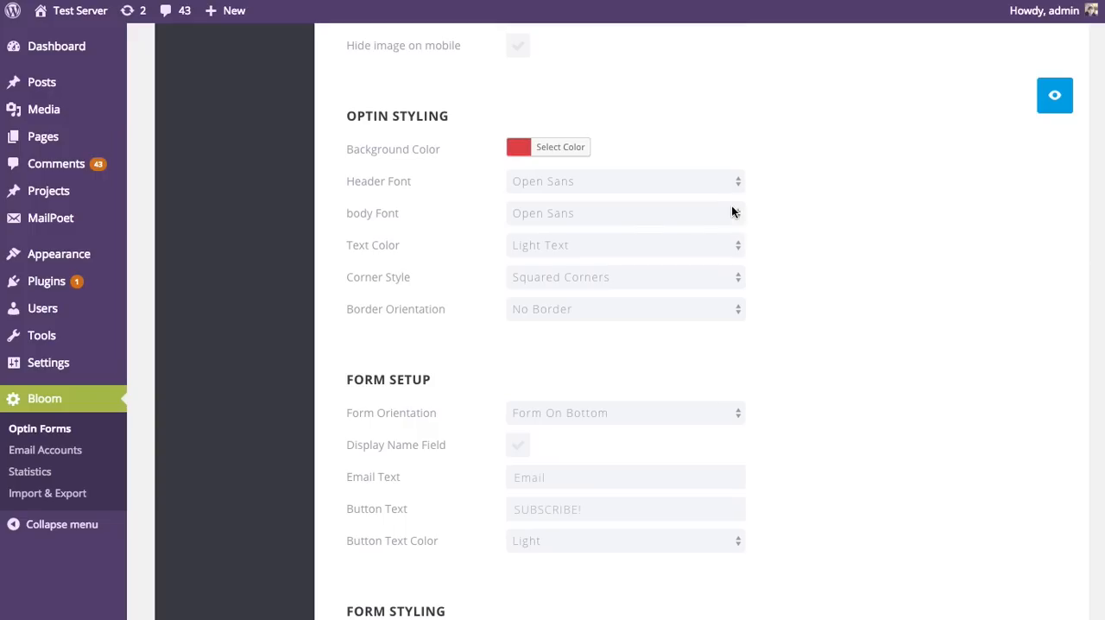
click(723, 179)
click(848, 181)
scroll(903, 215, down, 5)
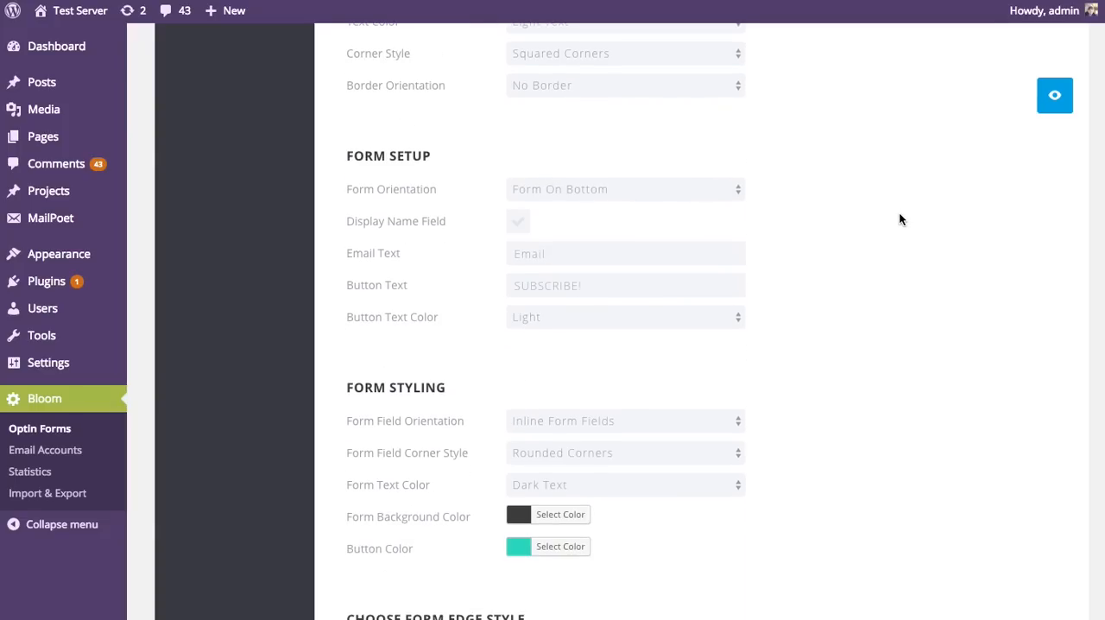
scroll(899, 220, down, 1)
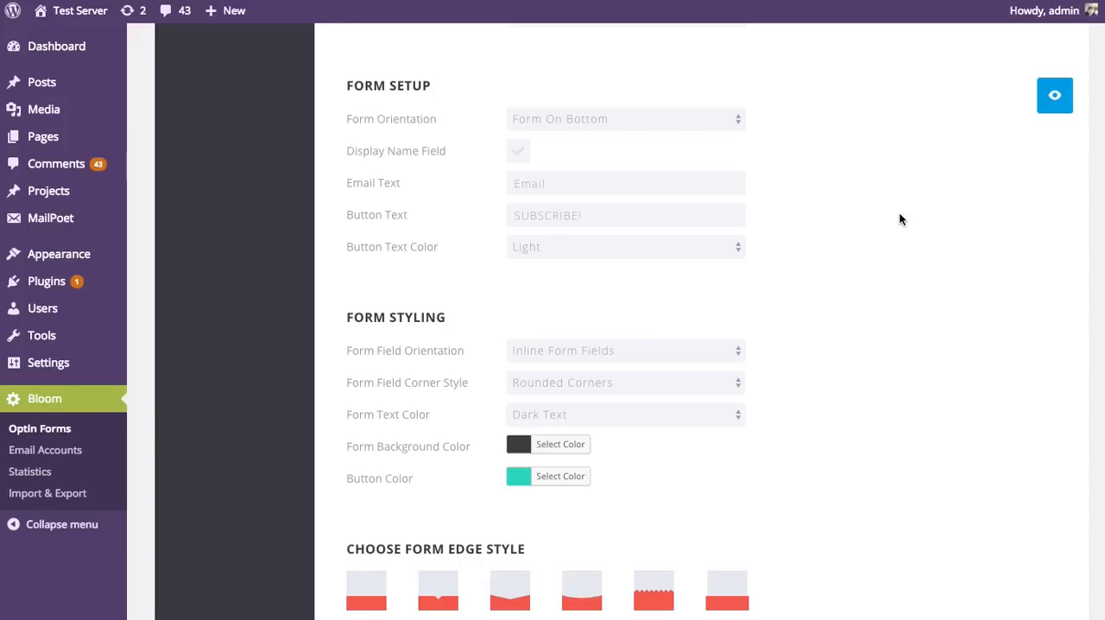
scroll(899, 214, down, 1)
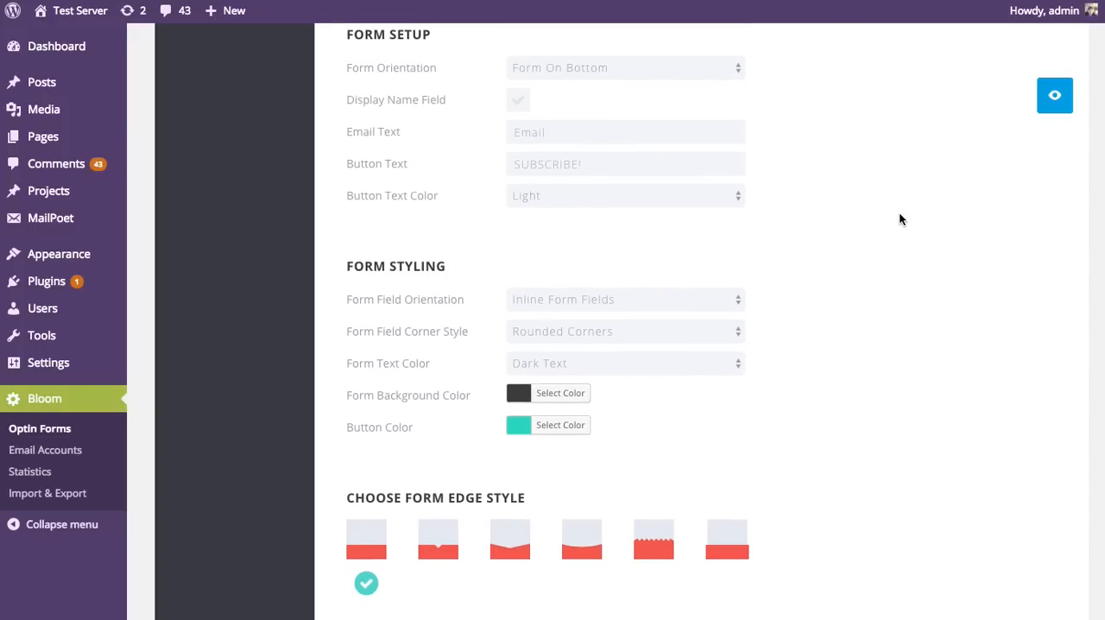
scroll(898, 219, down, 2)
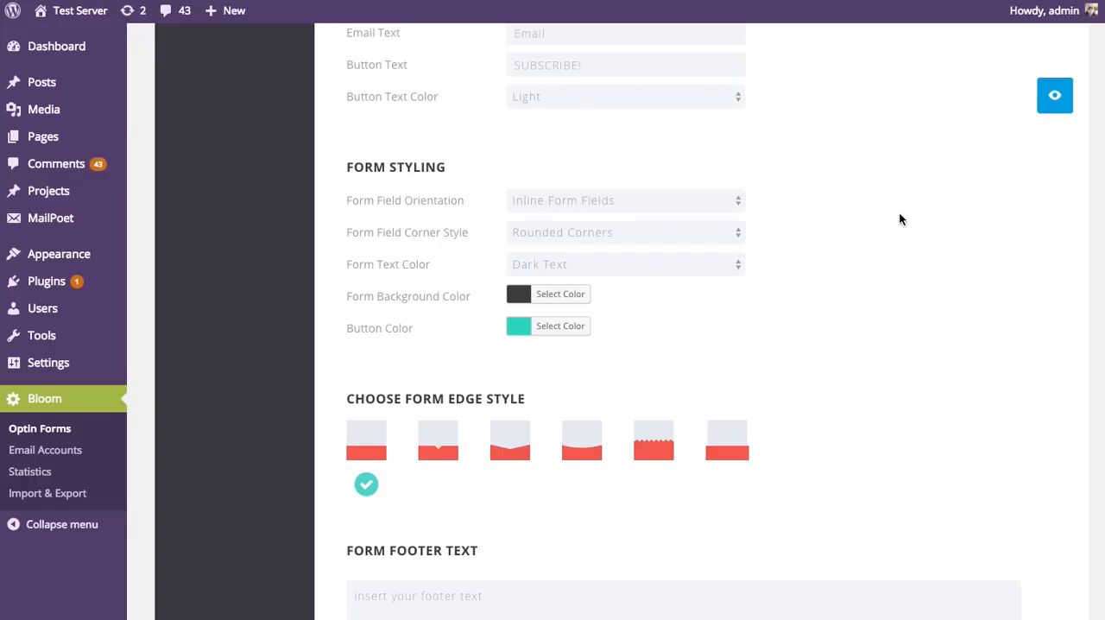
scroll(899, 219, down, 1)
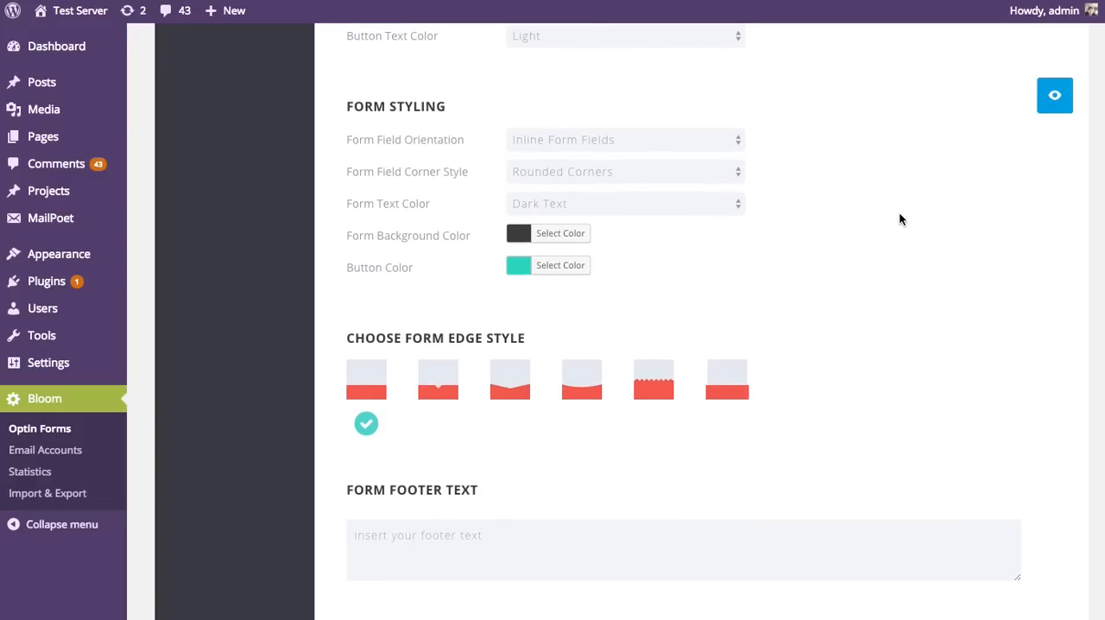
scroll(899, 220, down, 1)
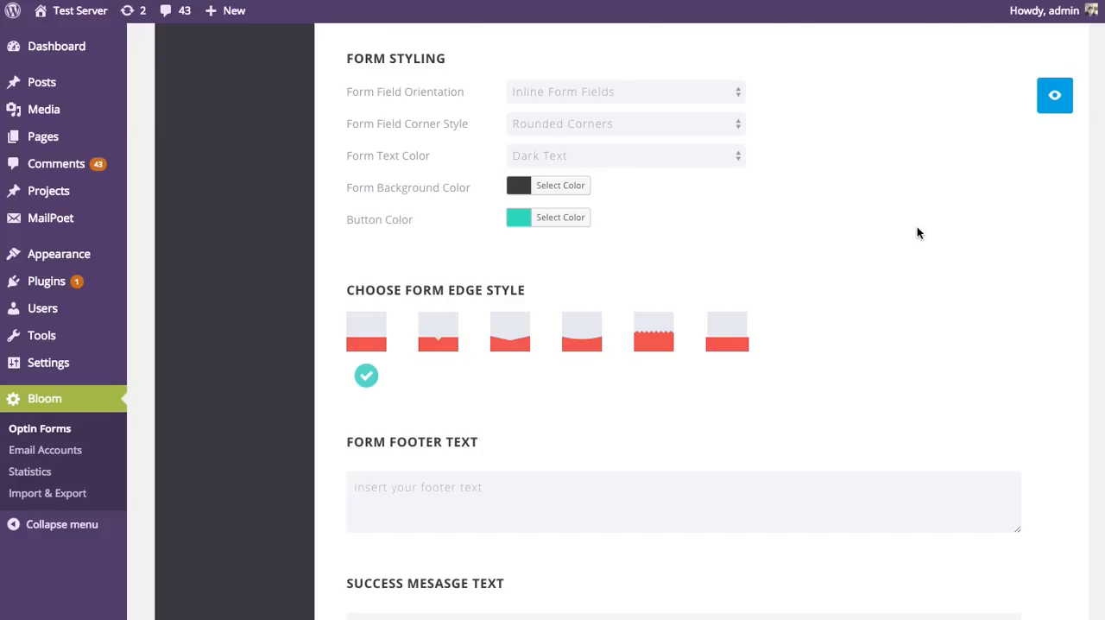
scroll(949, 228, down, 5)
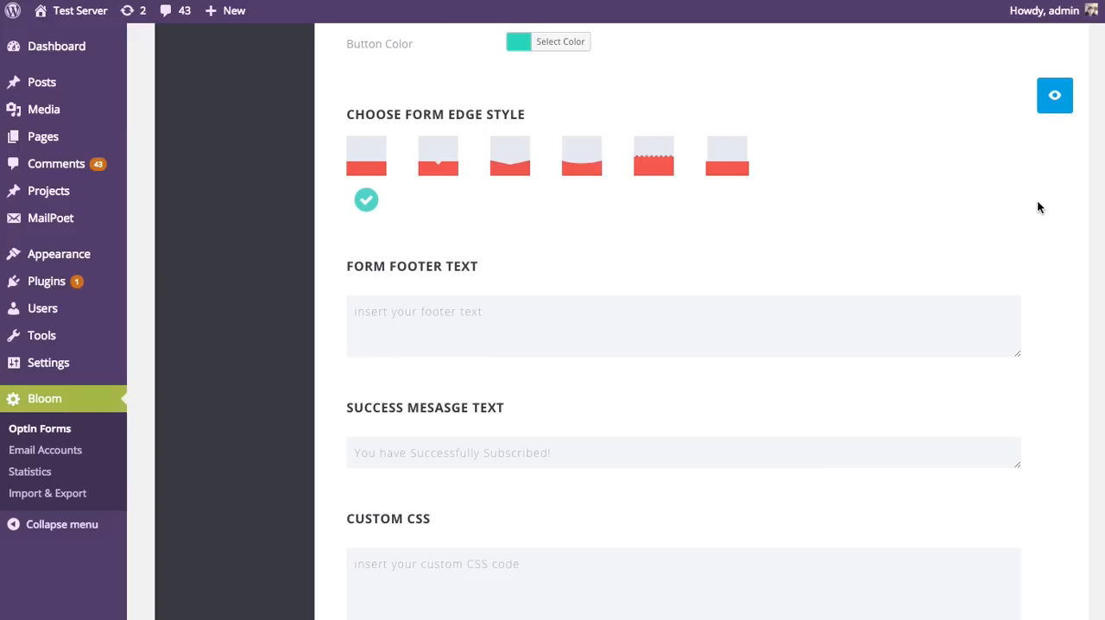
scroll(1044, 202, down, 3)
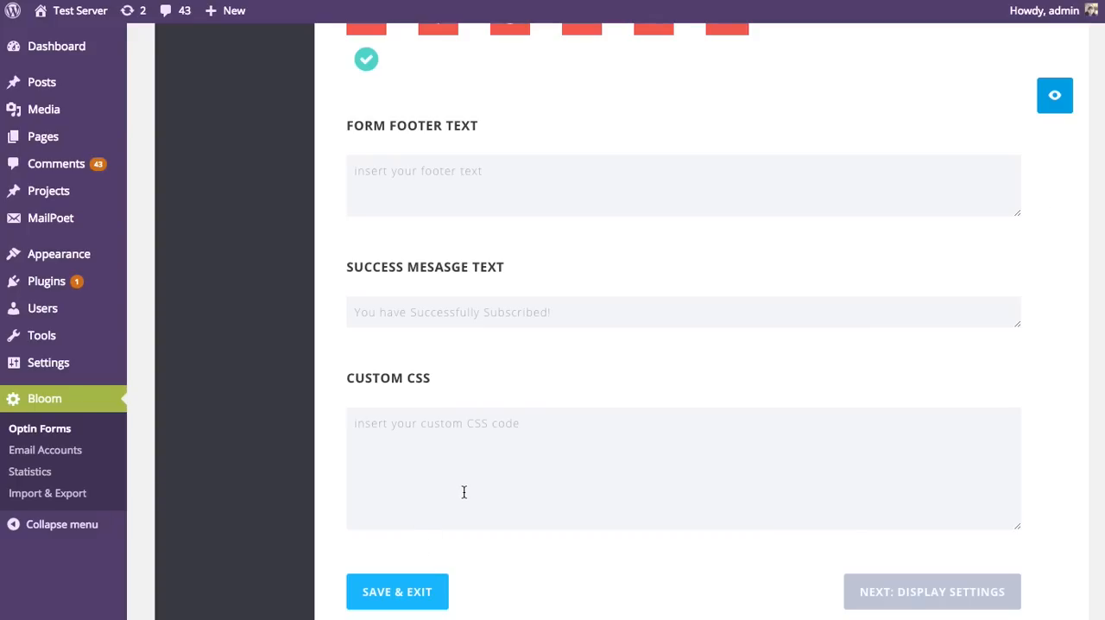
Step: Preview the pop-up optin with its current design and close the preview
scroll(1038, 423, up, 5)
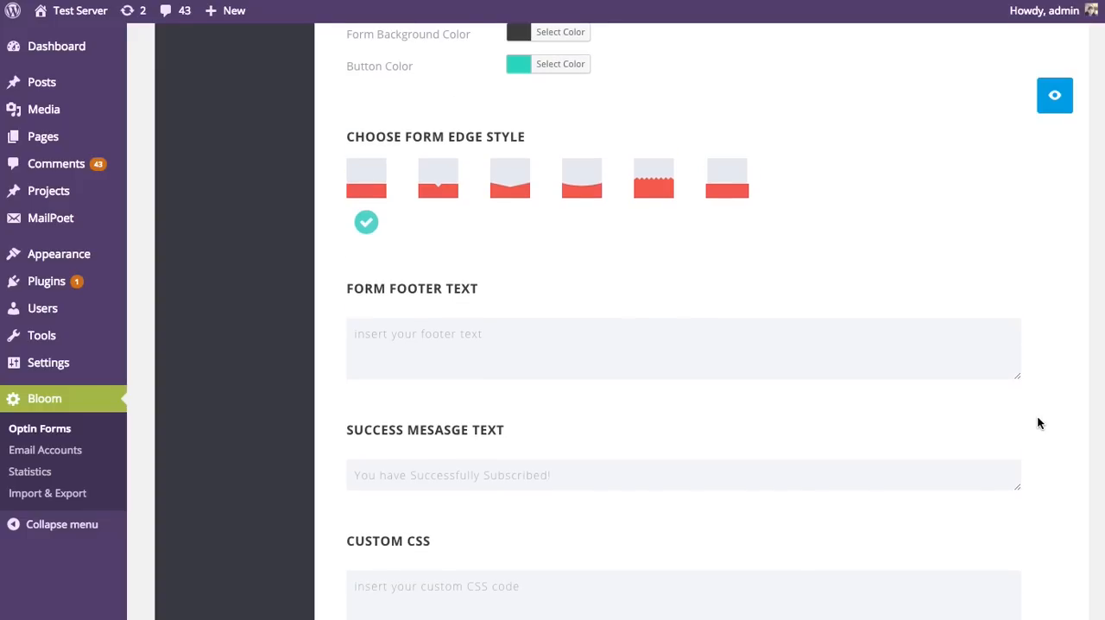
scroll(1037, 423, up, 1)
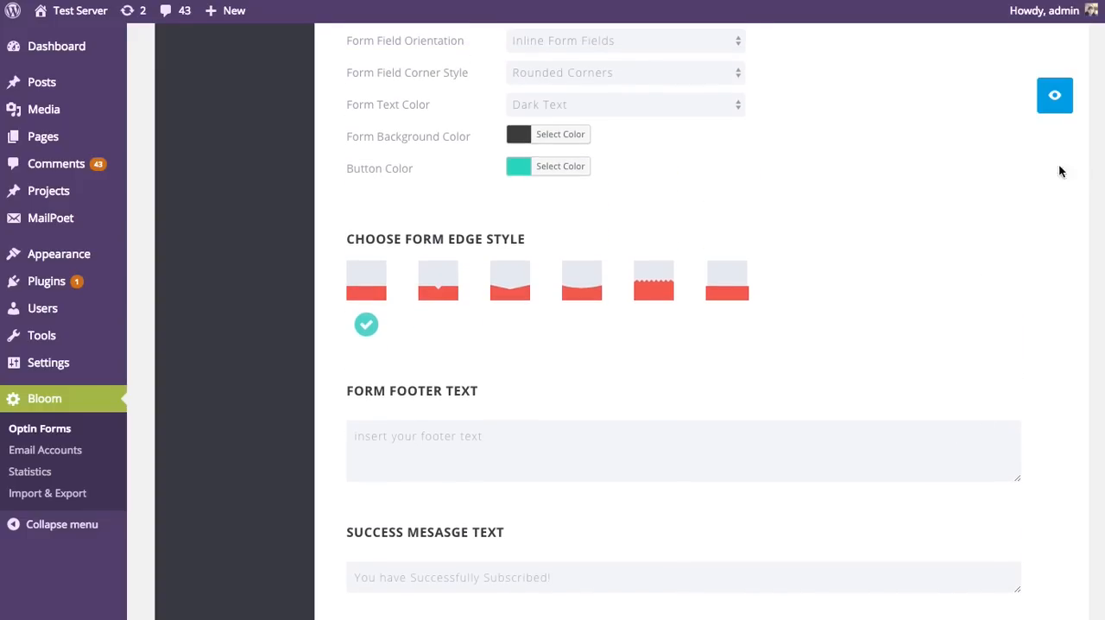
click(1052, 107)
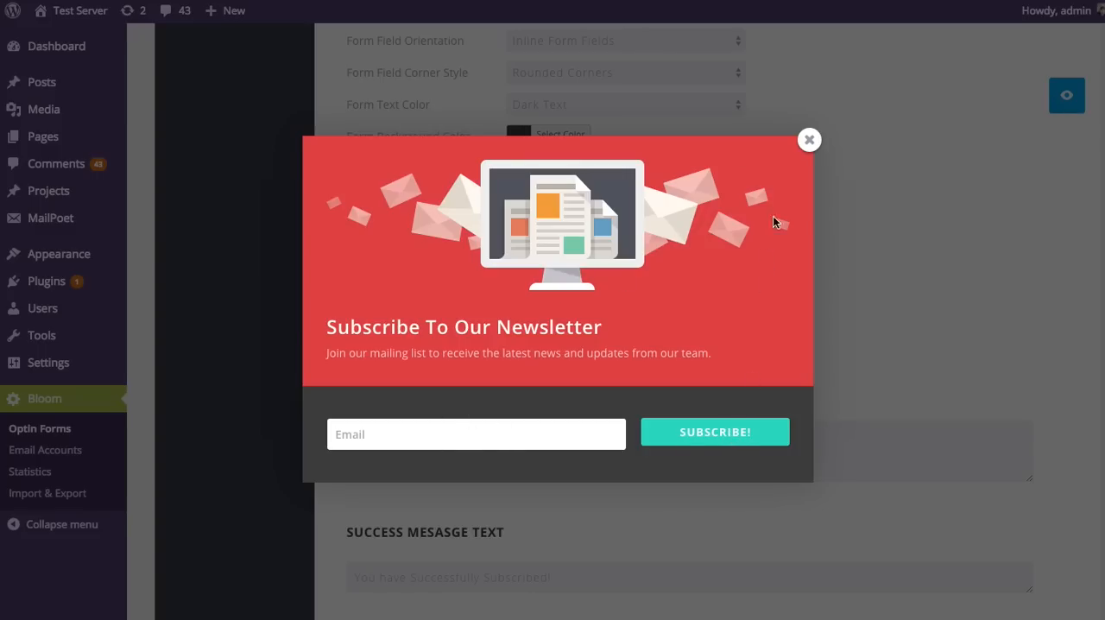
click(811, 140)
Step: Extend the optin title to read "Subscribe To Our Newsletter To Gain Access To Our Free Ebook"
scroll(933, 250, up, 10)
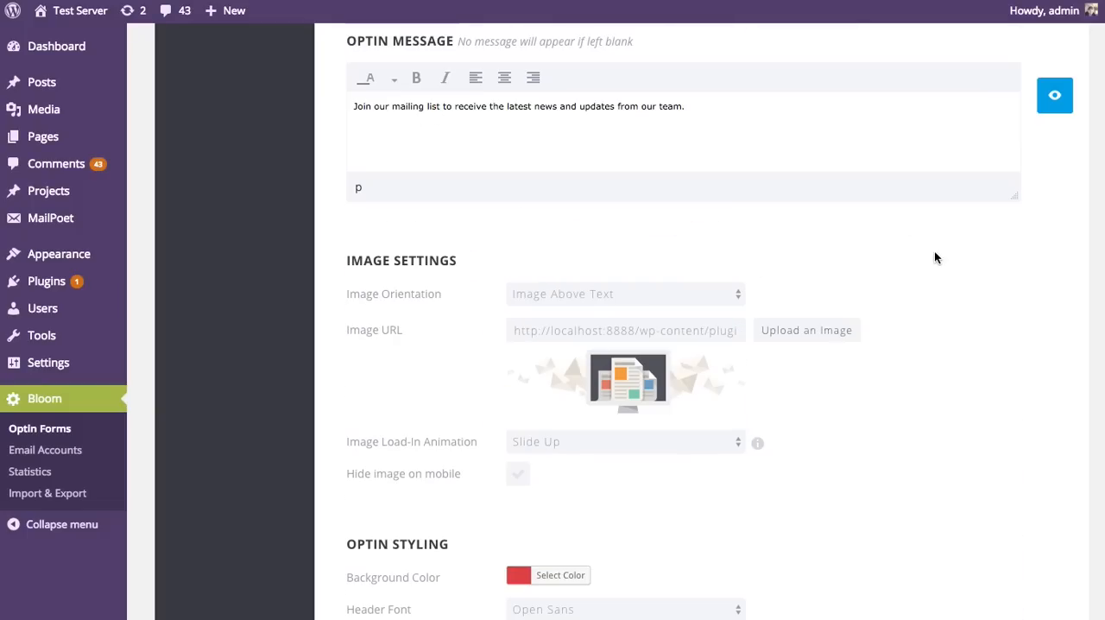
scroll(934, 257, up, 5)
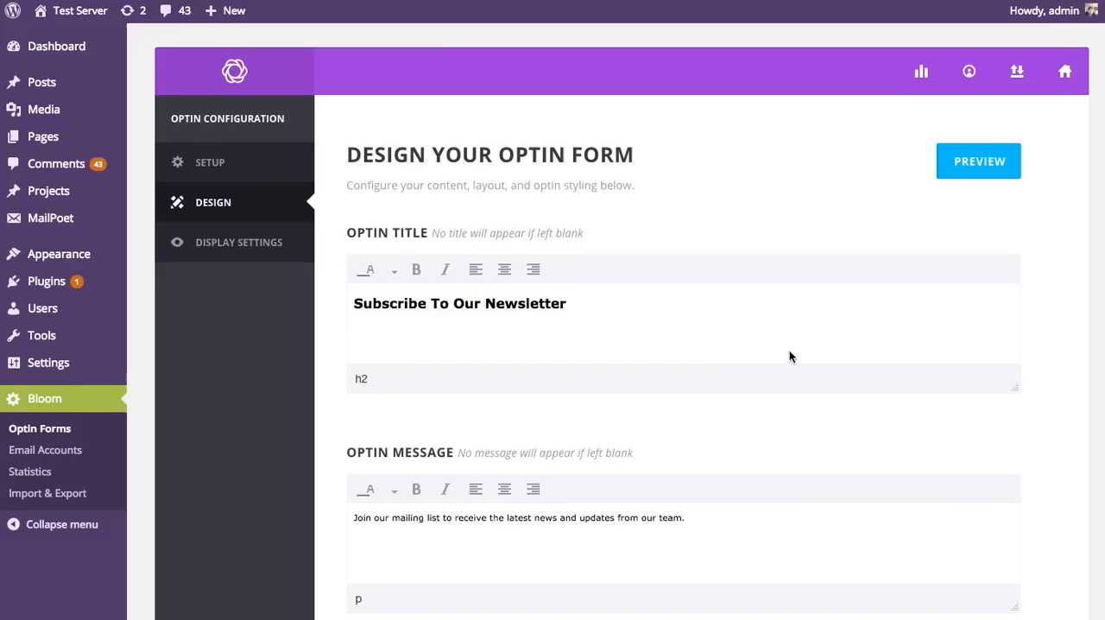
click(597, 307)
text(To Gain Access)
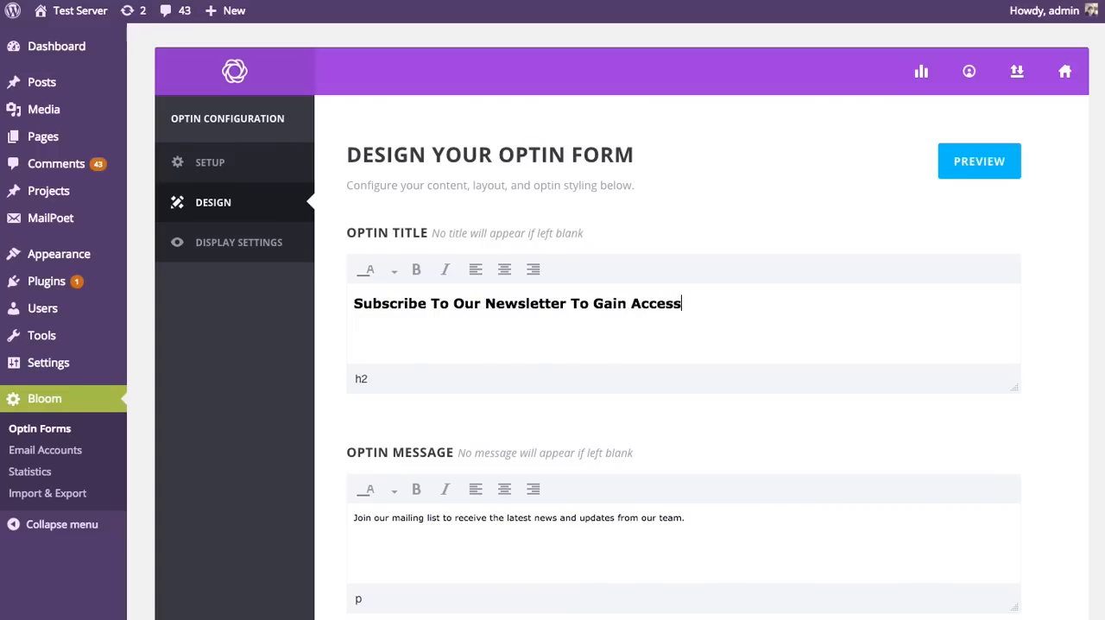
text( To Our Fee E)
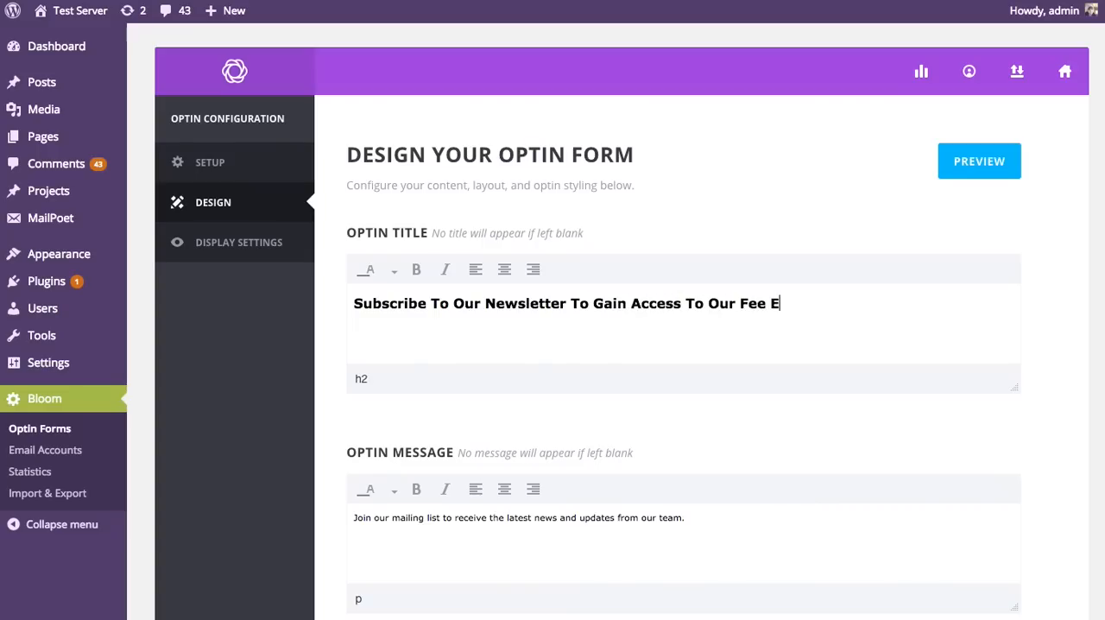
text(book)
click(749, 304)
text(r)
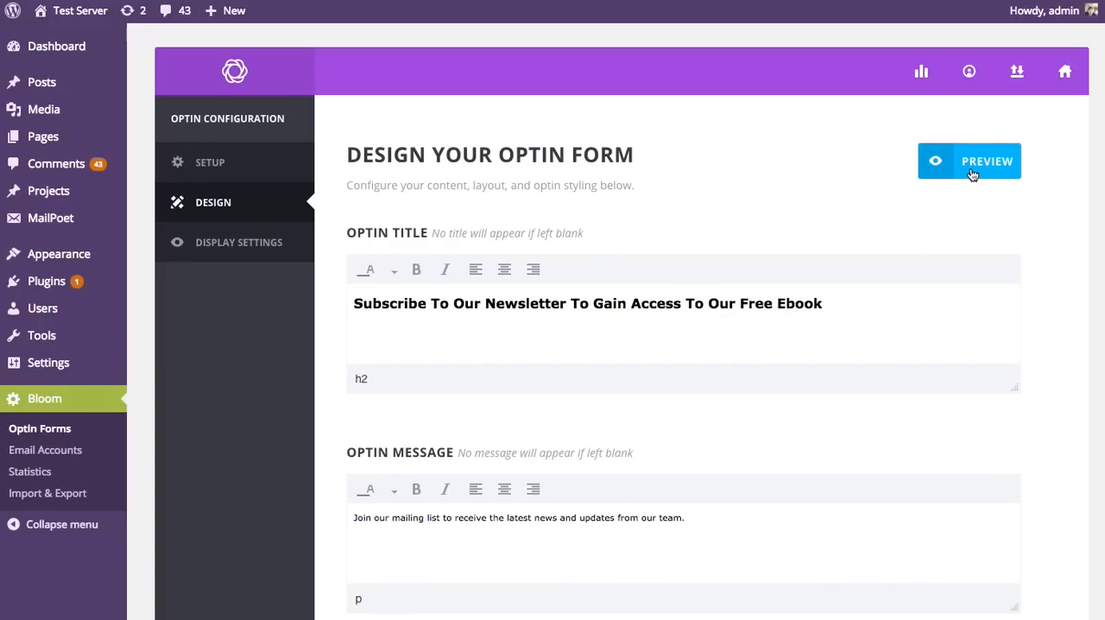
Step: Preview the pop-up with the edited title, close the preview, and return to the image settings
click(971, 173)
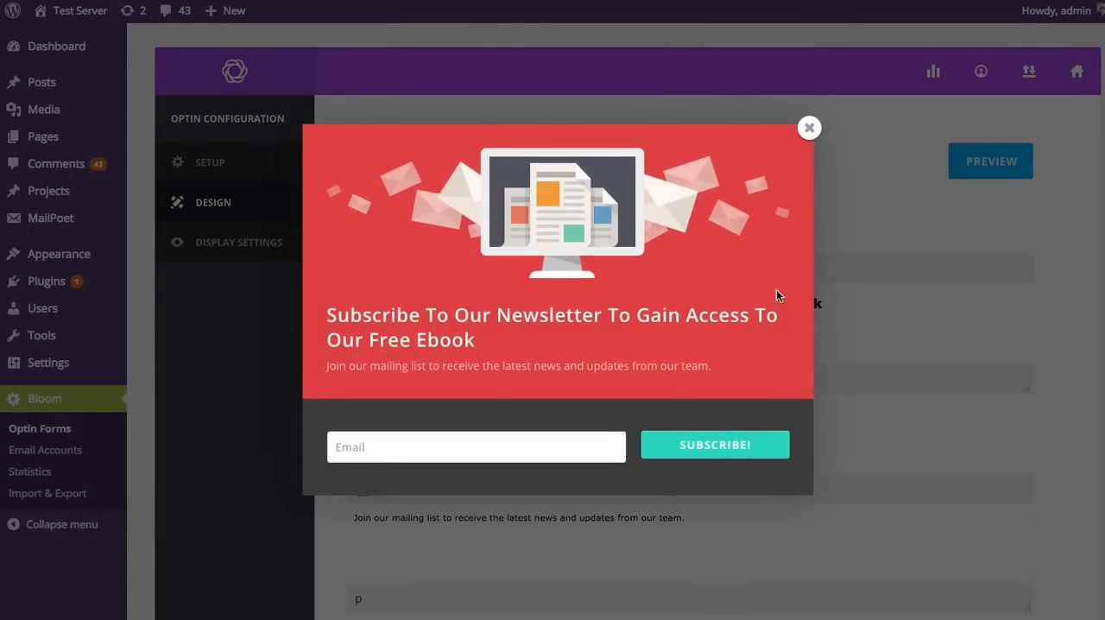
click(804, 130)
scroll(927, 192, down, 2)
scroll(926, 192, down, 5)
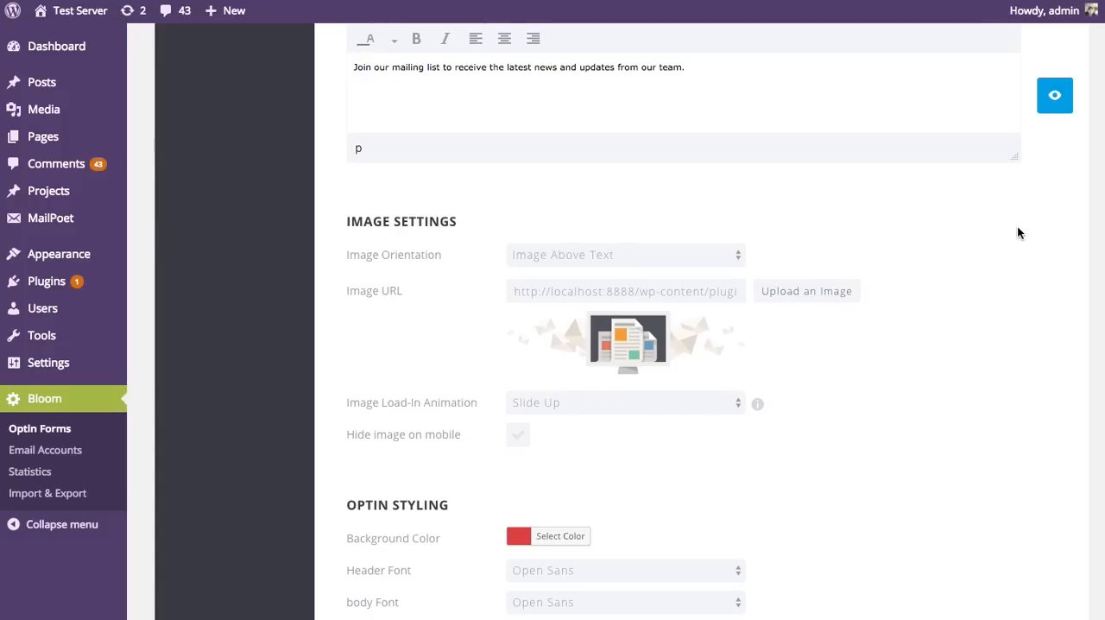
Step: Set the image orientation to Image Below Text, then preview the pop-up and close the preview
click(673, 255)
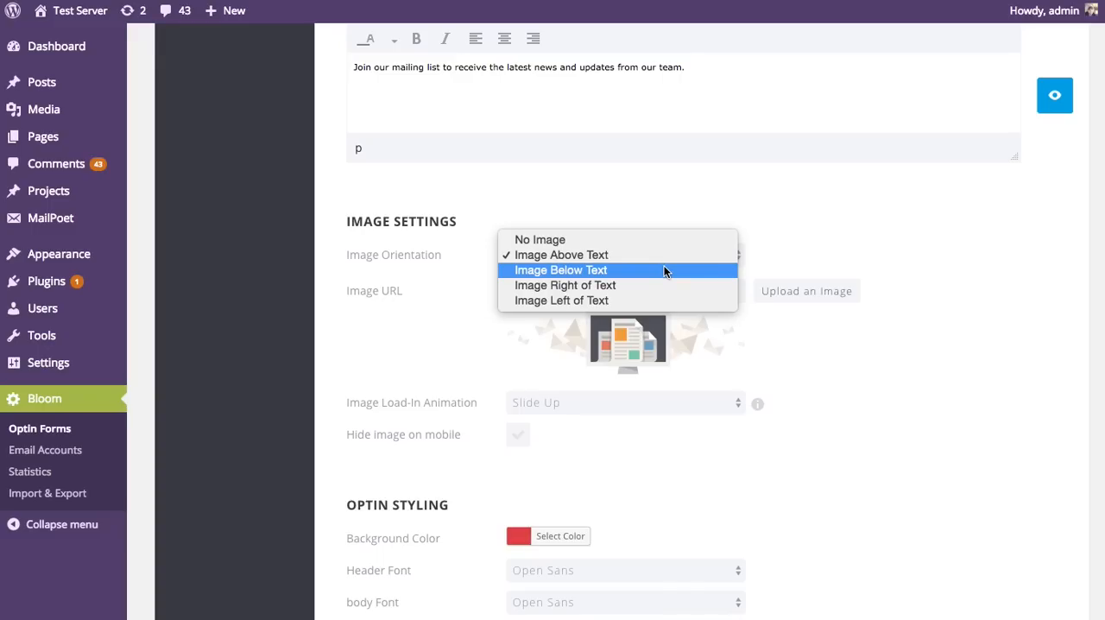
click(665, 271)
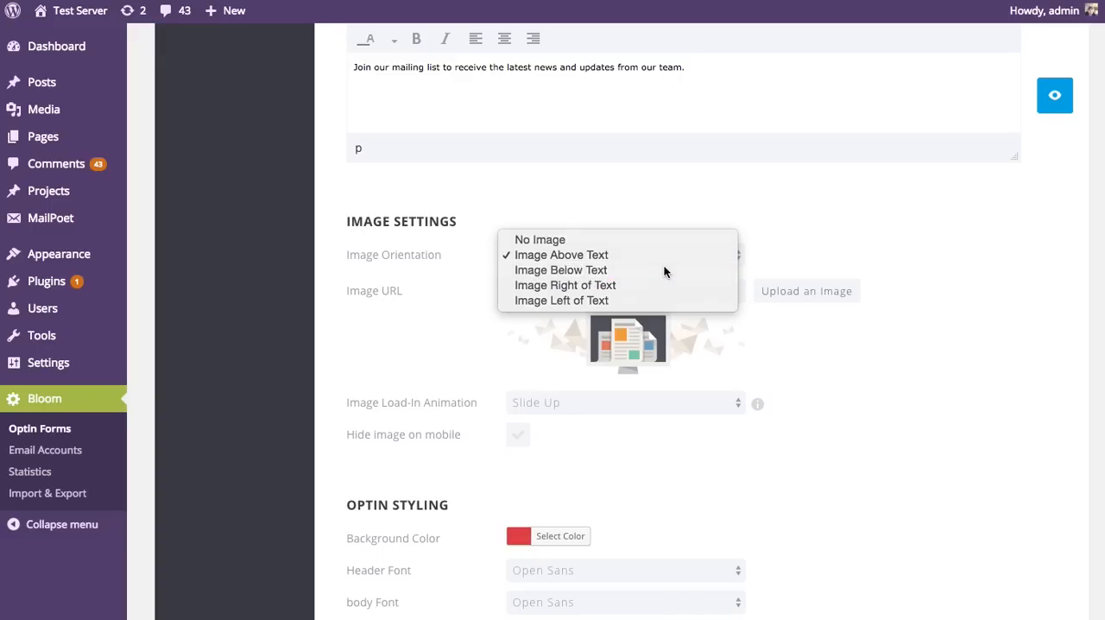
click(1063, 101)
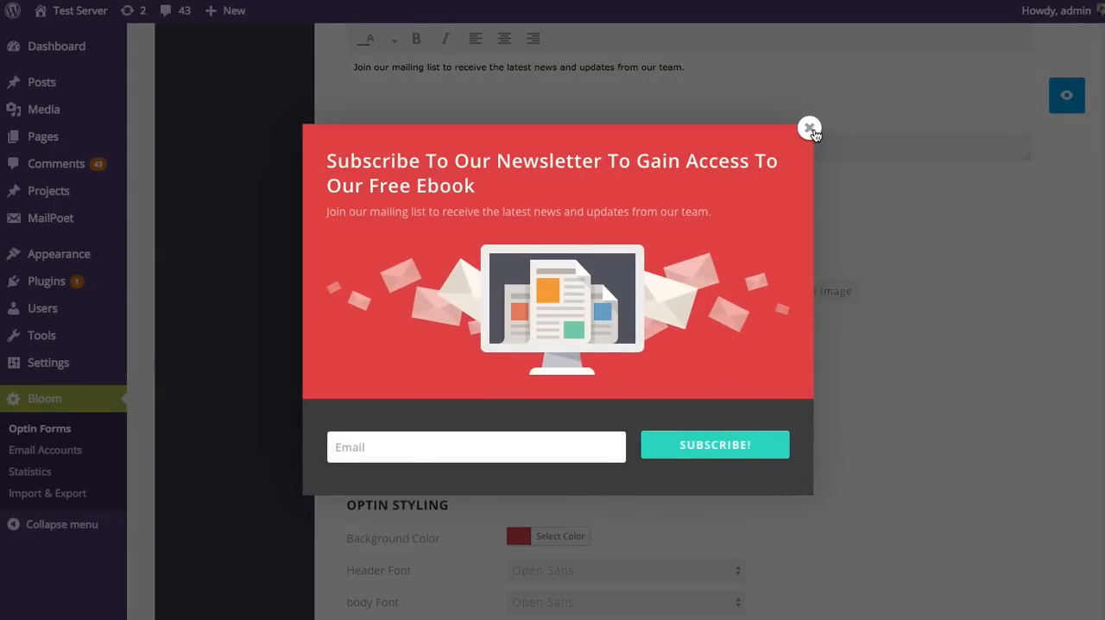
click(808, 128)
Step: Look at the media library images available for the optin image and close the library without choosing one
click(811, 293)
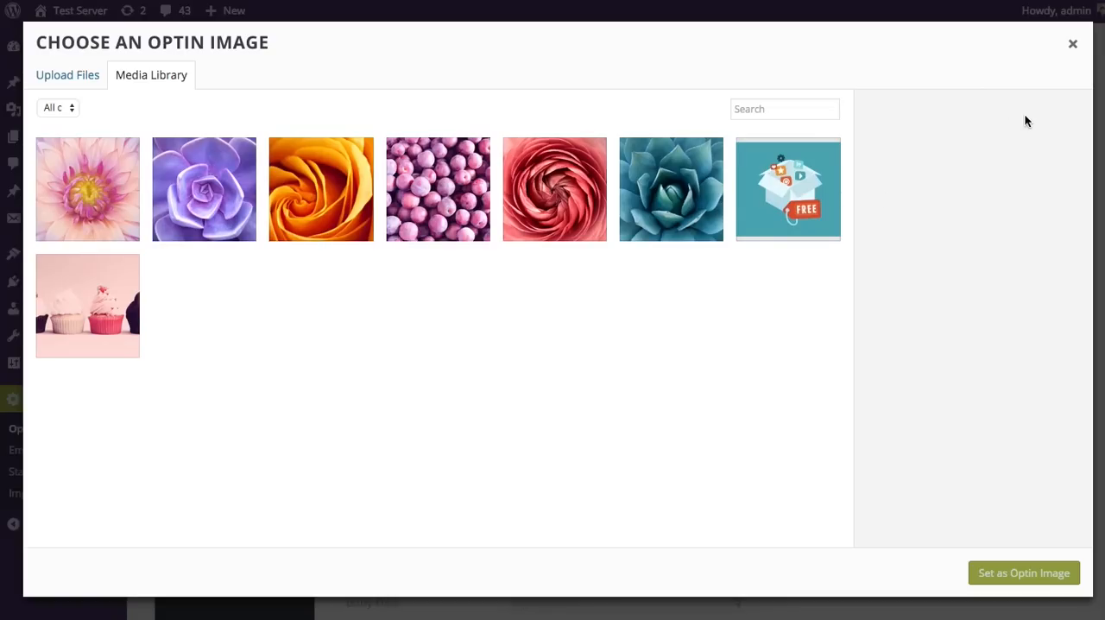
click(1071, 44)
Step: Set the image load-in animation to Flip, preview the pop-up, and close the preview
scroll(936, 361, down, 1)
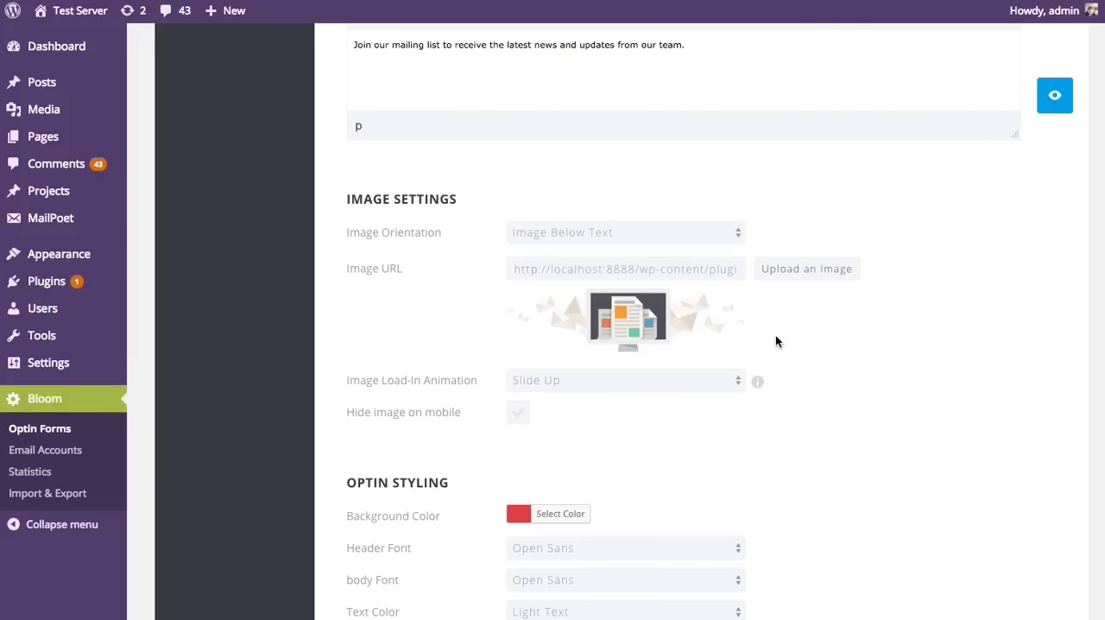
click(697, 381)
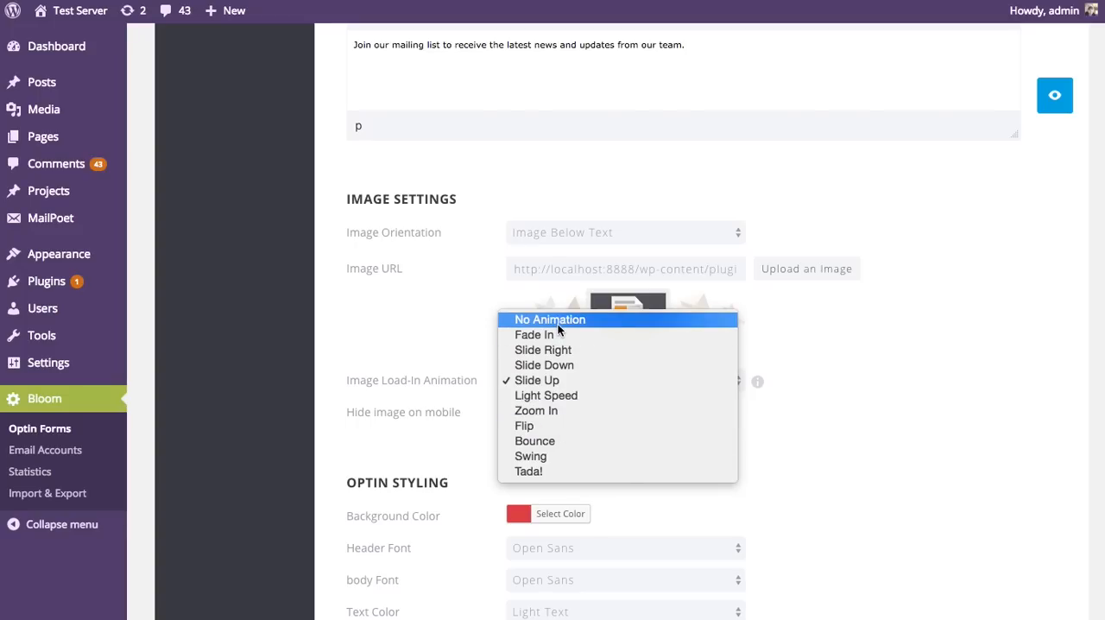
click(543, 424)
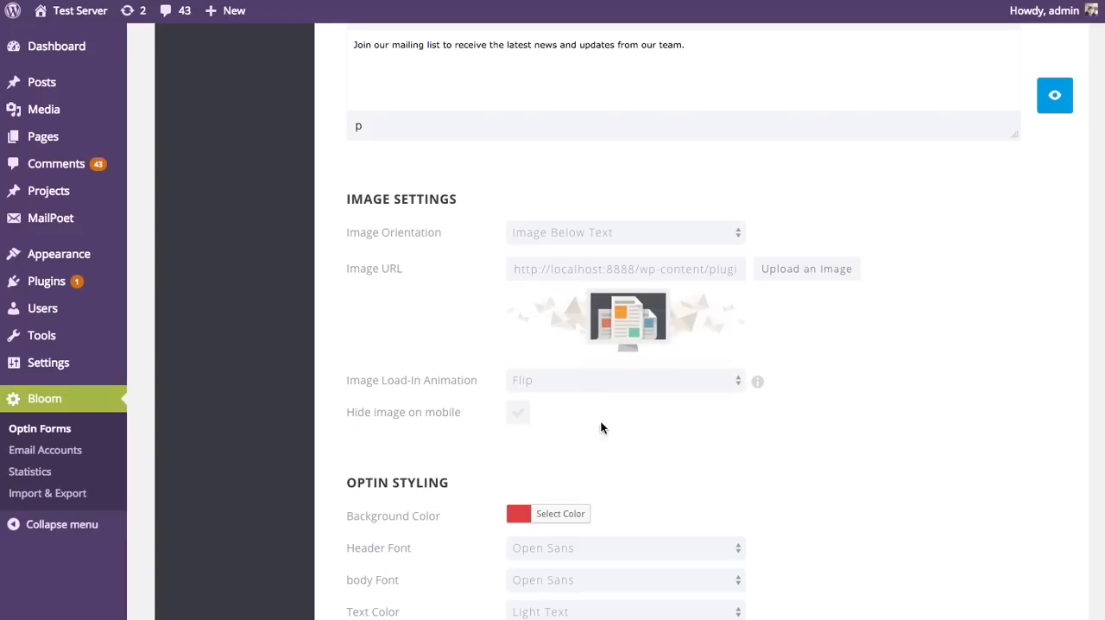
click(1064, 102)
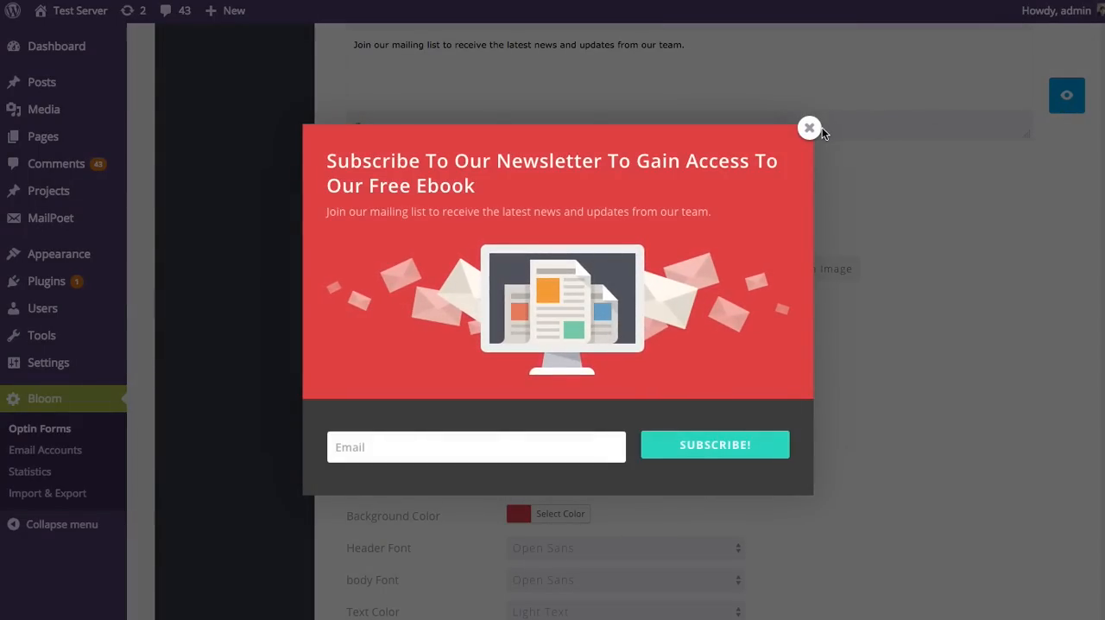
click(810, 130)
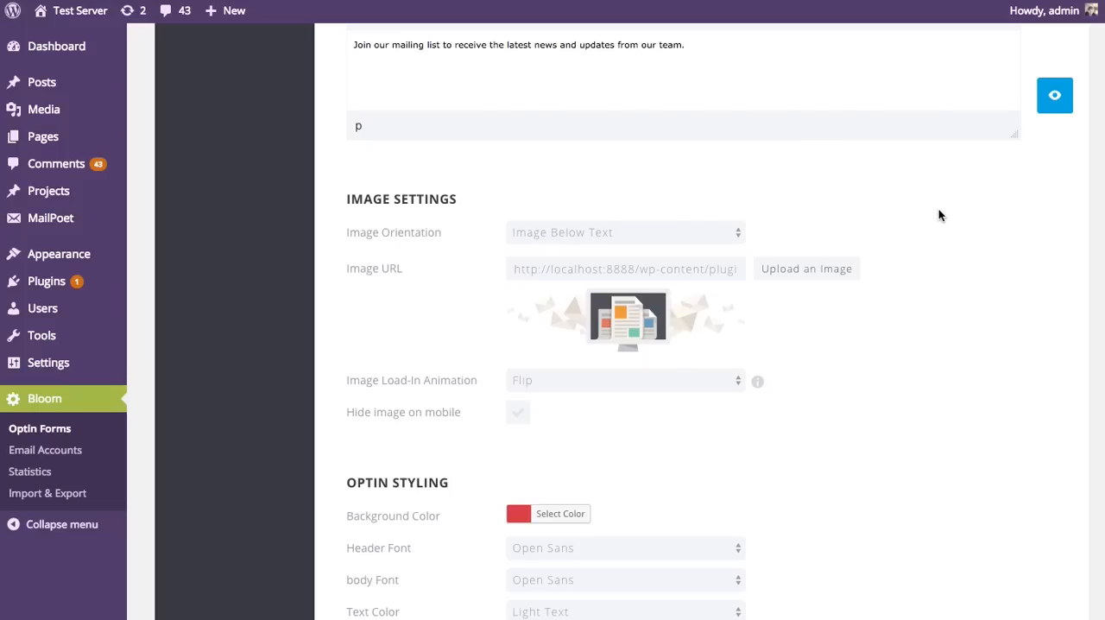
Step: Change the optin background color to the blue preset swatch, preview the pop-up, and close the preview
scroll(938, 212, down, 2)
scroll(948, 220, down, 3)
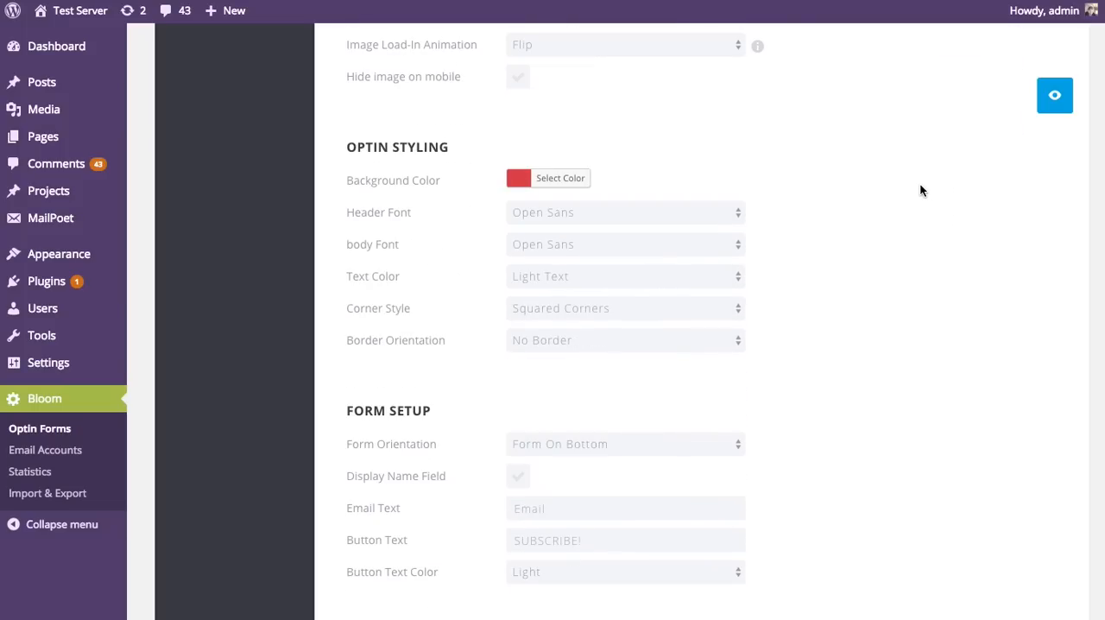
click(526, 178)
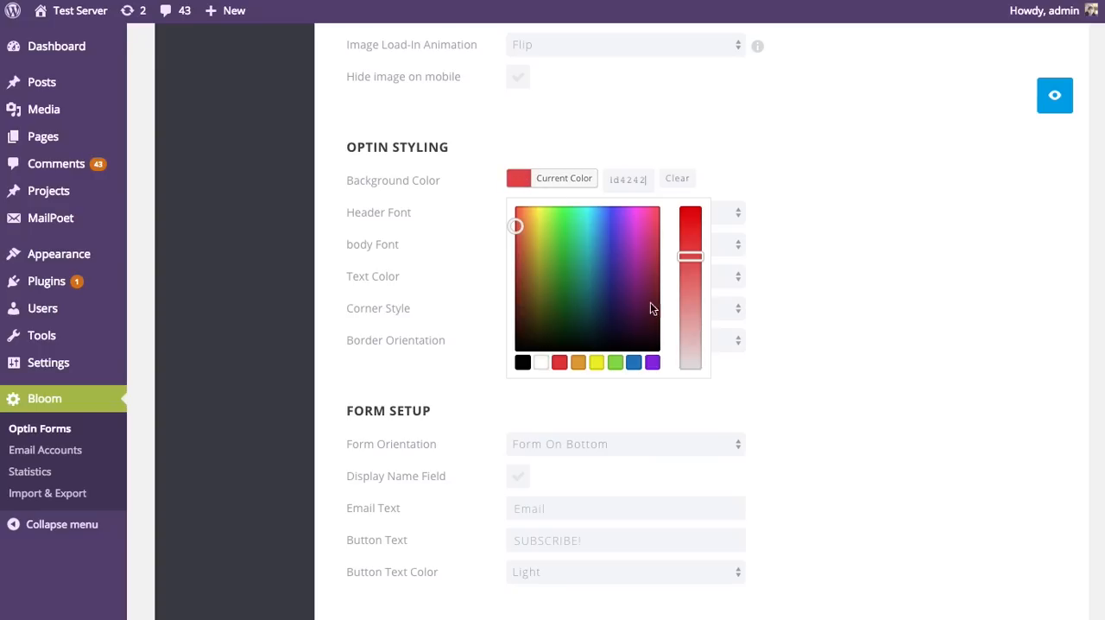
click(635, 361)
click(942, 233)
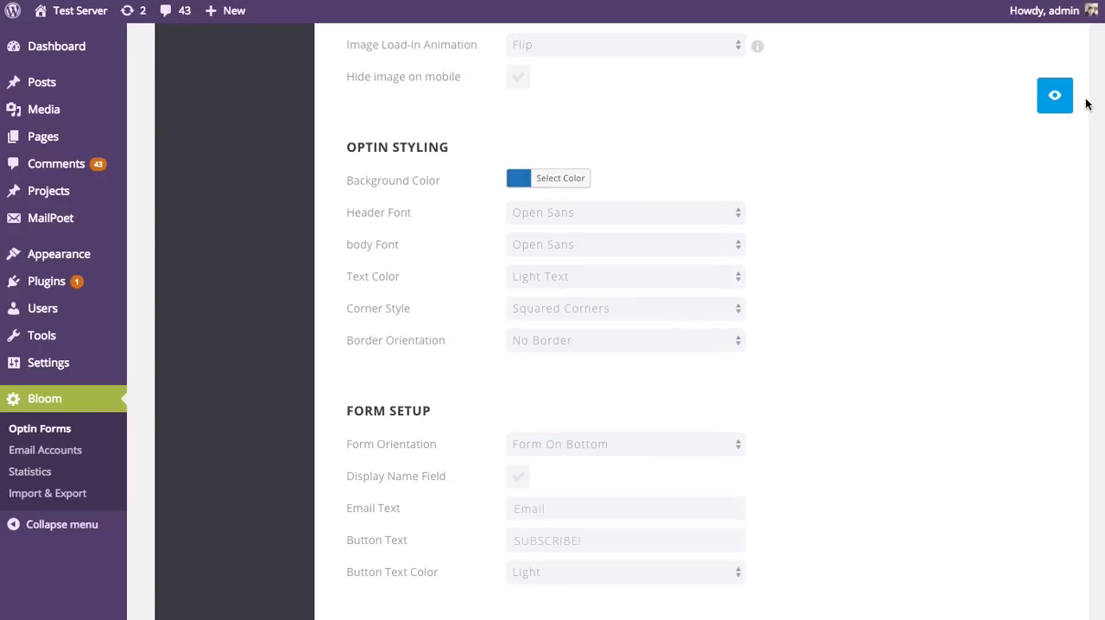
click(1053, 102)
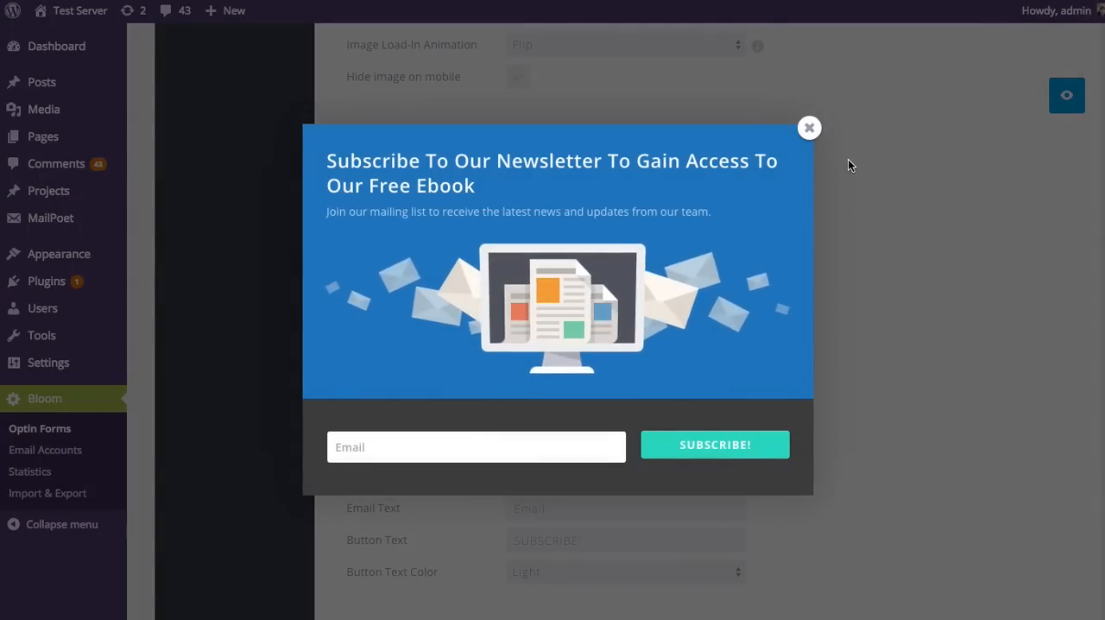
click(808, 129)
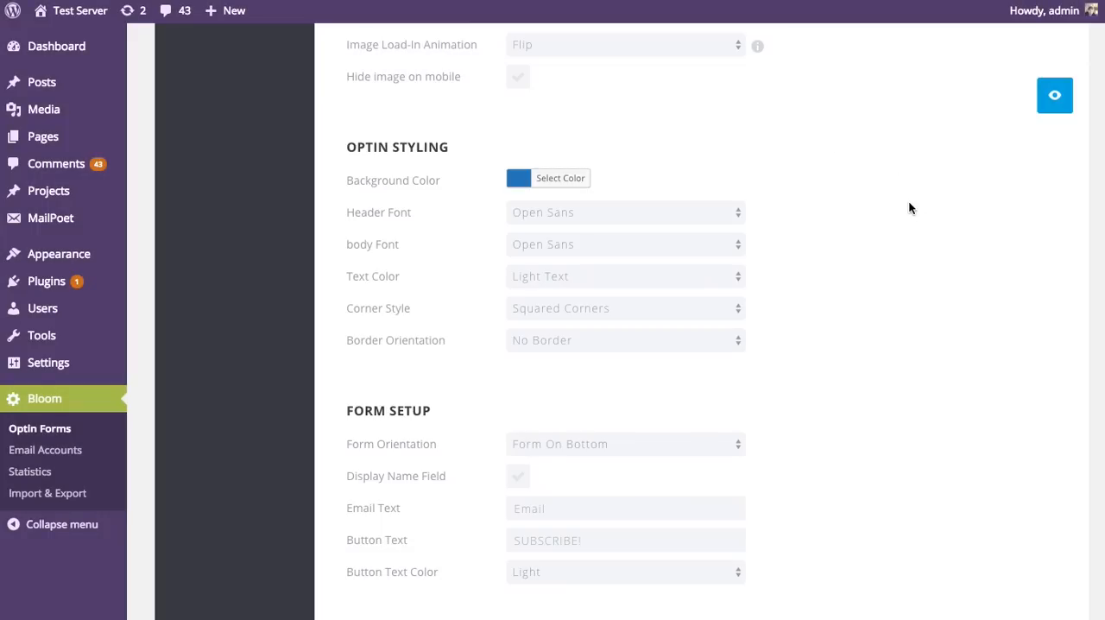
Step: Look through the available header fonts and text color options without changing them
click(543, 216)
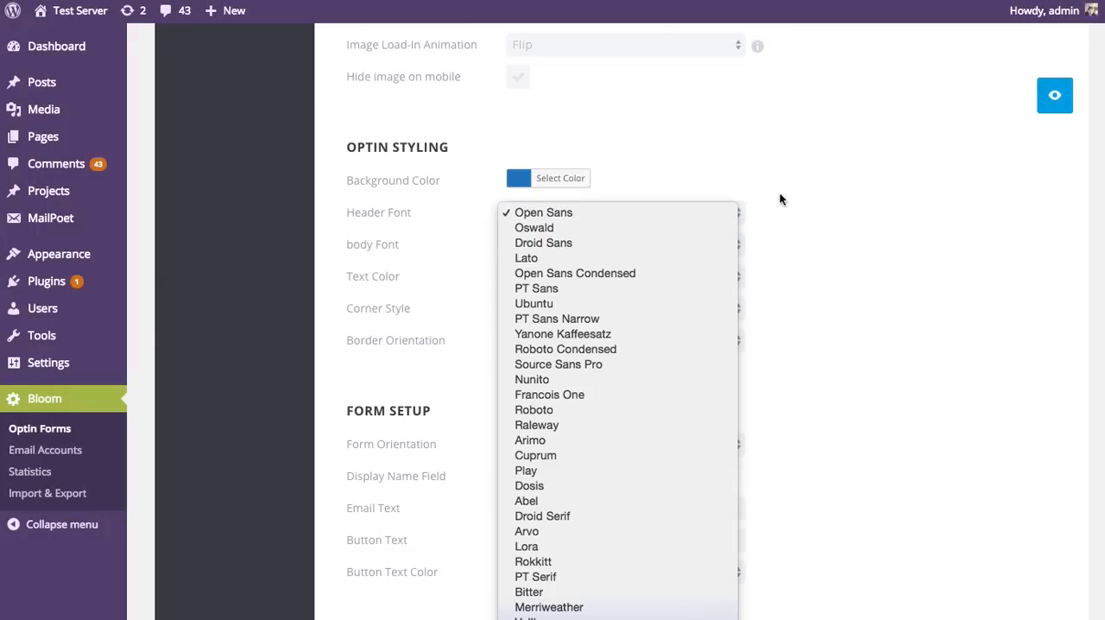
click(834, 193)
click(627, 276)
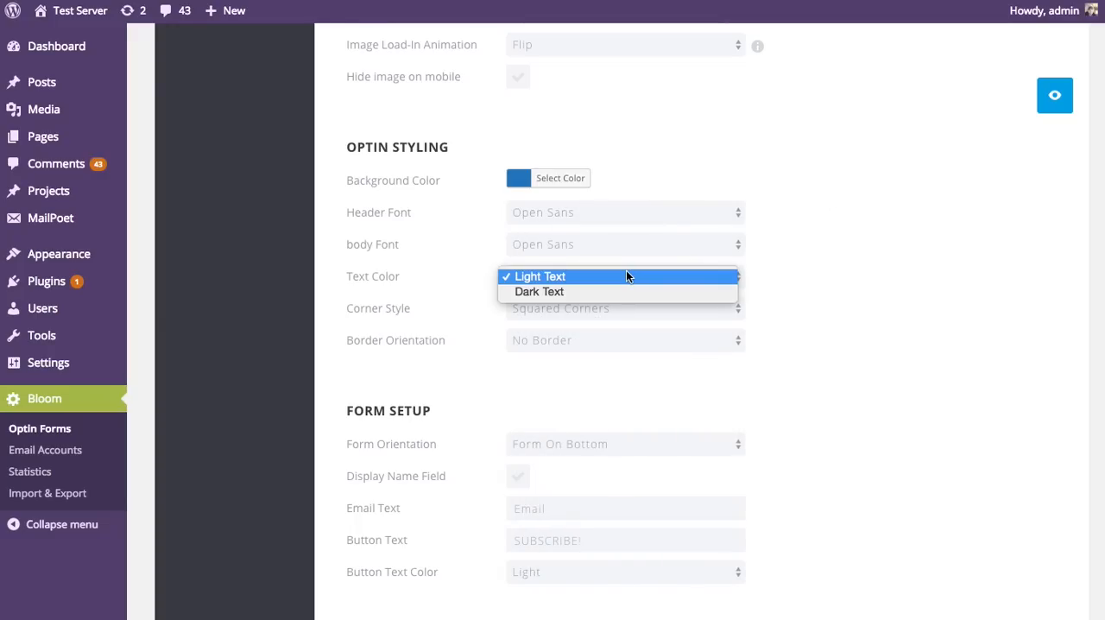
click(548, 180)
Step: Set the optin background color to white and the text color to Dark Text, preview the pop-up, and close the preview
click(526, 177)
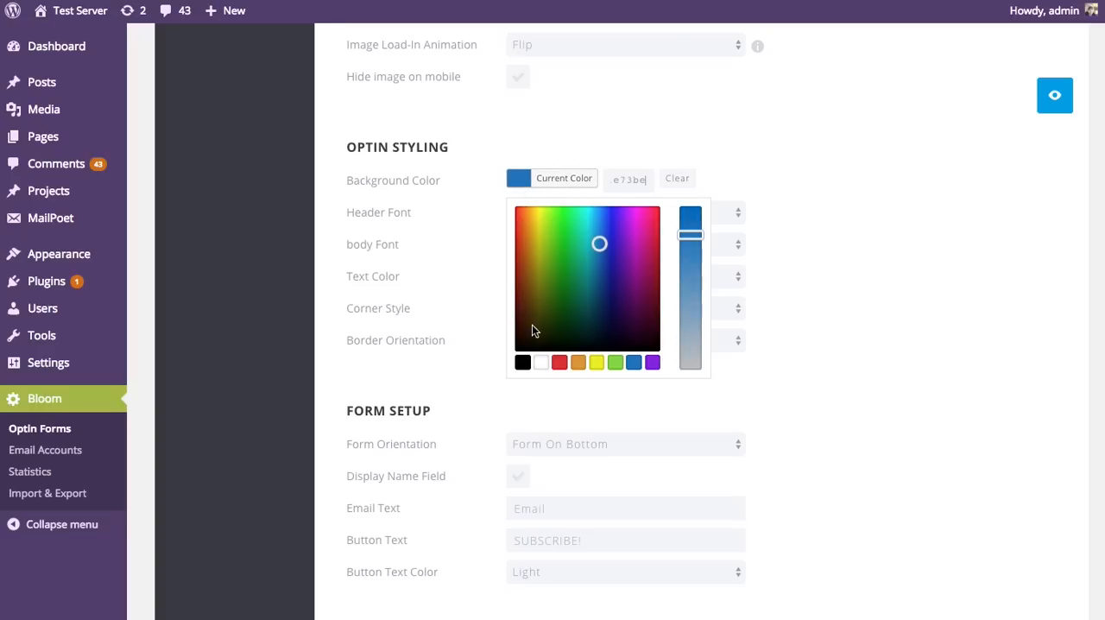
click(540, 362)
click(819, 315)
click(524, 284)
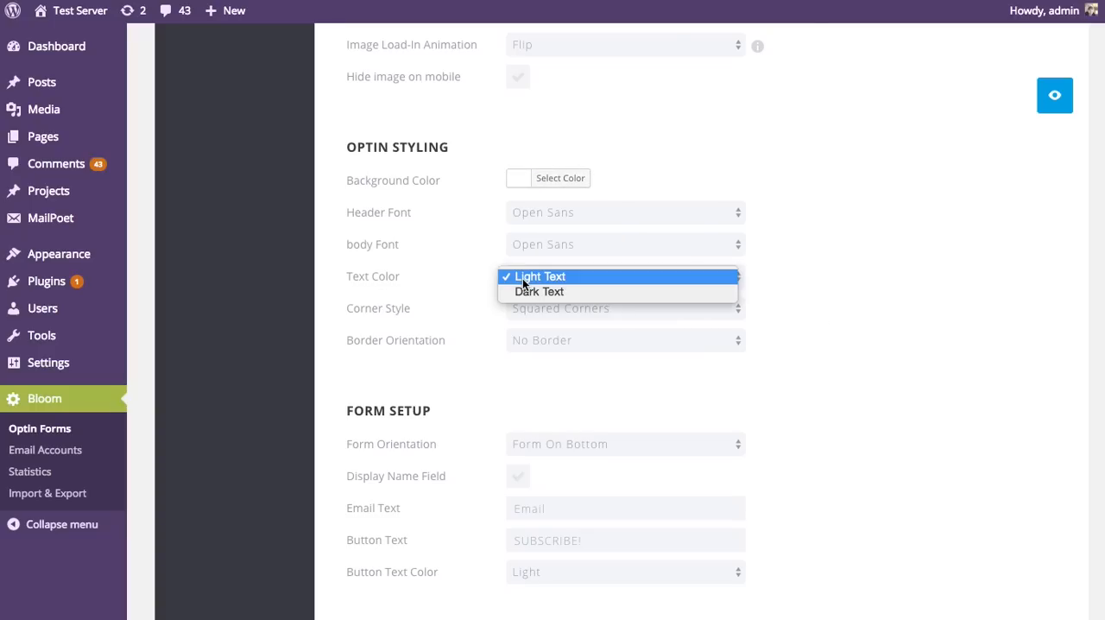
click(526, 294)
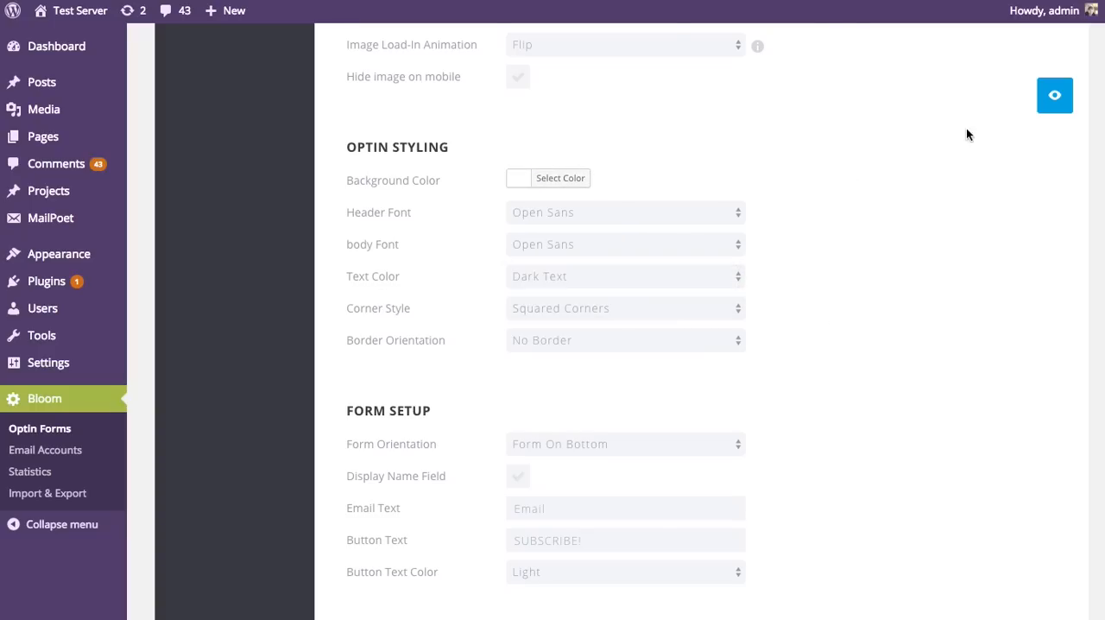
click(1053, 98)
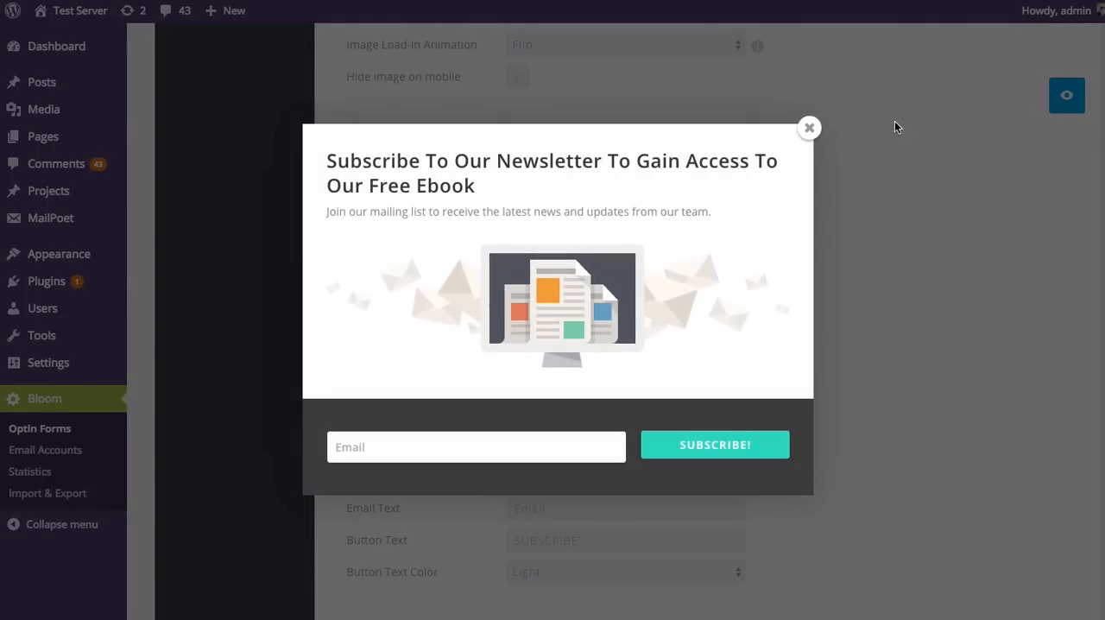
click(808, 128)
Step: Restore the blue preset background color and set the optin text color back to Light Text
click(516, 179)
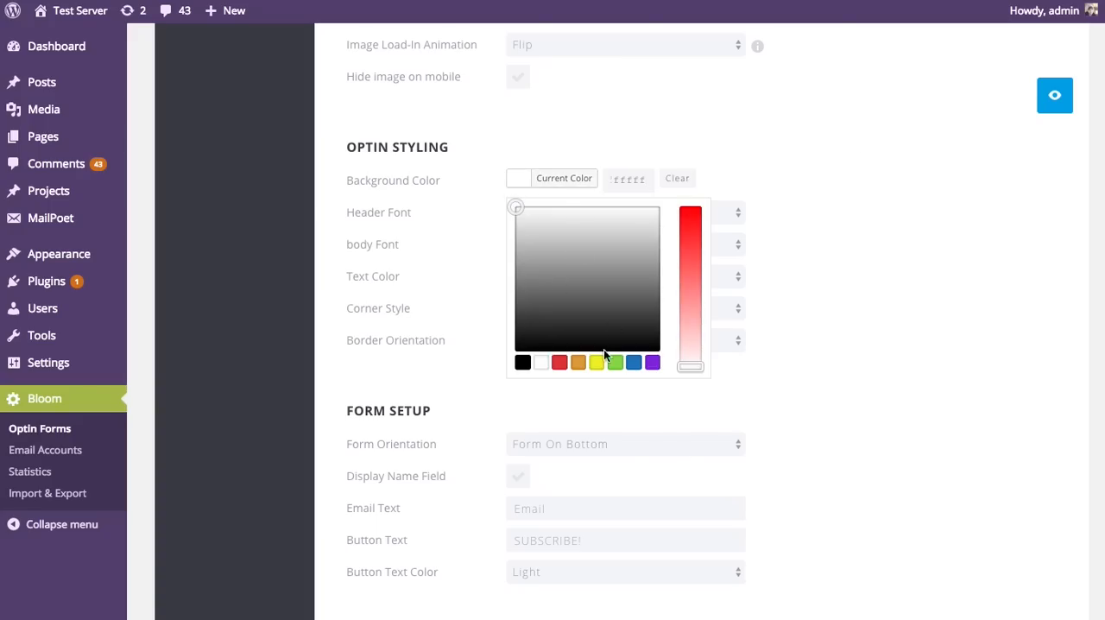
click(634, 364)
click(371, 287)
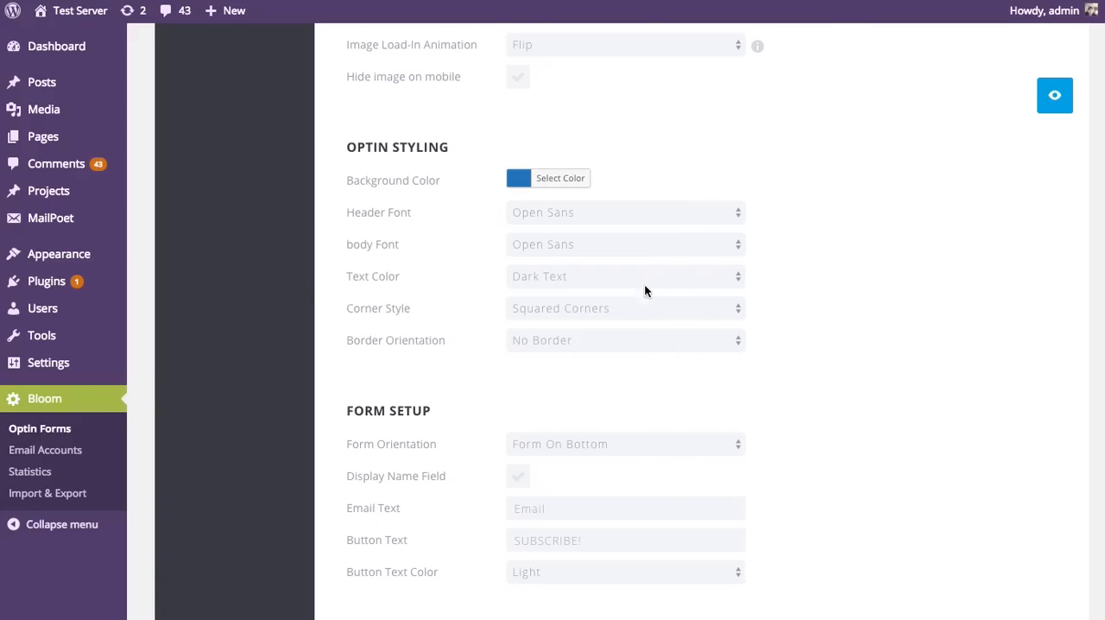
click(569, 277)
click(562, 260)
Step: Check the corner style options and keep the current choice
scroll(863, 276, down, 1)
click(609, 286)
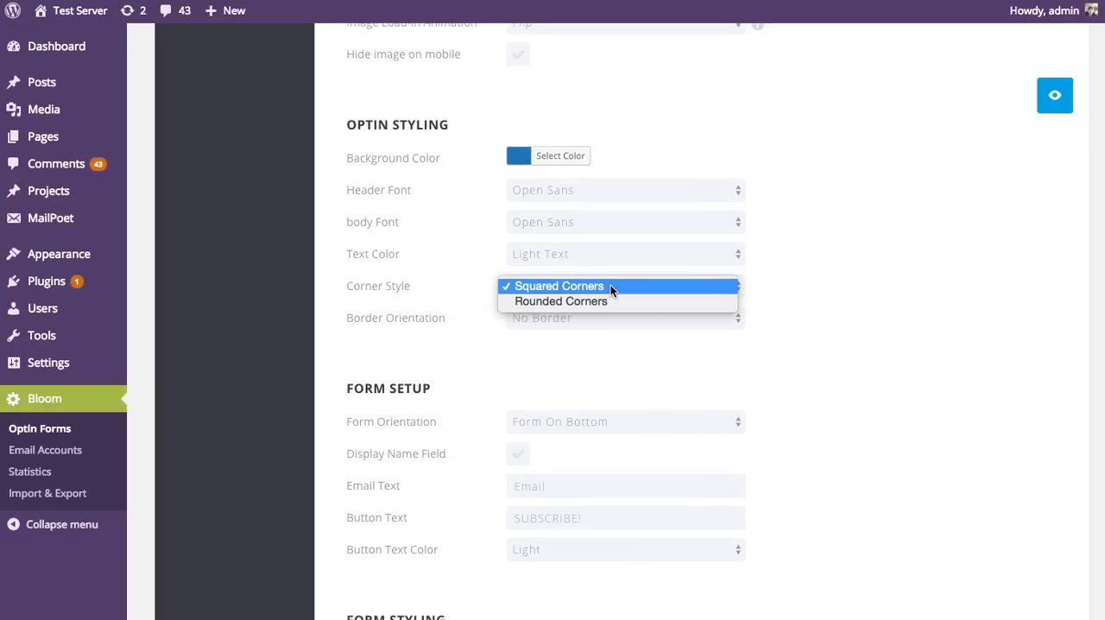
click(975, 262)
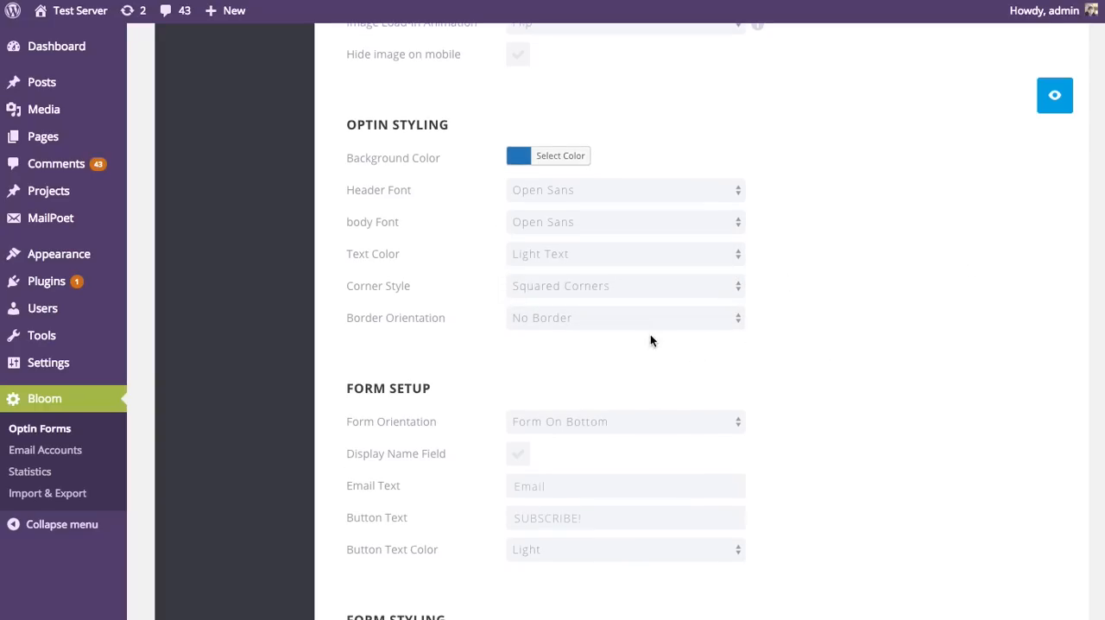
Step: Add a Top Border in the orange preset color to the optin, preview the pop-up, and close the preview
click(616, 325)
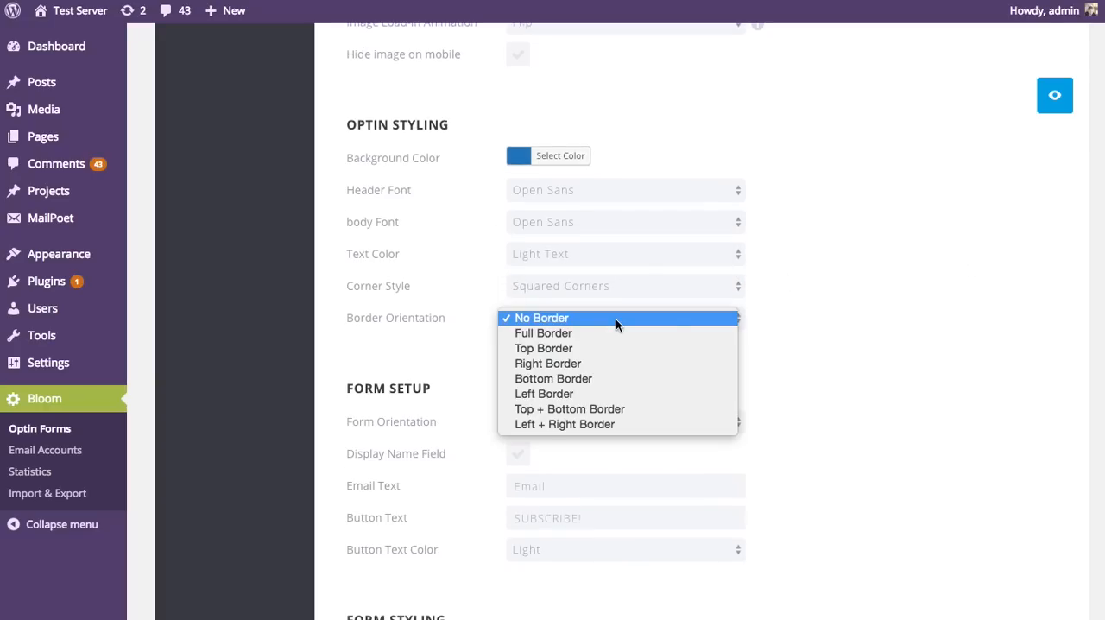
click(565, 349)
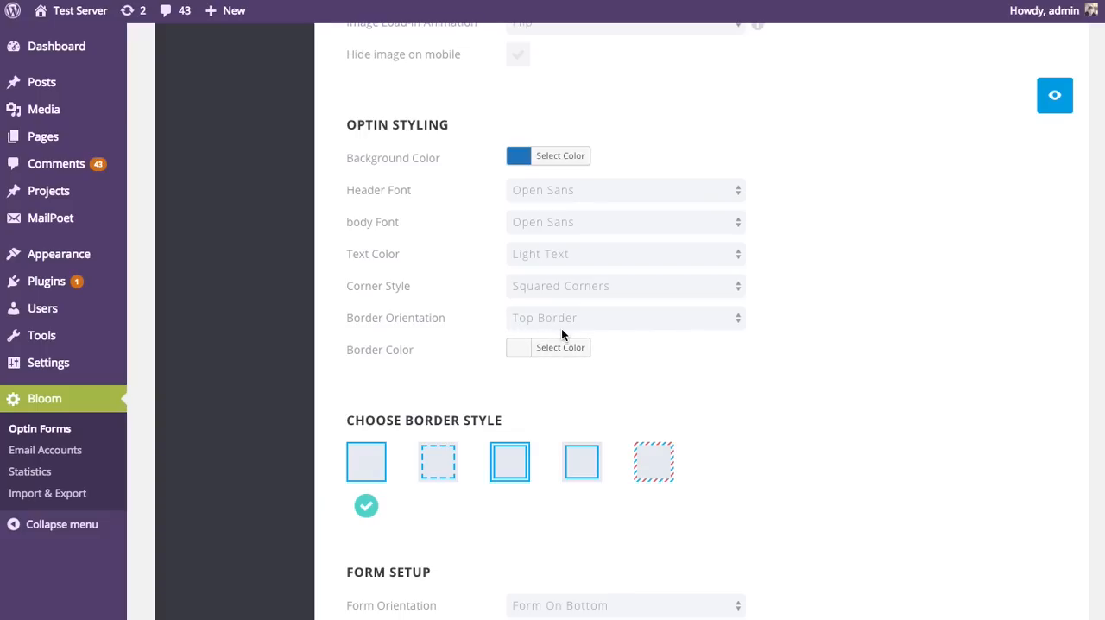
click(521, 351)
click(578, 531)
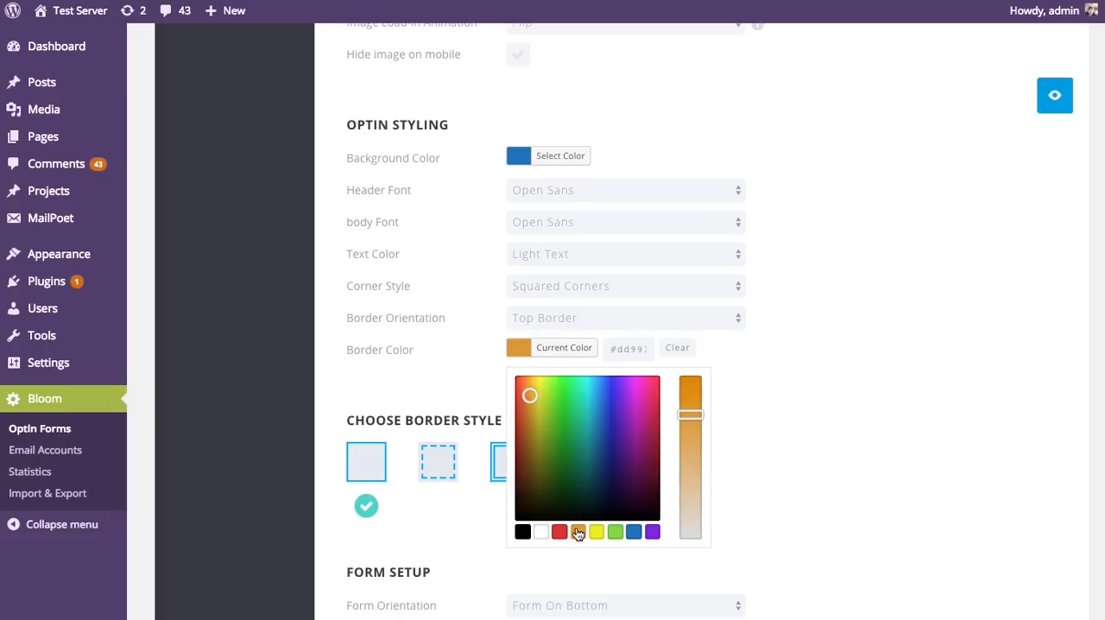
click(841, 404)
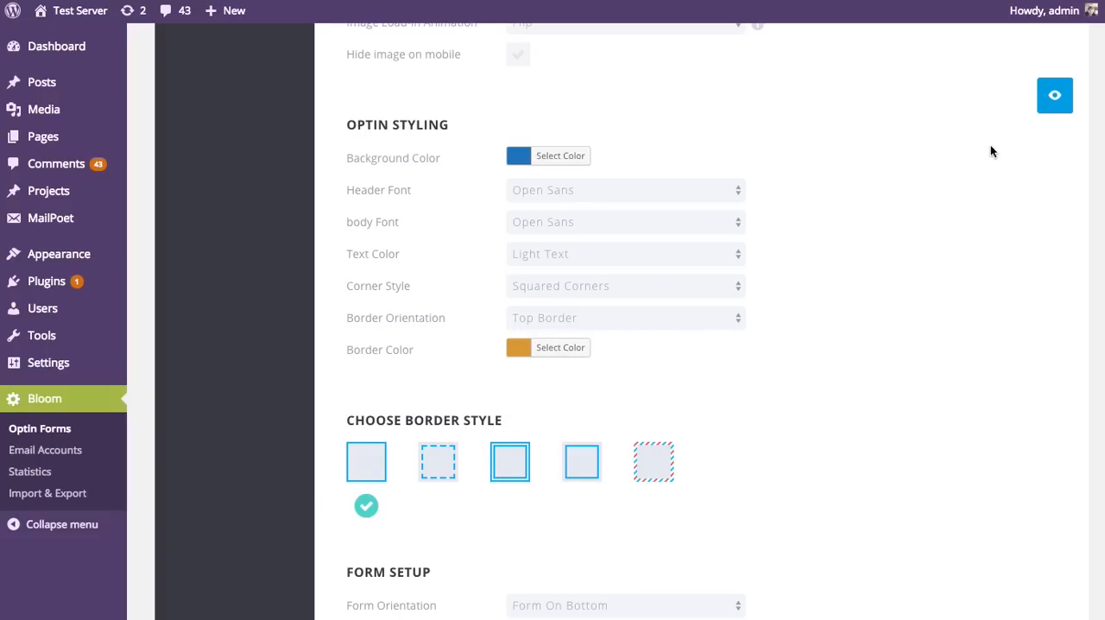
click(1055, 95)
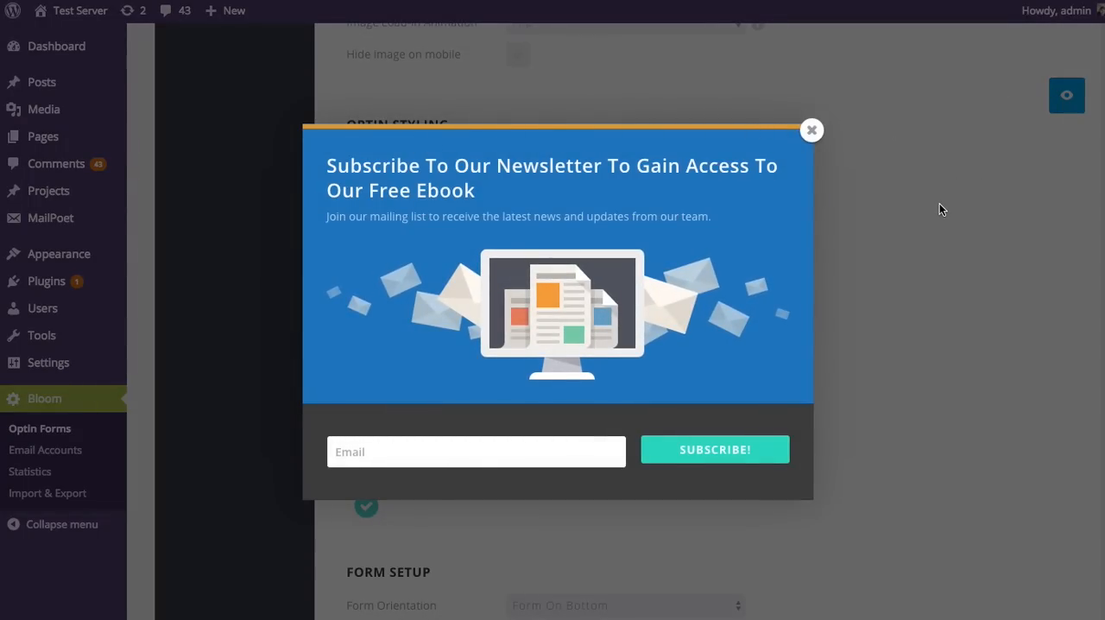
click(812, 132)
Step: Try the diagonally striped border style in a preview, close it, and switch back to the solid border style
scroll(918, 207, down, 2)
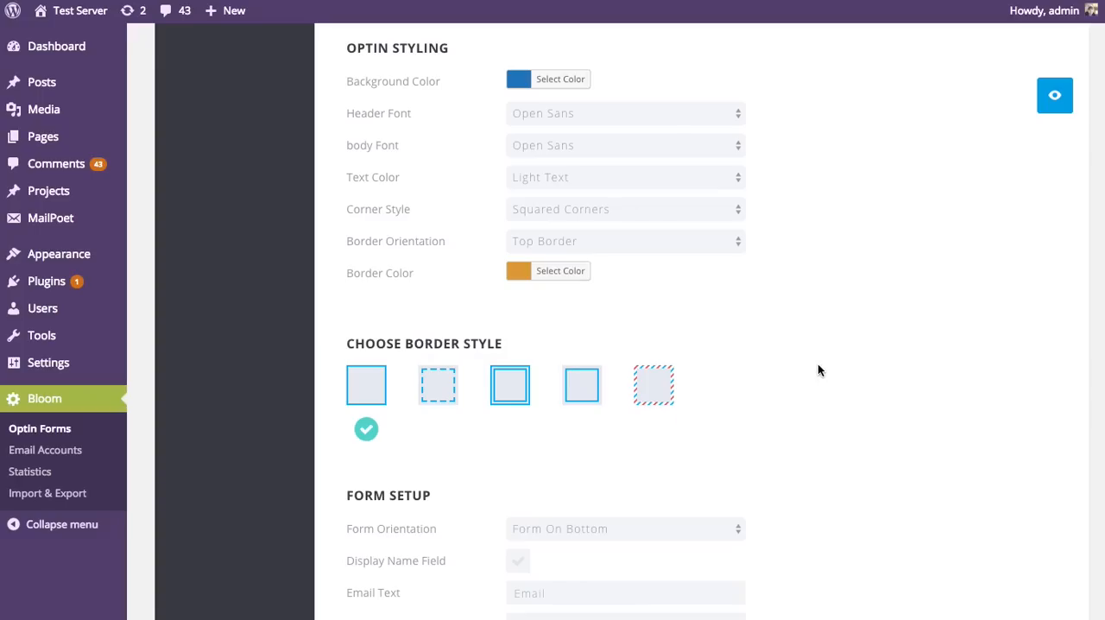
click(657, 392)
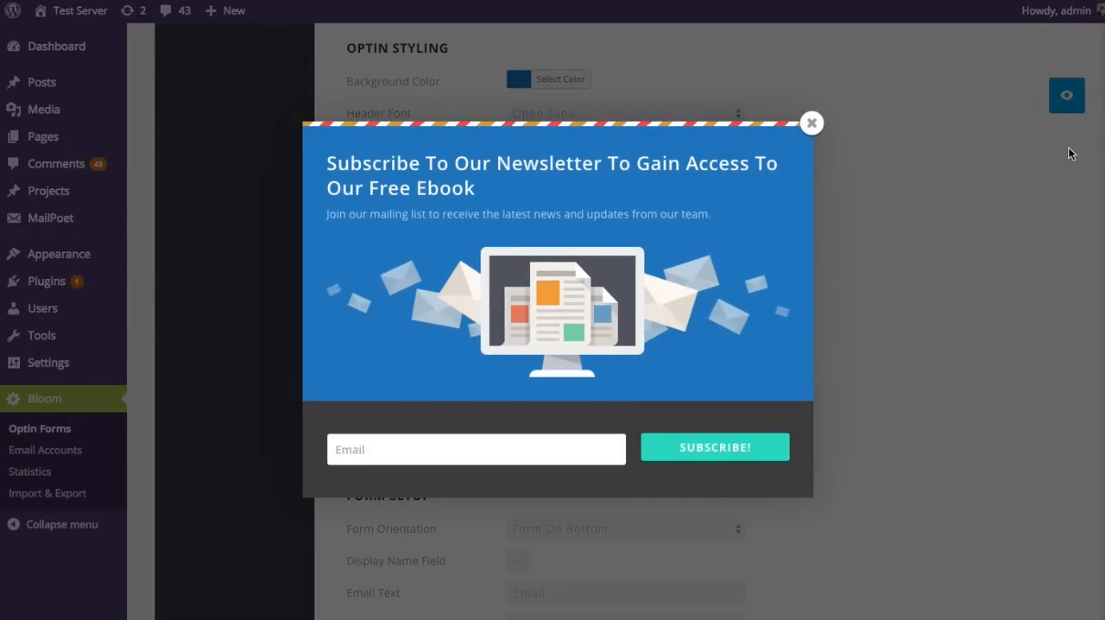
click(811, 122)
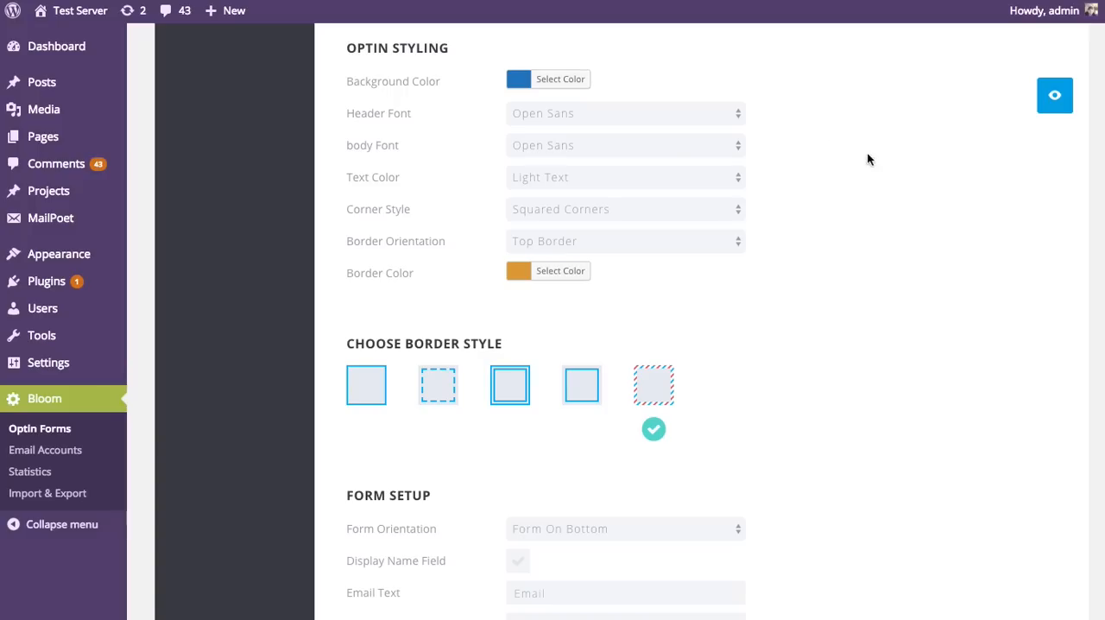
click(358, 401)
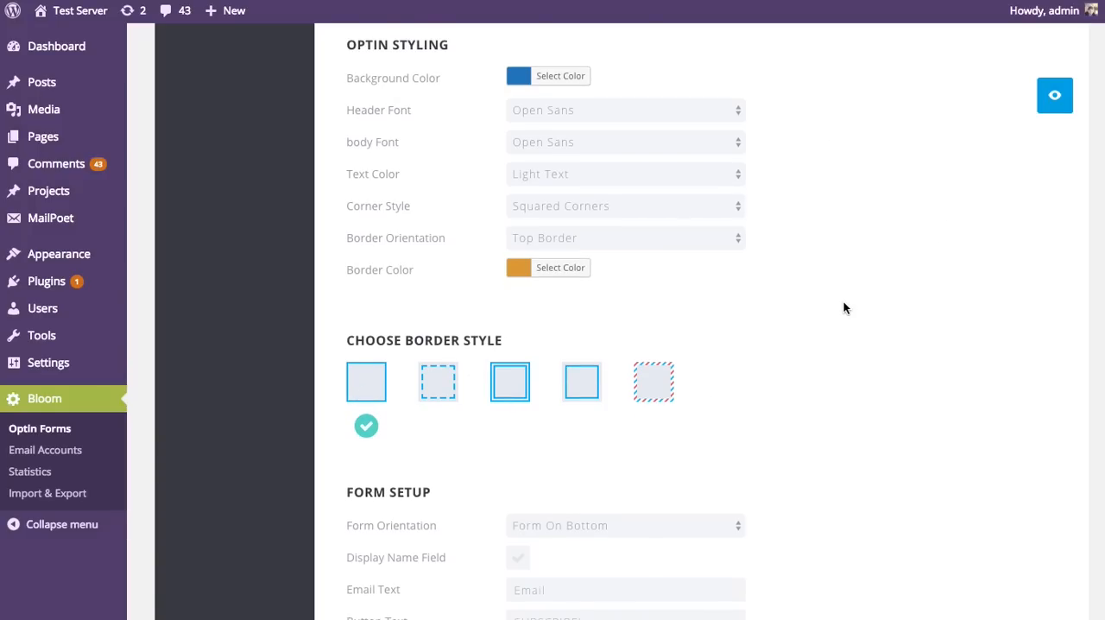
Step: Set the form orientation to Form On Right, preview the pop-up, and close the preview
scroll(842, 291, down, 3)
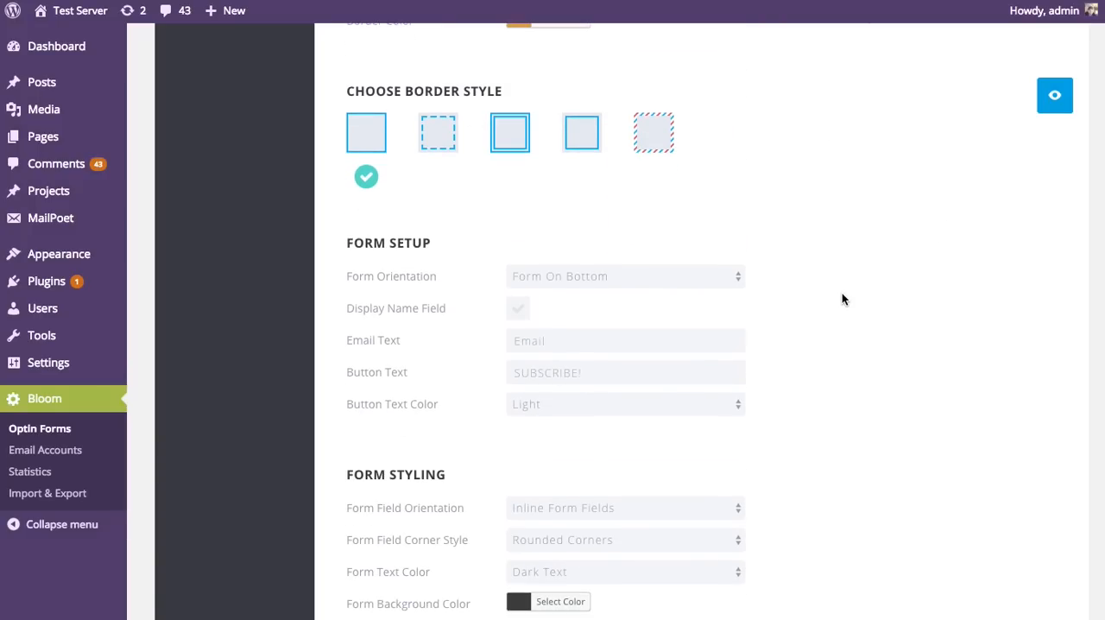
scroll(857, 284, down, 1)
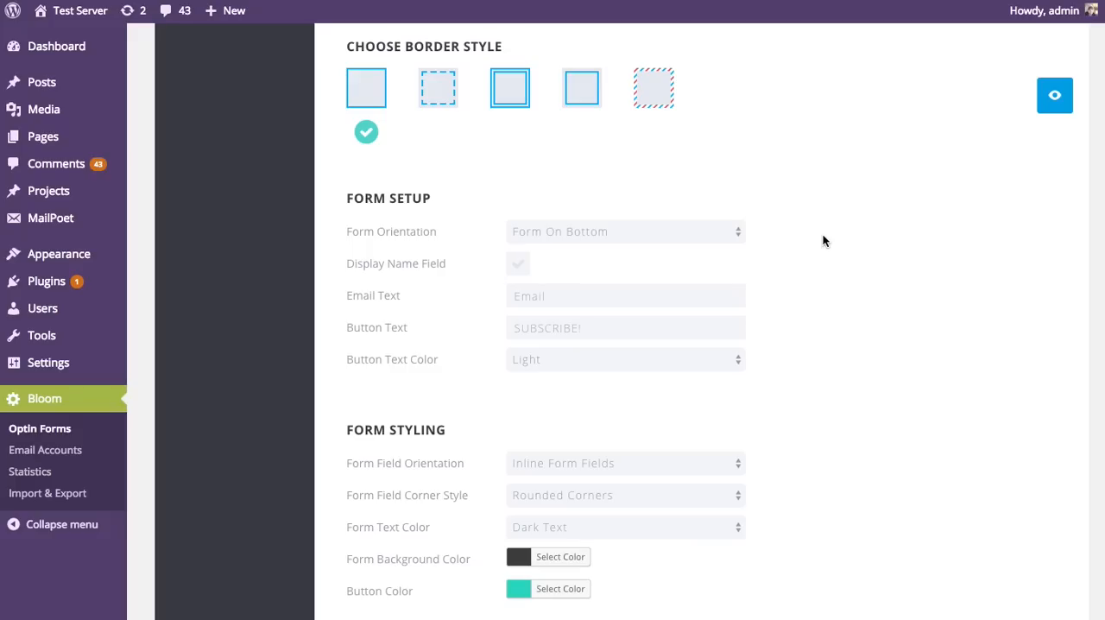
click(689, 230)
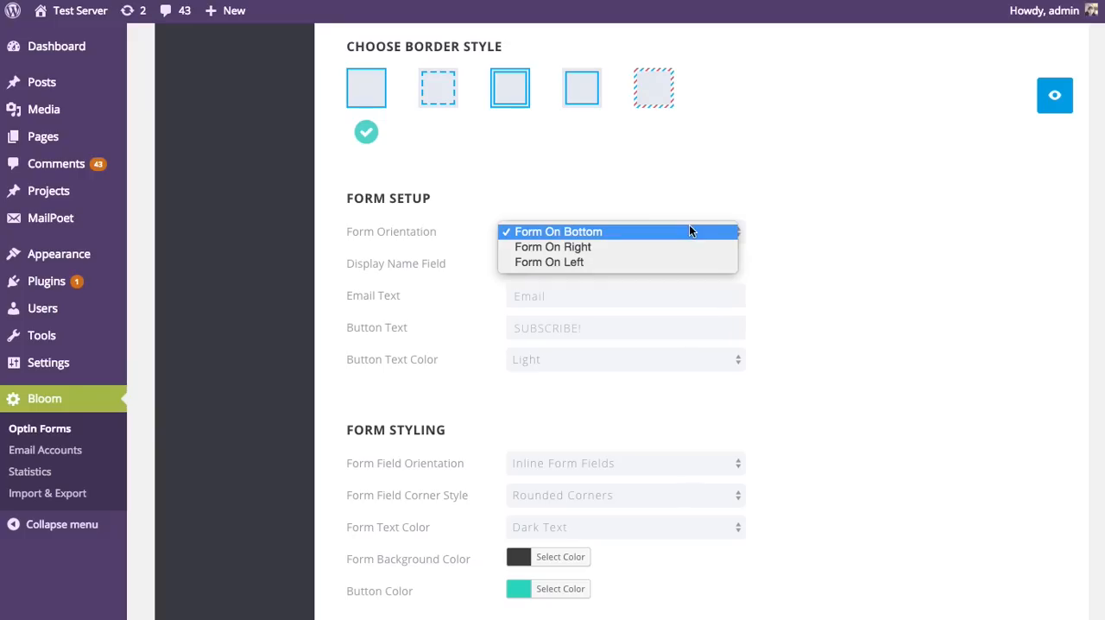
click(648, 246)
click(1053, 102)
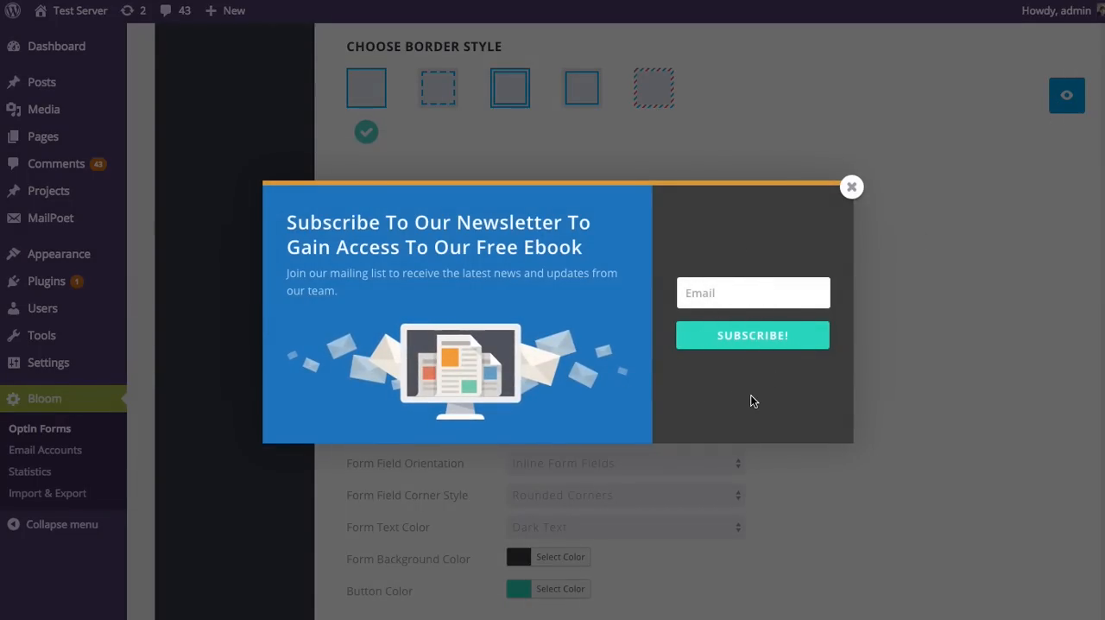
click(853, 187)
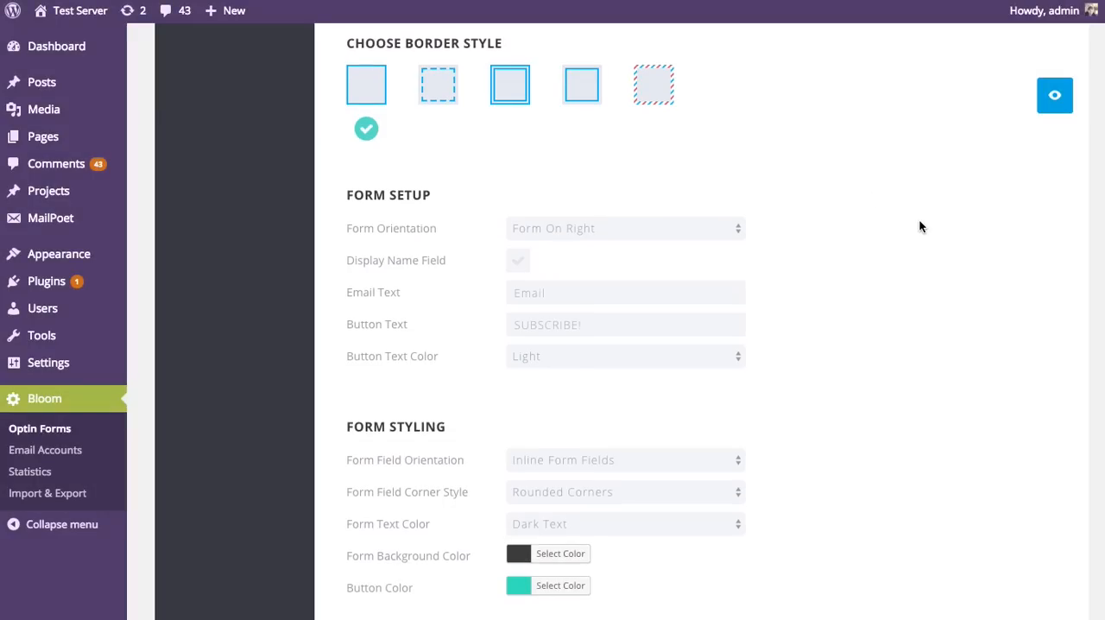
Step: Try enabling the Display Name Field option for the form and turn it off again
scroll(920, 226, down, 1)
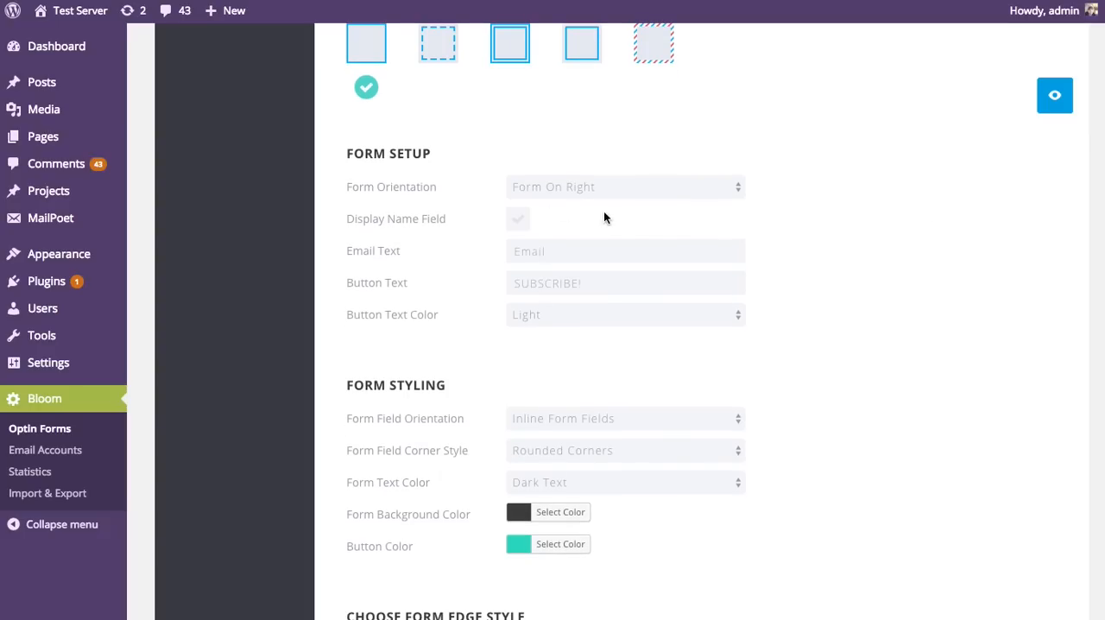
click(519, 222)
click(519, 221)
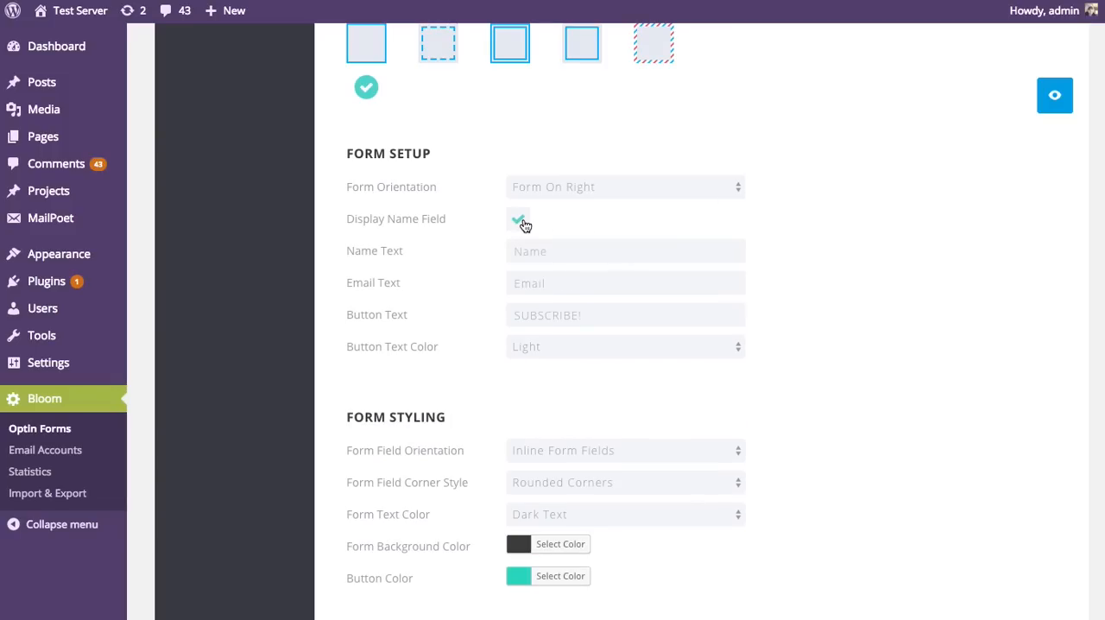
click(520, 222)
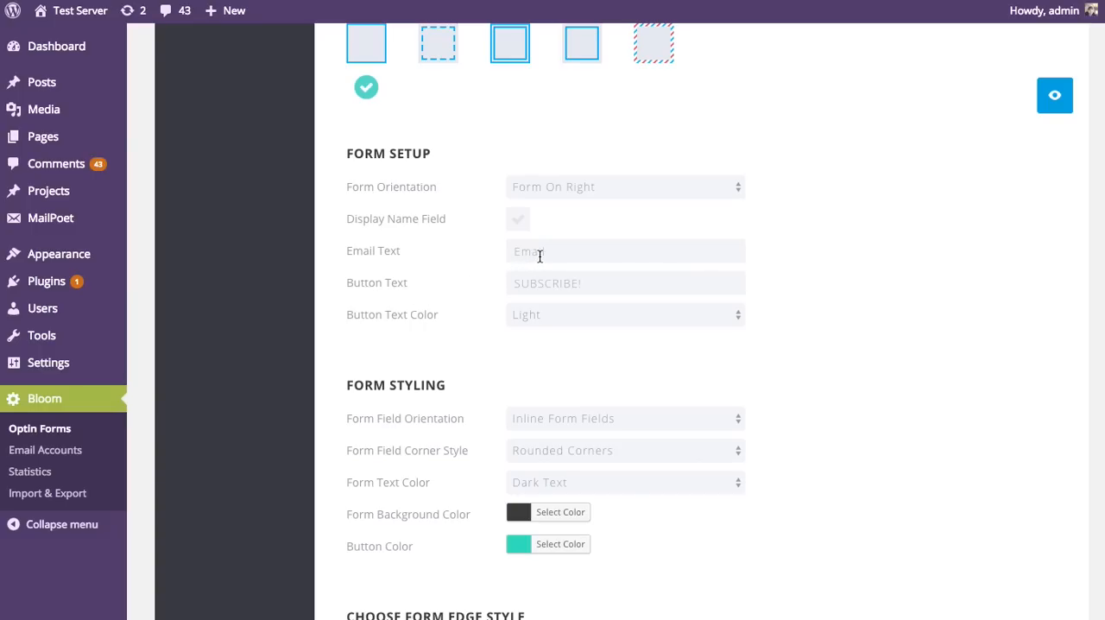
Step: Check the form's email text, button text and button text color options, keeping the Light button text
click(576, 281)
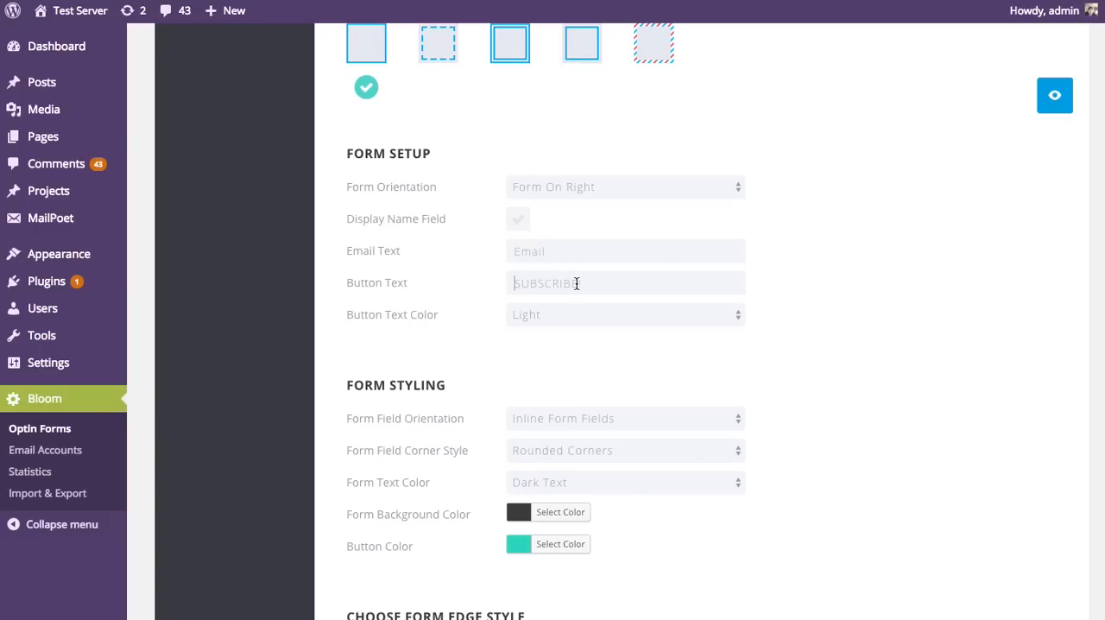
click(524, 249)
scroll(809, 302, down, 2)
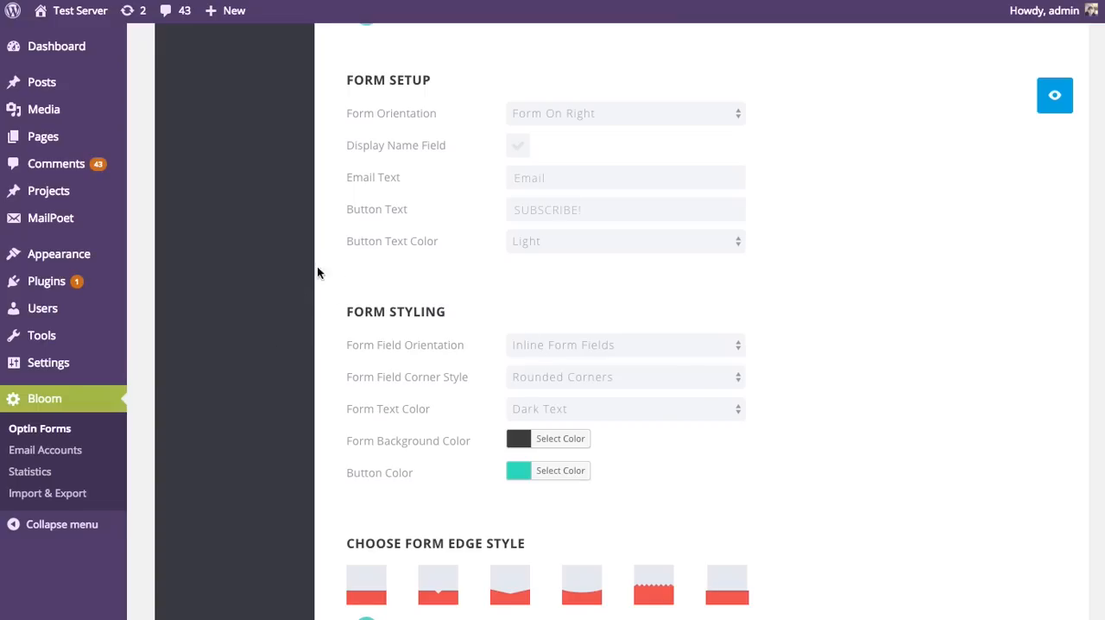
click(528, 248)
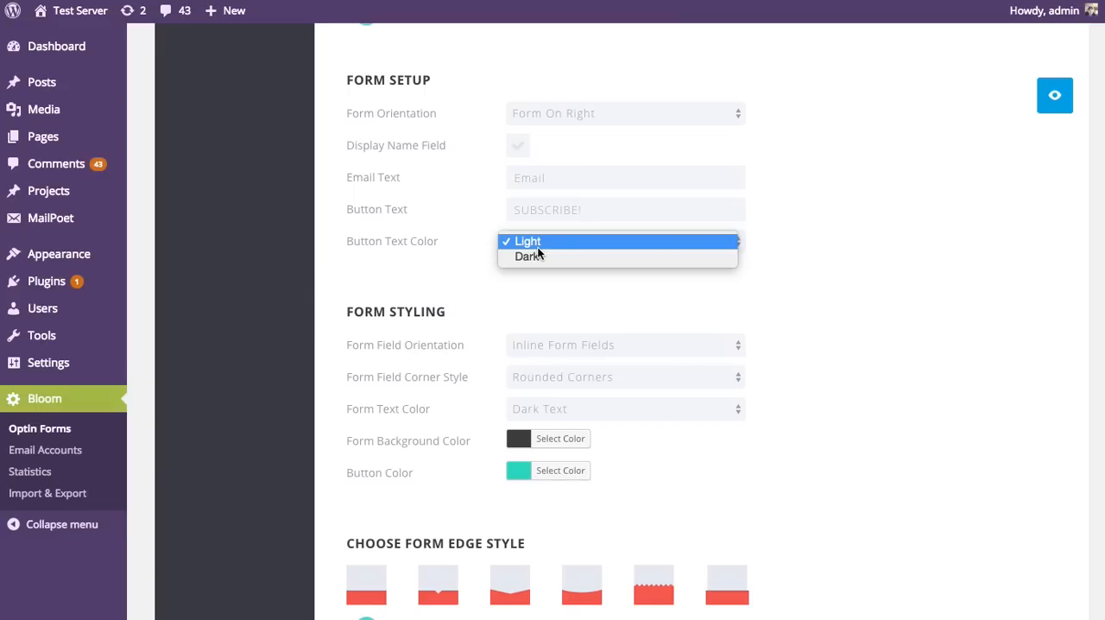
click(811, 237)
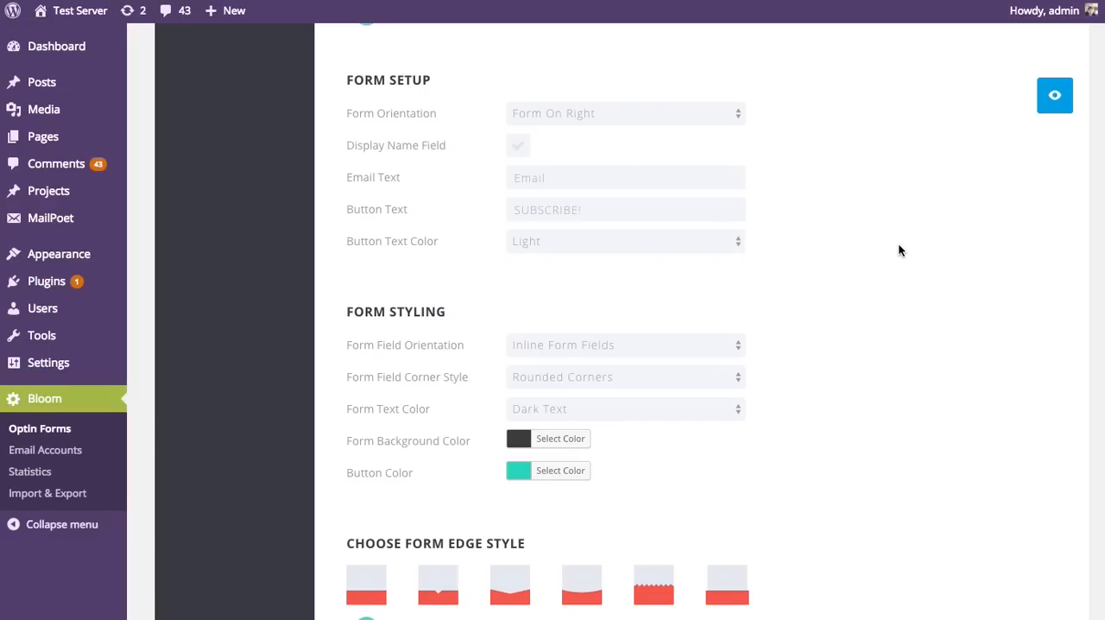
Step: Examine the form styling options, preview the pop-up's form and button colors, and close the preview
scroll(898, 249, down, 3)
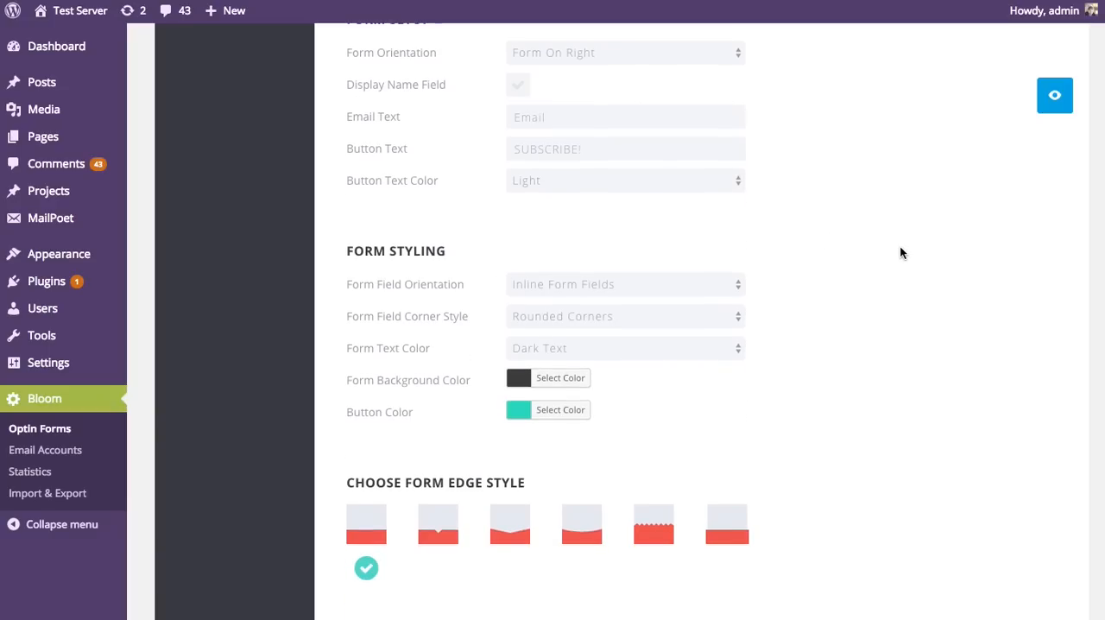
scroll(927, 258, down, 1)
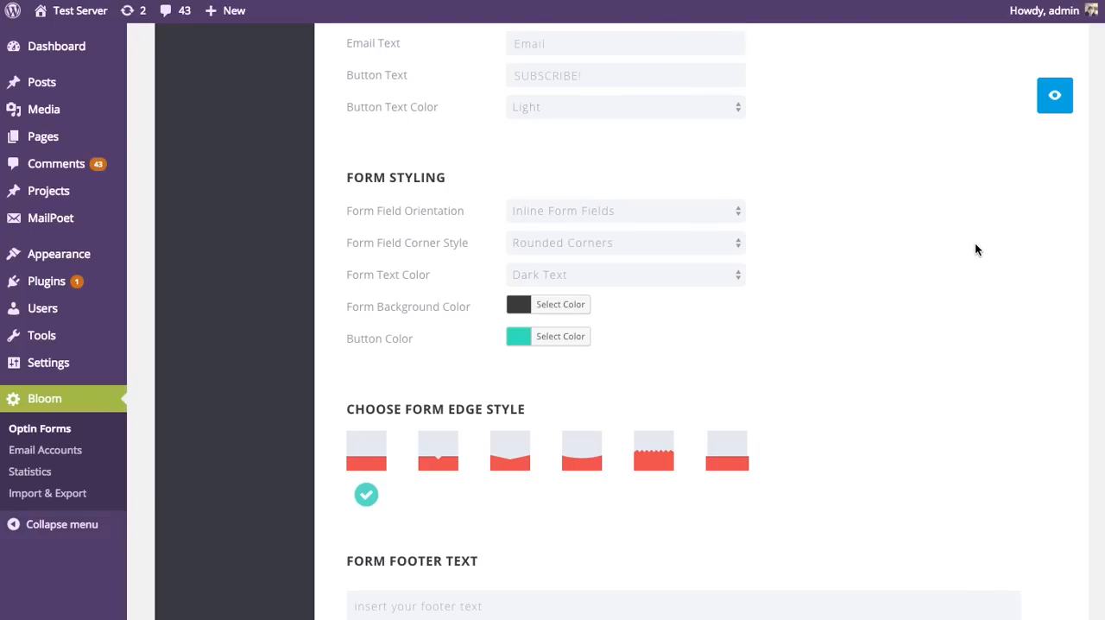
click(1056, 102)
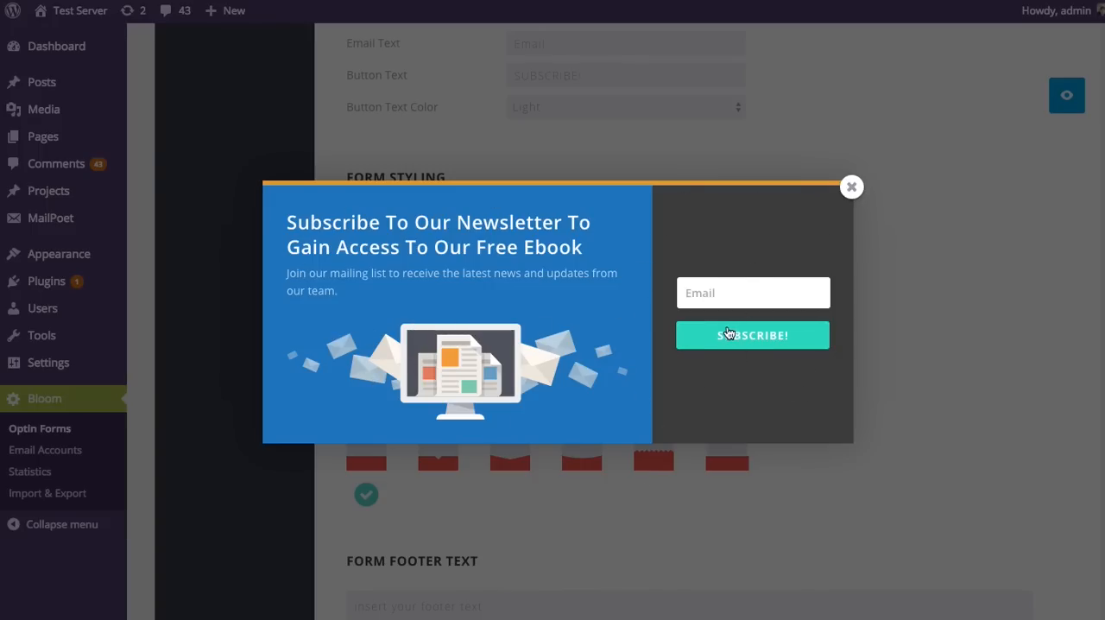
click(851, 188)
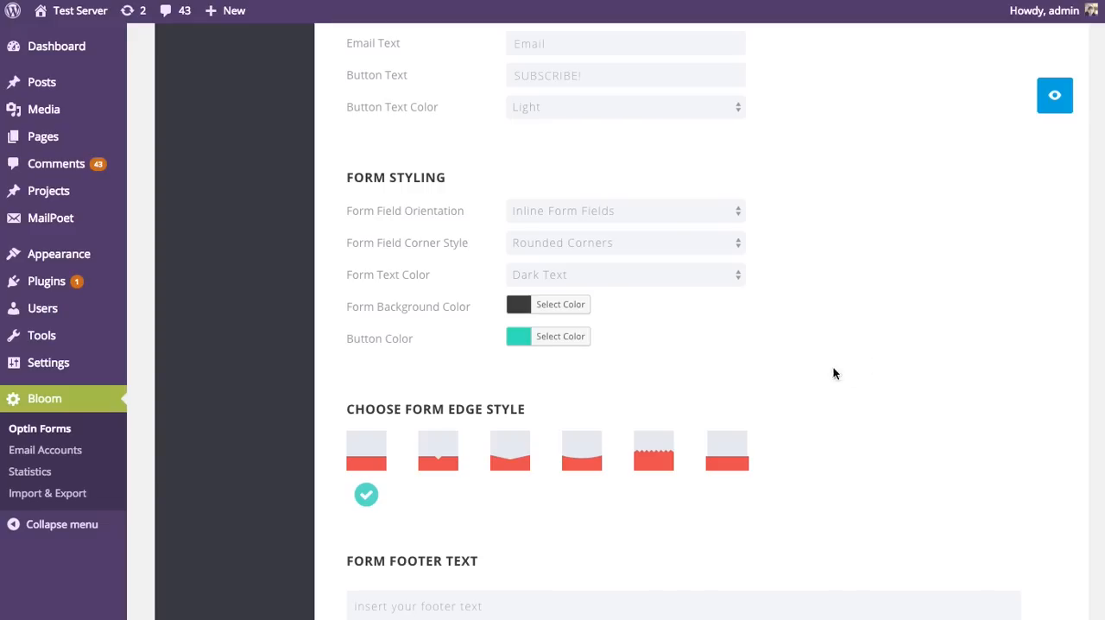
Step: Set the form's button color to the orange preset, preview the pop-up, and close the preview
click(570, 336)
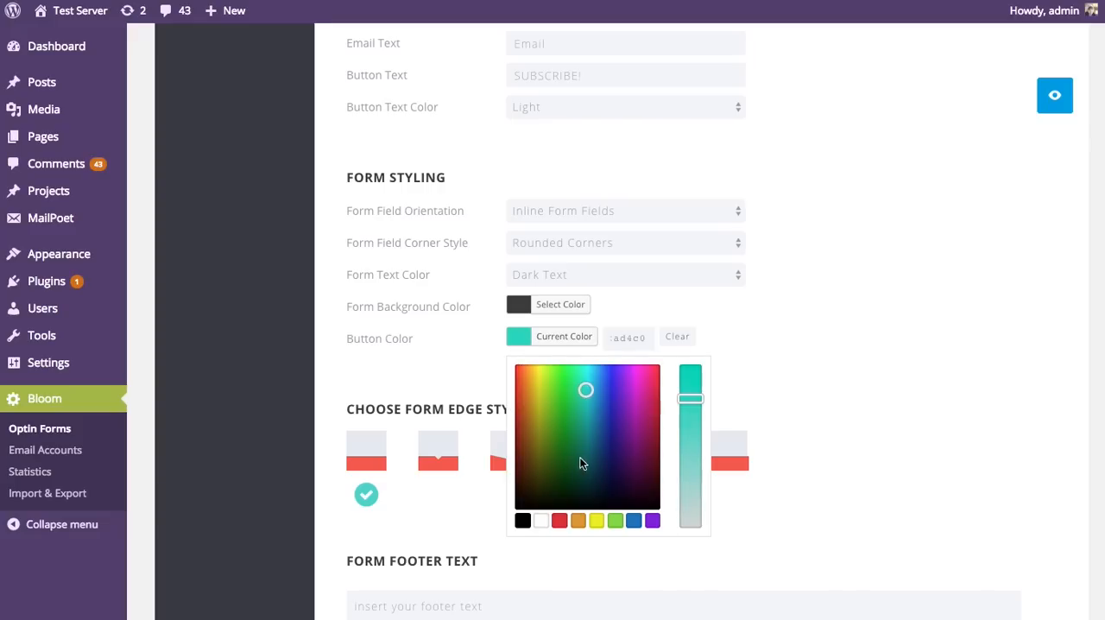
click(577, 519)
click(929, 313)
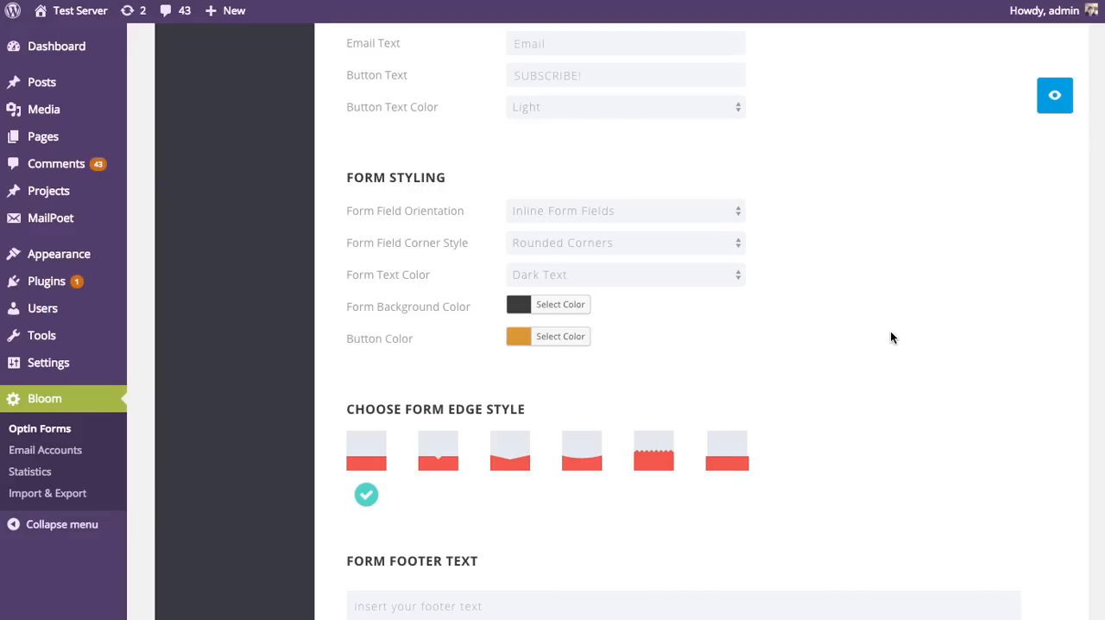
click(1049, 102)
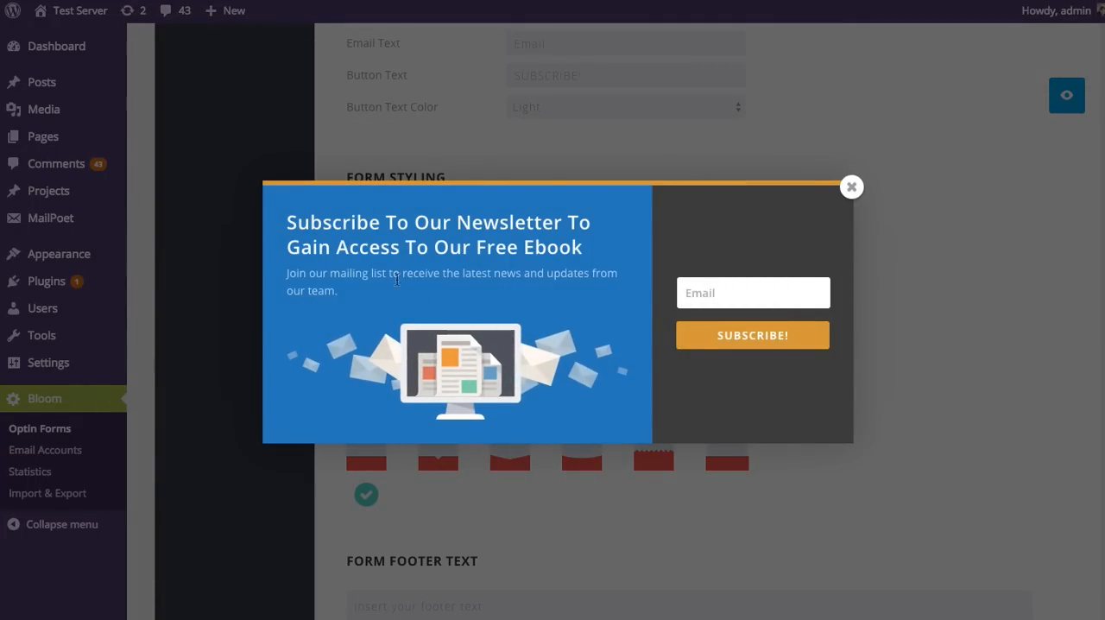
click(851, 187)
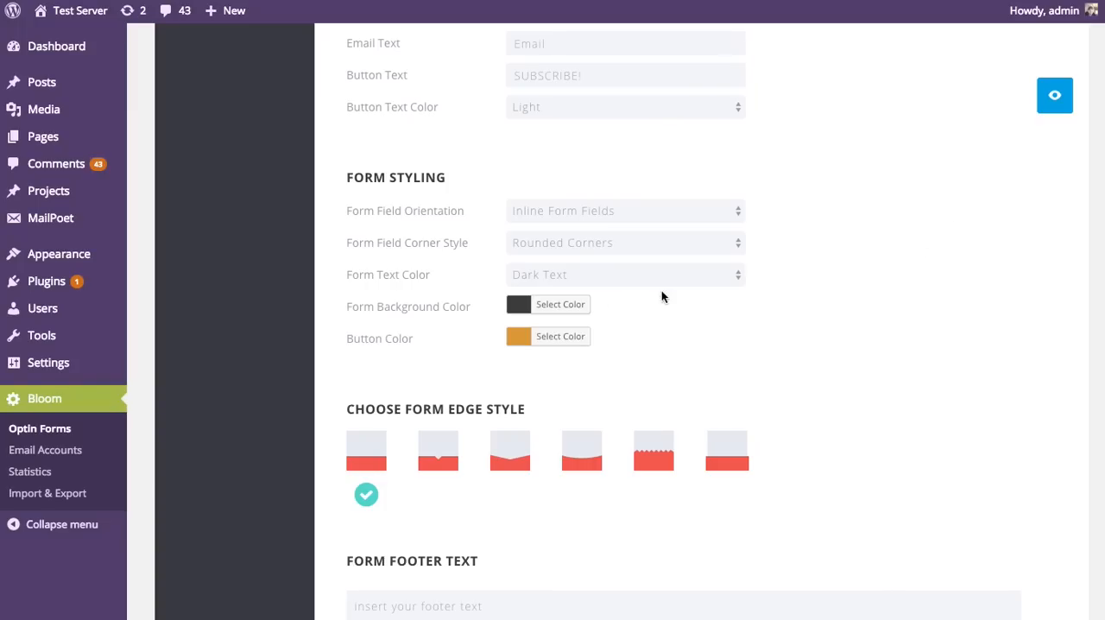
Step: Set the form background color to a slightly darker shade of the blue preset, then preview the pop-up and close it
click(519, 309)
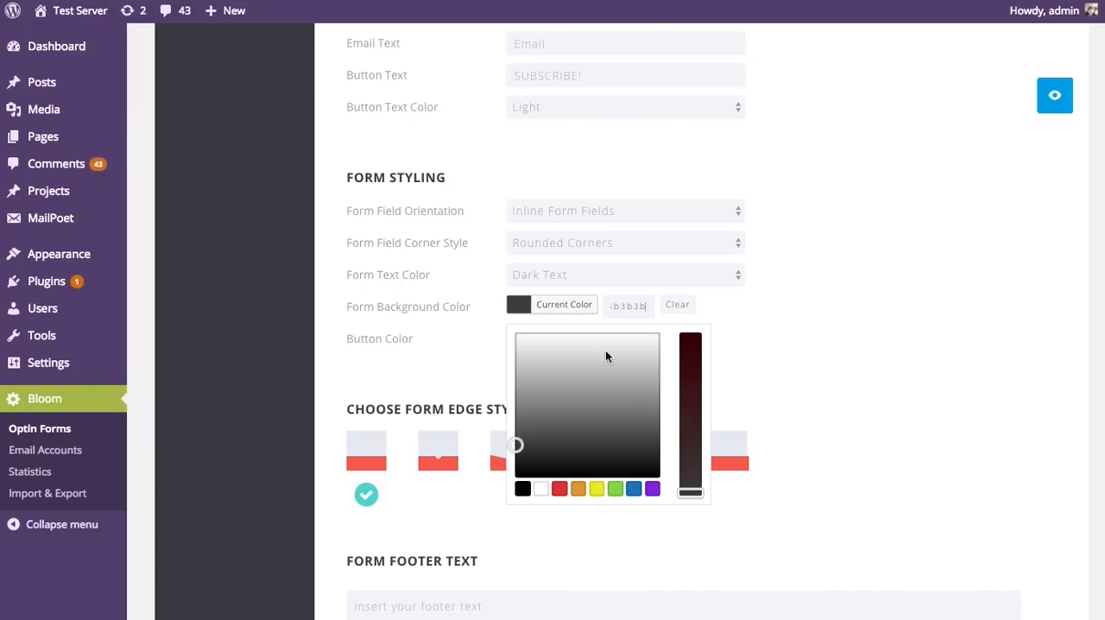
click(635, 489)
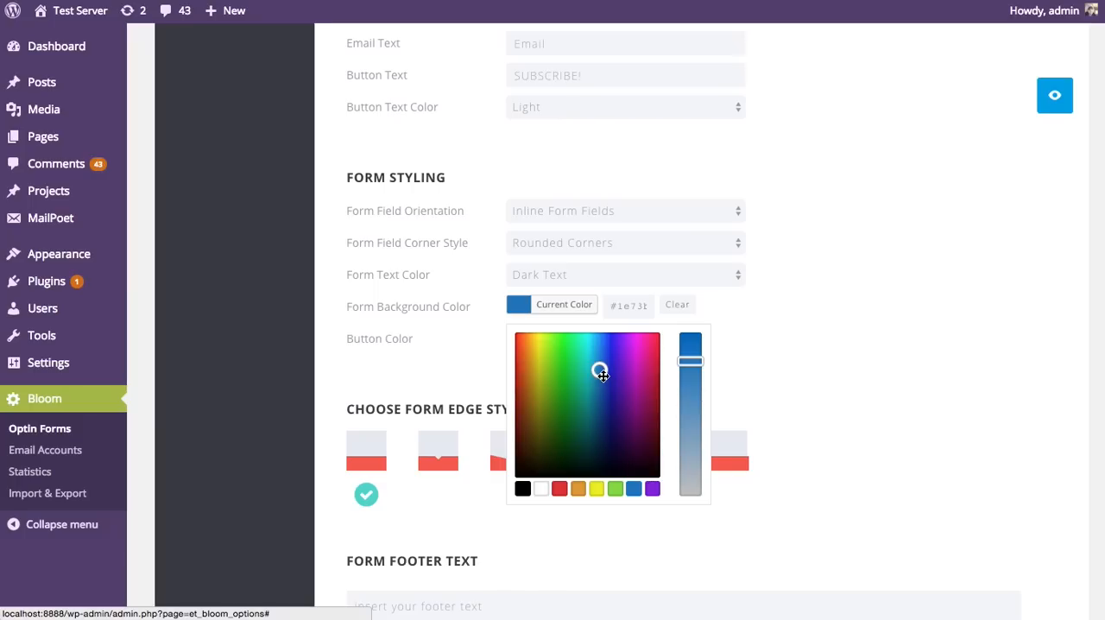
drag(602, 371, 601, 383)
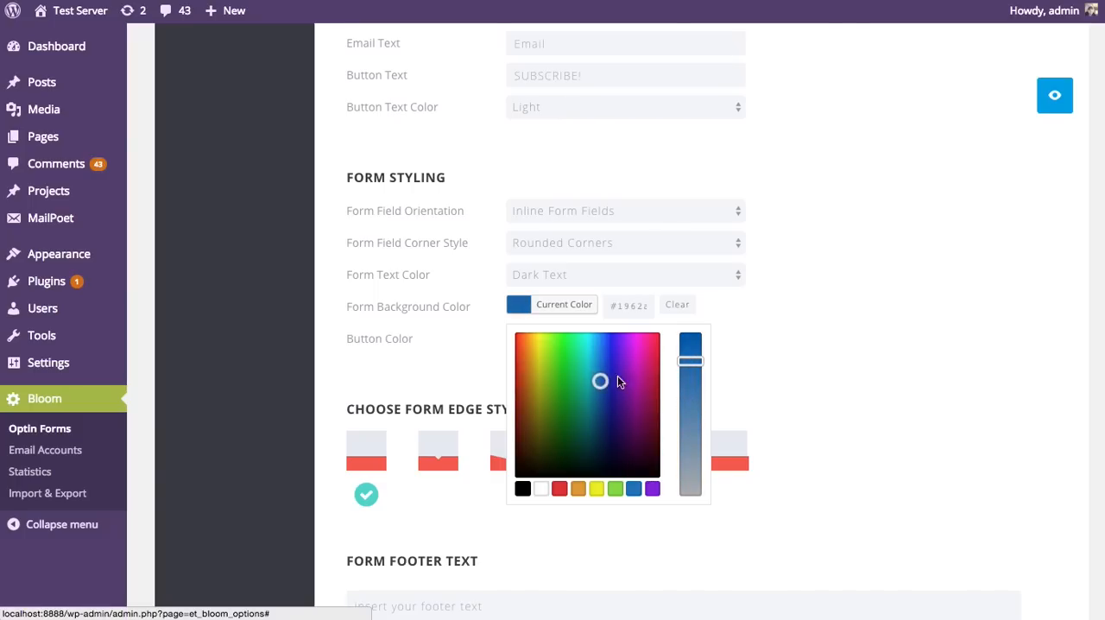
click(801, 313)
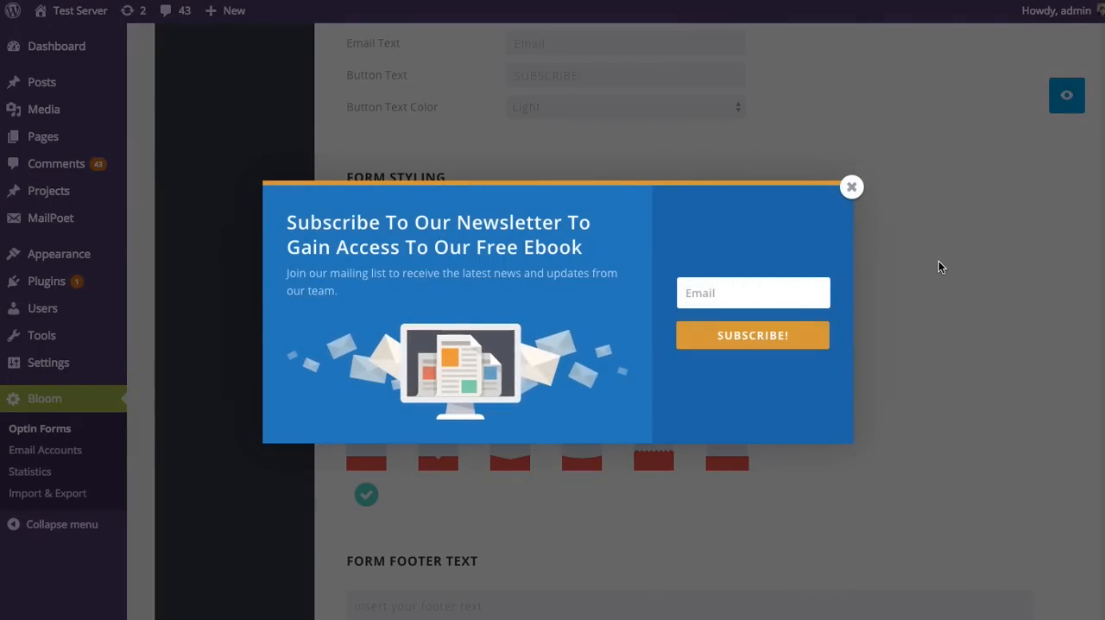
click(850, 188)
Step: Try the zigzag form edge style, preview the pop-up, and close the preview
scroll(836, 318, down, 3)
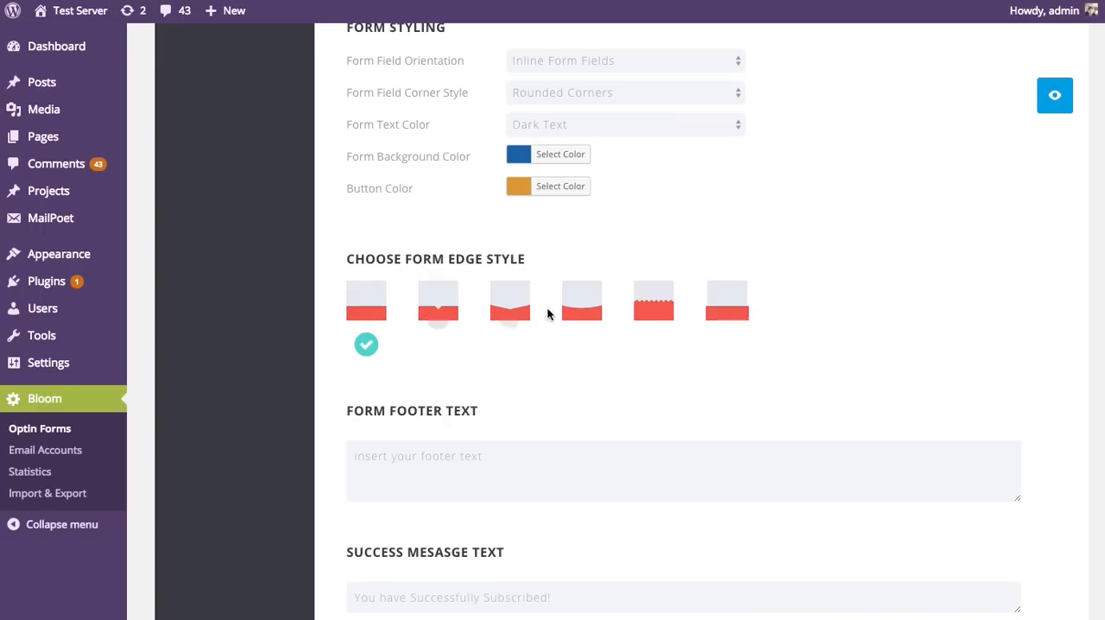
click(649, 308)
click(1056, 97)
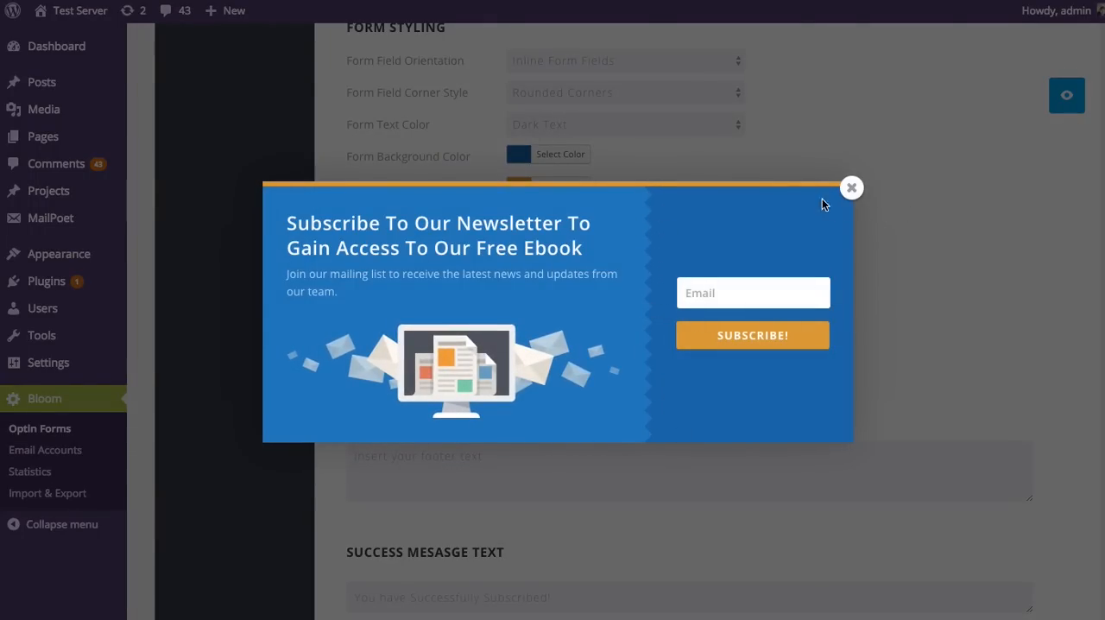
click(850, 188)
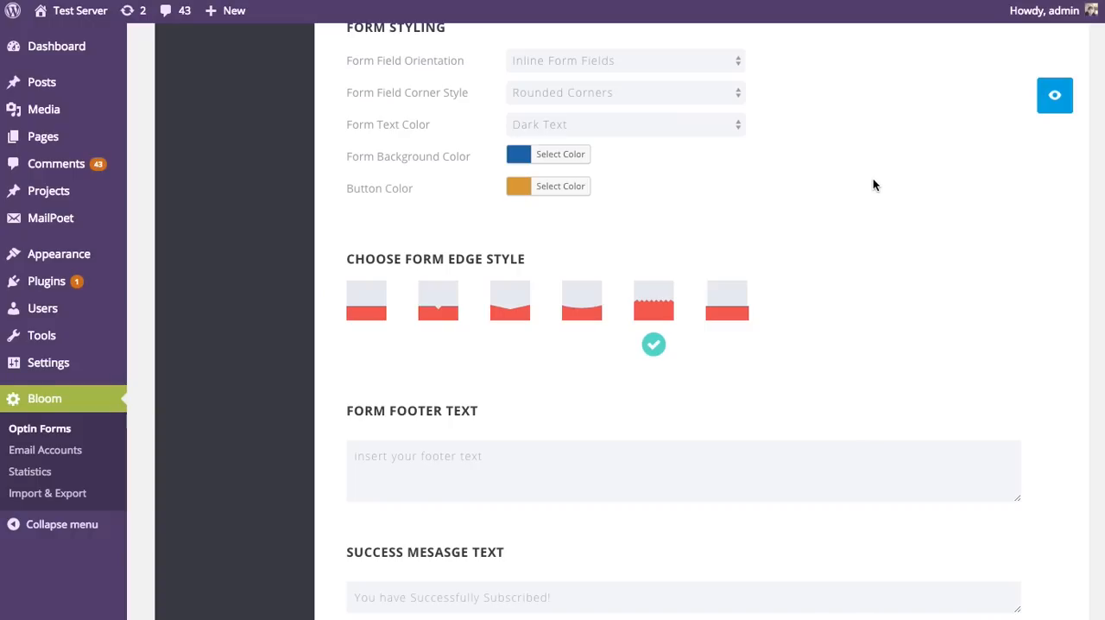
Step: Choose the third form edge style, the wide pointed edge, then preview the pop-up and close it
click(490, 302)
click(1054, 95)
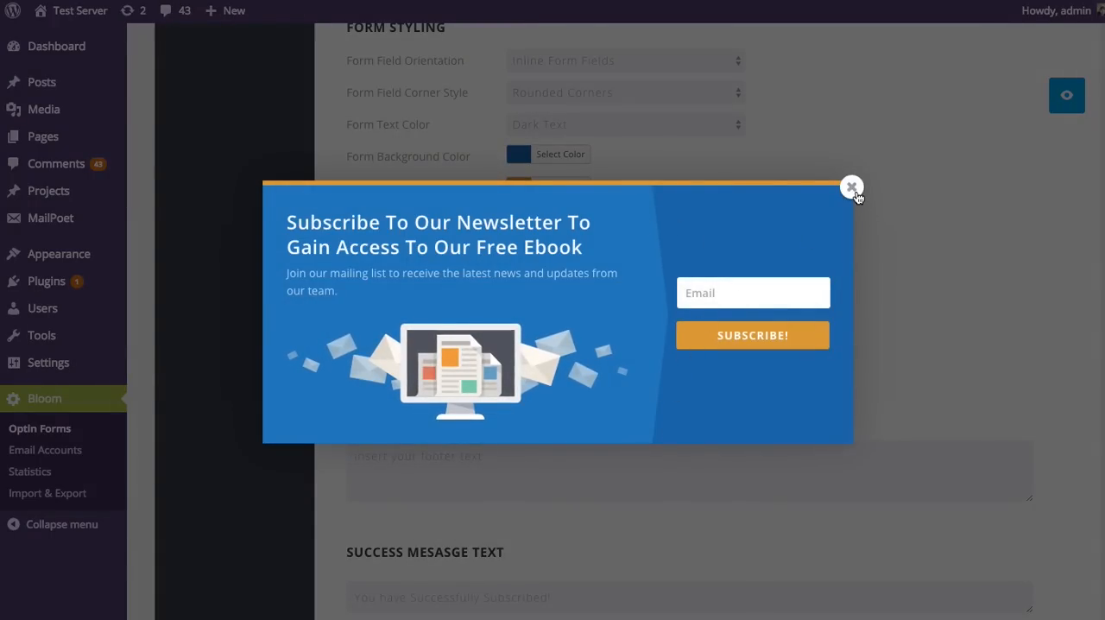
click(852, 189)
Step: Review the form footer text, success message text and custom CSS fields without entering anything
scroll(975, 225, down, 2)
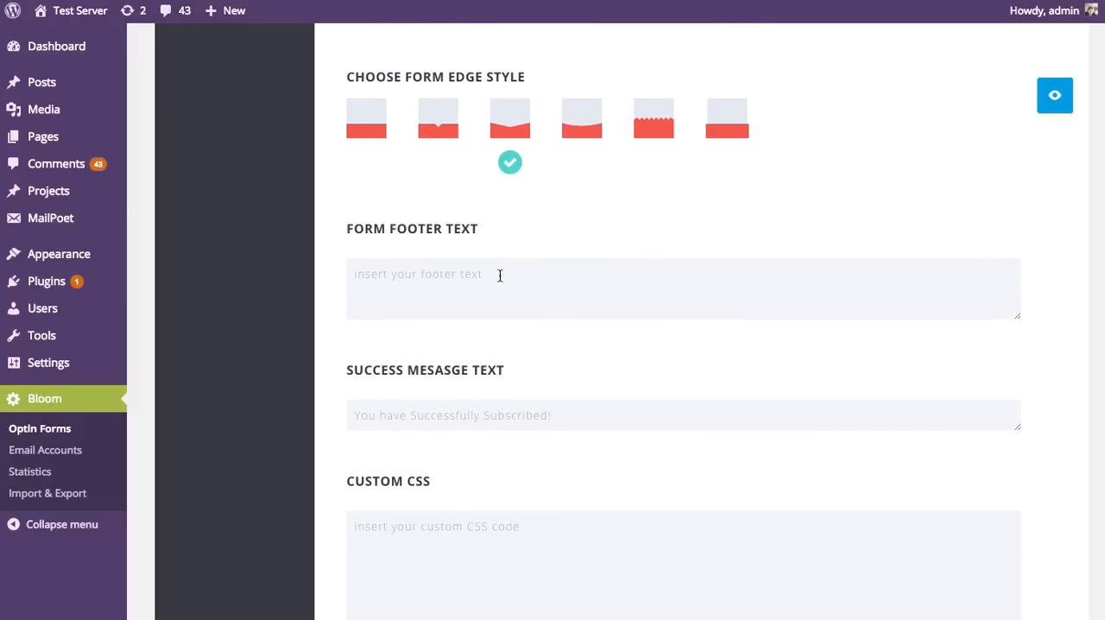
scroll(499, 275, down, 1)
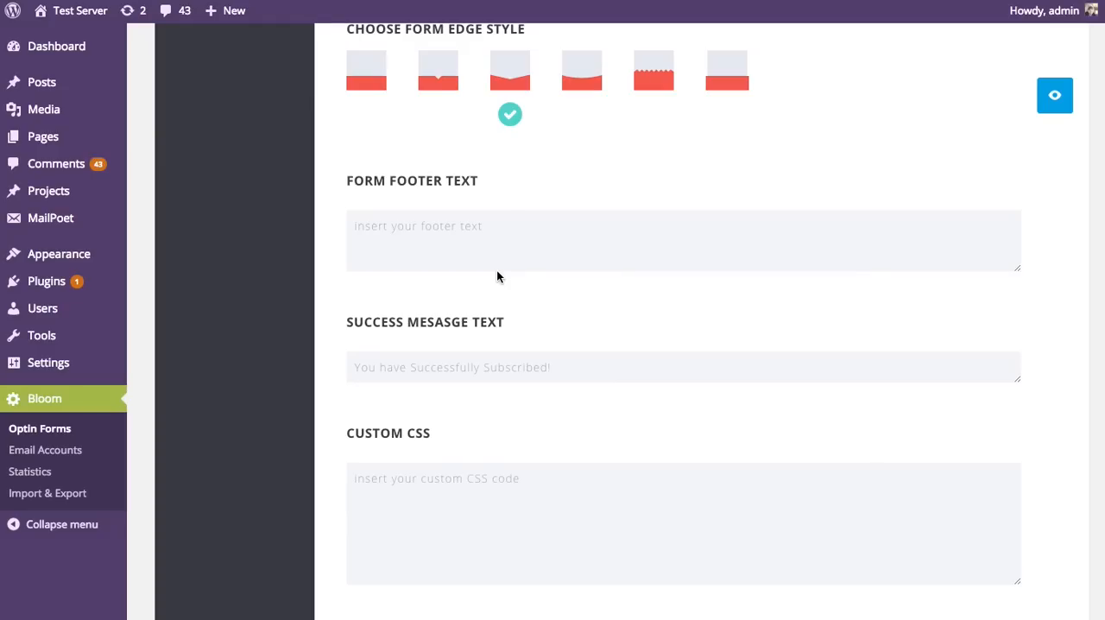
scroll(461, 349, down, 3)
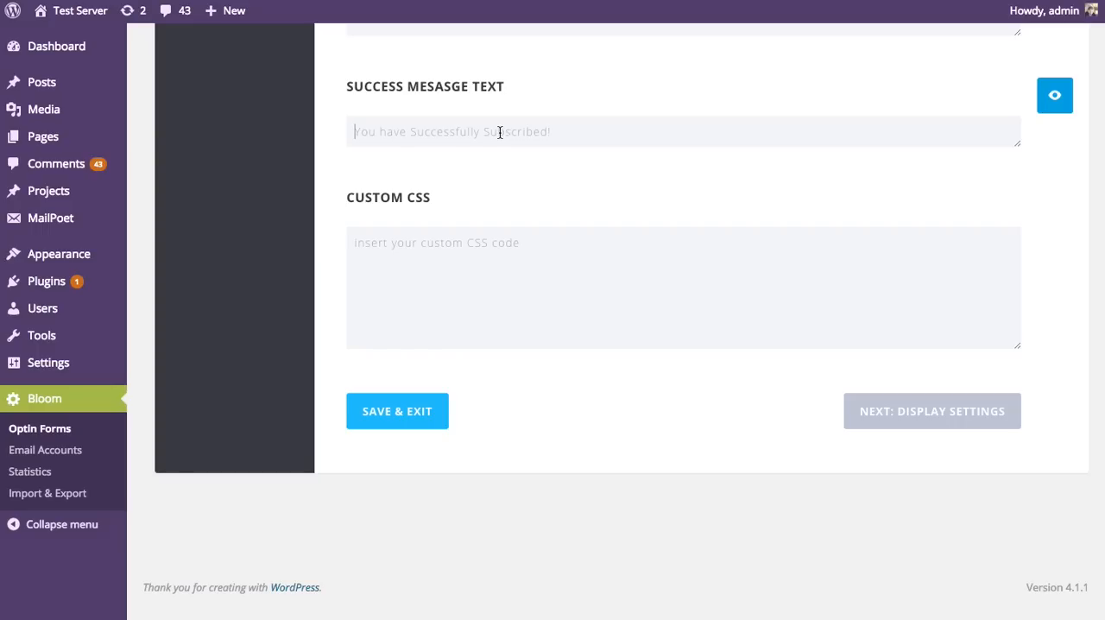
click(415, 245)
click(808, 334)
Step: Switch to the optin's Setup section, return to the Design section, and go to the end of its settings
scroll(621, 311, up, 1)
scroll(1102, 48, up, 20)
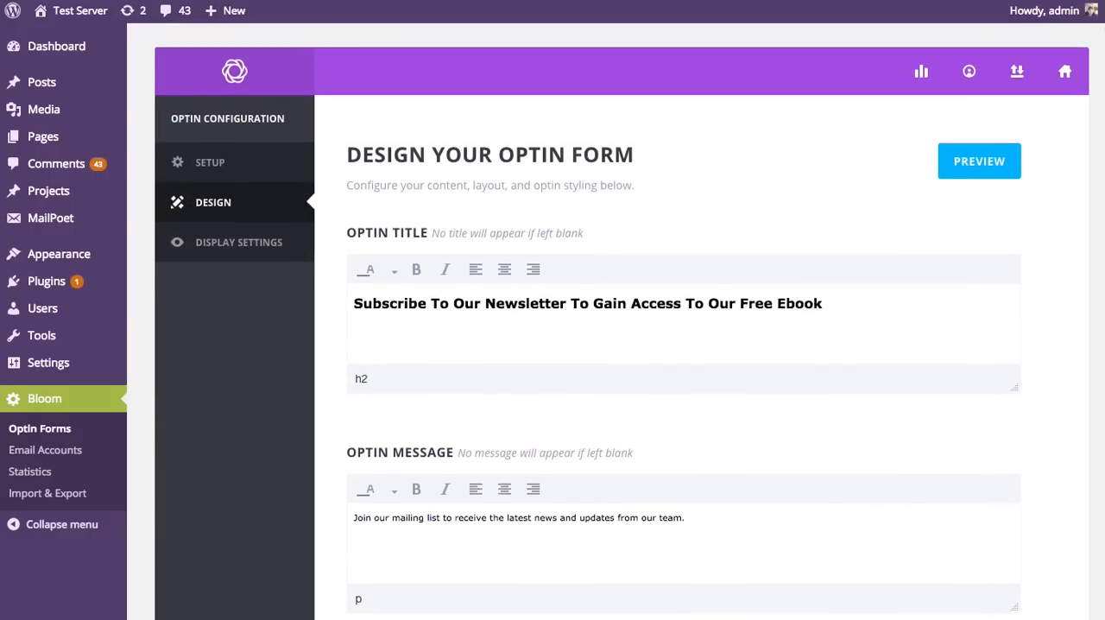
scroll(1102, 48, up, 2)
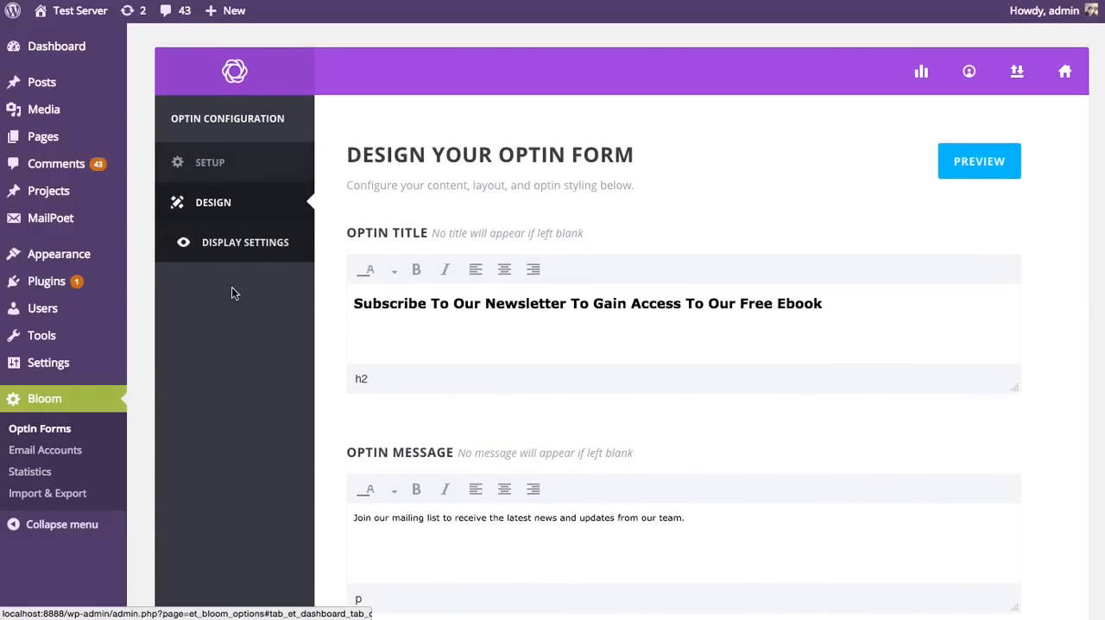
click(238, 171)
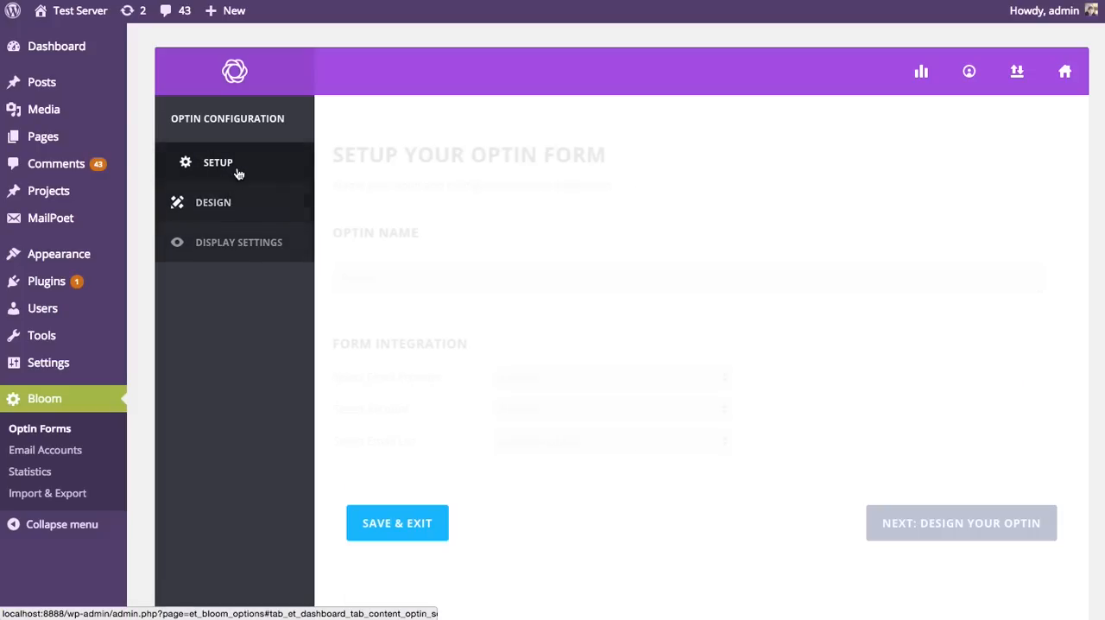
click(222, 203)
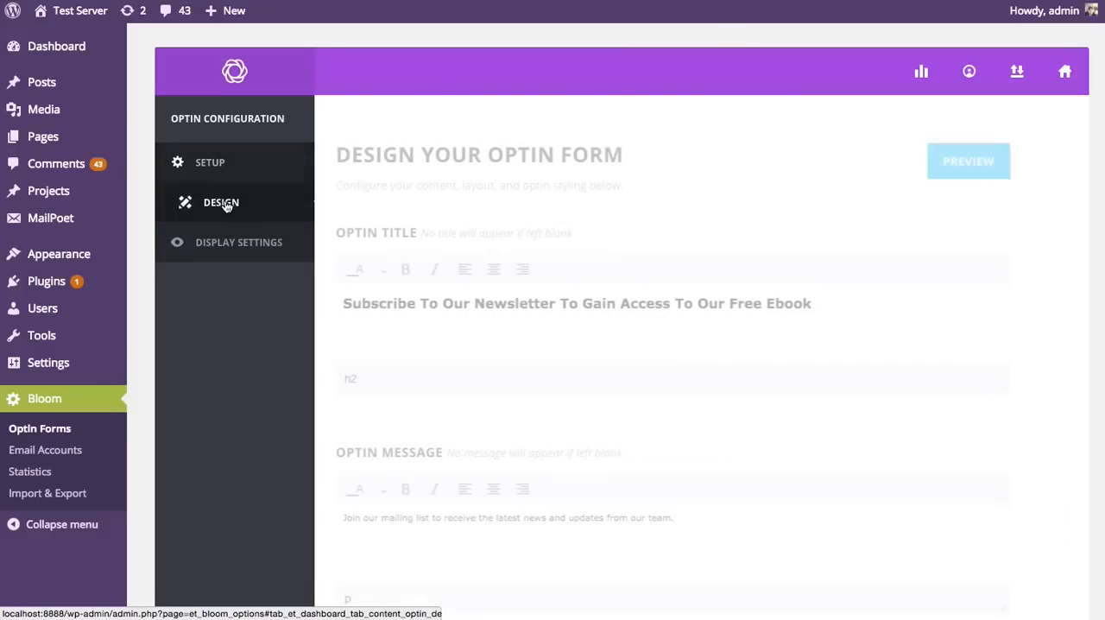
scroll(823, 289, down, 20)
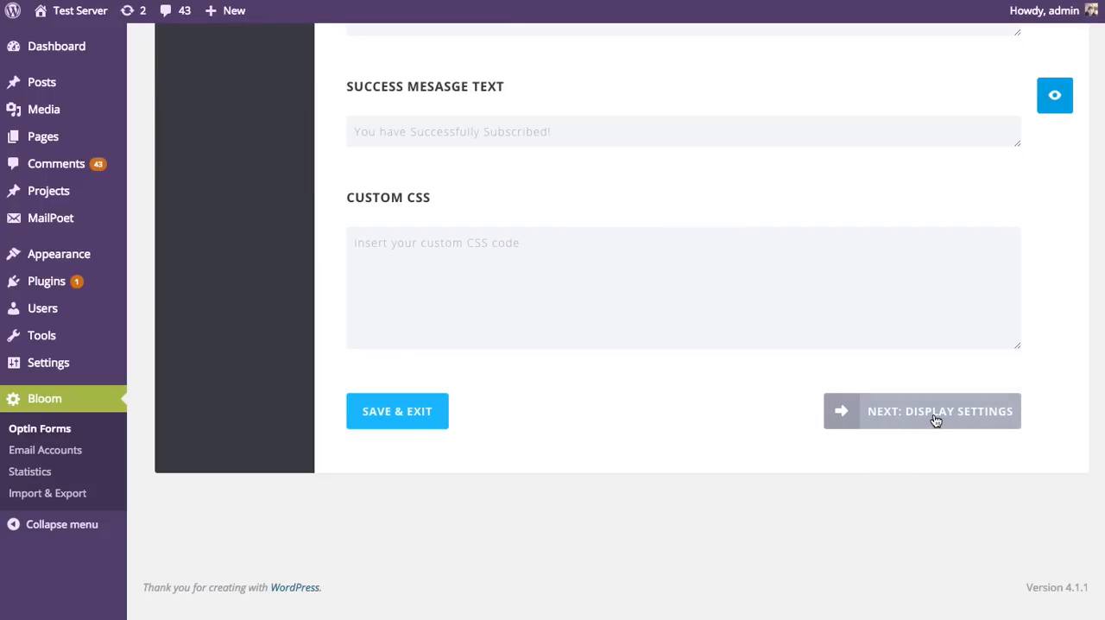
Step: Continue to the optin's Display Settings and inspect the delay field of the time-delay trigger without changing it
click(934, 420)
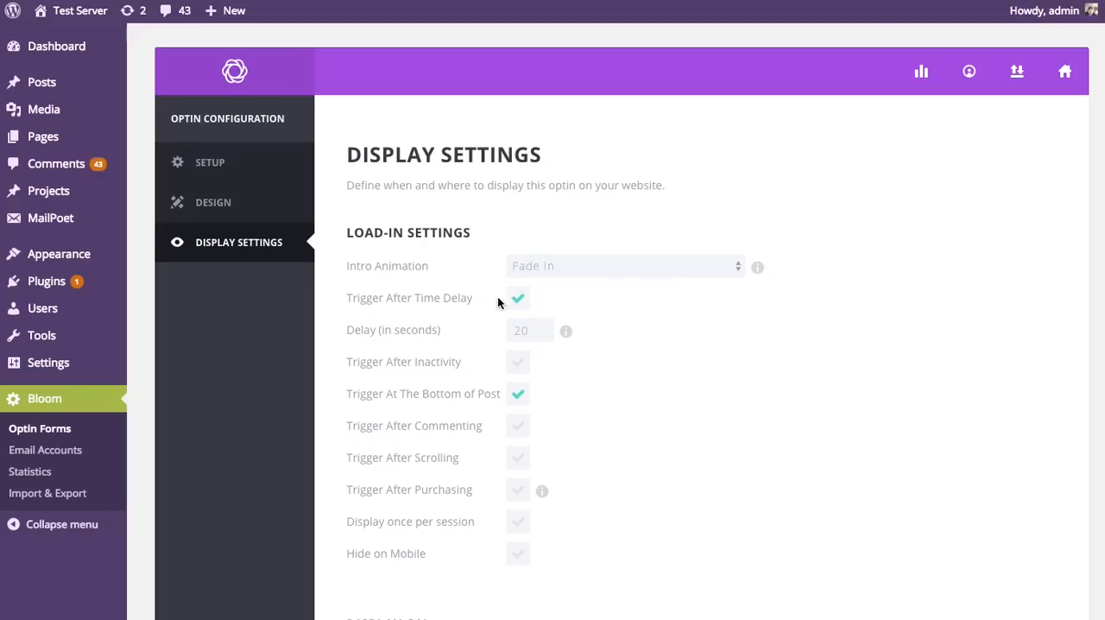
double_click(537, 332)
click(664, 337)
Step: Try the Trigger After Inactivity and Trigger After Commenting options, switching each one on and back off
click(518, 364)
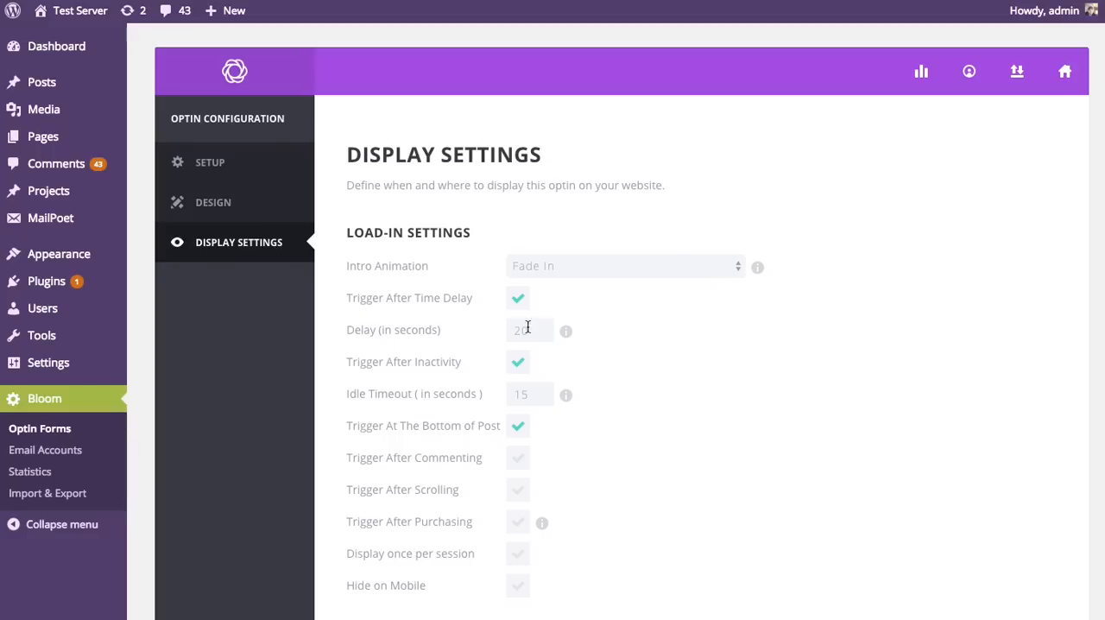
click(518, 362)
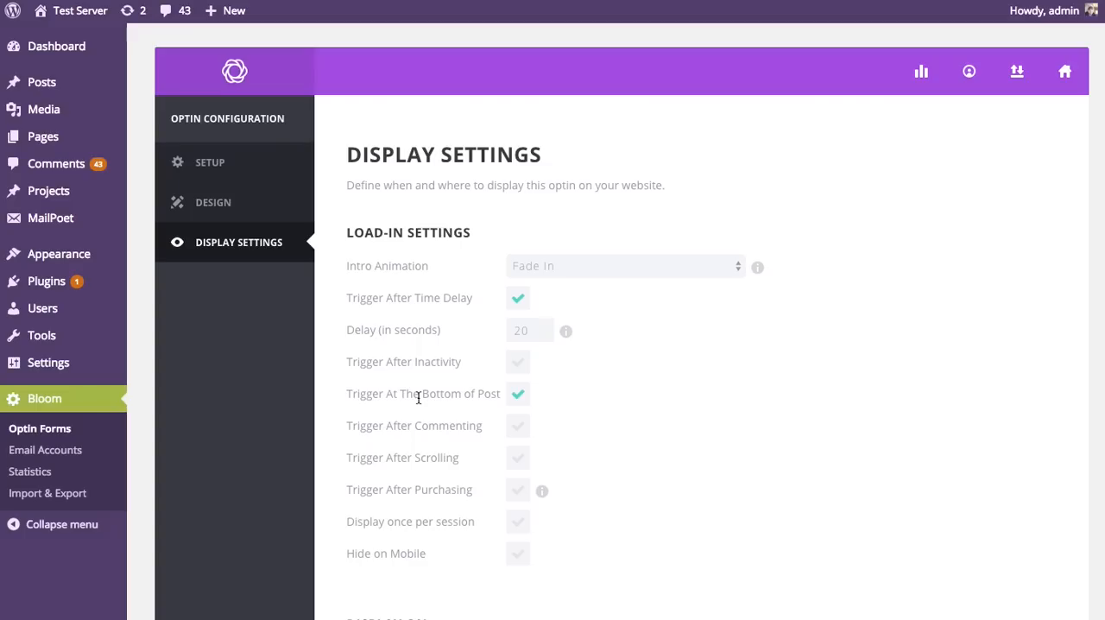
click(519, 427)
click(519, 427)
click(515, 429)
click(515, 429)
Step: Try the Trigger After Scrolling and Trigger After Purchasing options, leaving both switched off
click(517, 459)
click(516, 461)
click(528, 462)
click(521, 463)
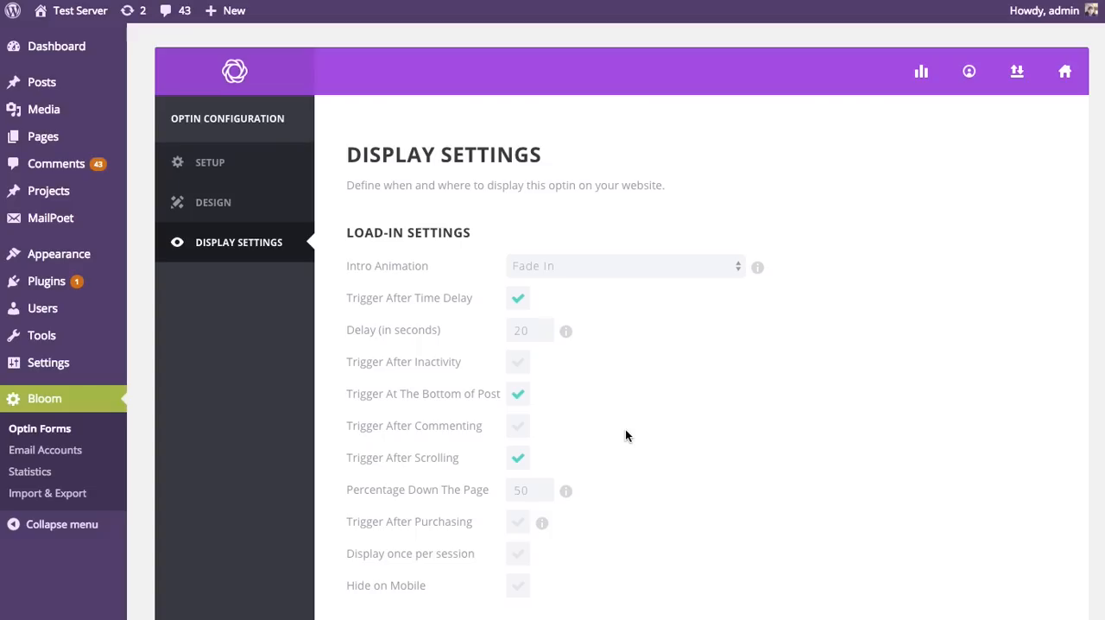
click(519, 461)
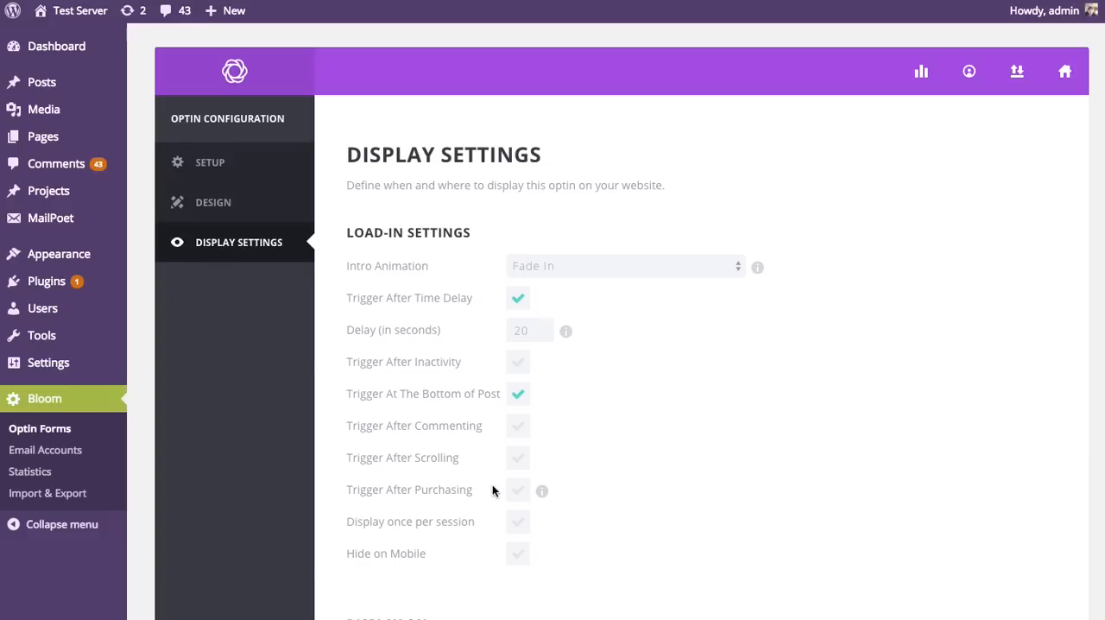
click(516, 492)
Step: Enable Display once per session and keep the session duration at 7 days
click(516, 523)
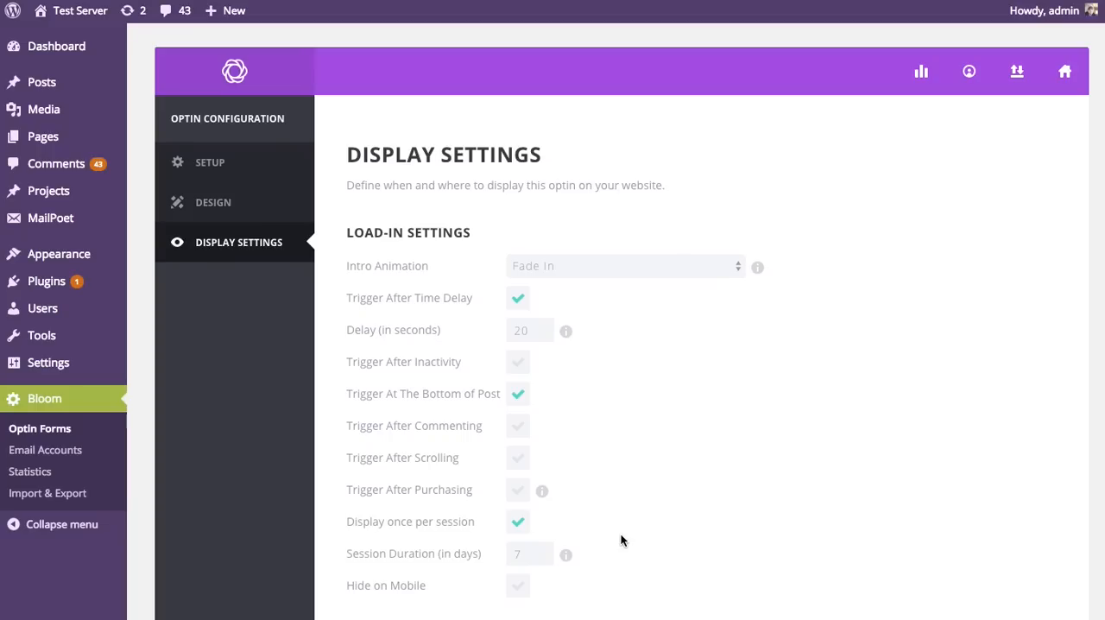
double_click(533, 551)
click(622, 531)
scroll(661, 473, down, 1)
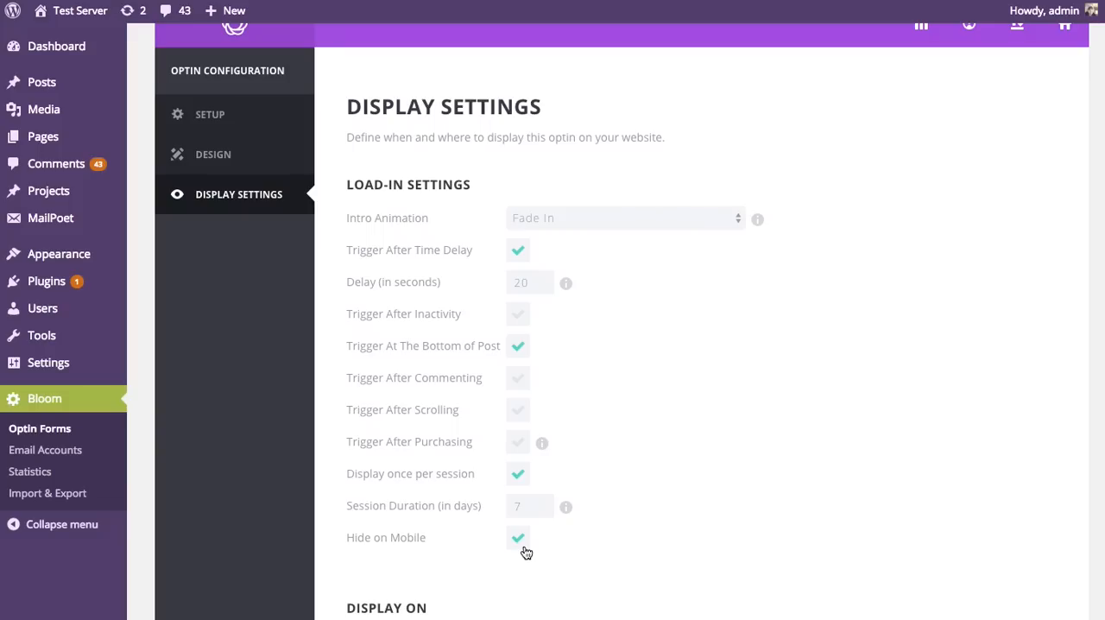
Step: Switch off Hide on Mobile and review the Display On options of the optin
click(522, 546)
scroll(732, 335, down, 5)
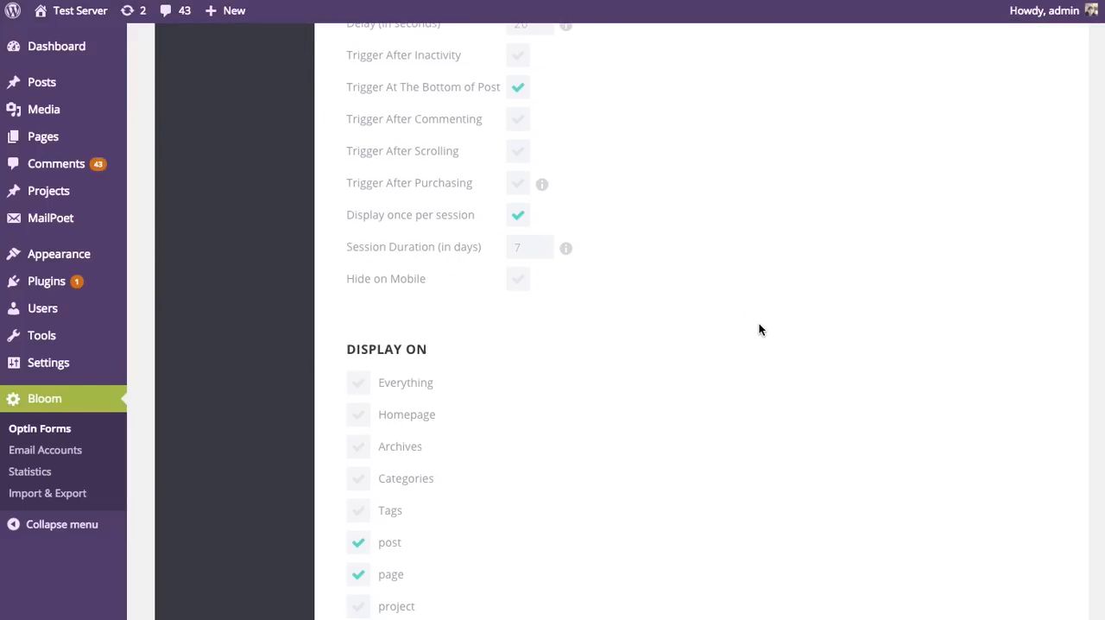
scroll(763, 324, down, 2)
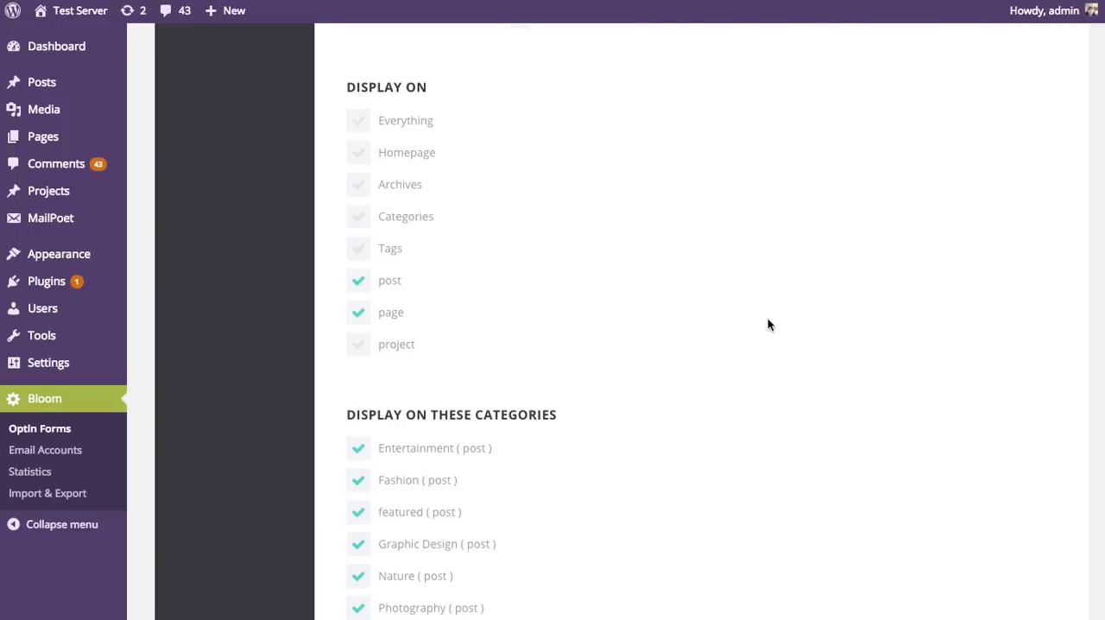
scroll(766, 317, up, 3)
scroll(711, 384, down, 2)
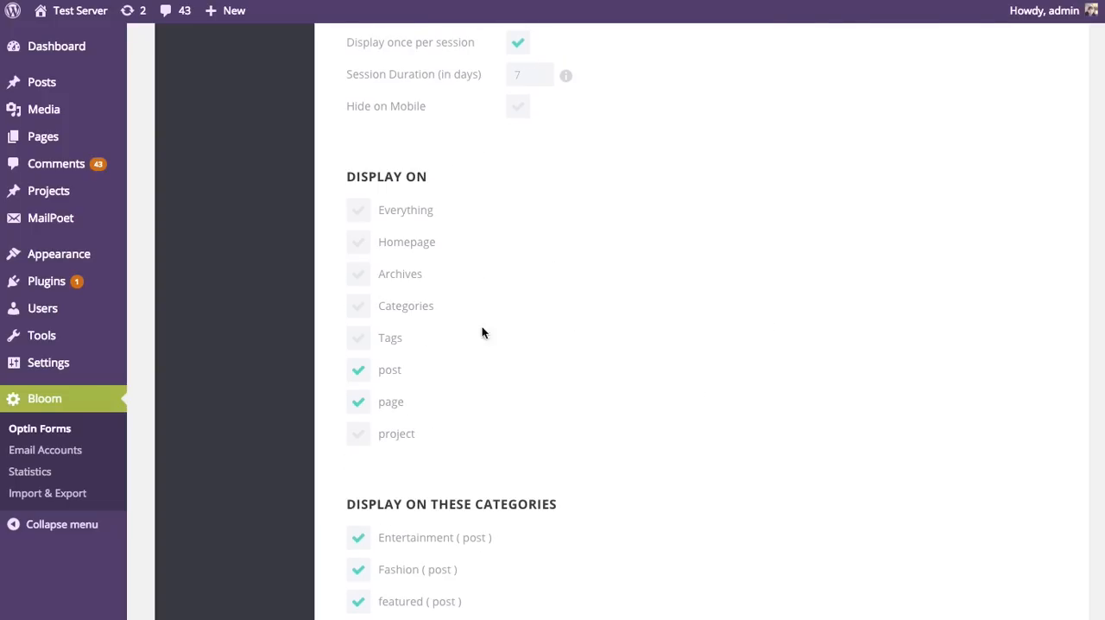
Step: Try Everything under Display On, switch it back off, and uncheck page to leave only post selected
click(358, 242)
click(358, 211)
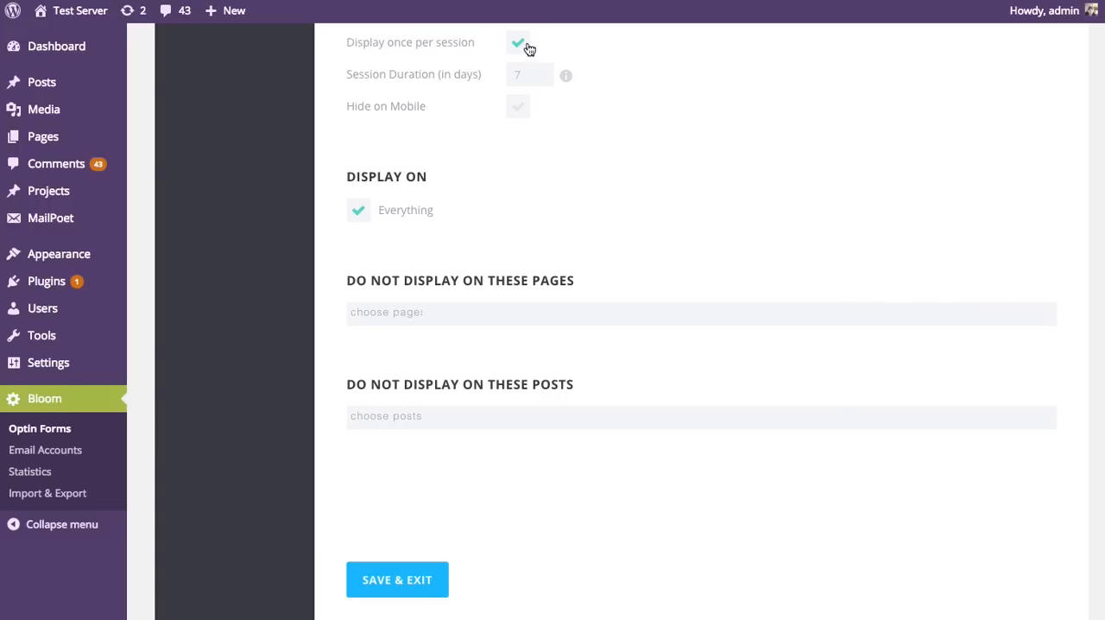
click(359, 220)
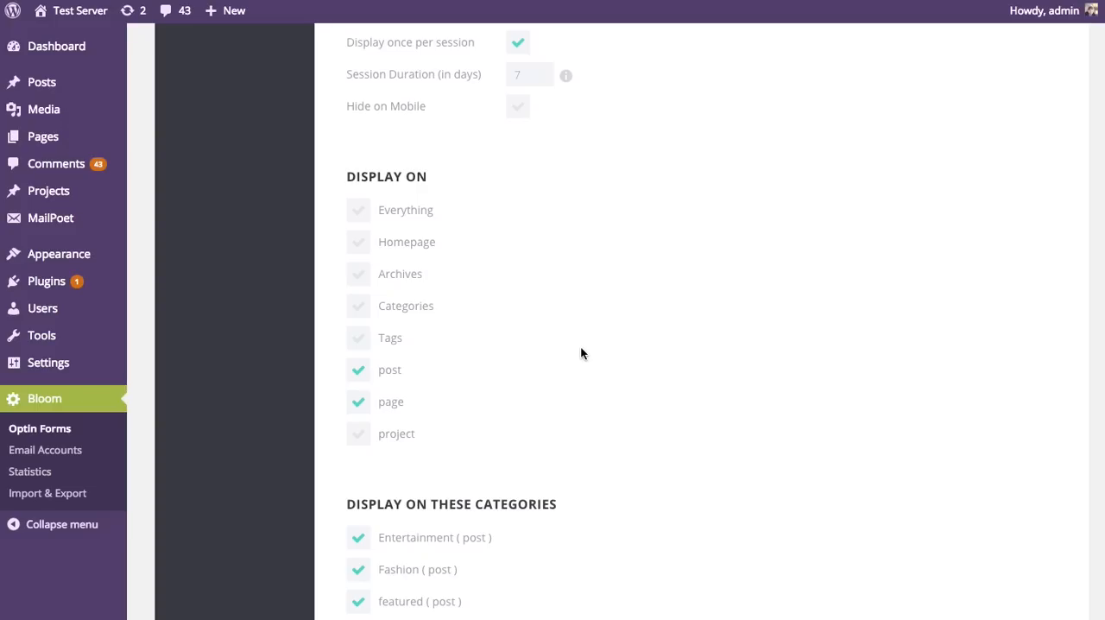
click(360, 401)
Step: Examine the Display On These Categories list and the page and post inclusion and exclusion fields beneath it
scroll(750, 283, down, 5)
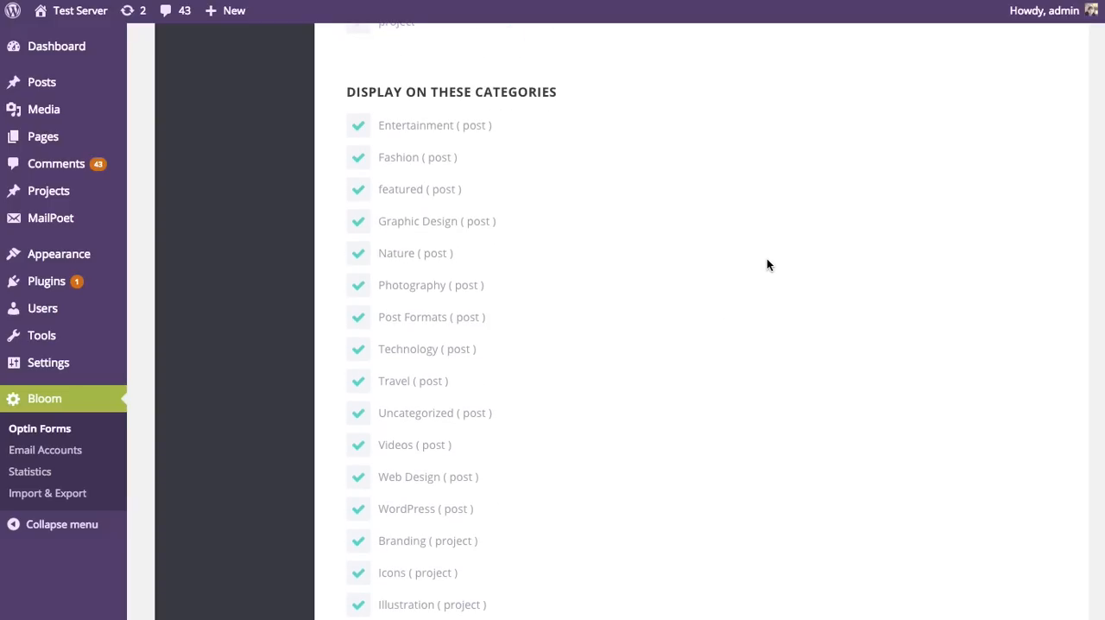
scroll(766, 259, down, 1)
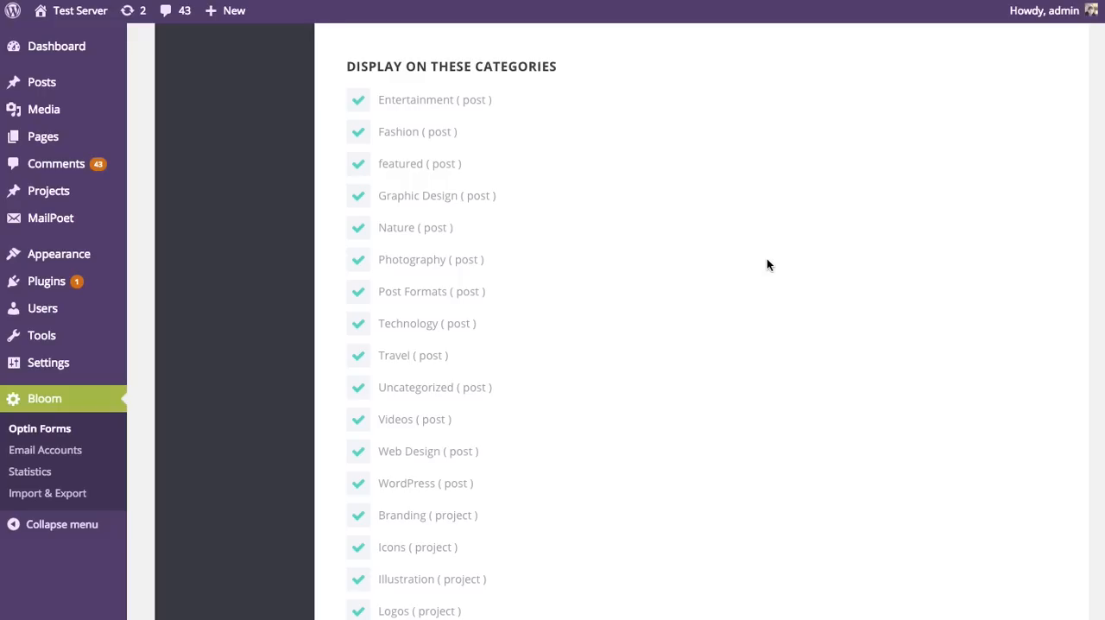
scroll(495, 281, down, 5)
scroll(420, 306, up, 9)
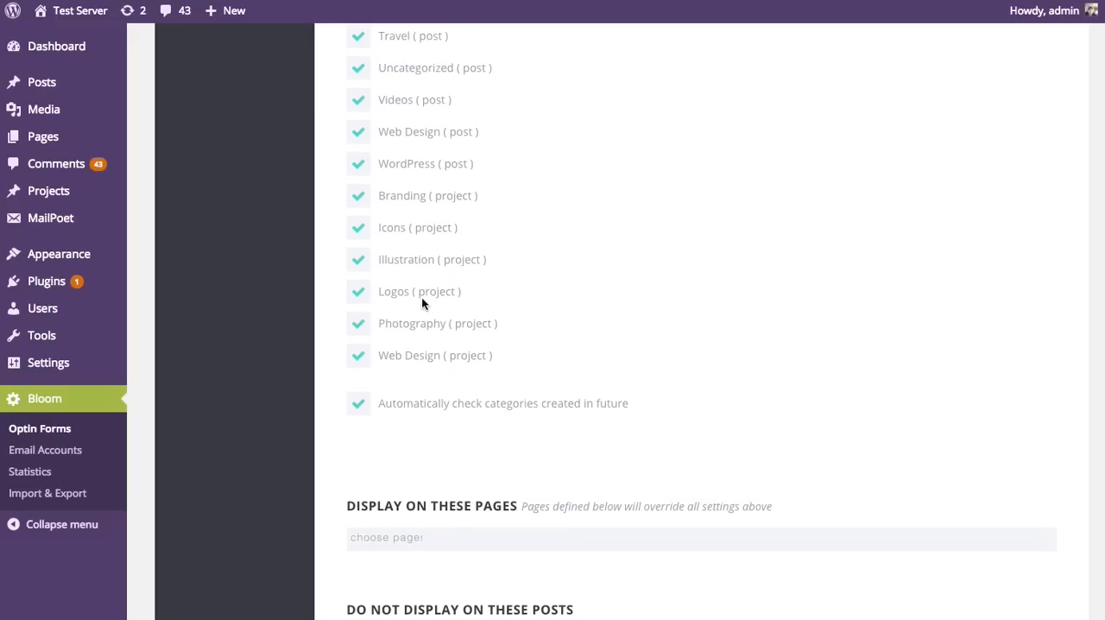
scroll(411, 378, down, 2)
scroll(472, 365, up, 3)
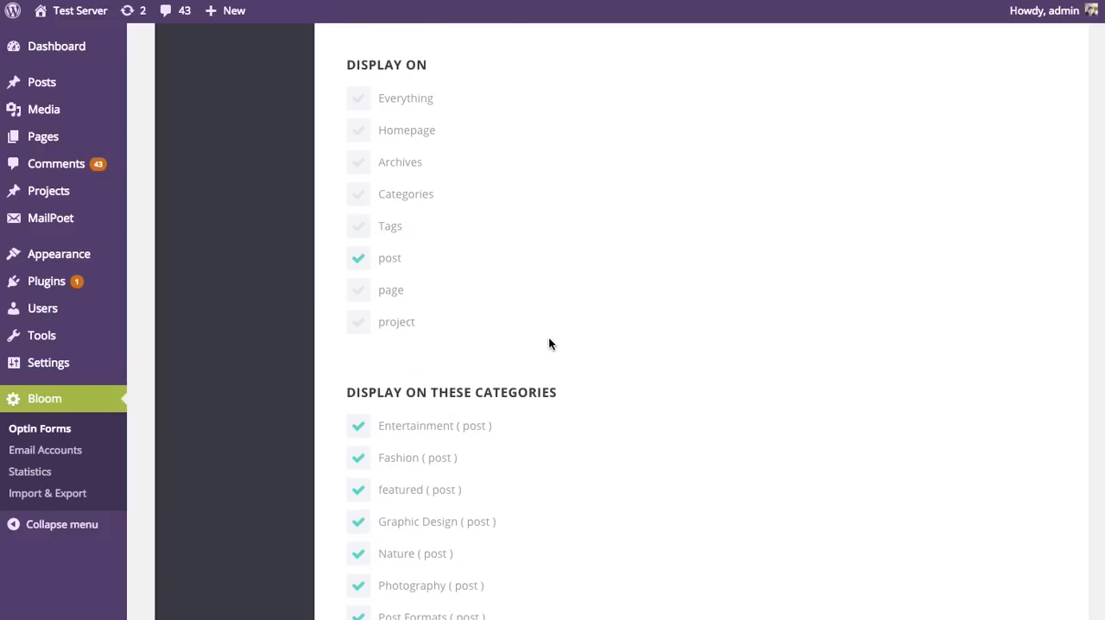
scroll(596, 335, down, 4)
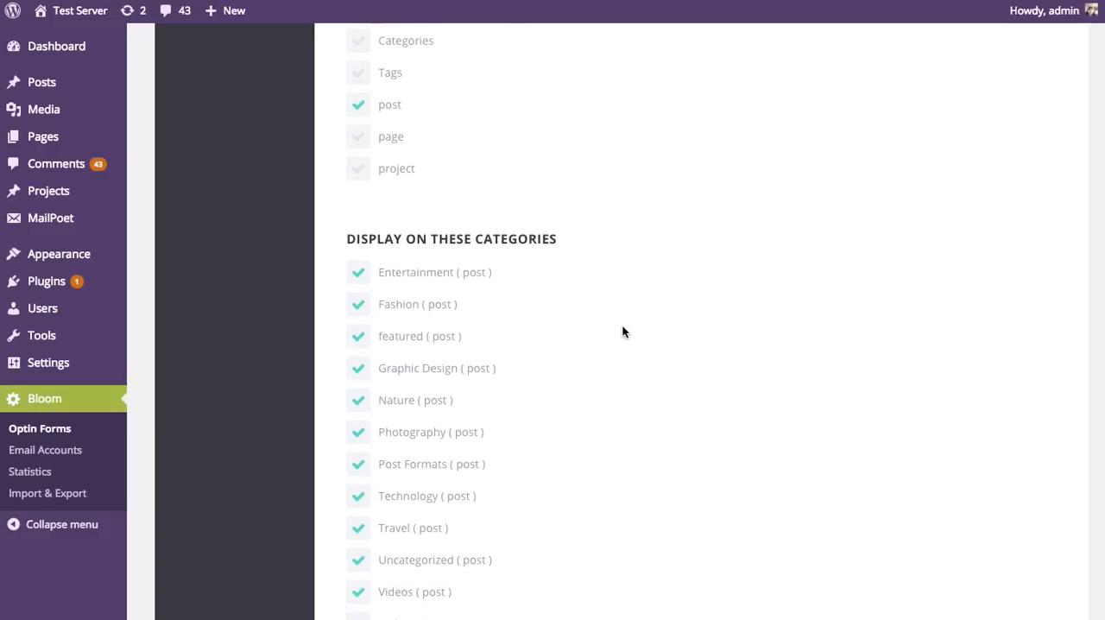
scroll(621, 331, down, 3)
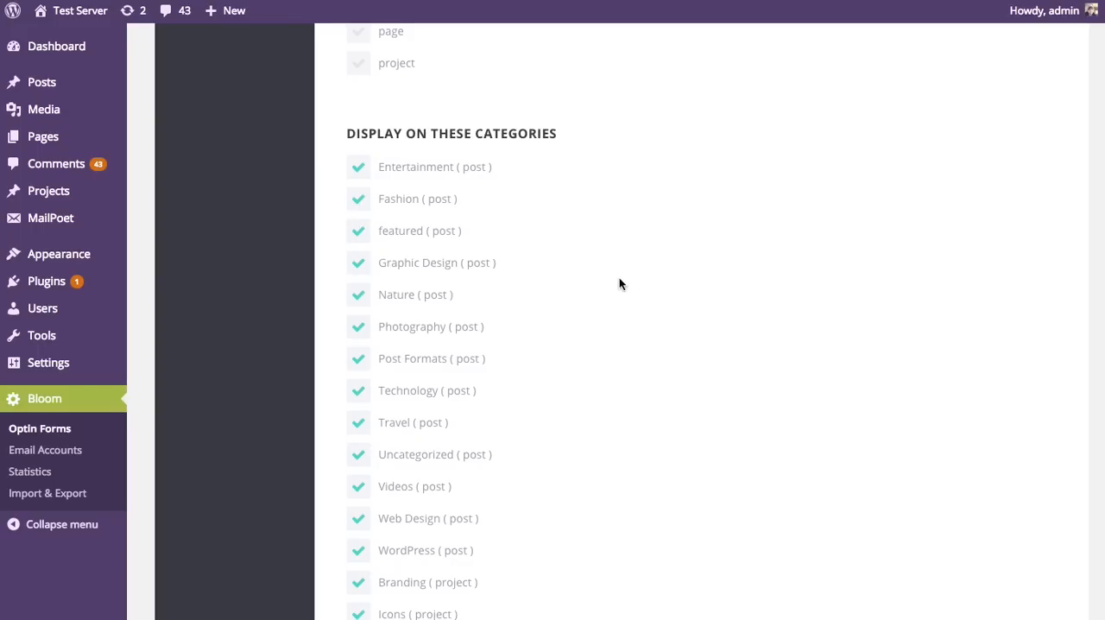
scroll(619, 279, down, 10)
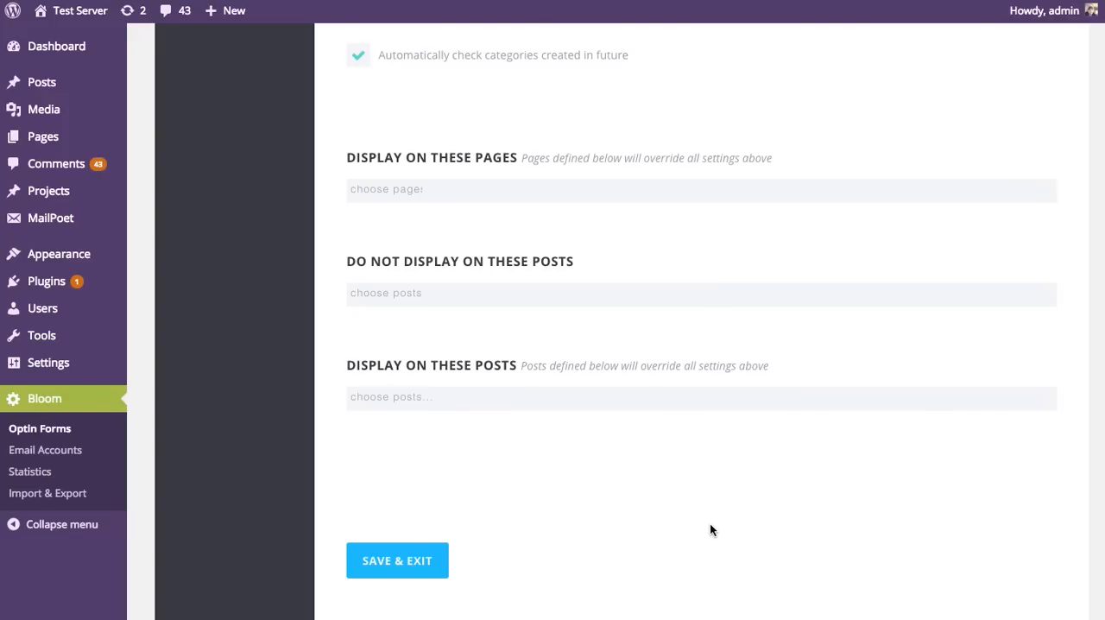
scroll(669, 315, up, 15)
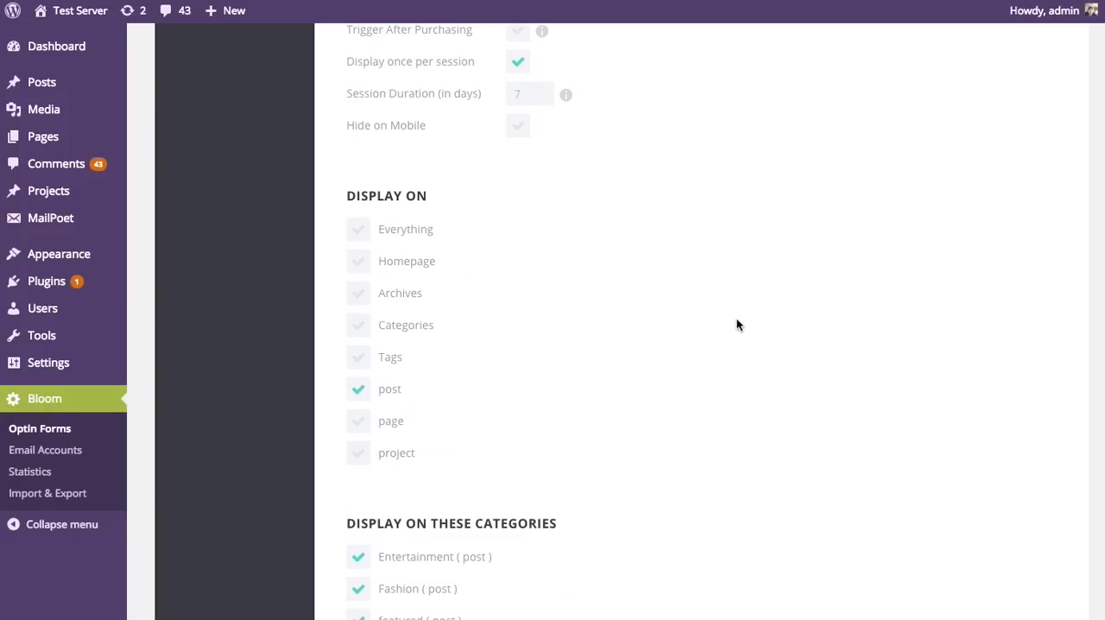
scroll(520, 351, down, 15)
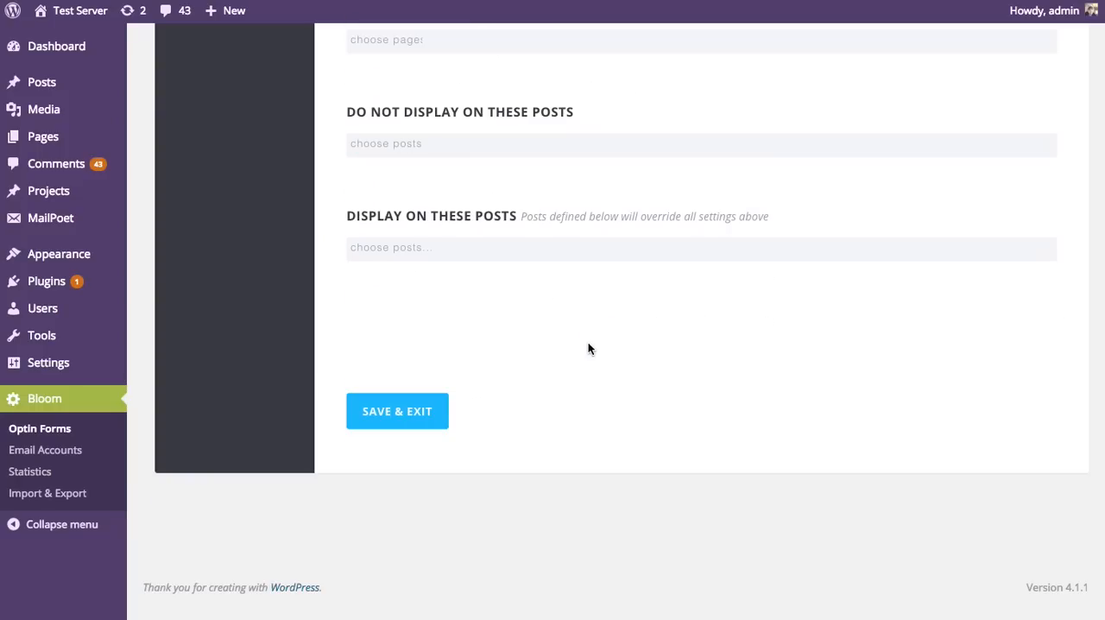
scroll(588, 348, up, 2)
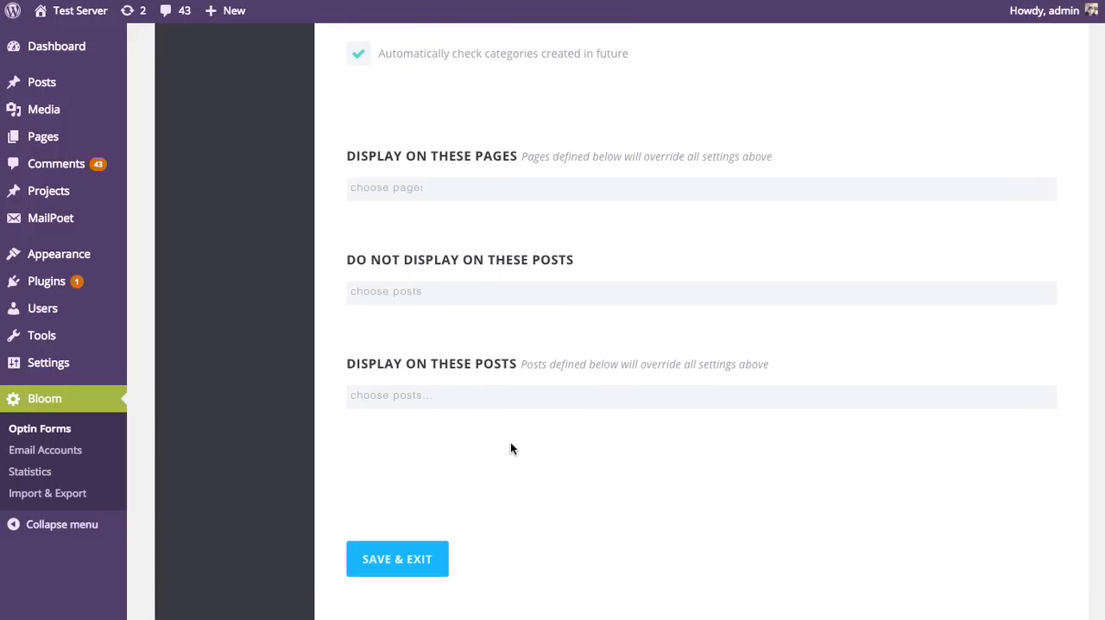
Step: Try adding the Audio PLayer page to Display On These Pages, then remove it again
click(455, 187)
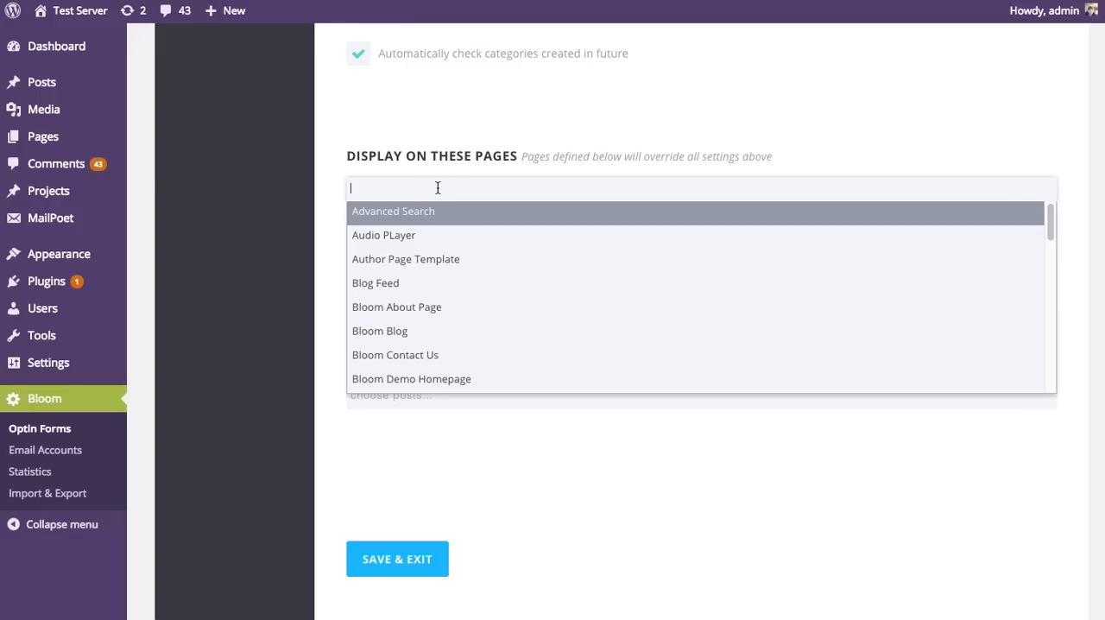
scroll(427, 249, down, 5)
scroll(421, 275, down, 5)
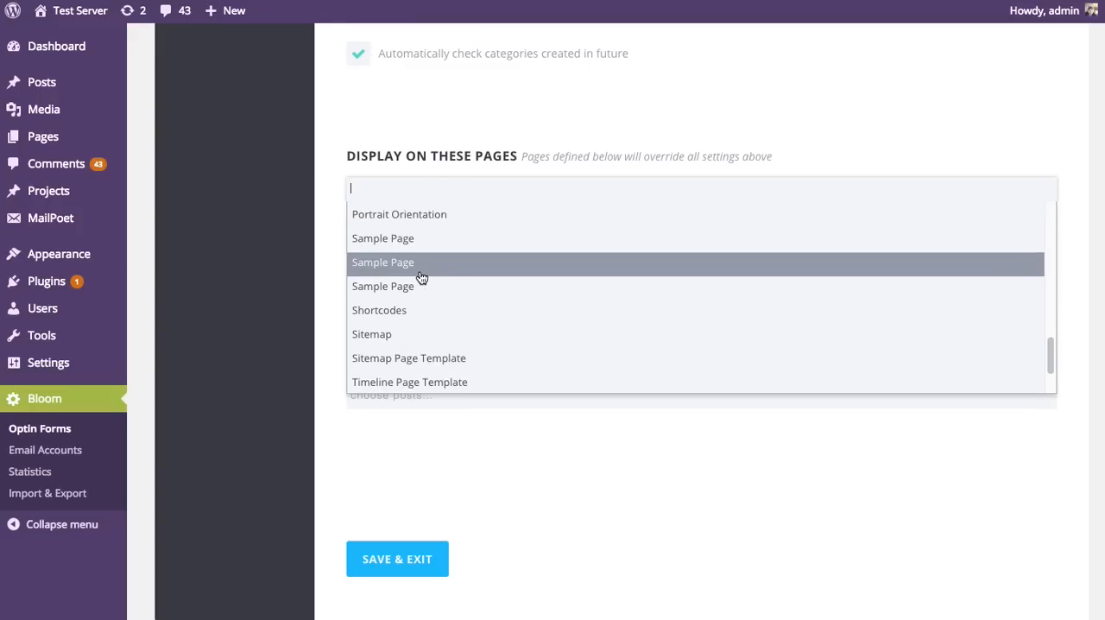
scroll(424, 276, up, 10)
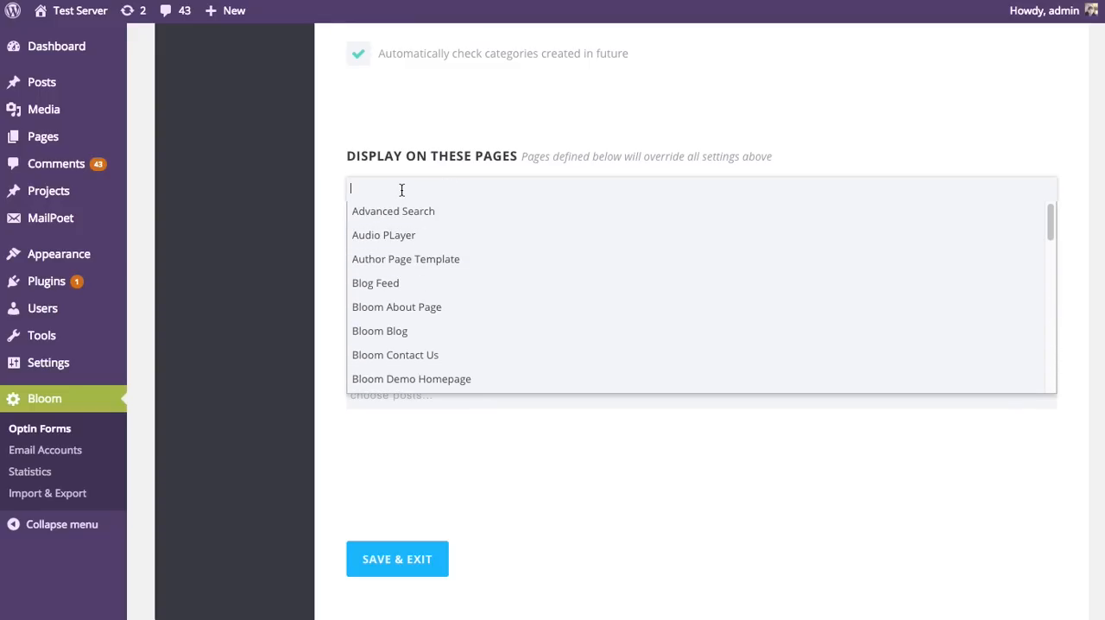
text(audi)
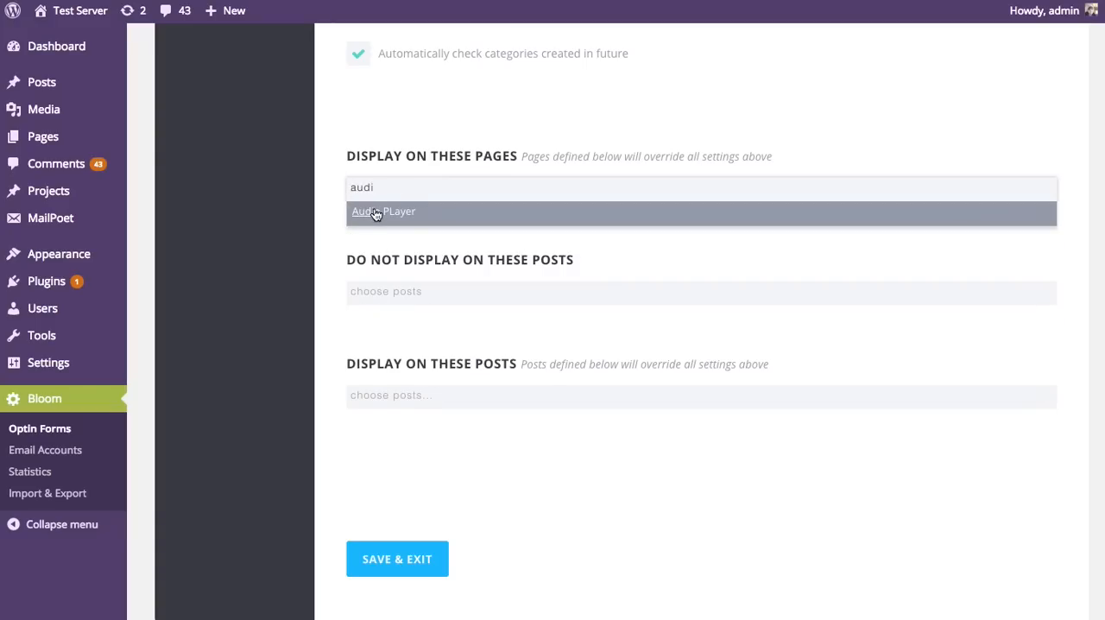
click(376, 214)
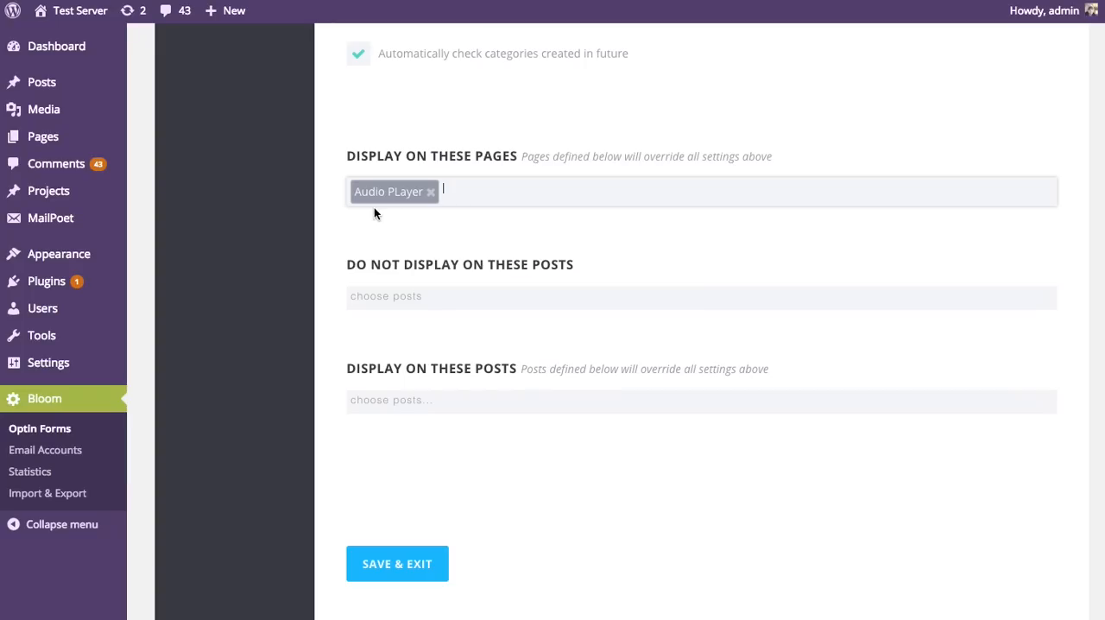
click(430, 192)
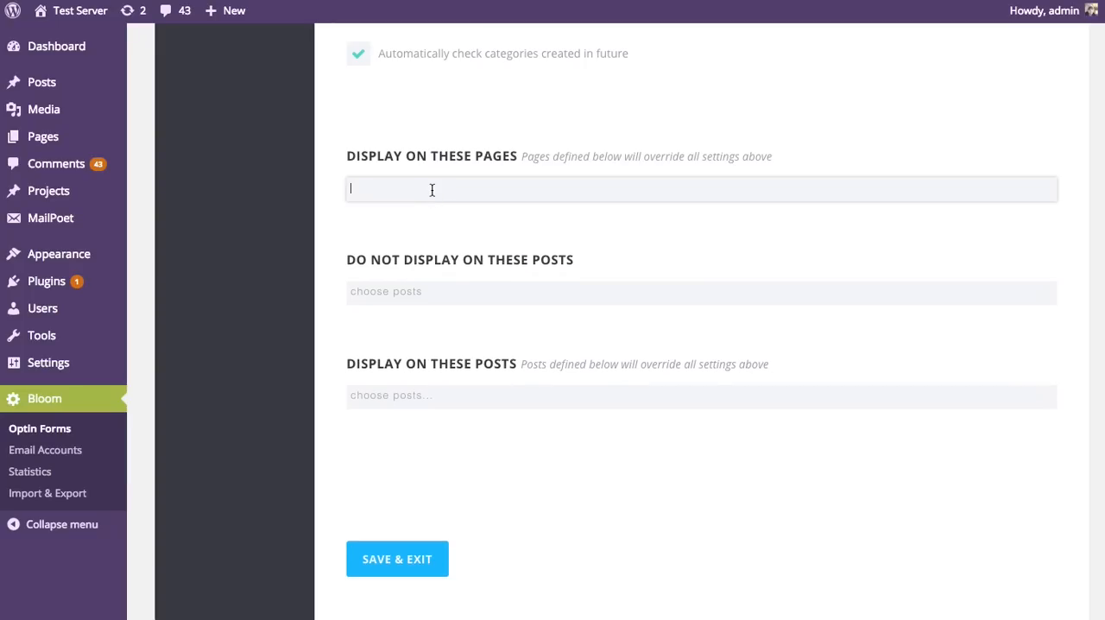
Step: Add Meet The Car Of The Future, Post Builder No Sidebar and Project Left Sidebar to Do Not Display On These Posts
click(404, 291)
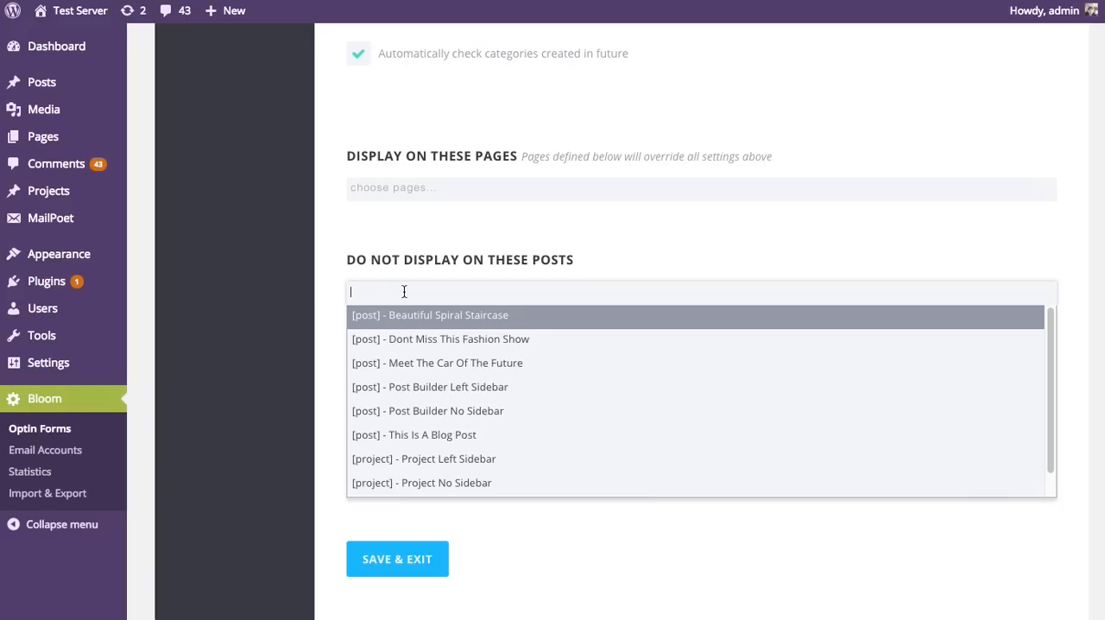
click(510, 362)
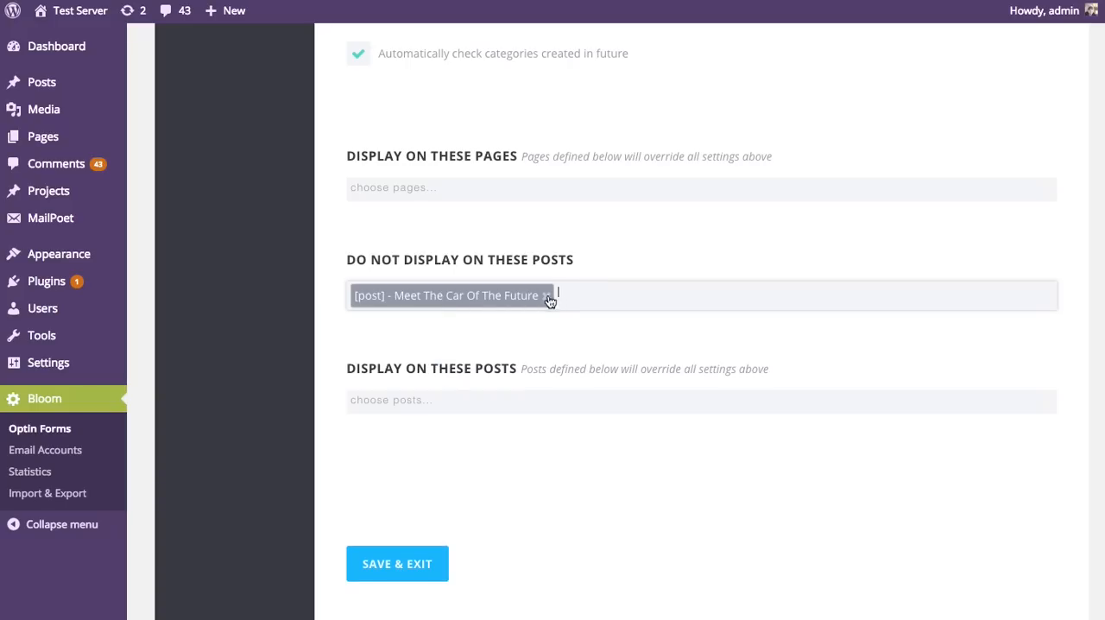
click(556, 297)
scroll(475, 396, down, 1)
click(476, 390)
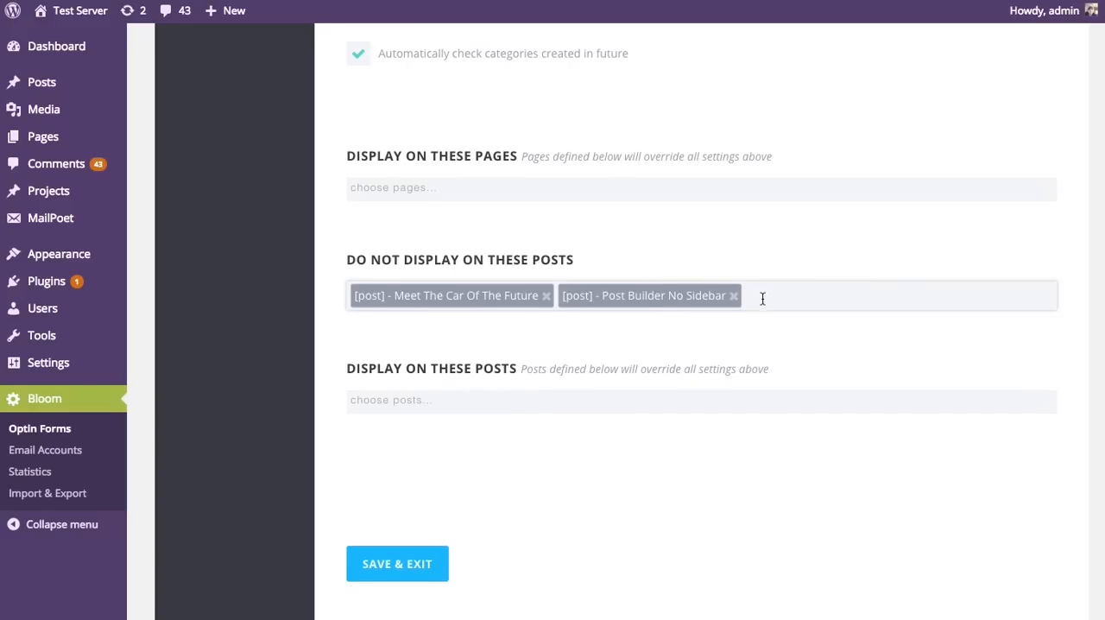
scroll(762, 297, down, 2)
click(796, 166)
scroll(552, 293, down, 1)
click(553, 312)
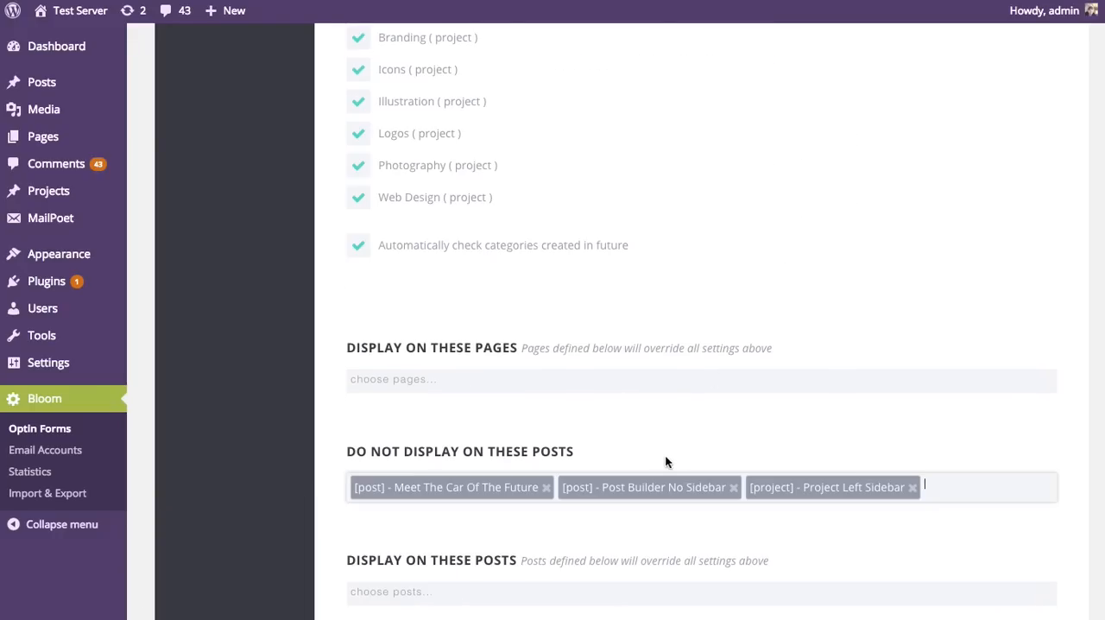
scroll(652, 449, down, 1)
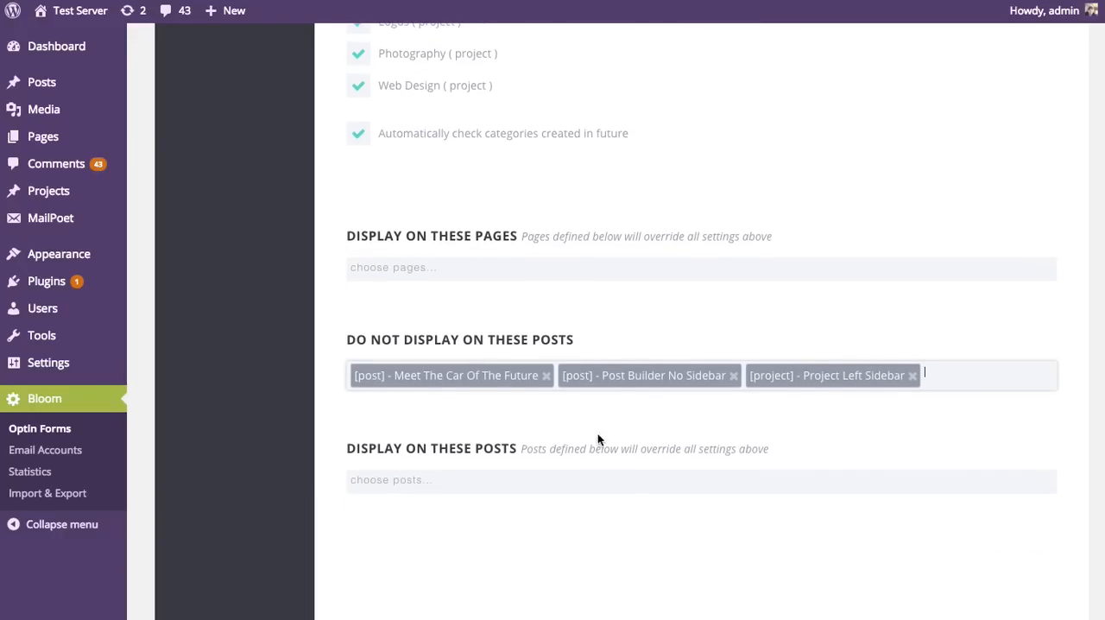
Step: Remove all three entries from Do Not Display On These Posts
click(543, 379)
click(523, 380)
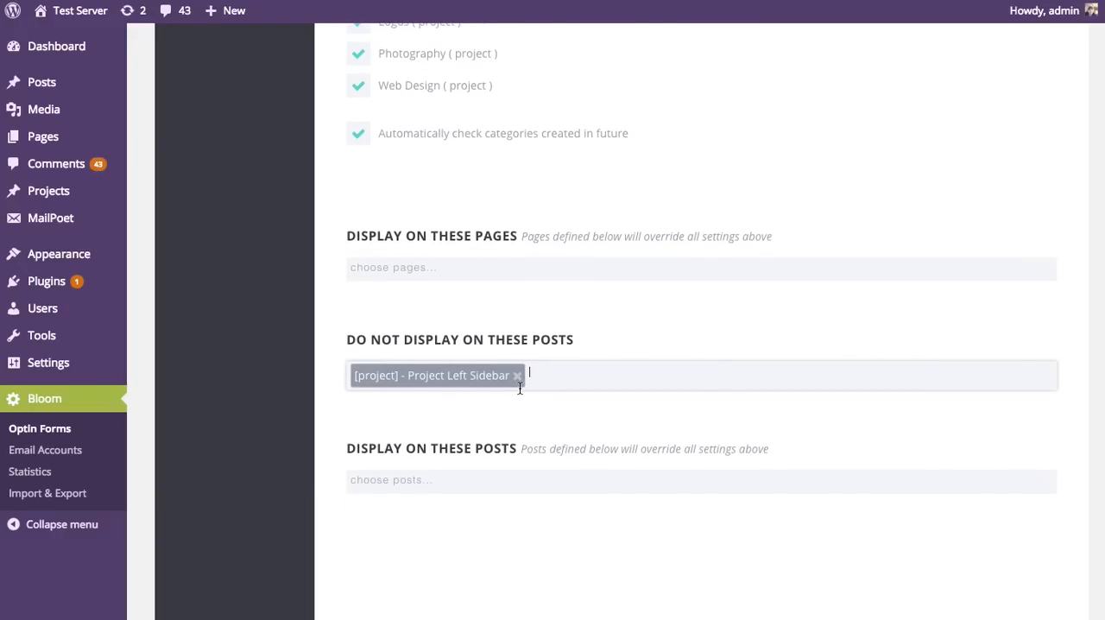
click(518, 376)
Step: Check page and uncheck post under Display On so the optin targets only pages
scroll(621, 405, up, 8)
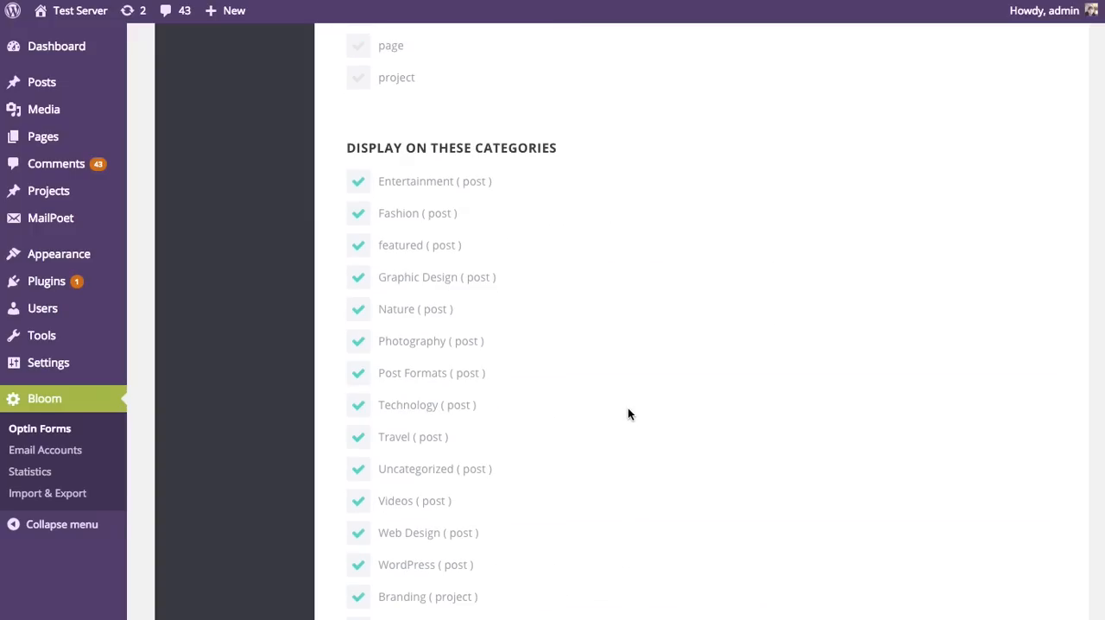
scroll(630, 405, up, 2)
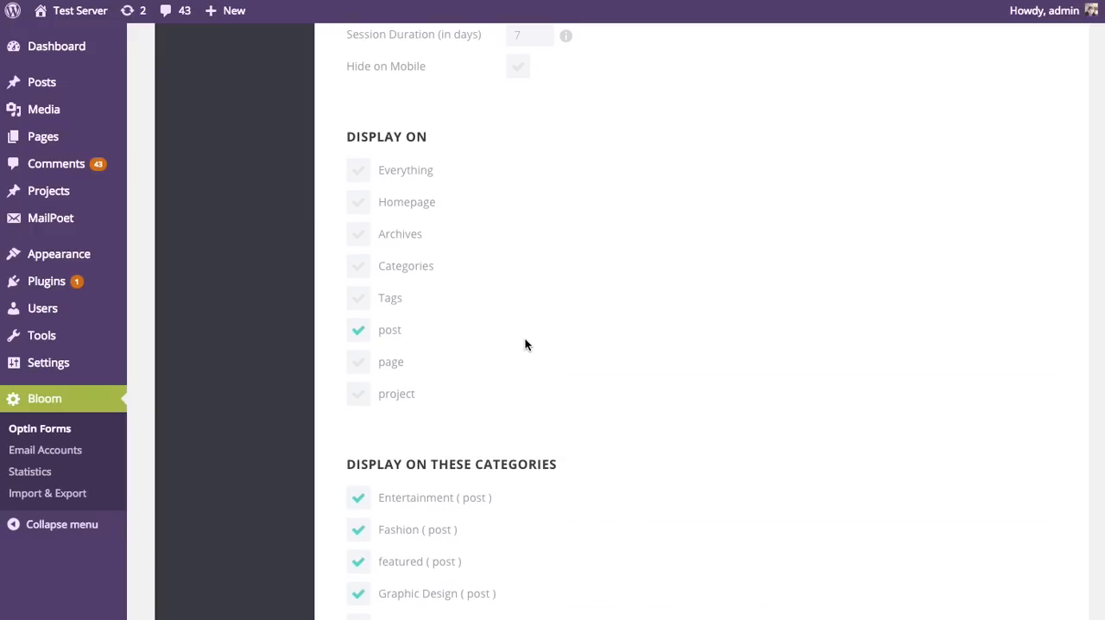
click(359, 364)
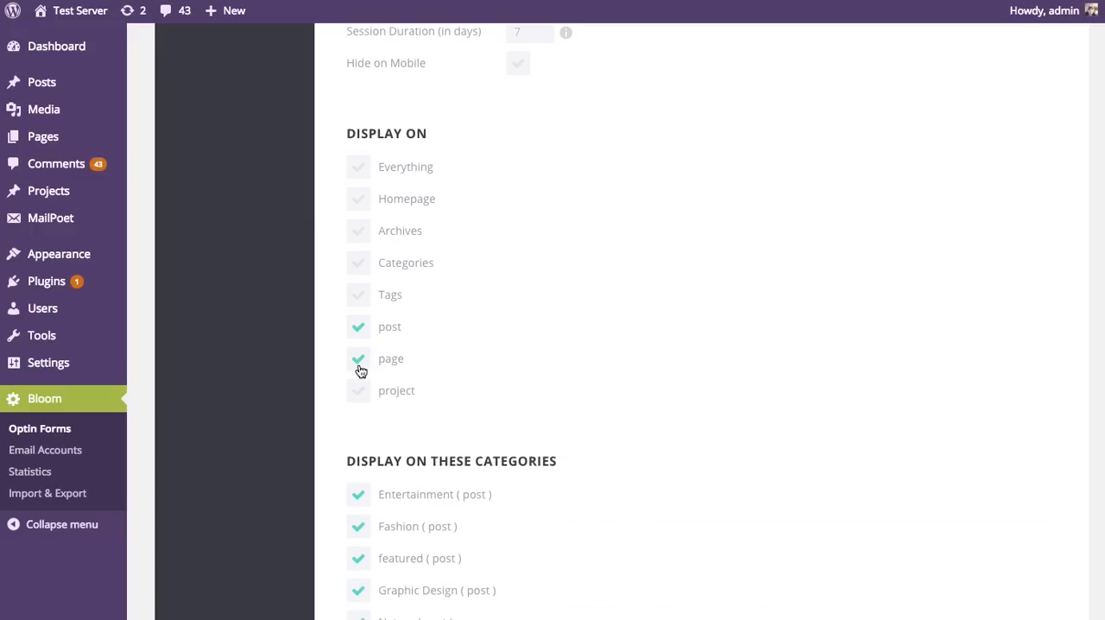
click(360, 333)
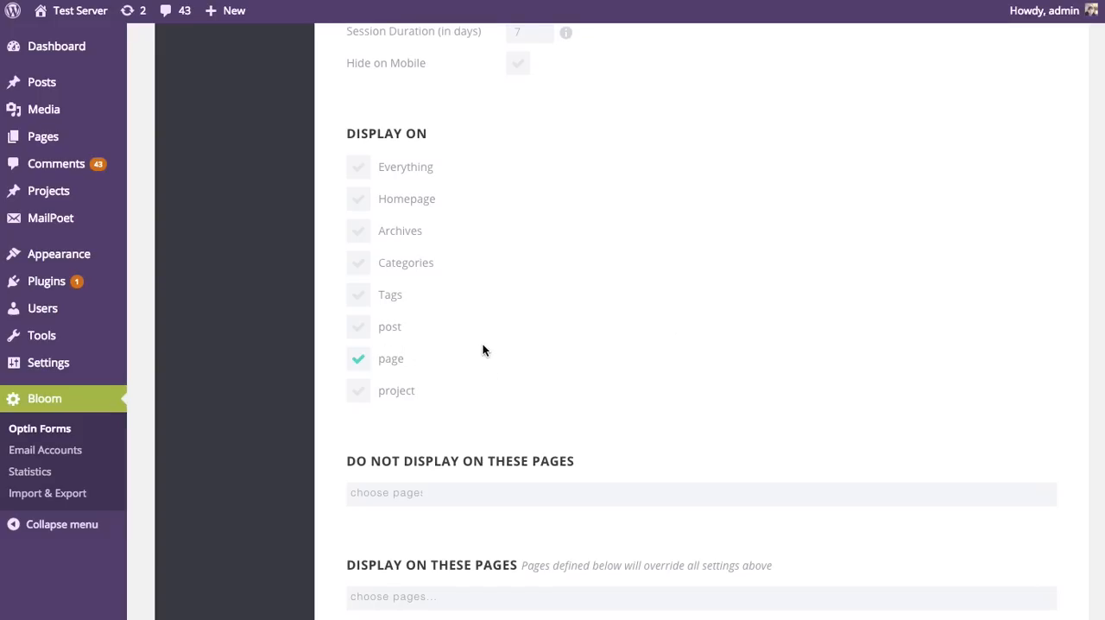
Step: Add the posts Beautiful Spiral Staircase and This Is A Blog Post to Display On These Posts
scroll(505, 285, down, 5)
click(467, 397)
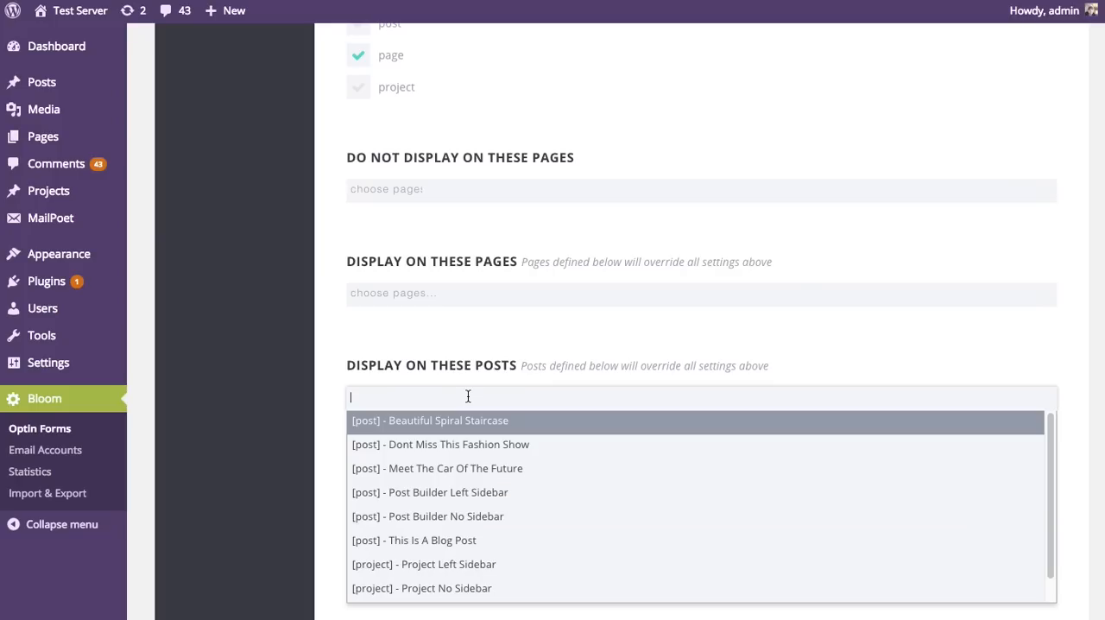
click(476, 423)
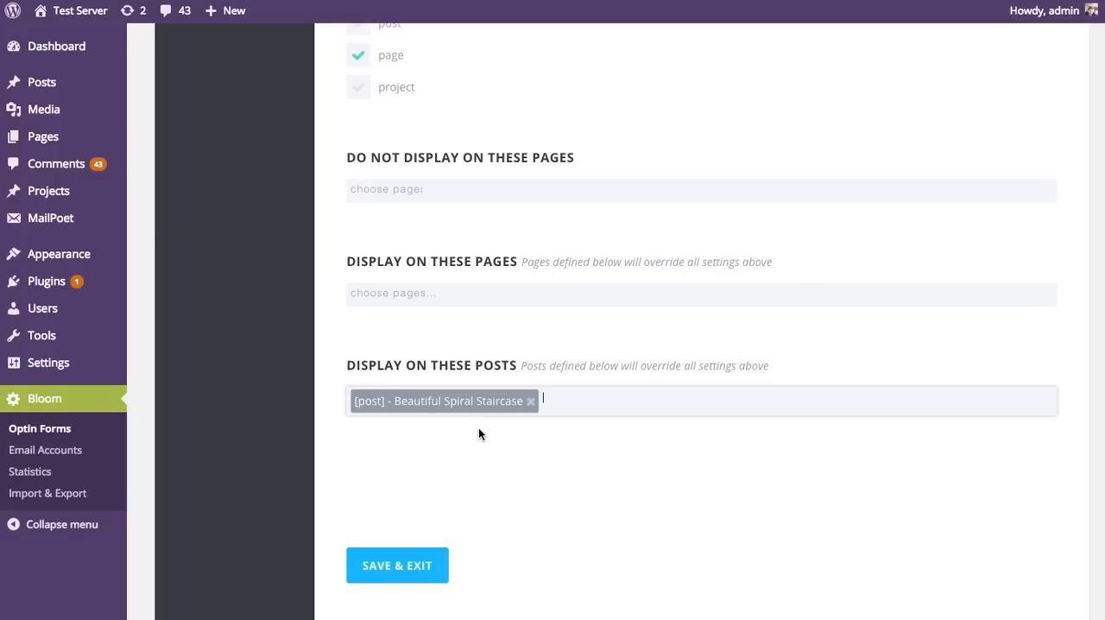
click(567, 409)
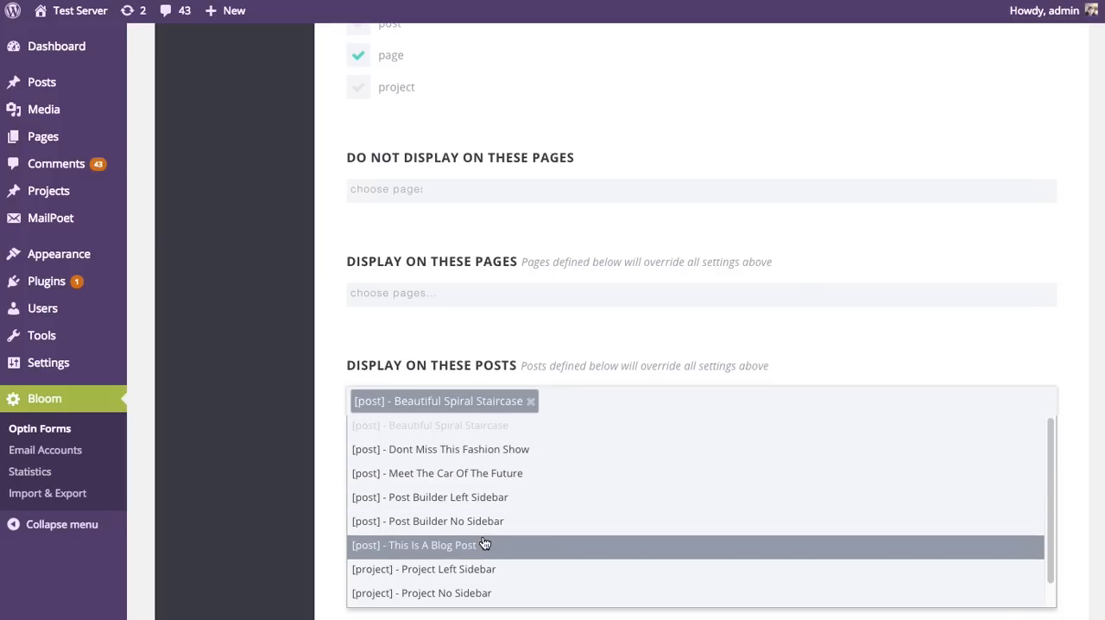
click(552, 545)
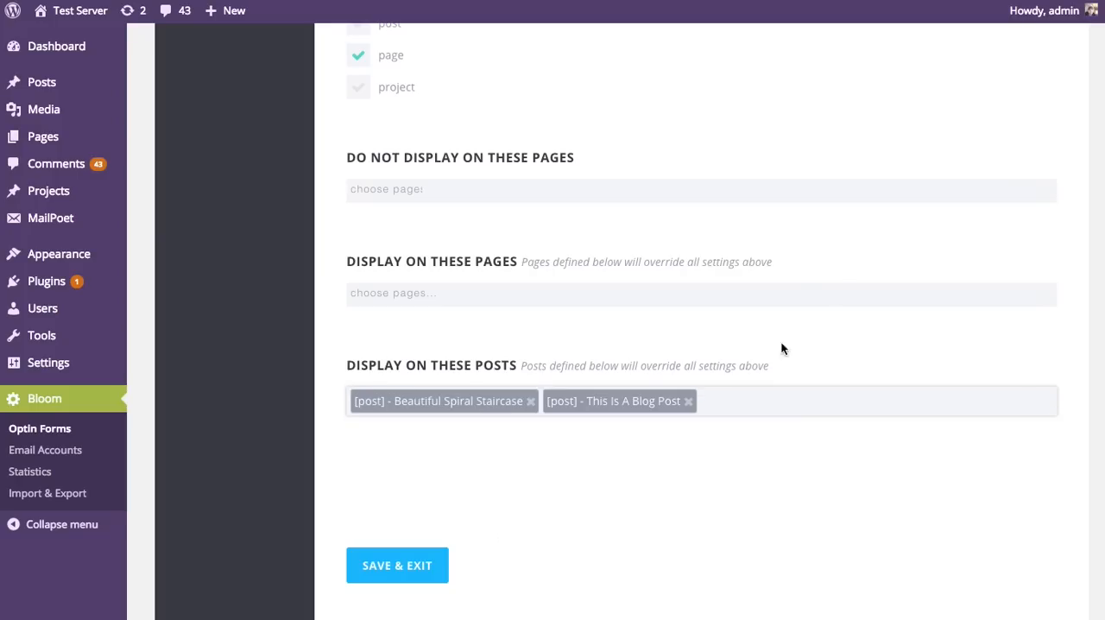
Step: Remove Beautiful Spiral Staircase and This Is A Blog Post from Display On These Posts, and check Everything under Display On
click(530, 402)
click(496, 401)
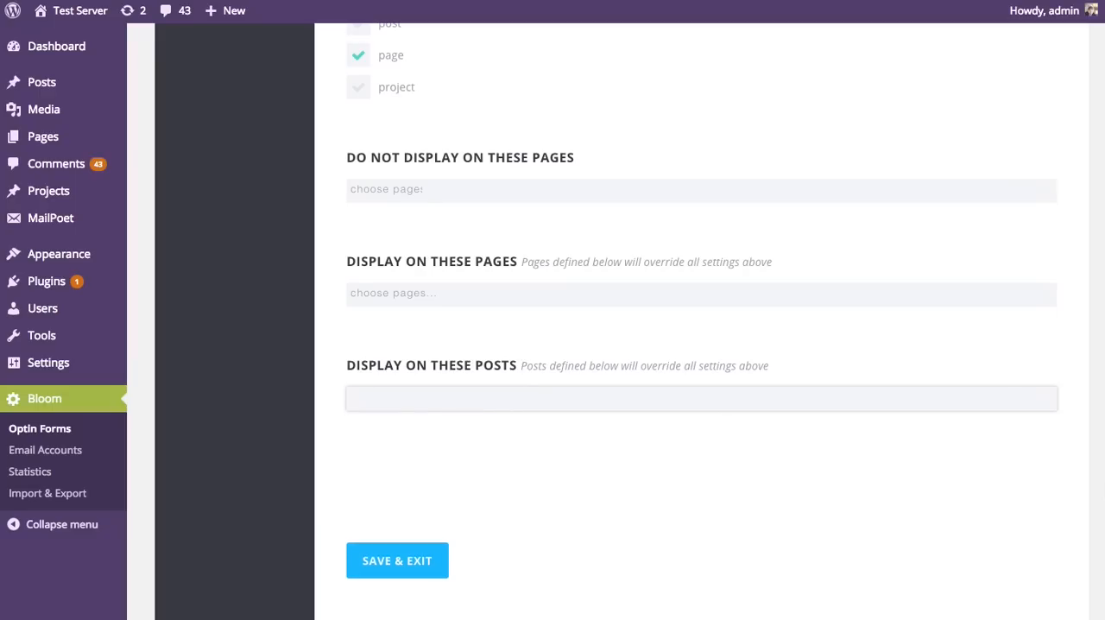
scroll(499, 406, up, 3)
scroll(701, 321, up, 4)
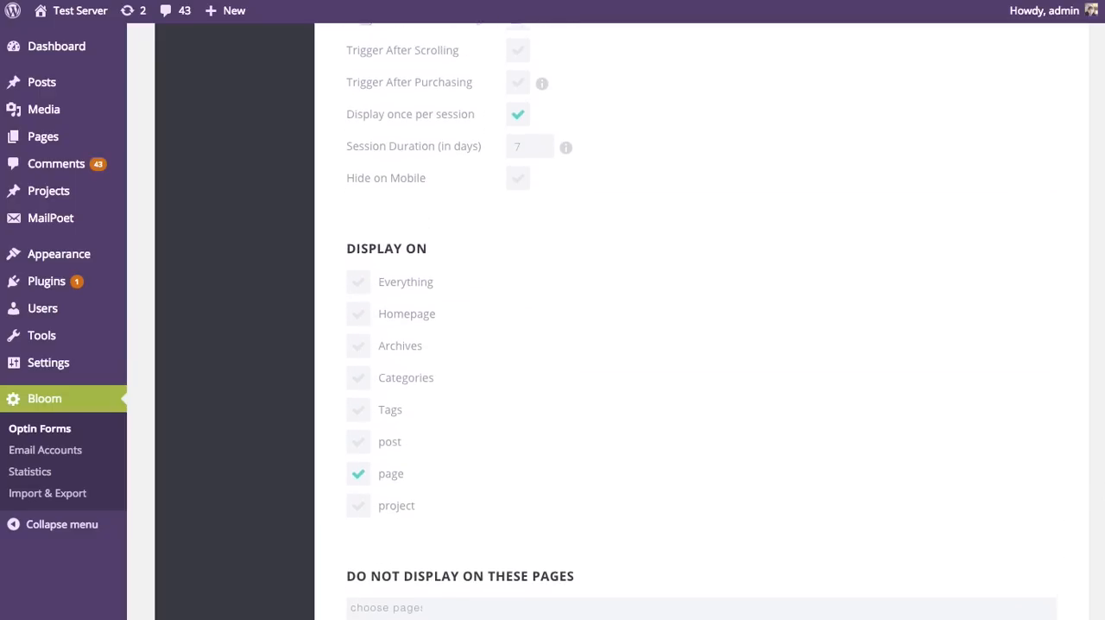
scroll(553, 321, down, 3)
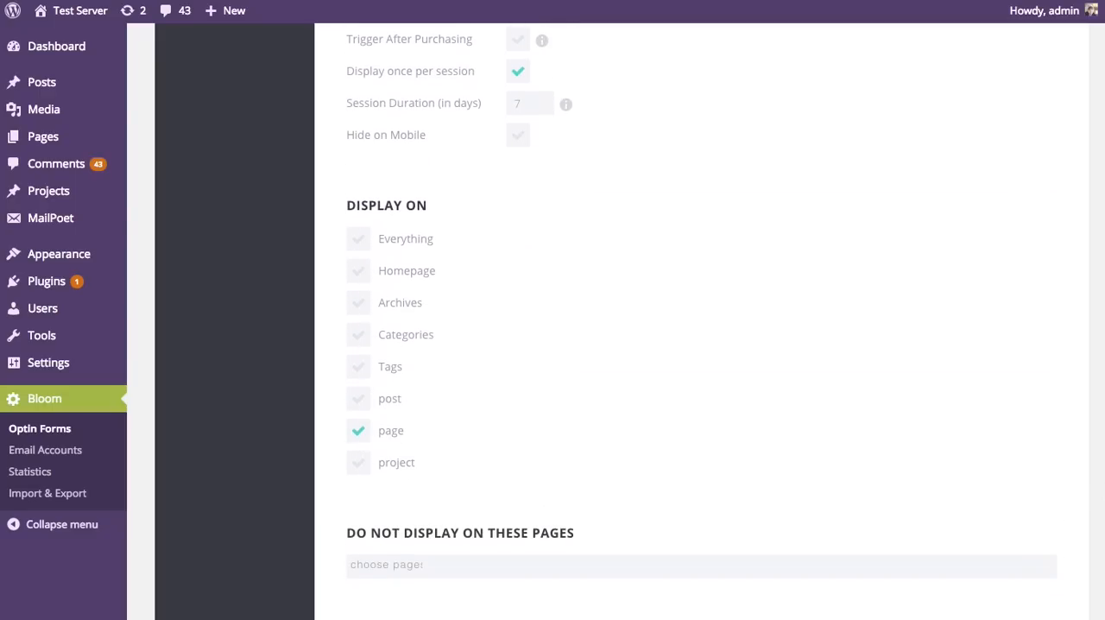
scroll(701, 321, down, 1)
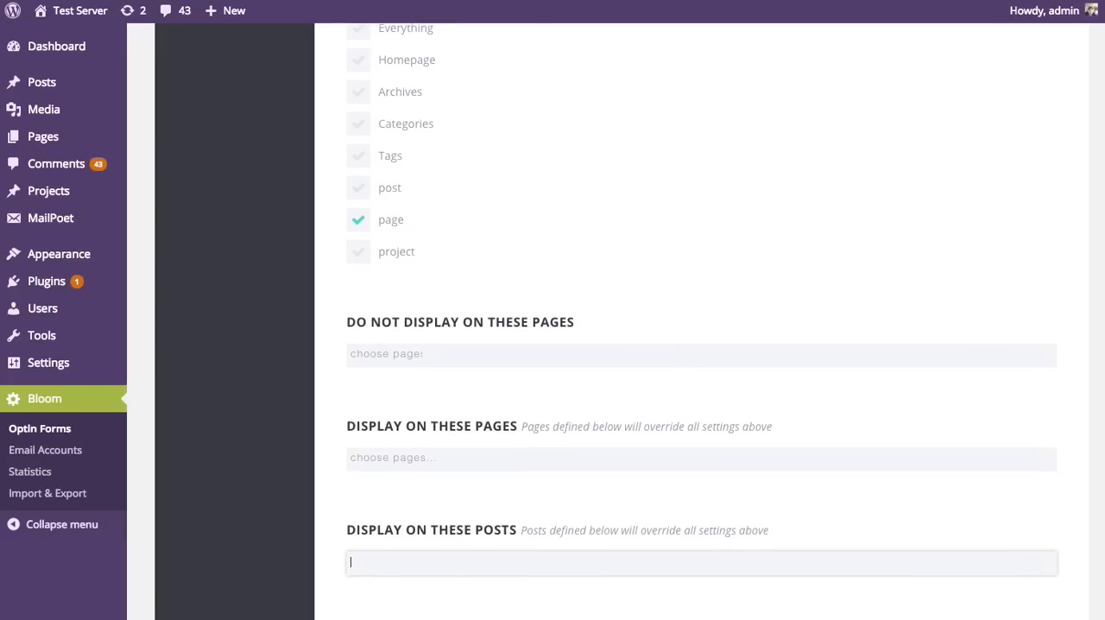
scroll(701, 321, up, 1)
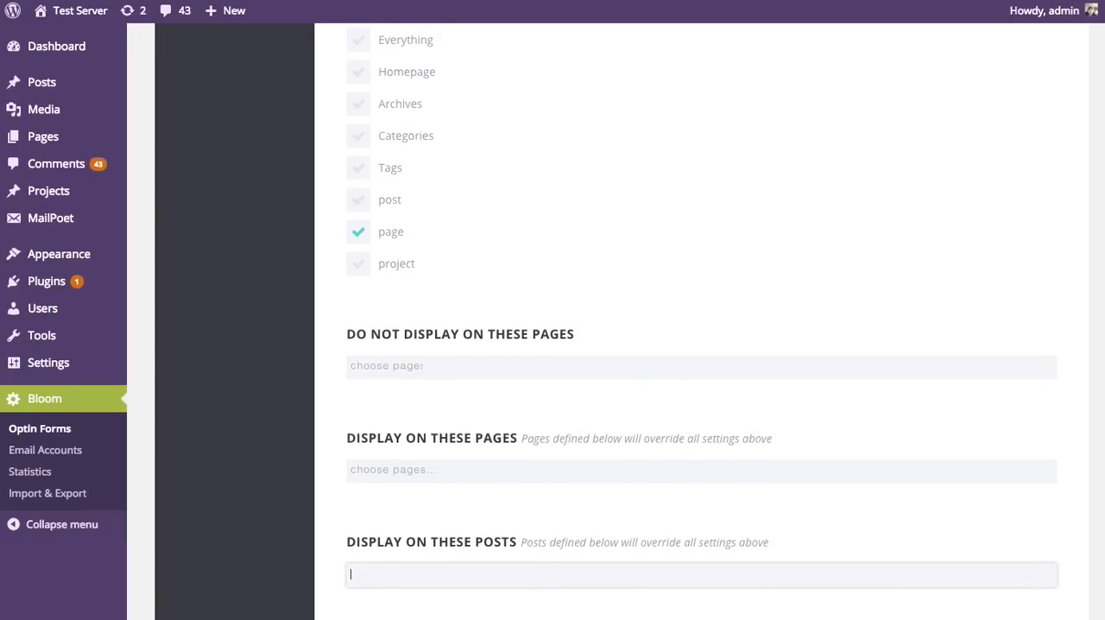
scroll(700, 321, up, 3)
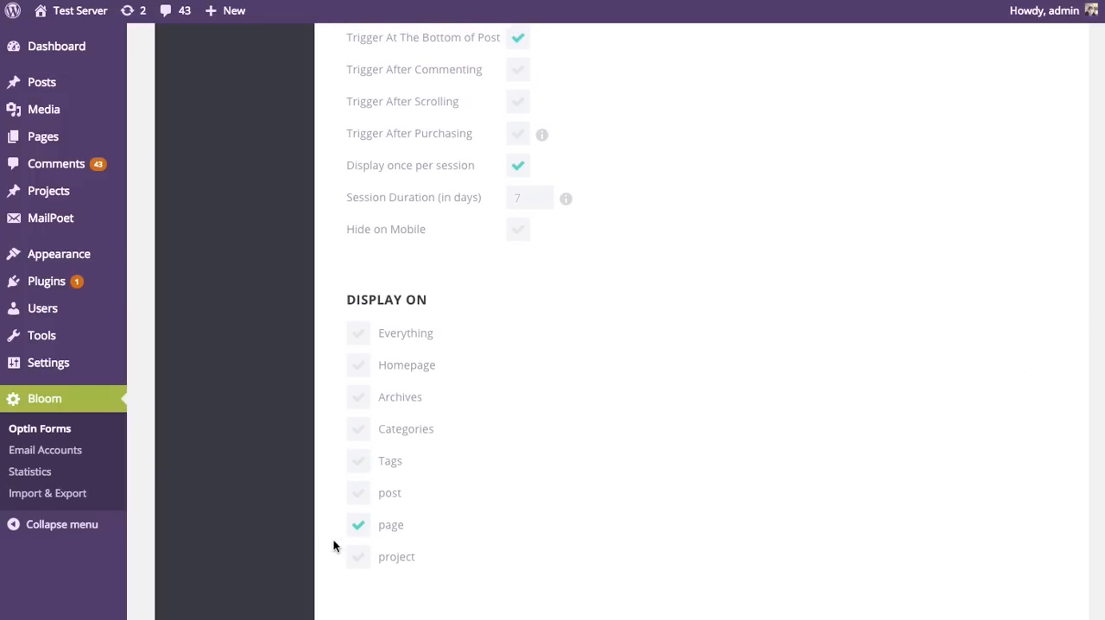
scroll(555, 537, up, 1)
scroll(557, 536, up, 1)
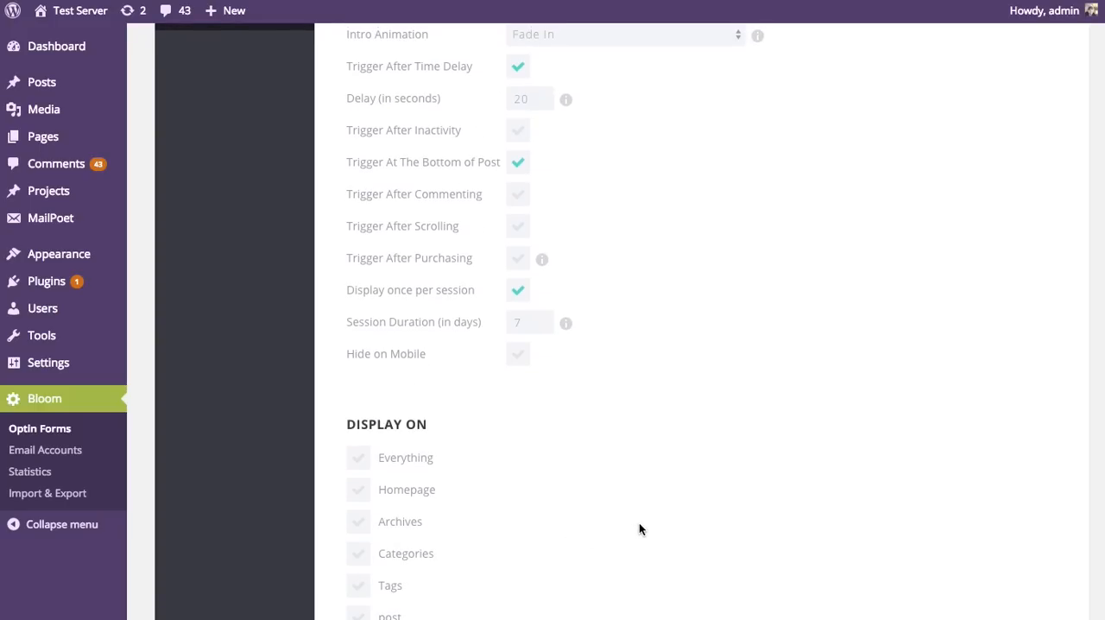
click(357, 457)
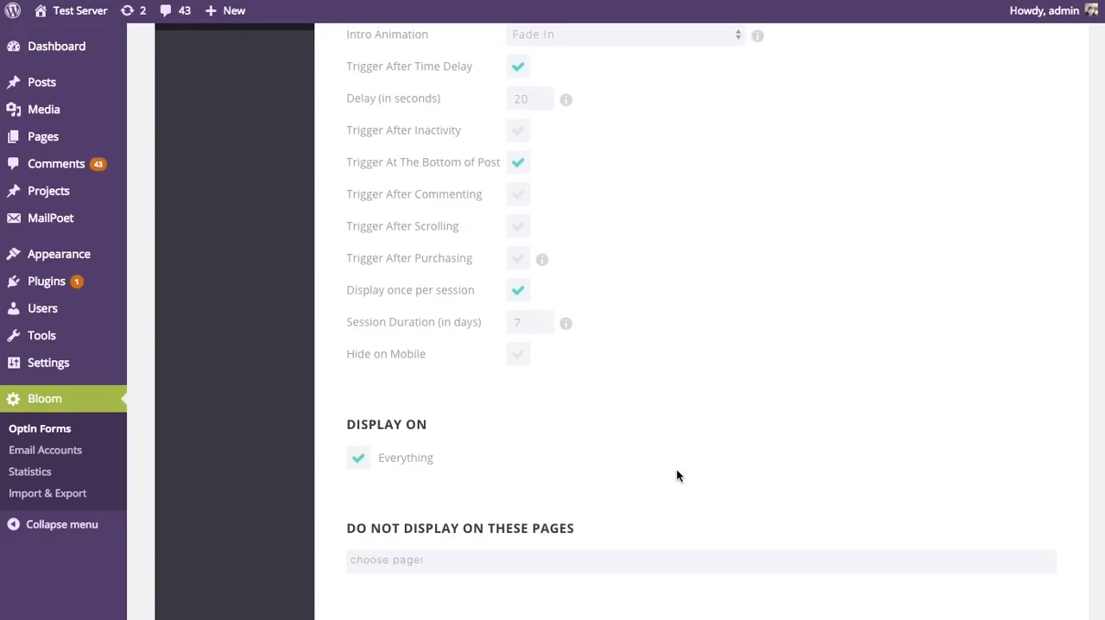
Step: Review the optin's page and post exclusions, form integration setup, and image and styling design options
scroll(676, 471, down, 1)
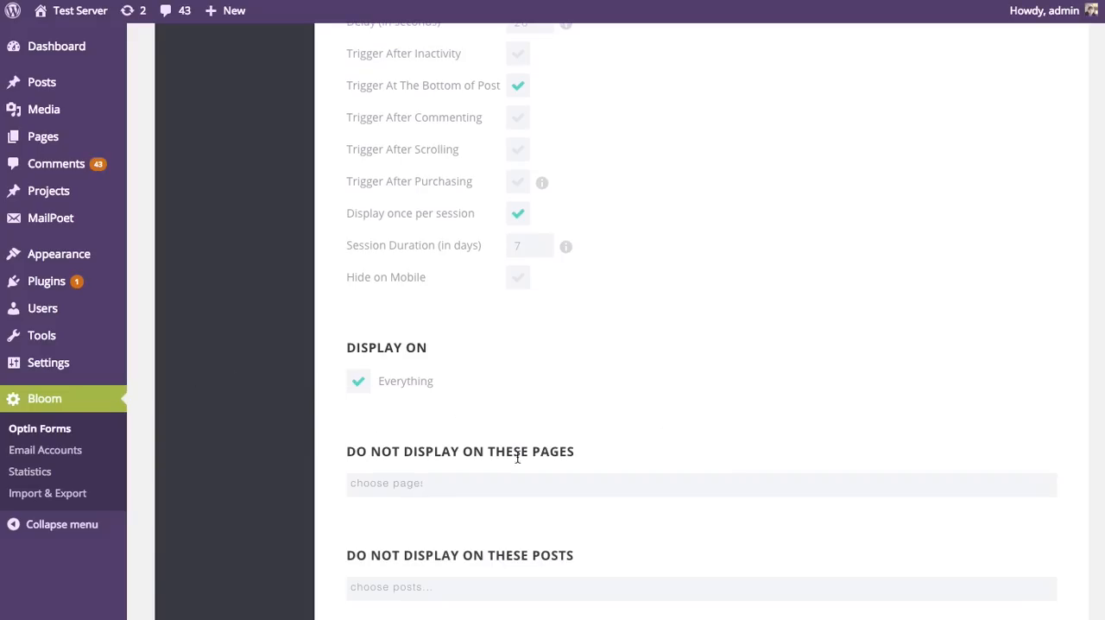
scroll(535, 423, down, 3)
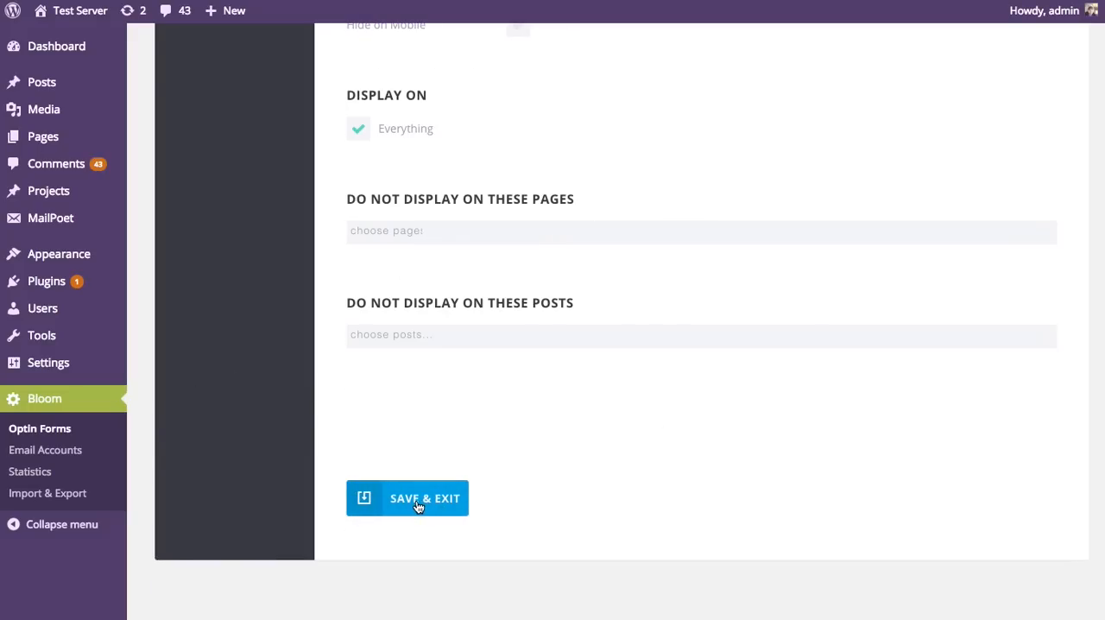
scroll(630, 535, up, 4)
scroll(639, 519, up, 3)
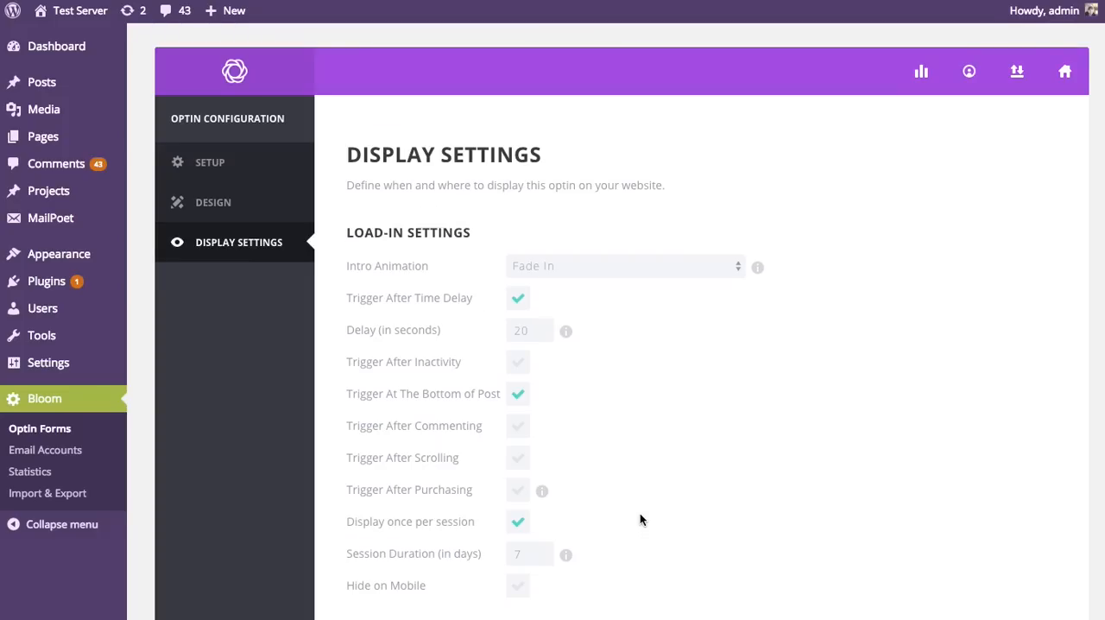
click(212, 162)
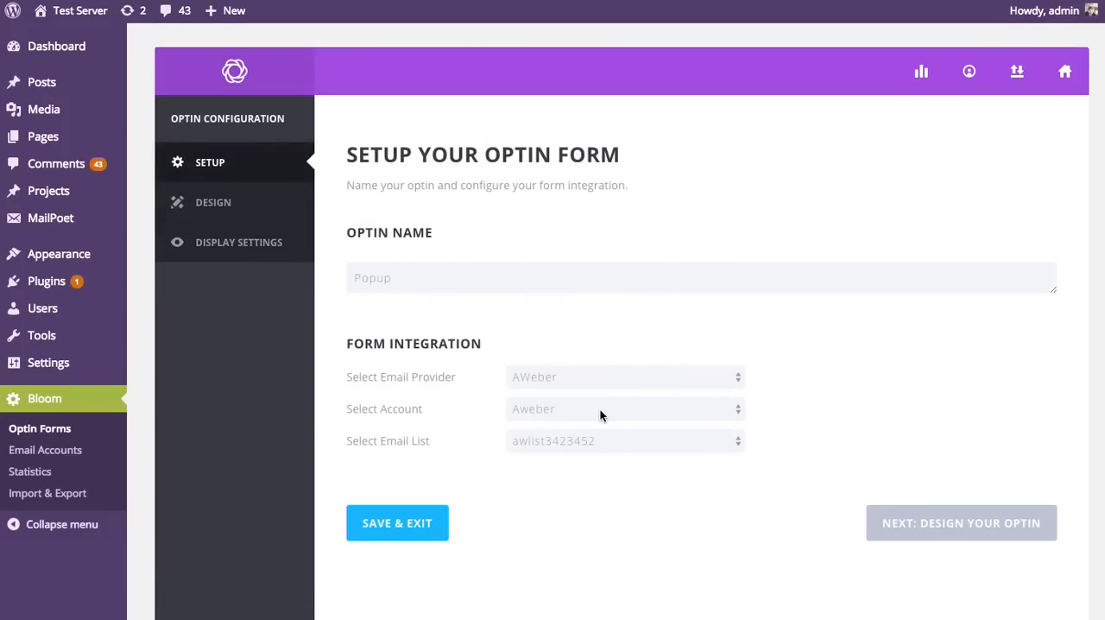
click(198, 202)
scroll(656, 339, down, 5)
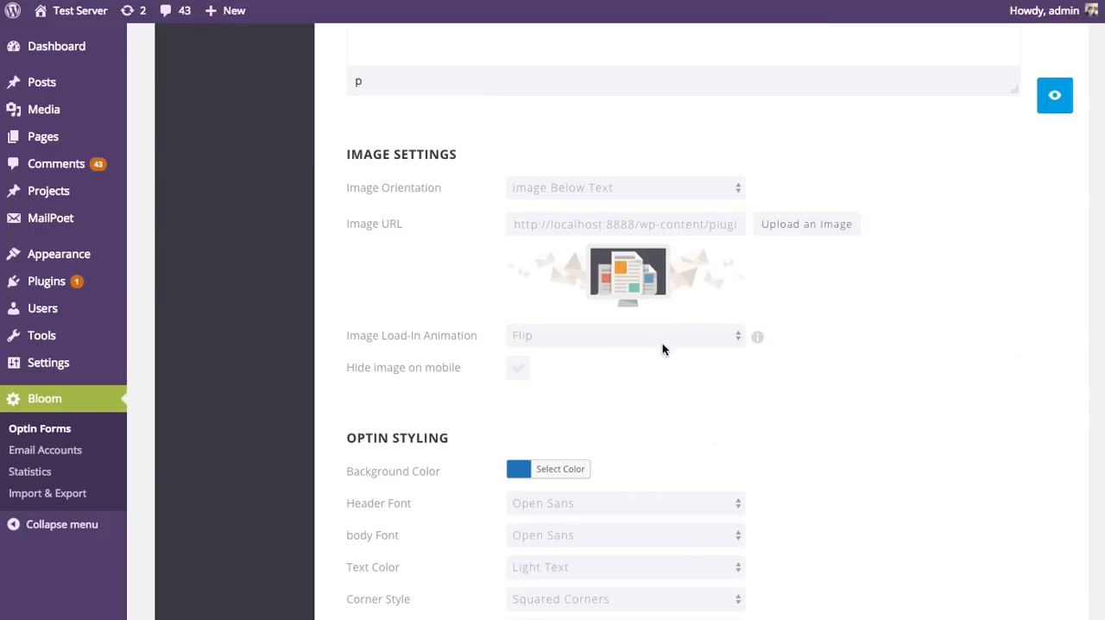
scroll(662, 348, down, 15)
scroll(749, 374, up, 13)
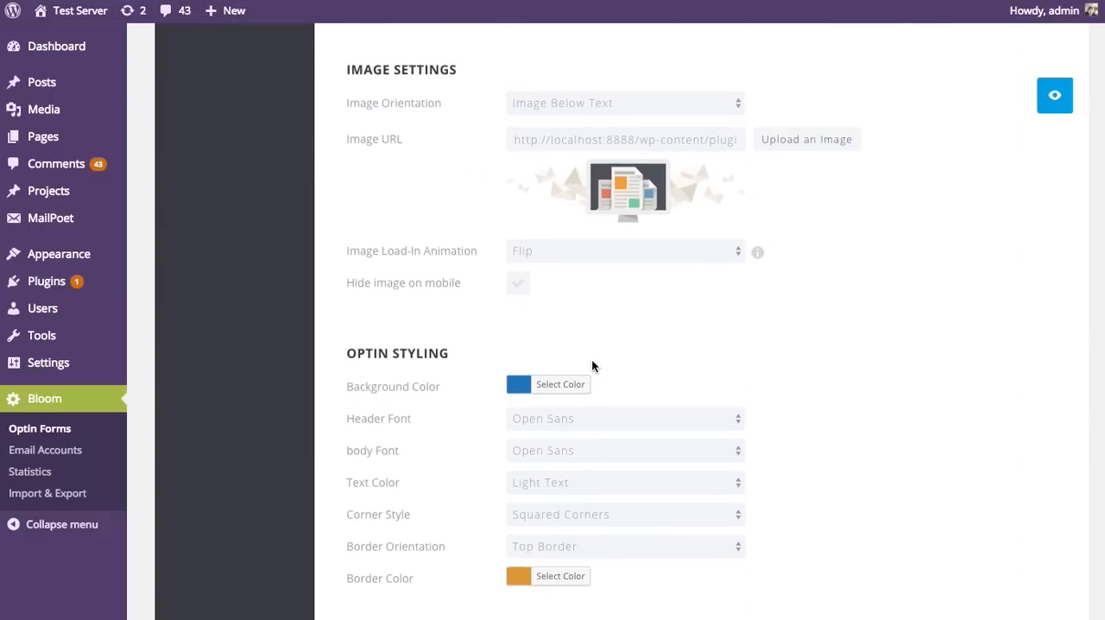
scroll(591, 366, up, 8)
Step: Save the pop-up optin from its Display Settings and exit to the active optins list
click(242, 244)
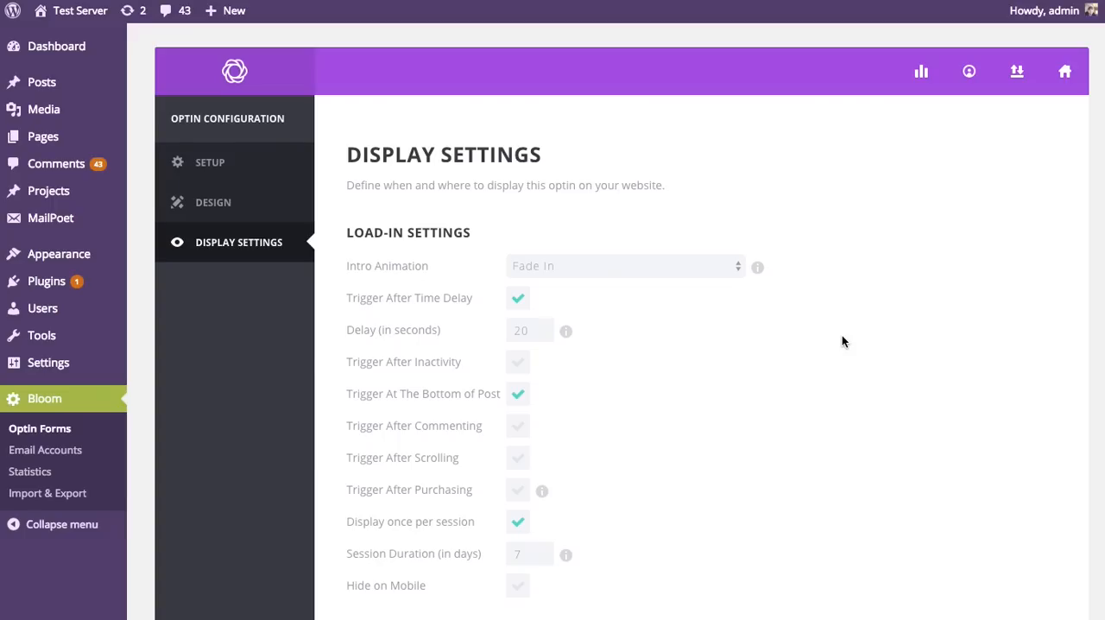
scroll(895, 340, down, 8)
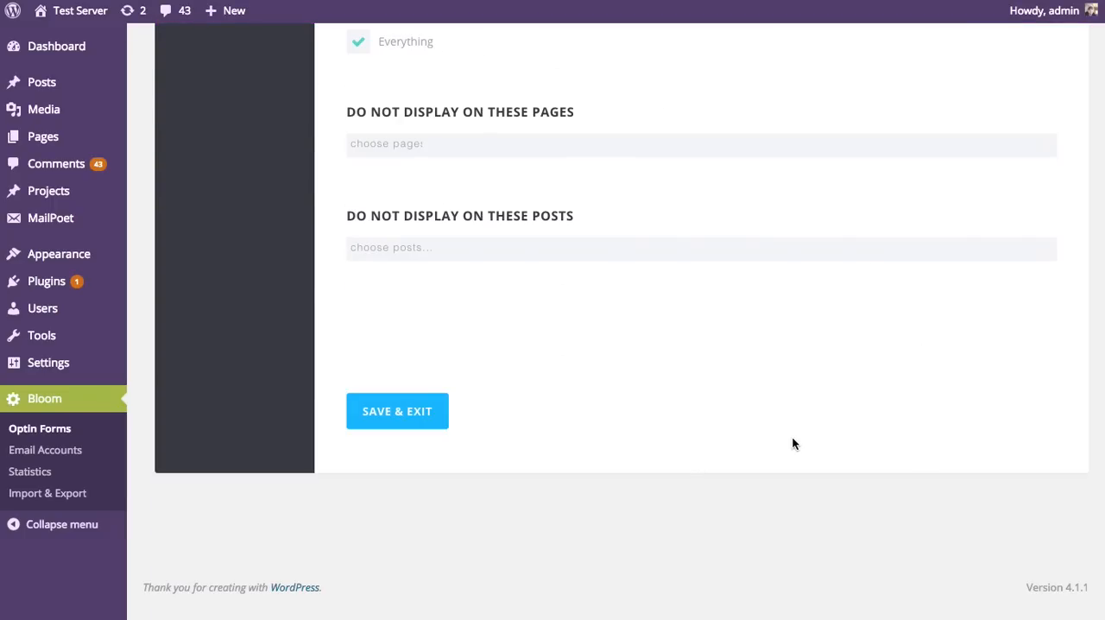
click(422, 412)
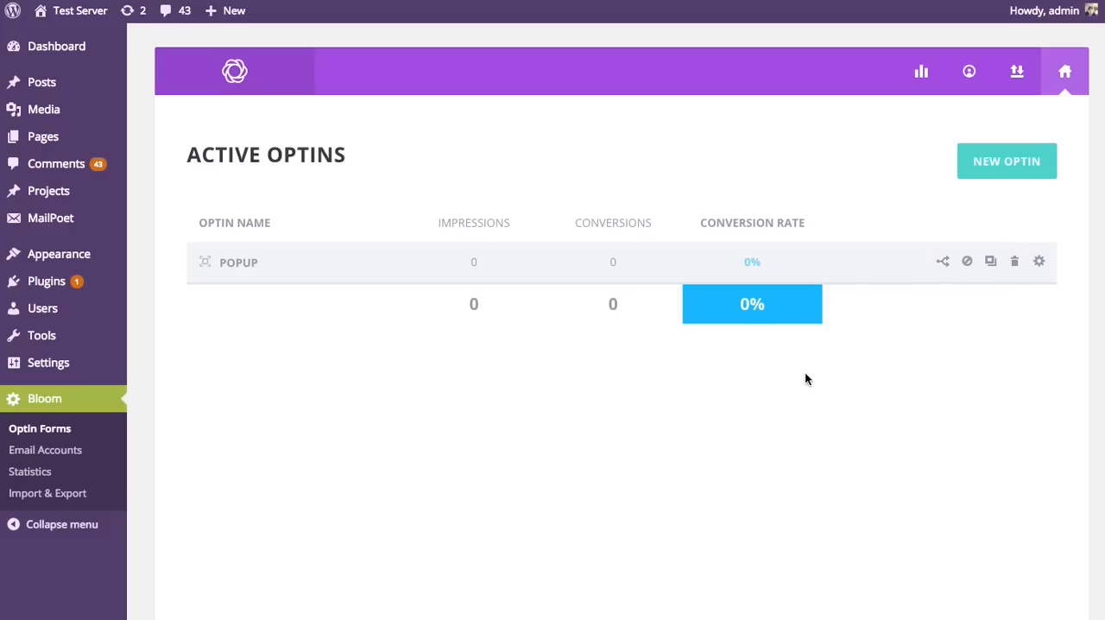
Step: Reopen the Popup optin for editing, look through its setup and Display Settings, and save and exit again
click(1039, 261)
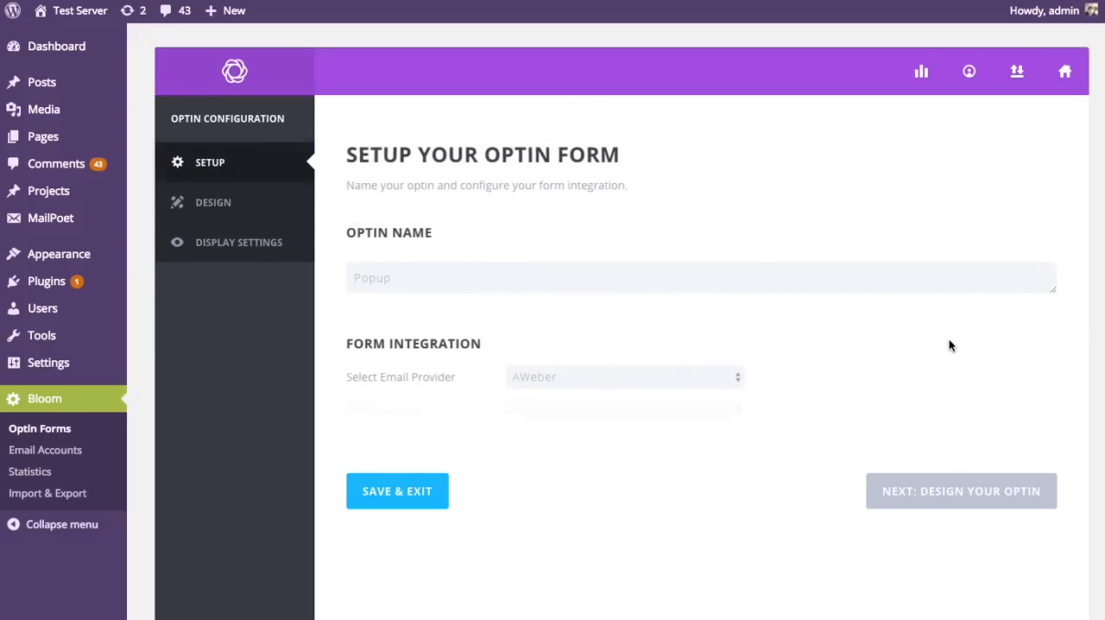
scroll(948, 345, down, 1)
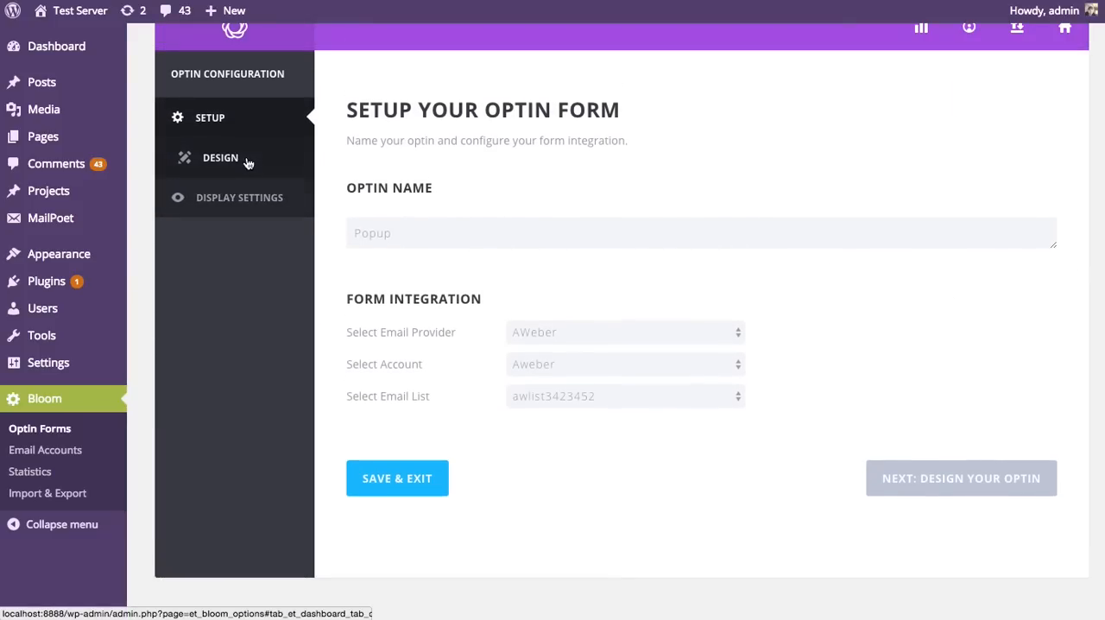
click(259, 164)
click(257, 198)
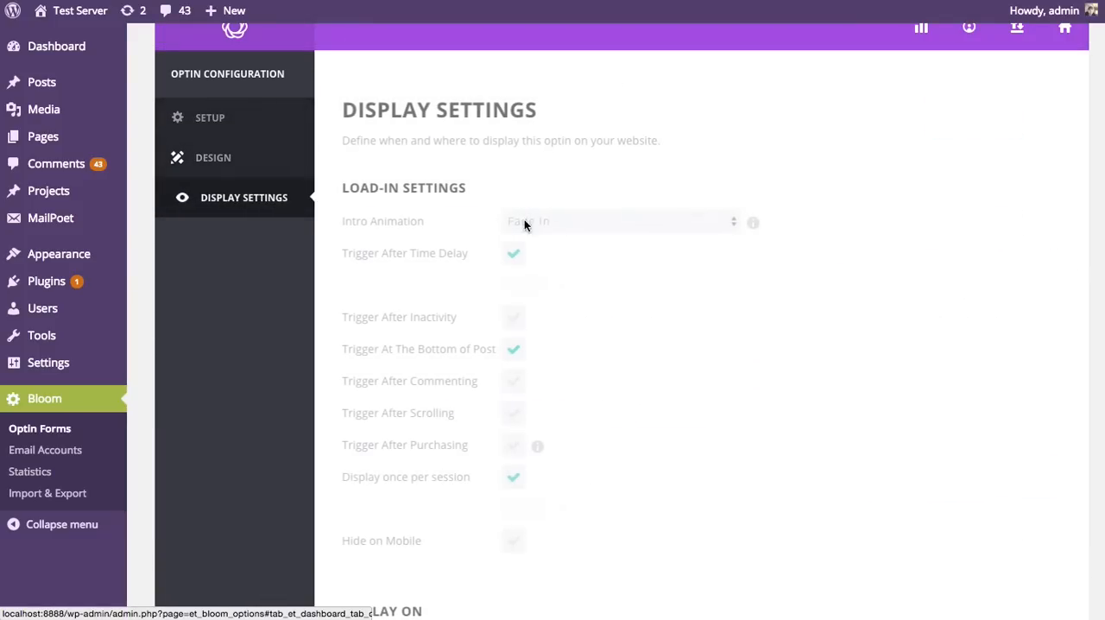
scroll(737, 283, down, 10)
scroll(737, 283, down, 1)
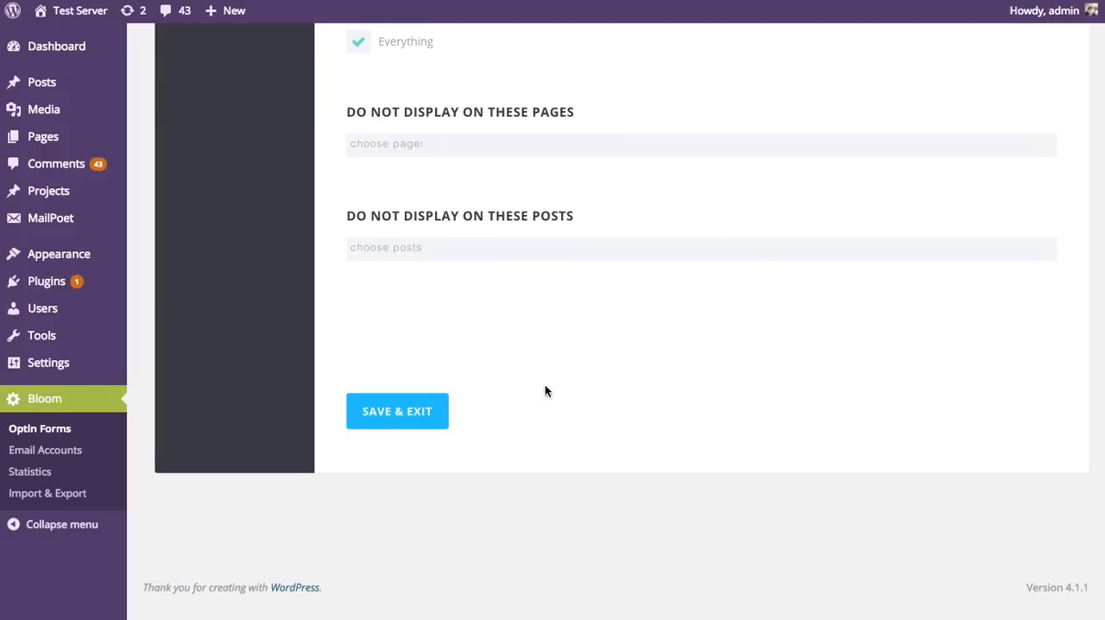
click(426, 412)
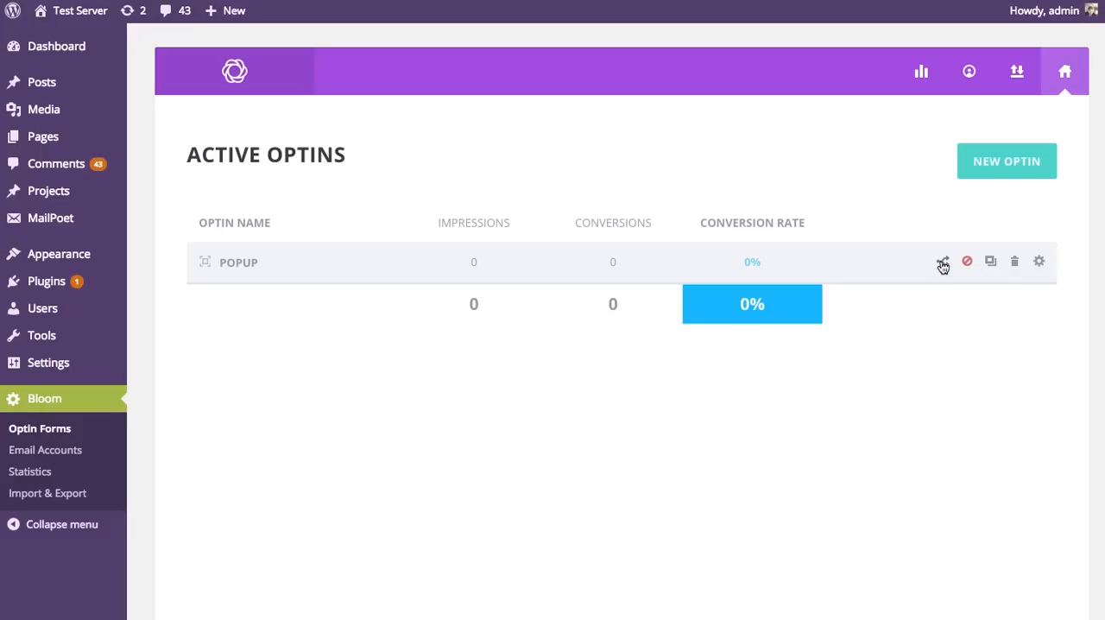
Step: Request deletion of the Popup optin and decline the confirmation
click(1015, 268)
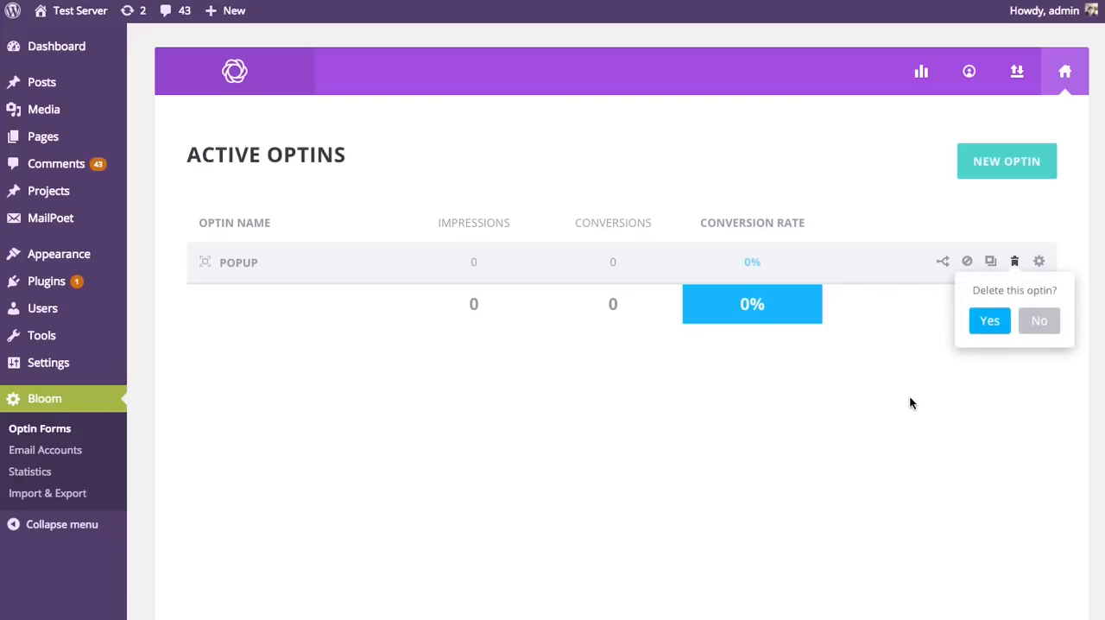
click(1027, 321)
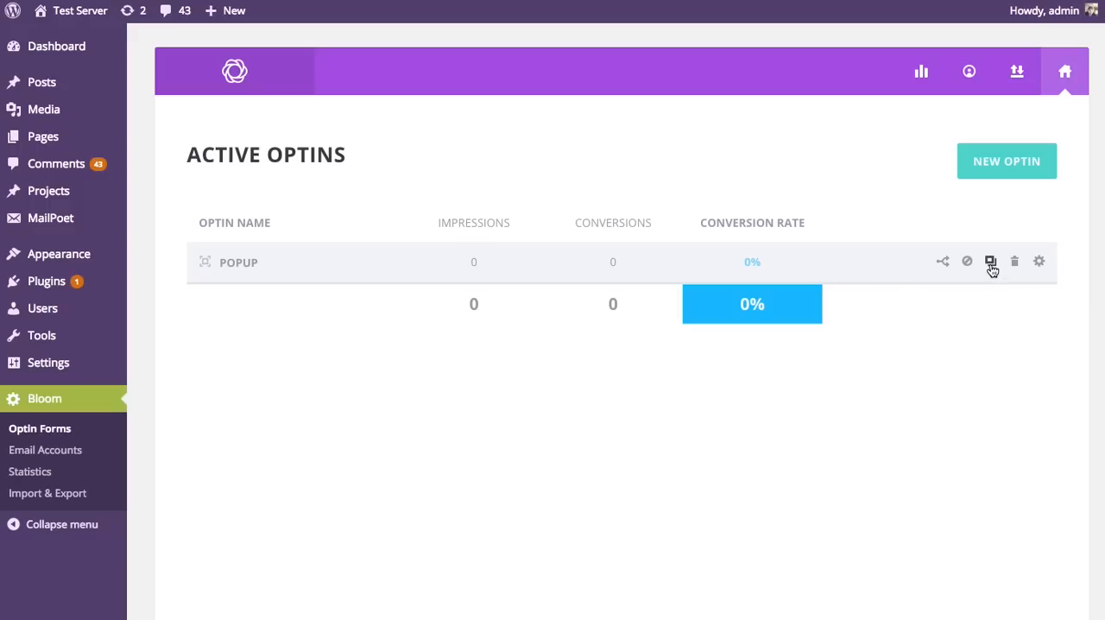
Step: Duplicate the Popup optin as a Fly In optin
click(990, 262)
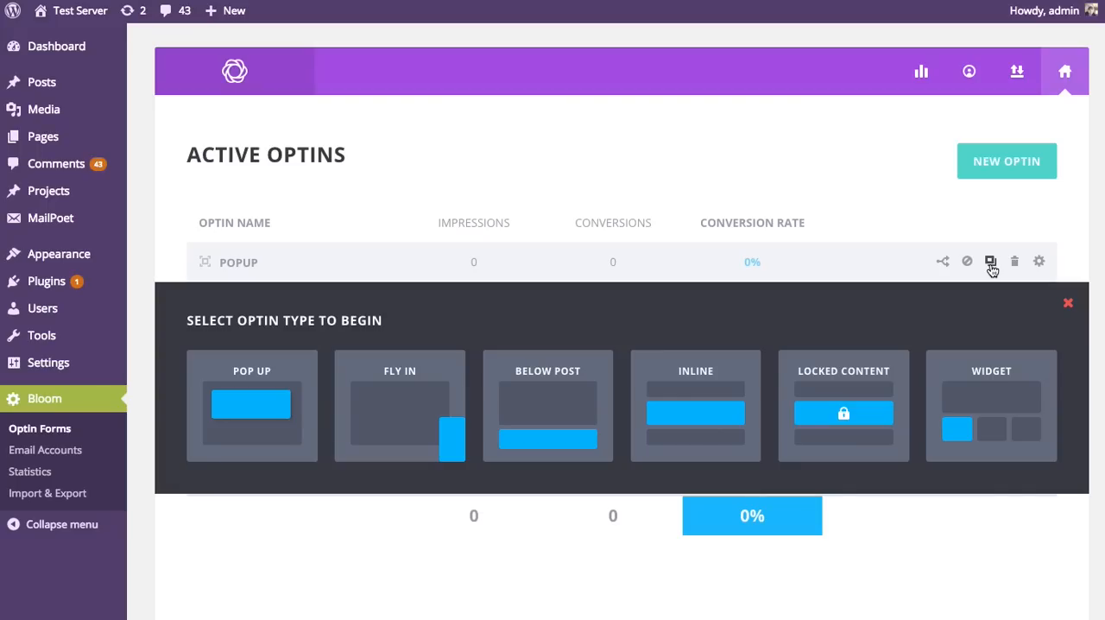
click(403, 398)
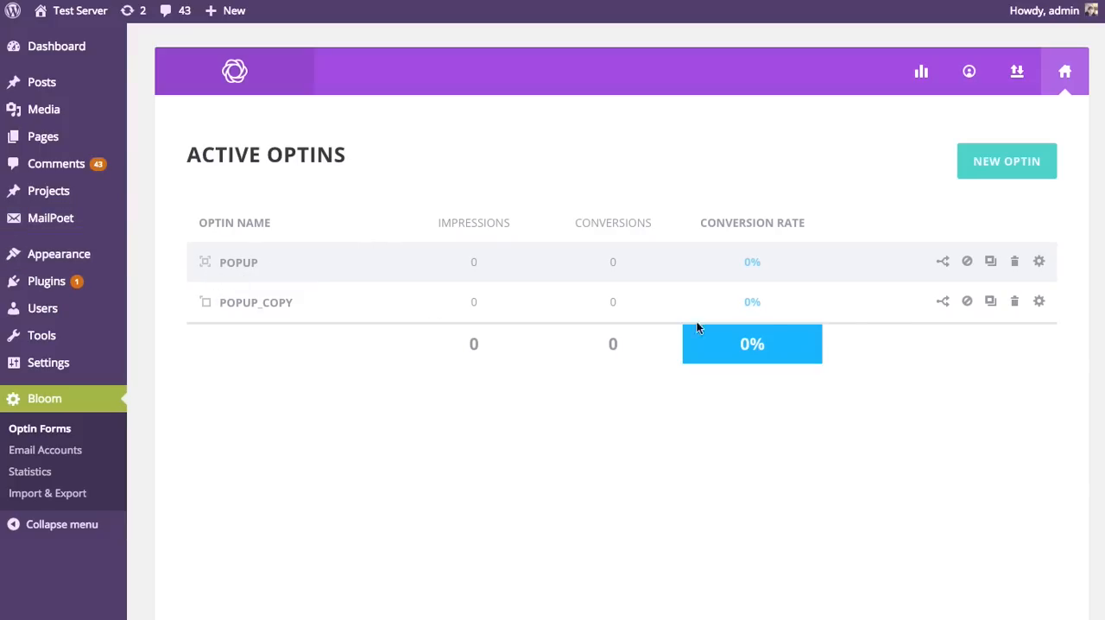
Step: Edit the Popup_copy optin, look over its carried-over design settings, and rename it Flyin
click(1039, 302)
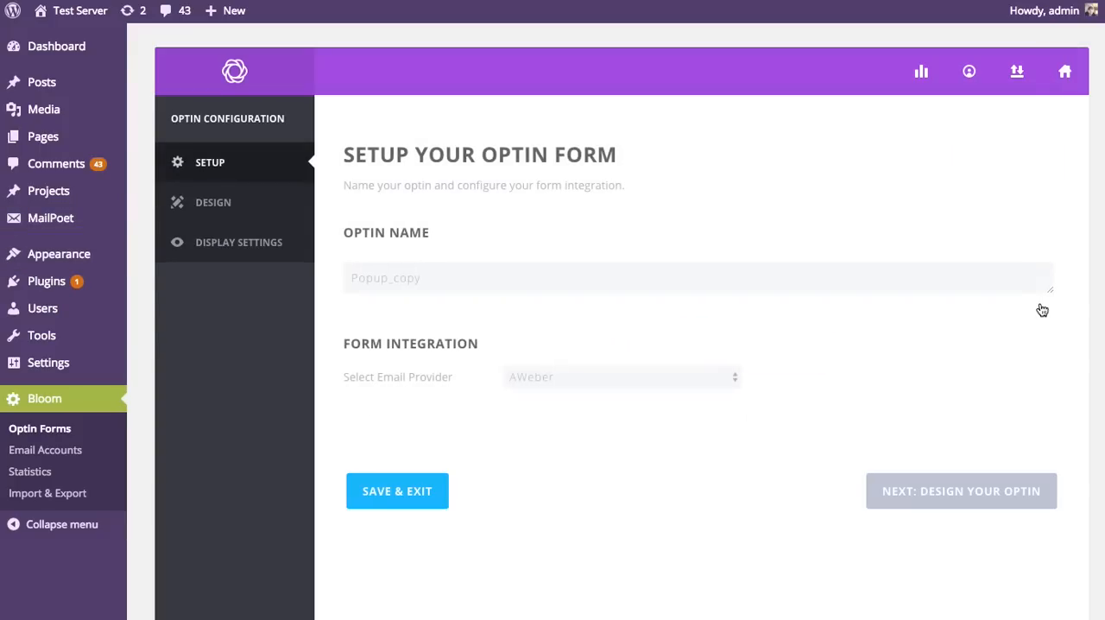
scroll(825, 315, down, 2)
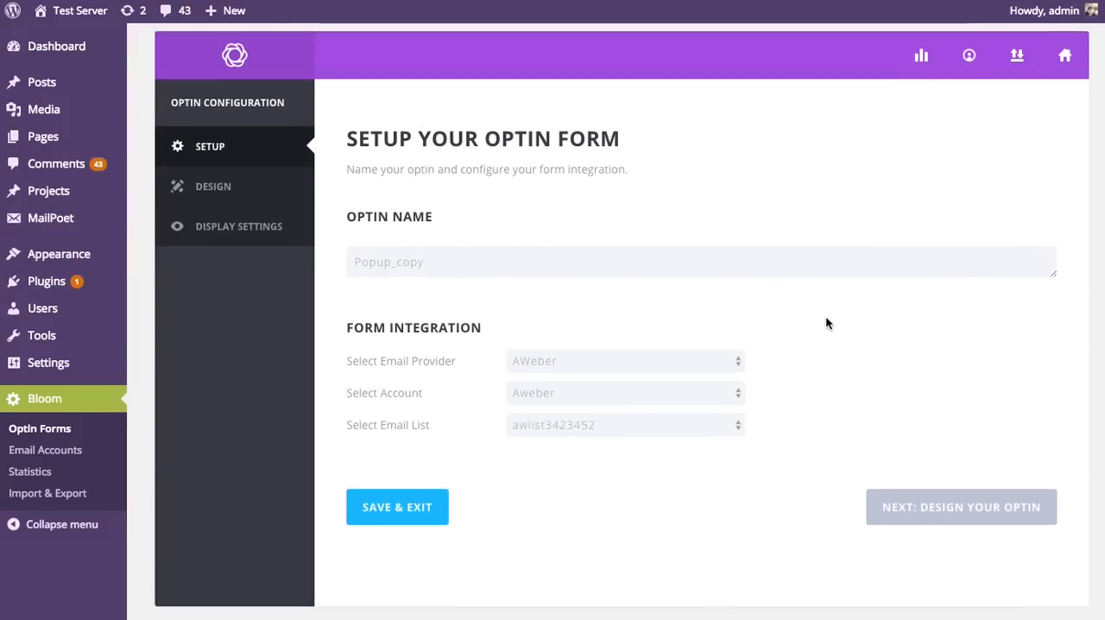
click(912, 457)
scroll(854, 405, down, 15)
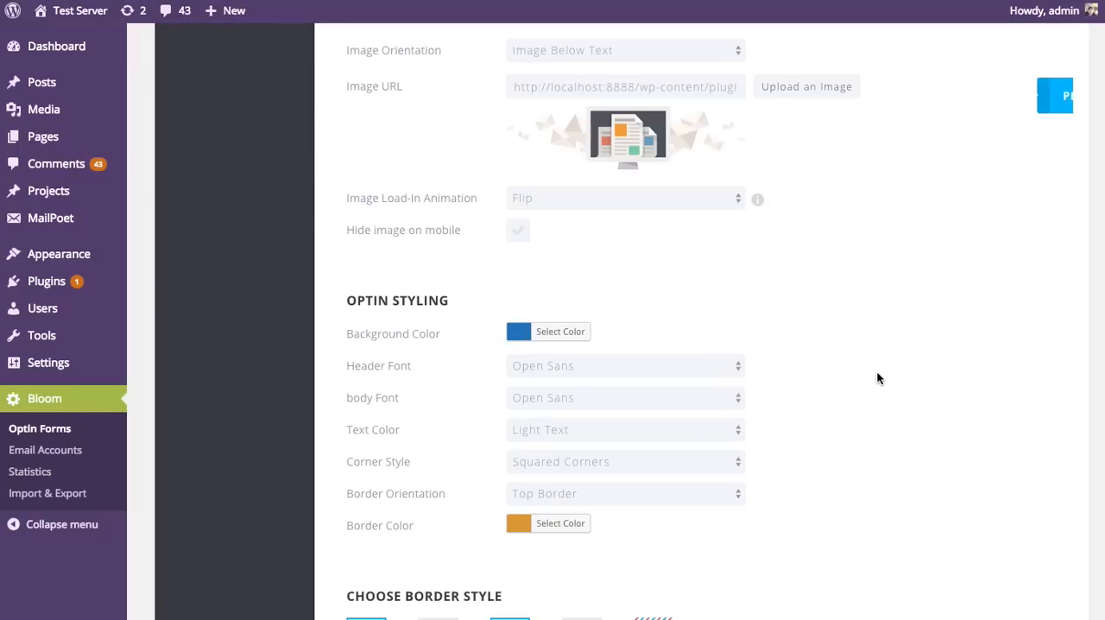
scroll(882, 374, down, 3)
scroll(882, 375, down, 10)
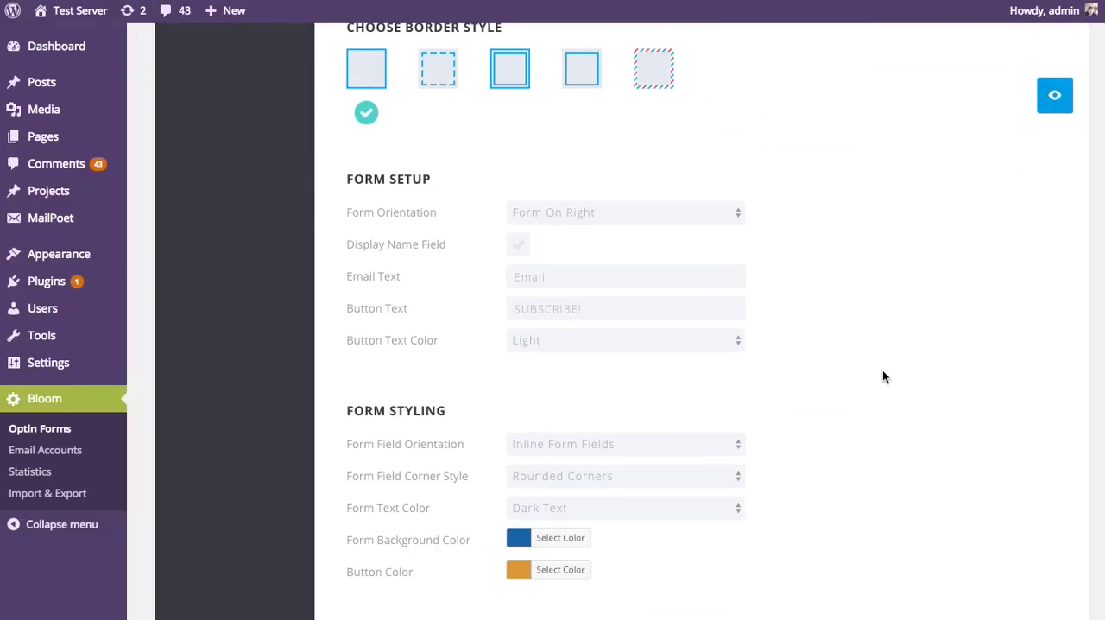
scroll(882, 388, up, 20)
click(211, 161)
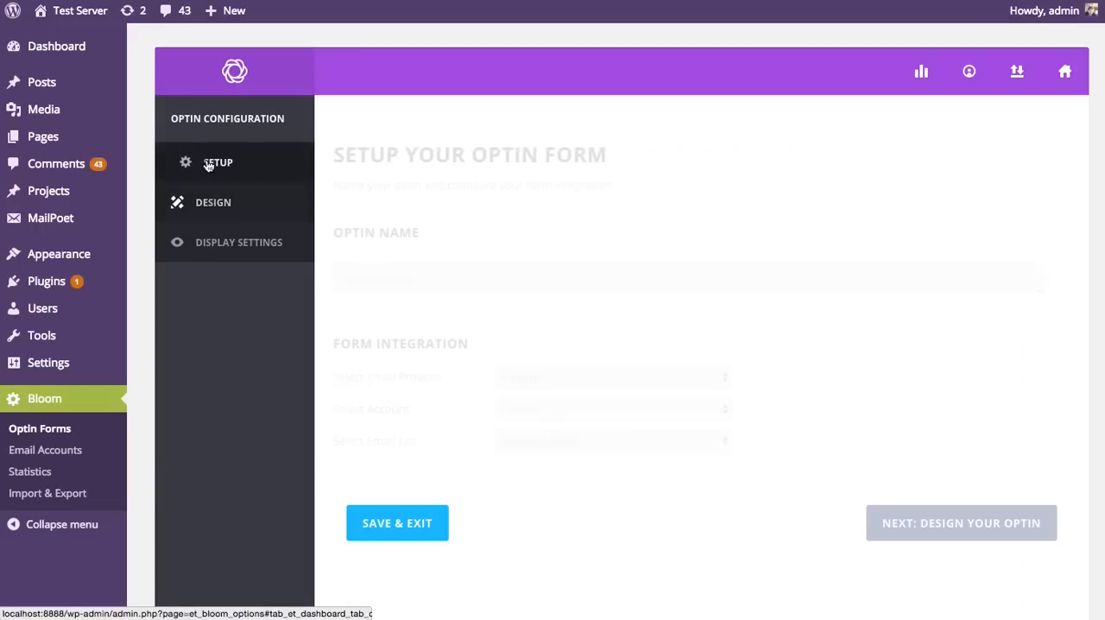
double_click(444, 290)
text(Flyin)
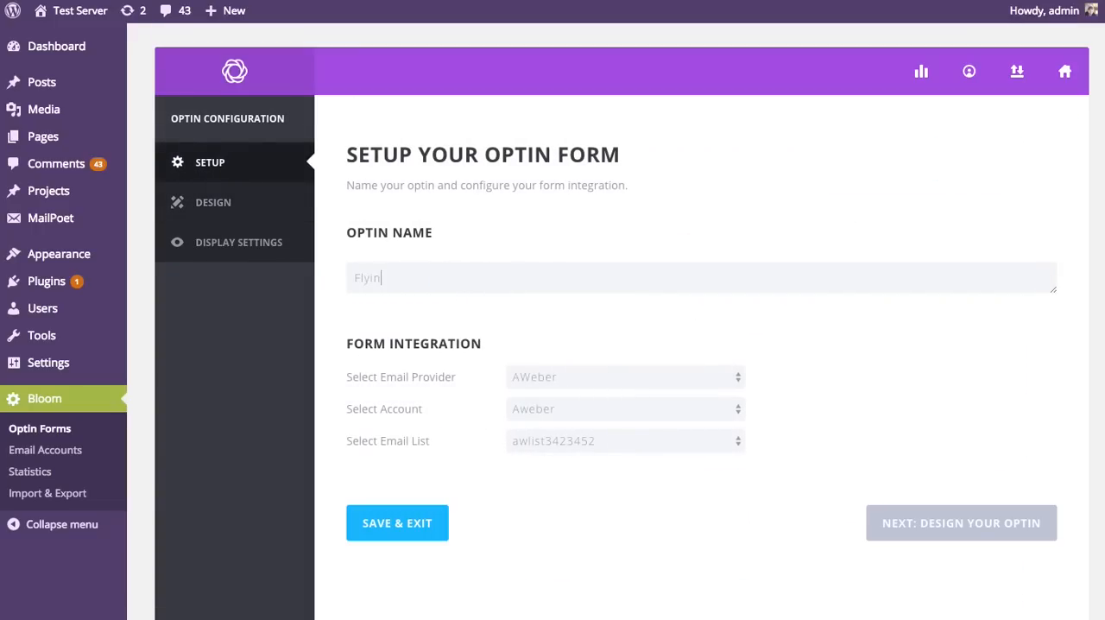
Step: In the Flyin optin's Display Settings, uncheck Everything and check Homepage under Display On
click(232, 244)
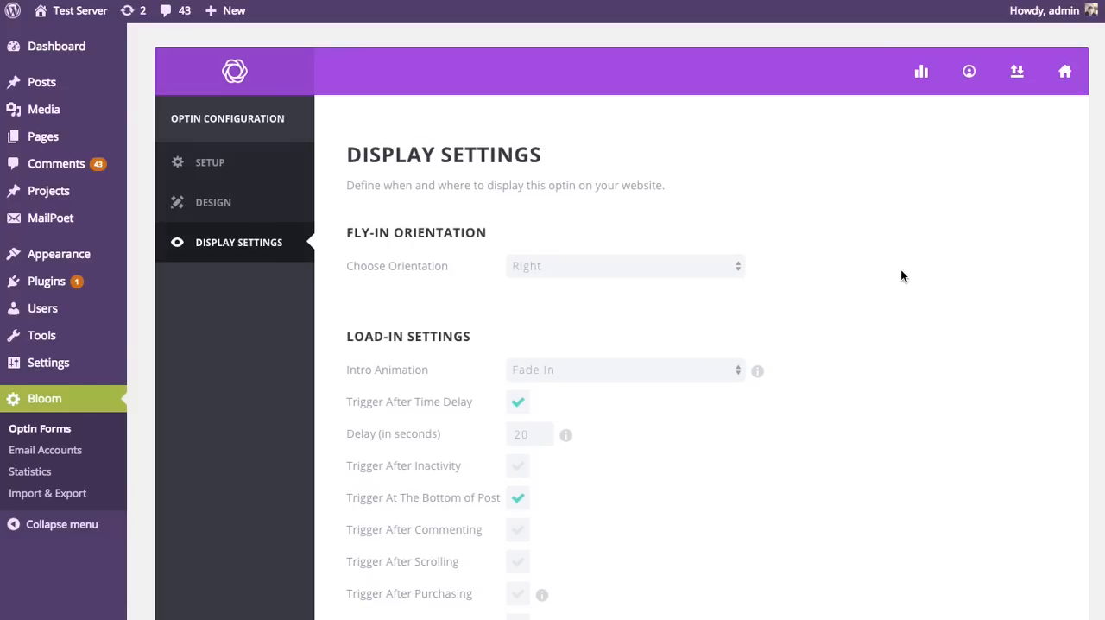
scroll(900, 275, down, 10)
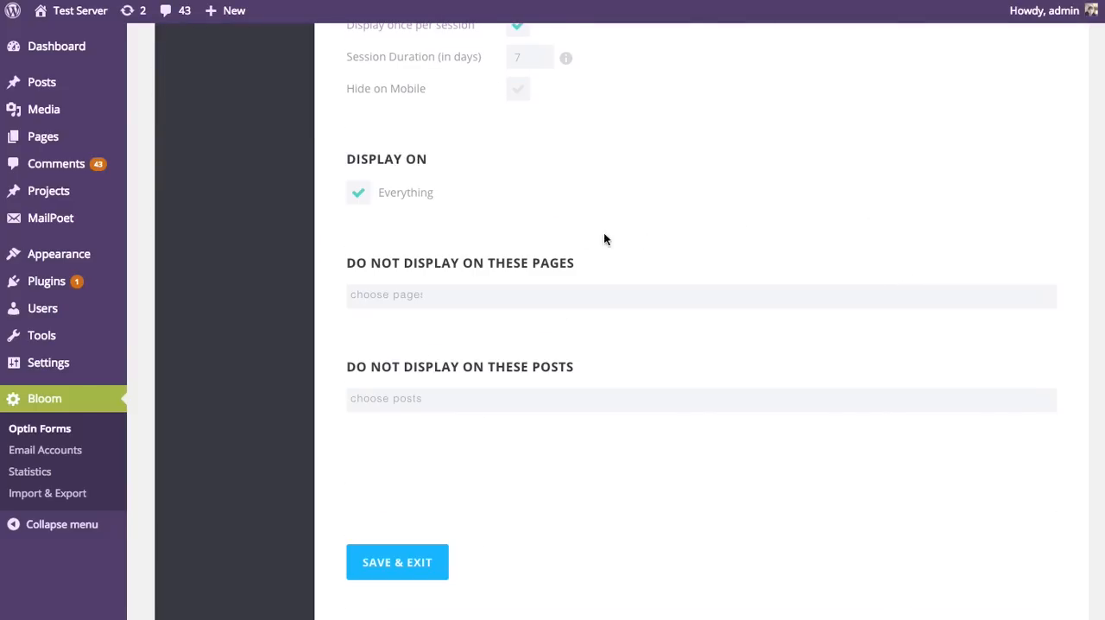
click(356, 194)
click(357, 223)
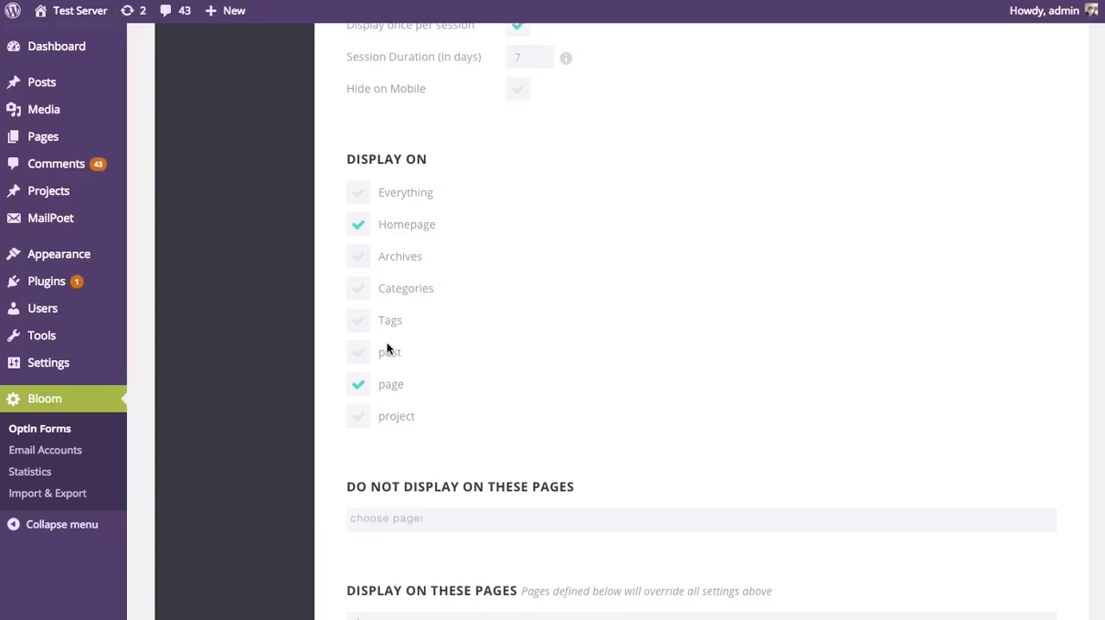
Step: Toggle the page option off and back on under Display On, and save and exit the Flyin optin
click(362, 386)
click(358, 385)
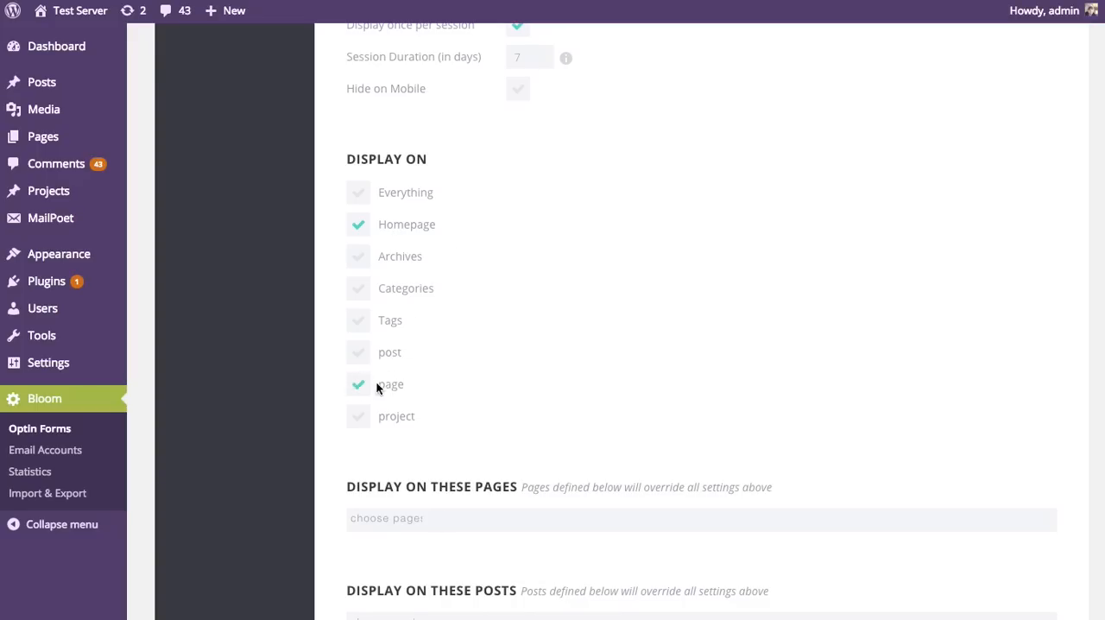
scroll(431, 397, down, 5)
click(422, 408)
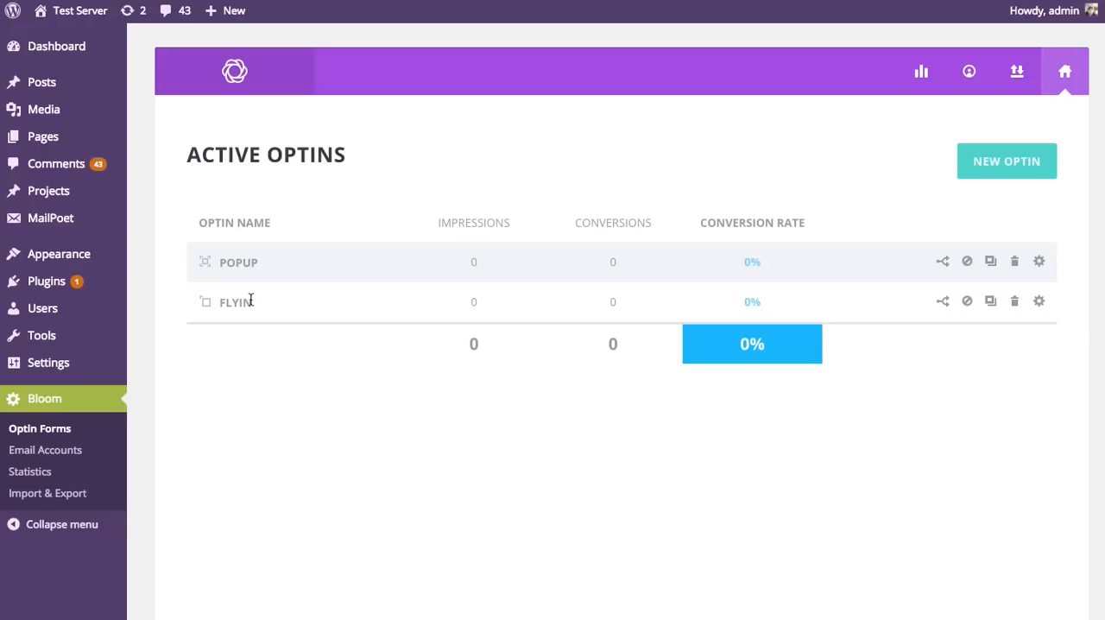
Step: Deactivate the Flyin optin and activate it again
click(967, 300)
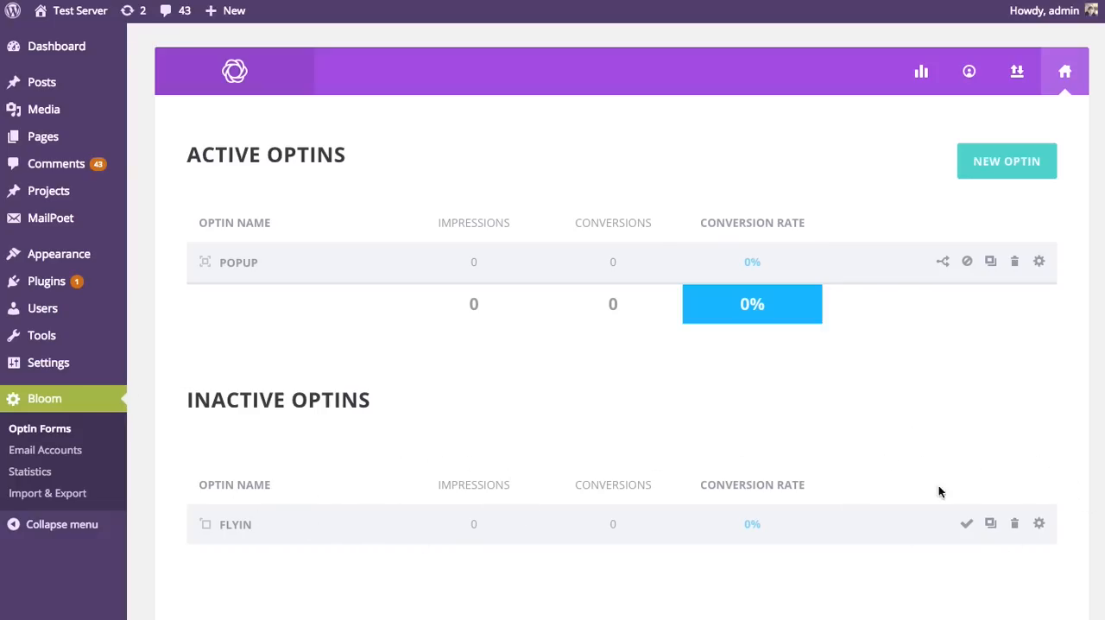
click(966, 526)
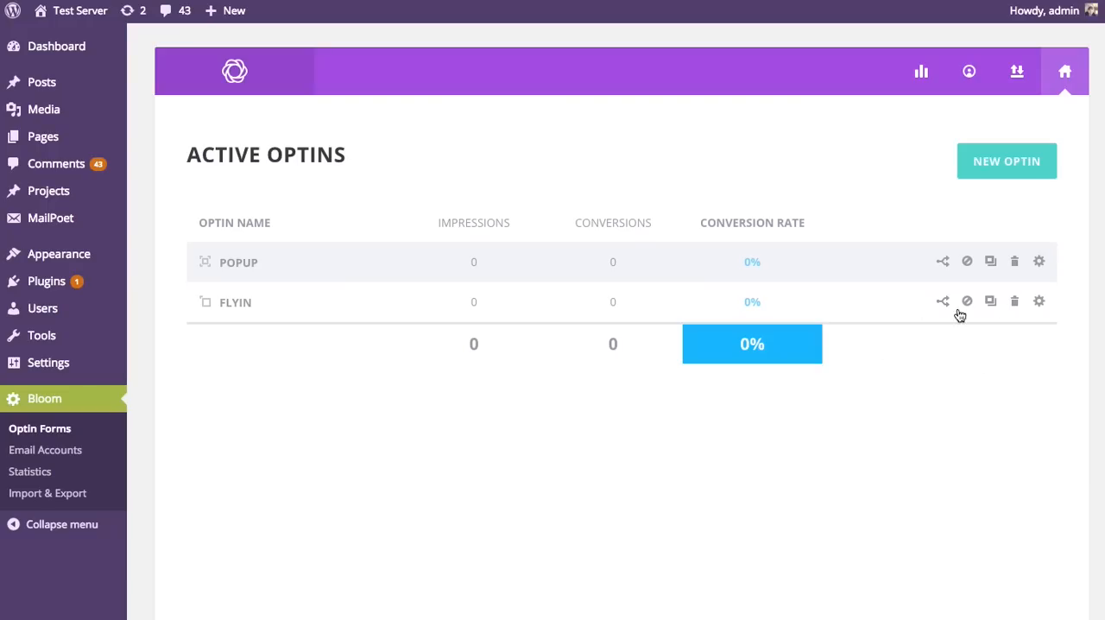
Step: Enable A/B testing for the Popup optin and add a variant named Popup Red
click(942, 263)
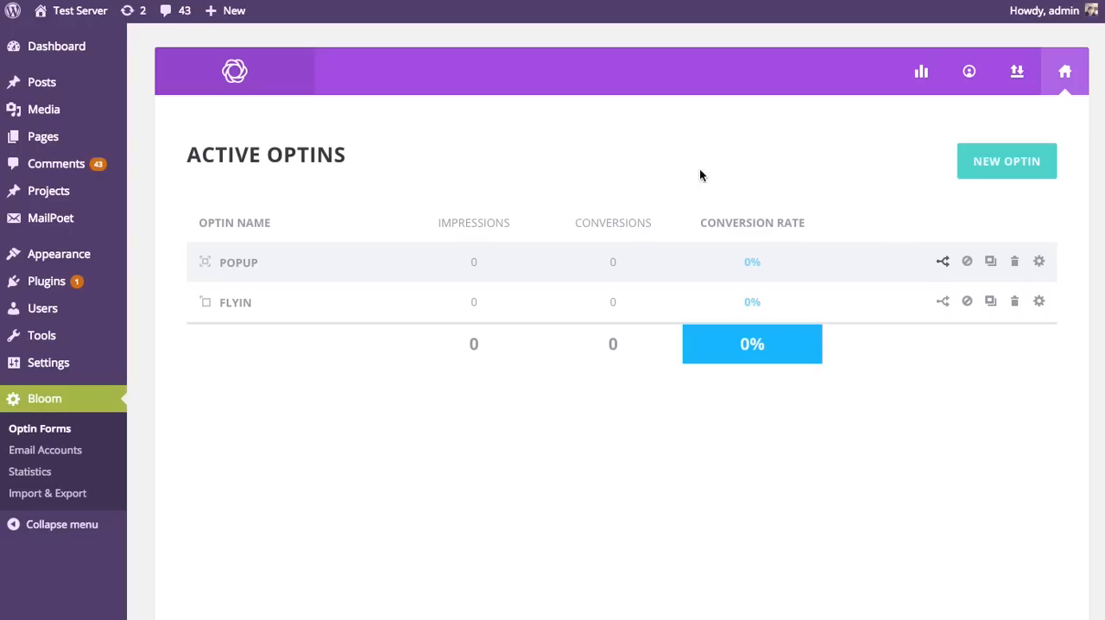
click(942, 264)
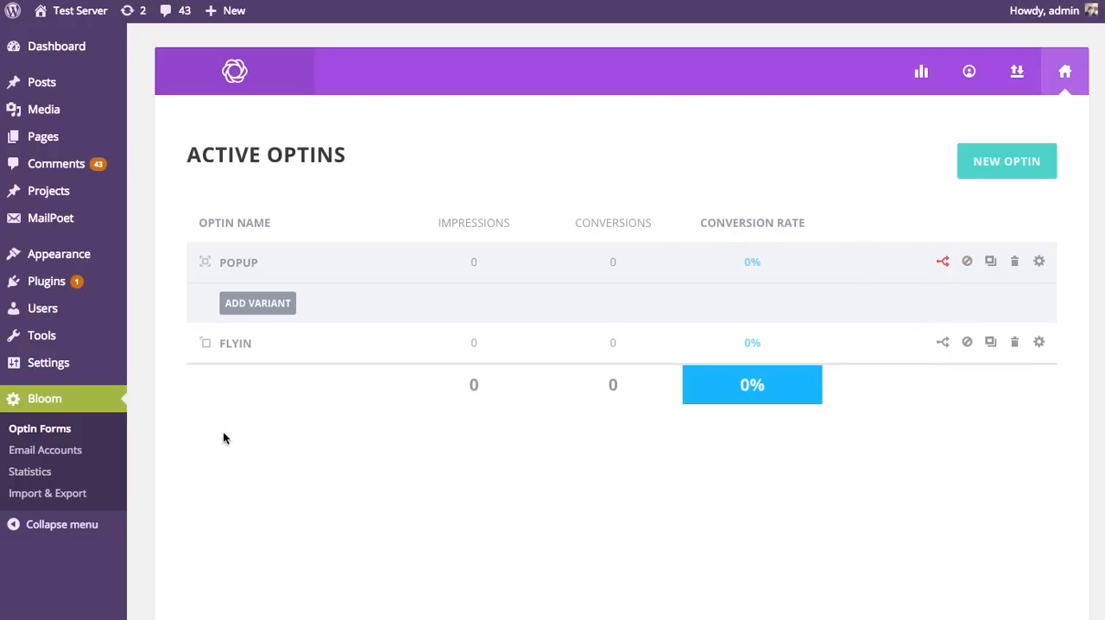
click(258, 303)
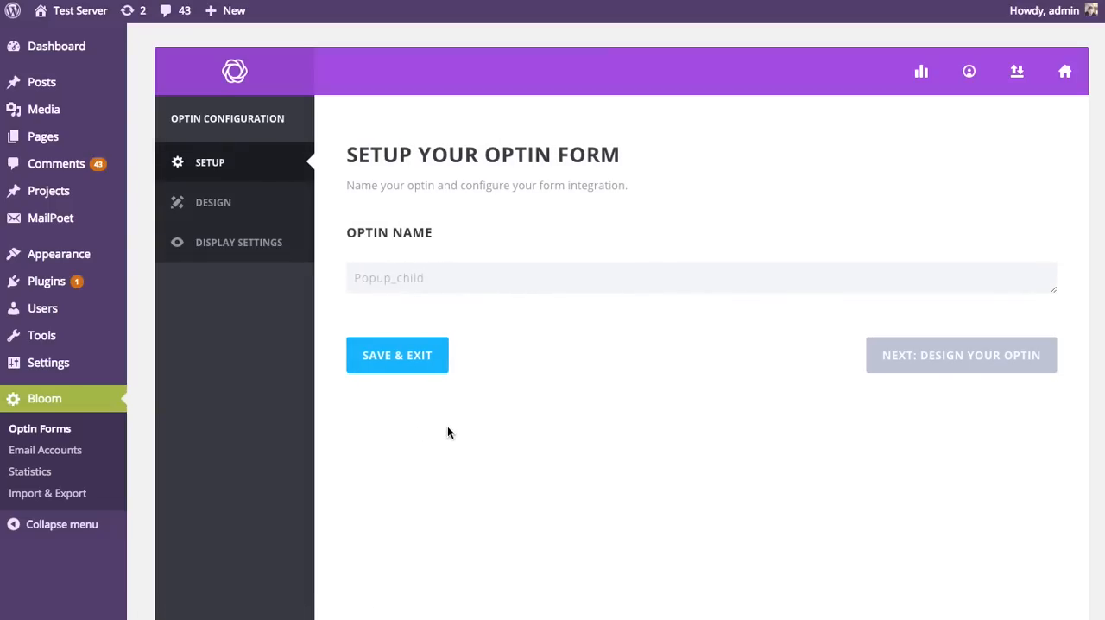
double_click(398, 277)
text(Popup Re)
Step: Set the Popup Red variant's background color to the preset red in its design settings and save the variant
click(986, 364)
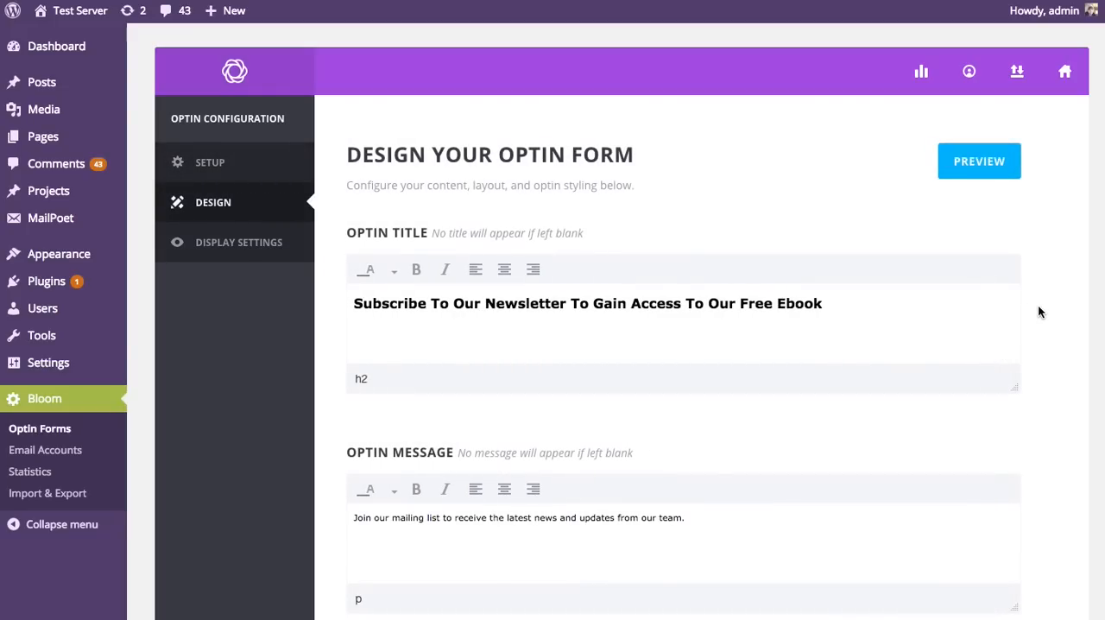
scroll(1039, 312, down, 5)
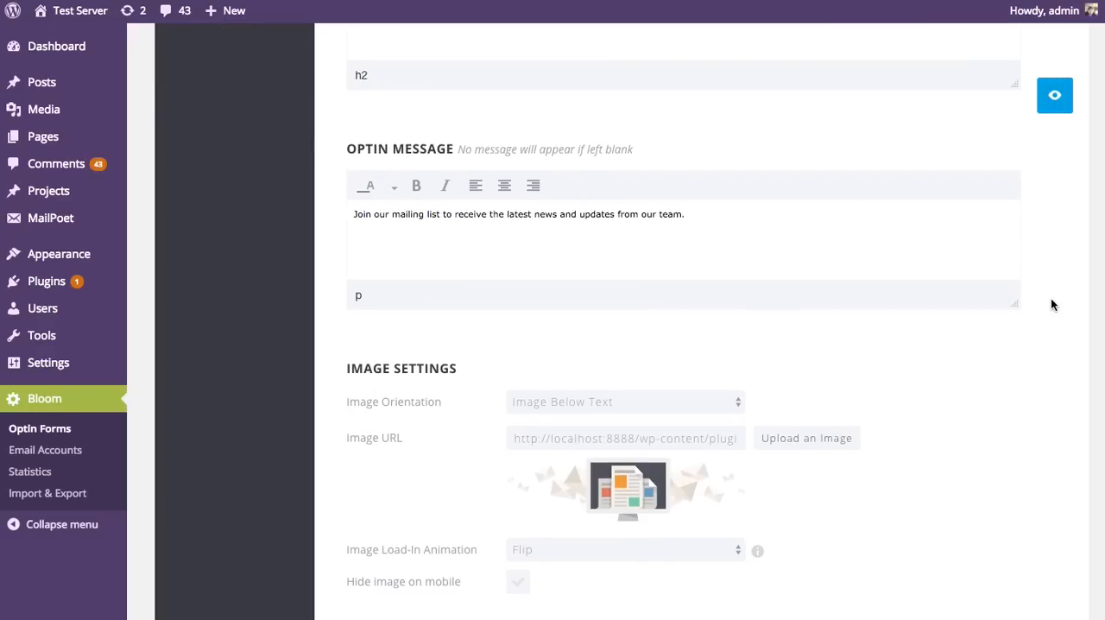
scroll(1051, 306, down, 2)
click(518, 411)
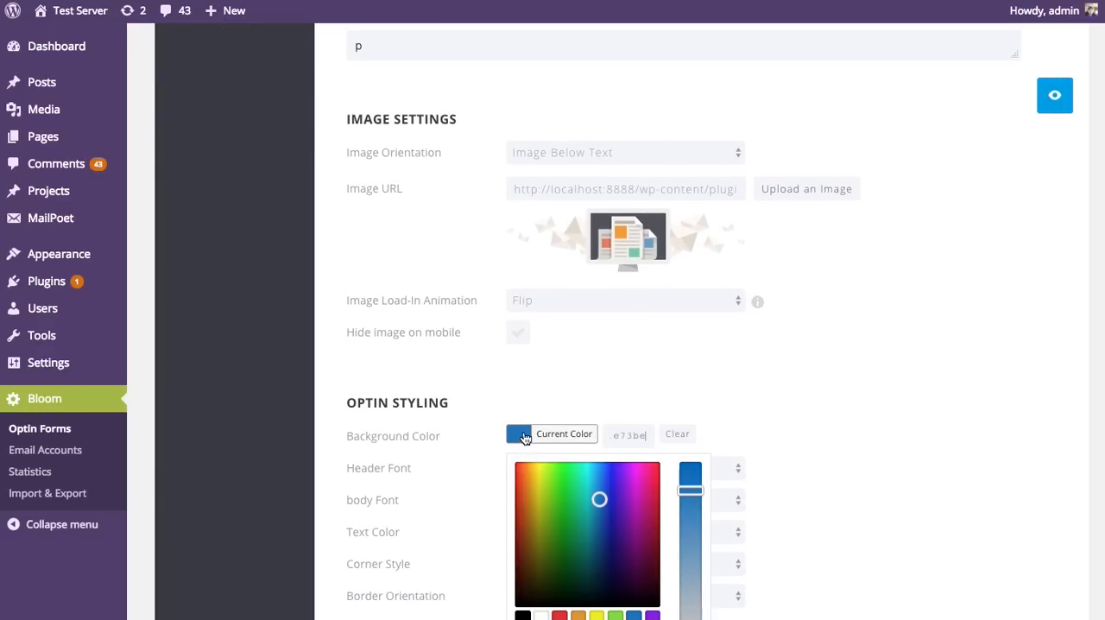
click(560, 594)
scroll(873, 393, down, 10)
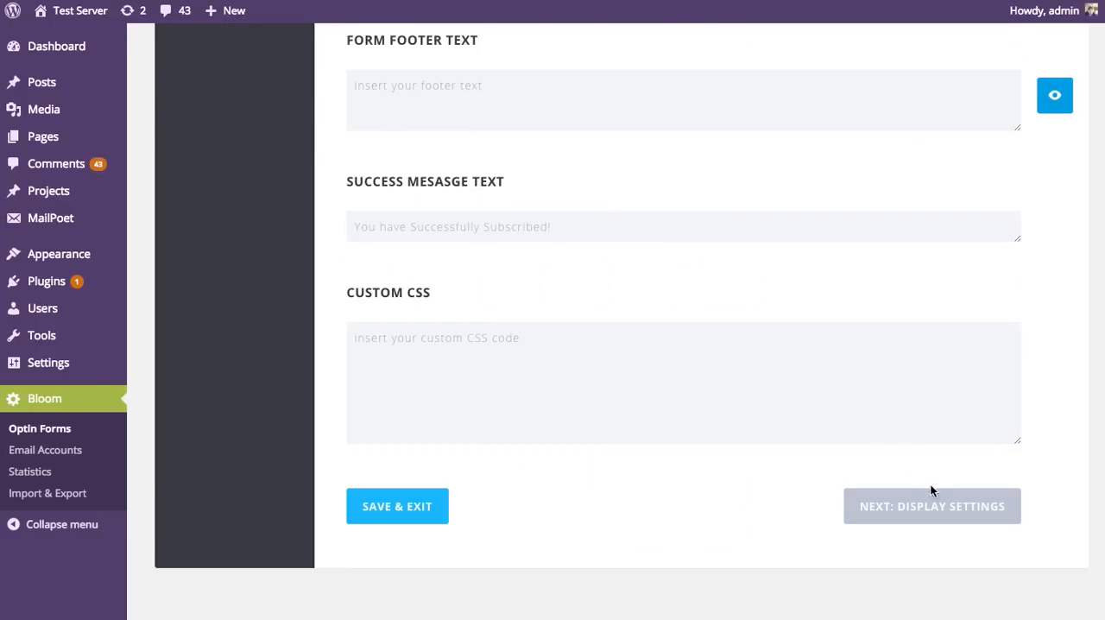
click(435, 511)
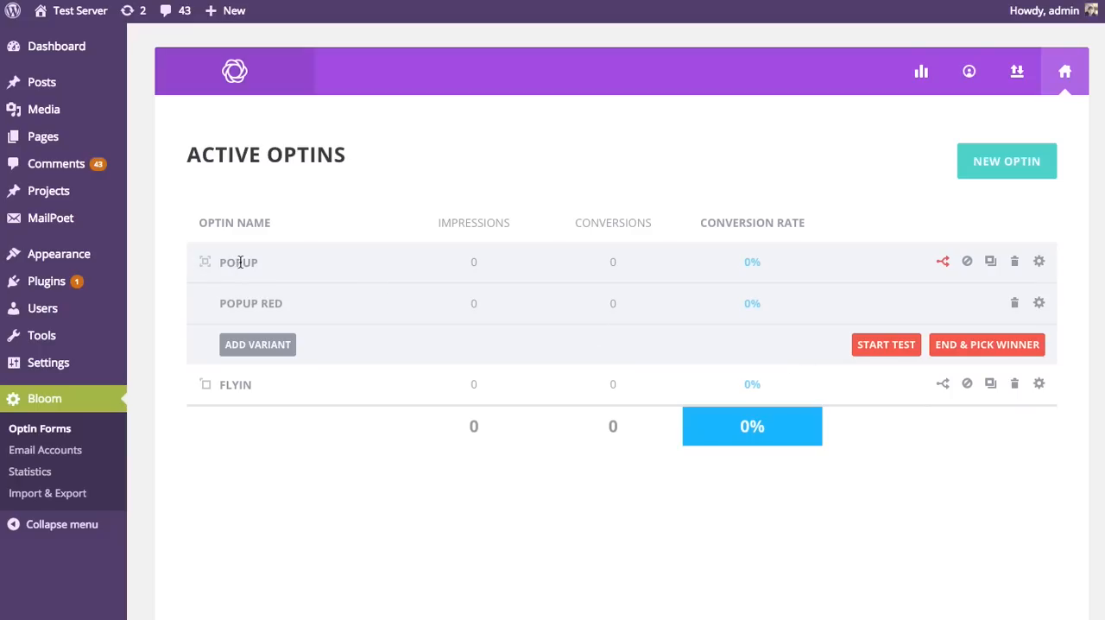
Step: Start the A/B test between Popup and Popup Red, pausing it once and starting it again
drag(214, 301, 780, 303)
click(786, 303)
click(876, 346)
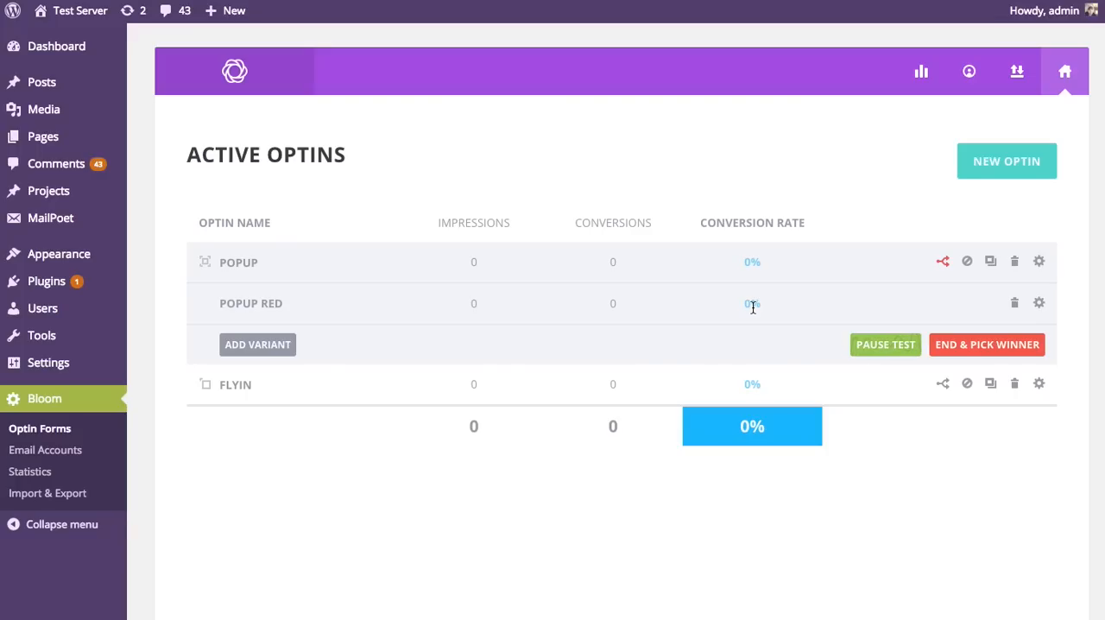
click(876, 349)
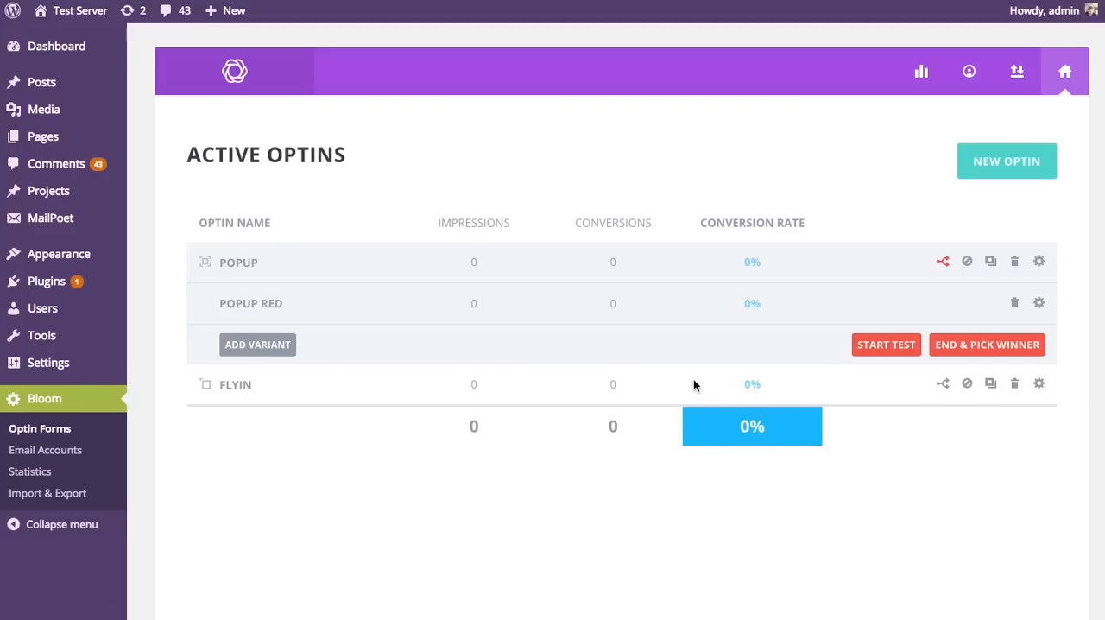
click(870, 349)
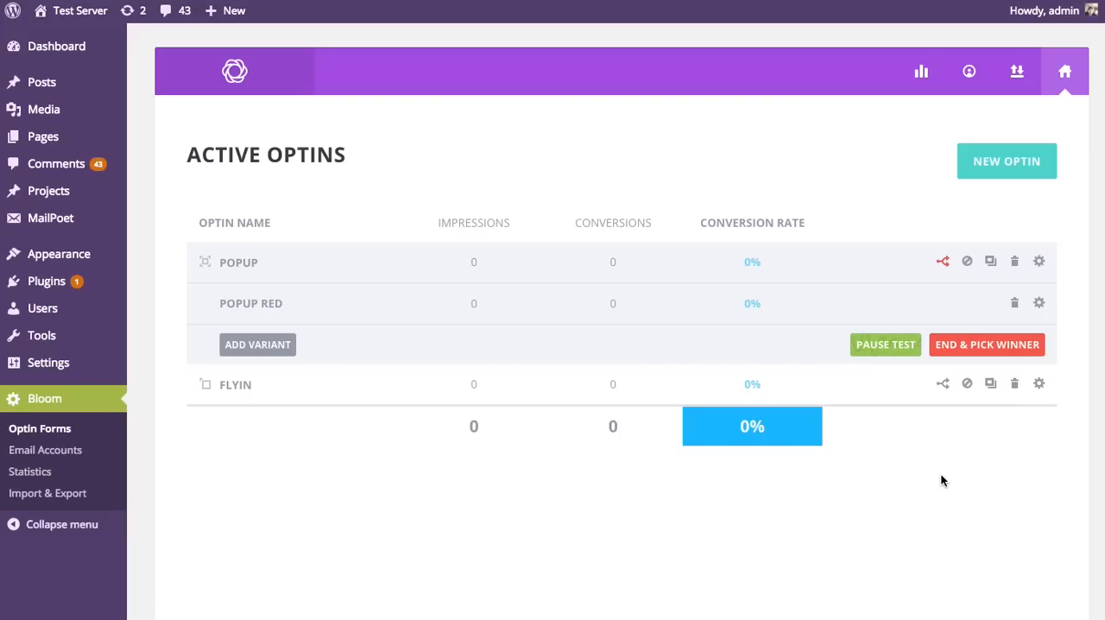
Step: End the Popup A/B test and pick the winning variant
click(983, 346)
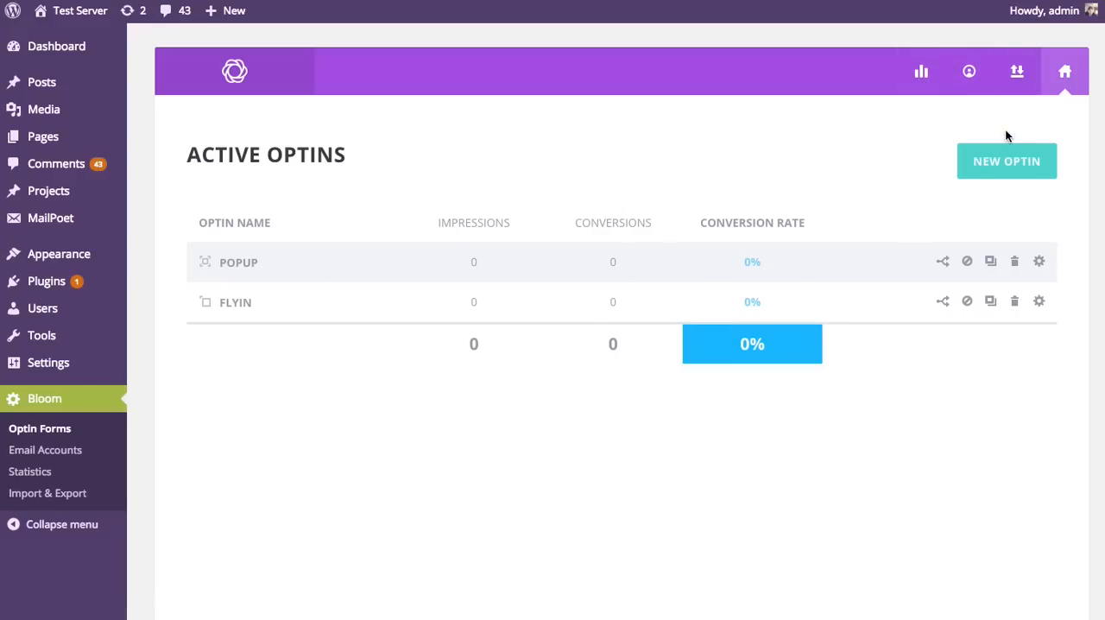
Step: Look over Bloom's Import/Export page and open the list of email accounts
click(1015, 74)
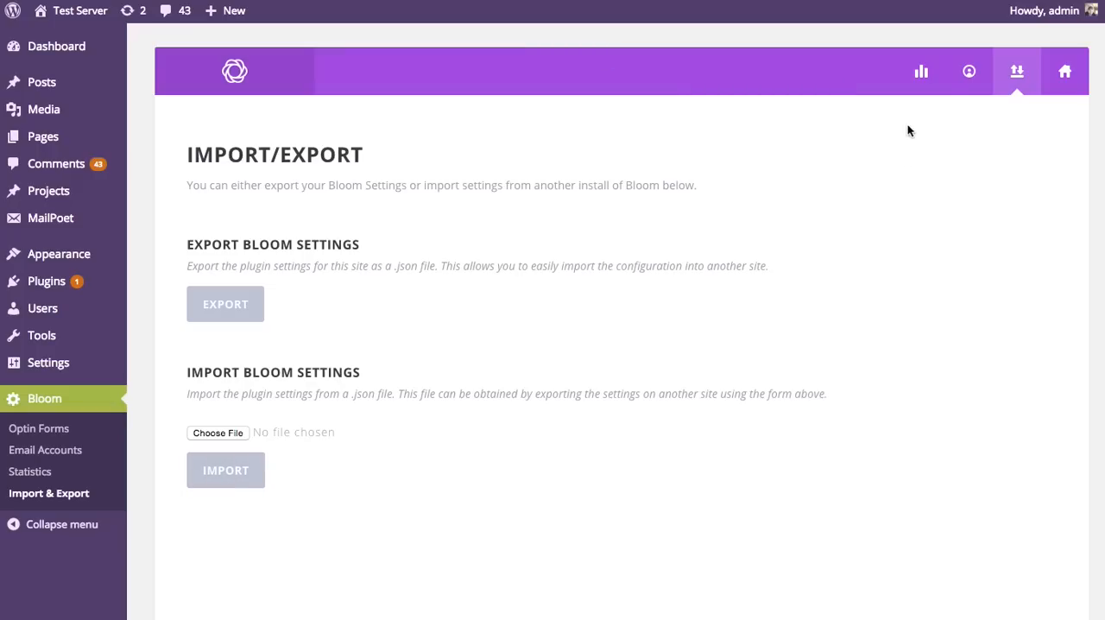
click(964, 82)
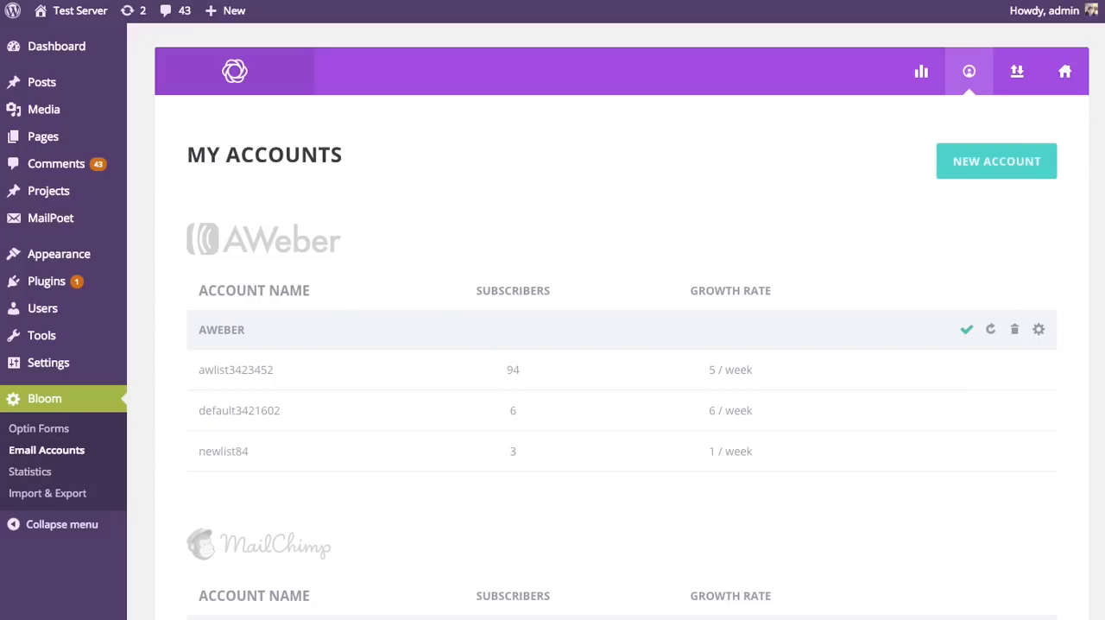
drag(1104, 79, 1091, 39)
Step: View the AWeber account's authorization settings, exit them, and look through the connected email accounts
click(1039, 332)
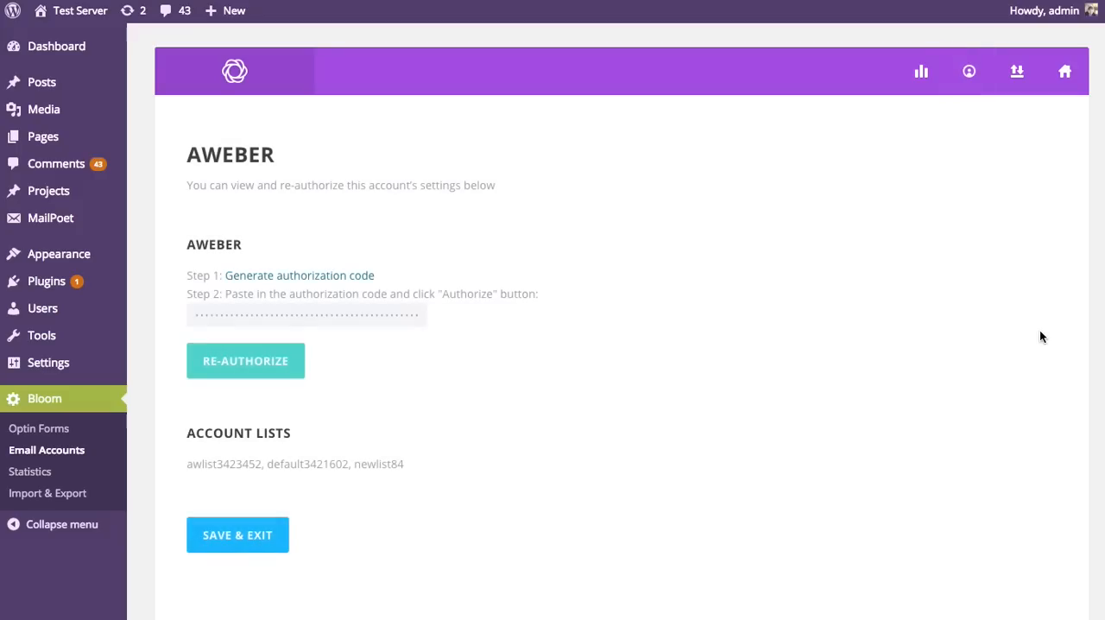
click(274, 526)
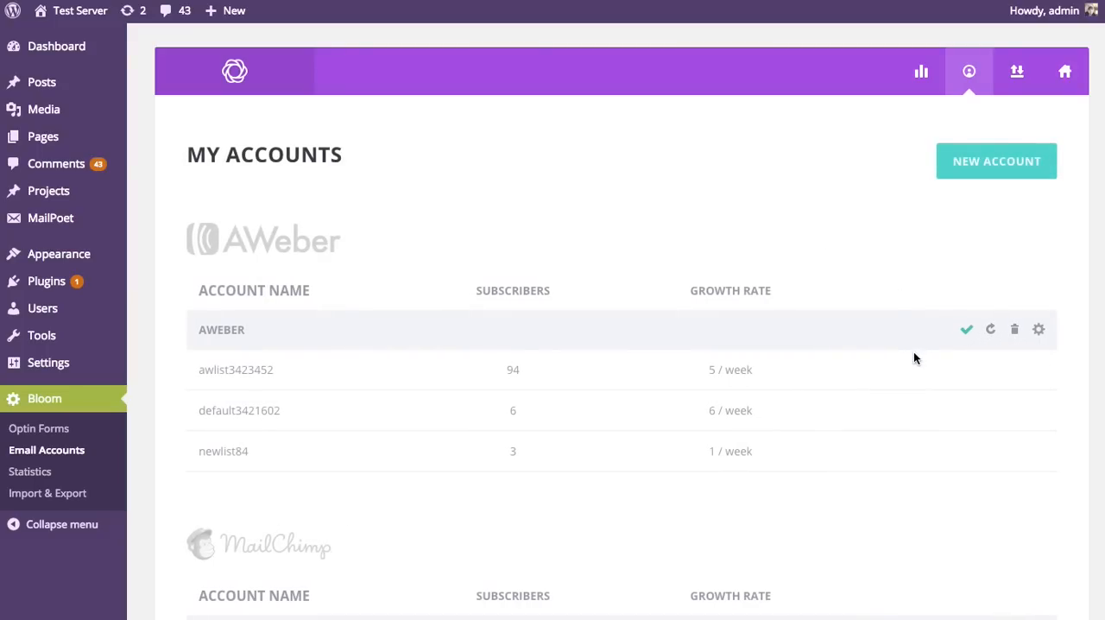
scroll(964, 329, down, 5)
scroll(749, 304, down, 10)
scroll(749, 303, up, 10)
Step: Remove the AWeber account from My Accounts and confirm the removal
click(1014, 330)
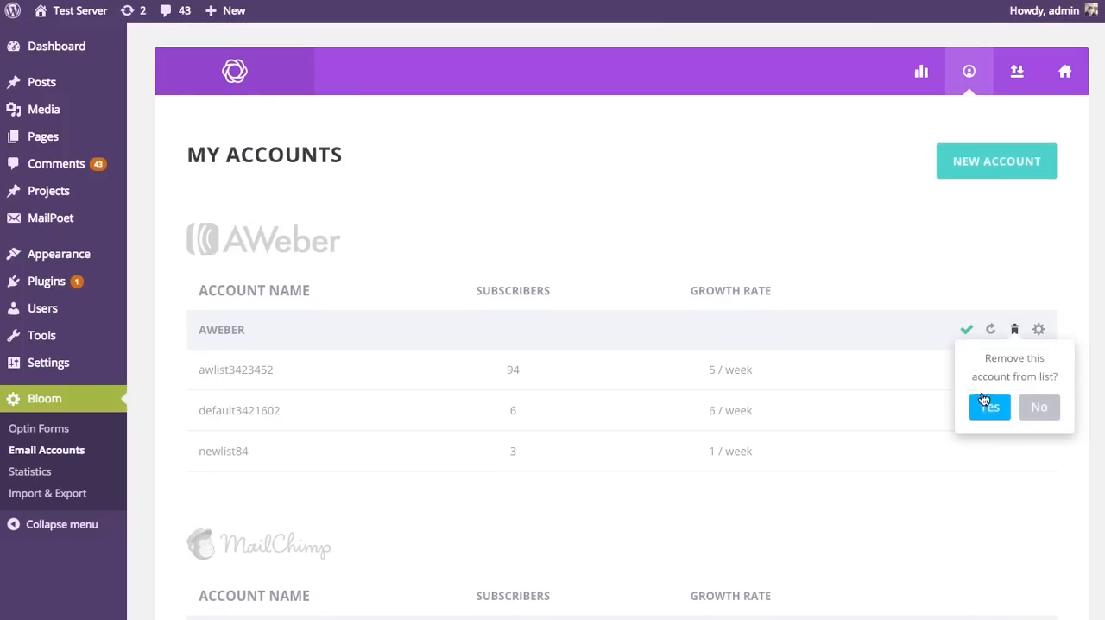
click(989, 407)
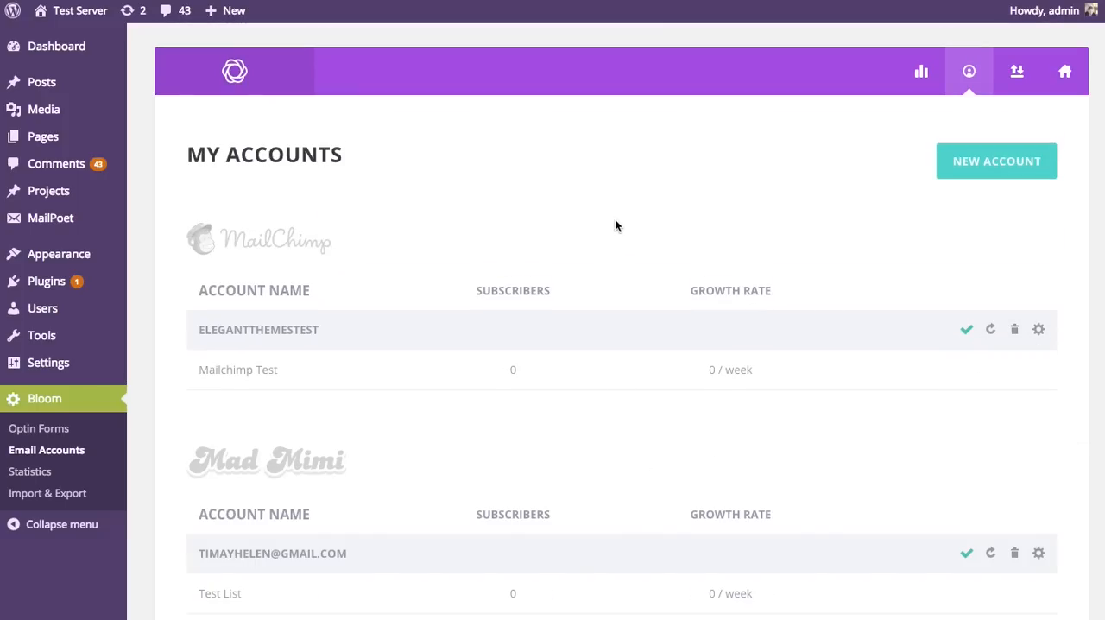
scroll(627, 230, down, 10)
scroll(648, 283, up, 10)
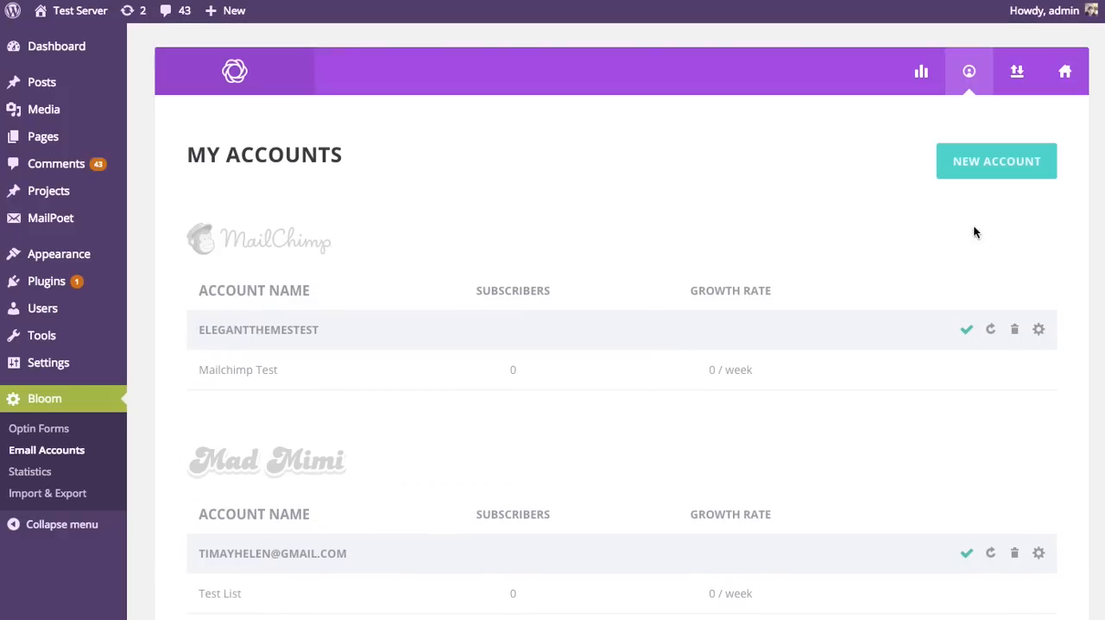
Step: Begin a new email account with AWeber as the provider and Aweber Account as the account name
click(985, 170)
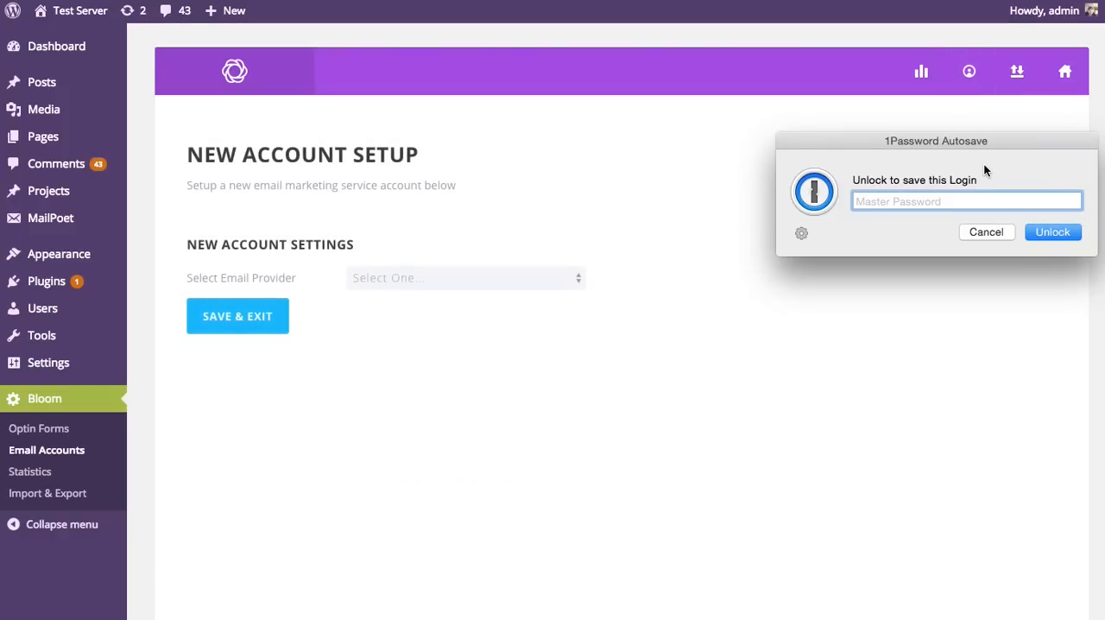
click(985, 233)
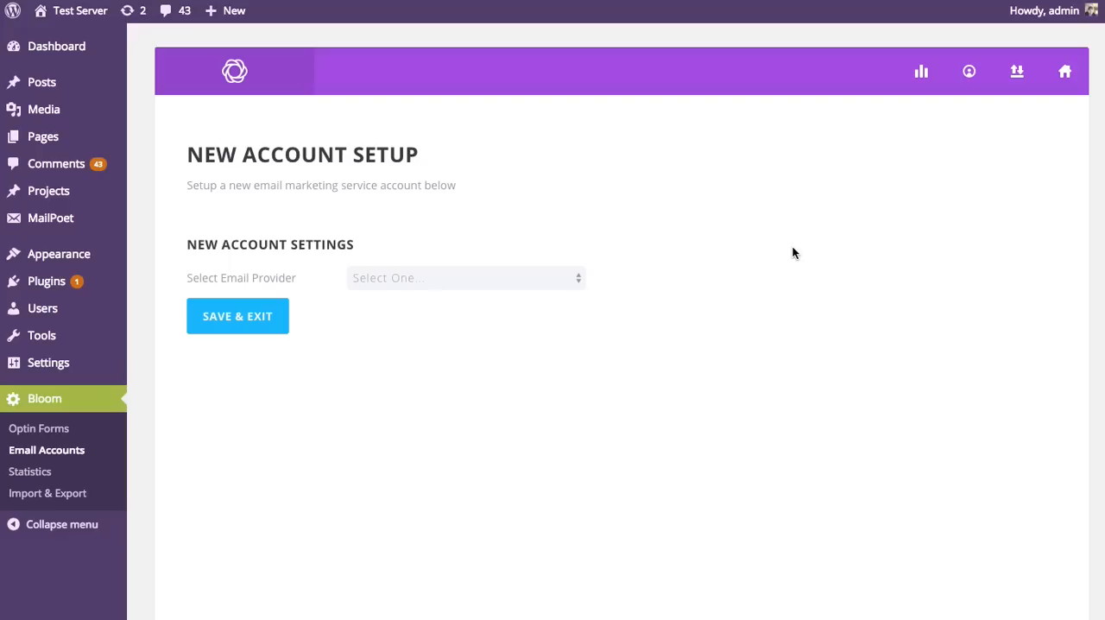
click(562, 280)
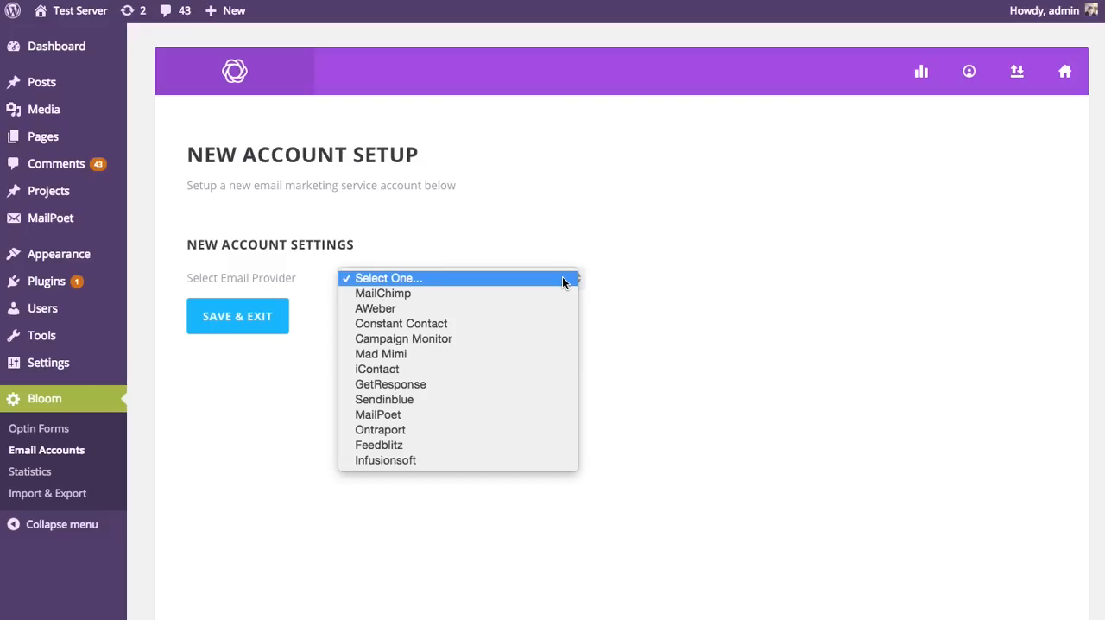
click(399, 310)
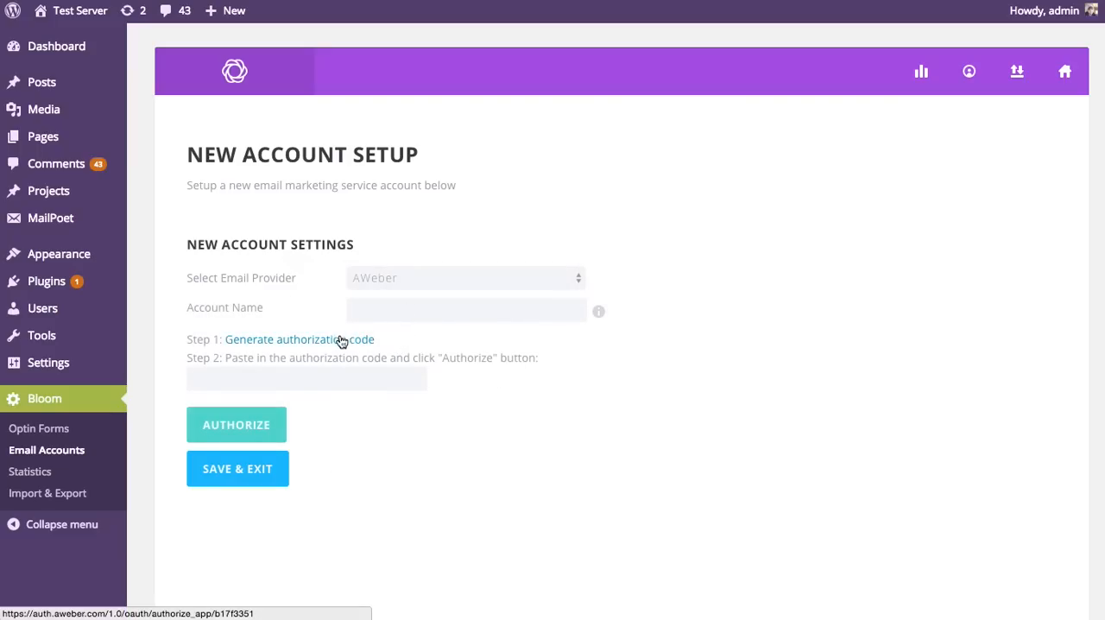
click(388, 312)
text(Aweber)
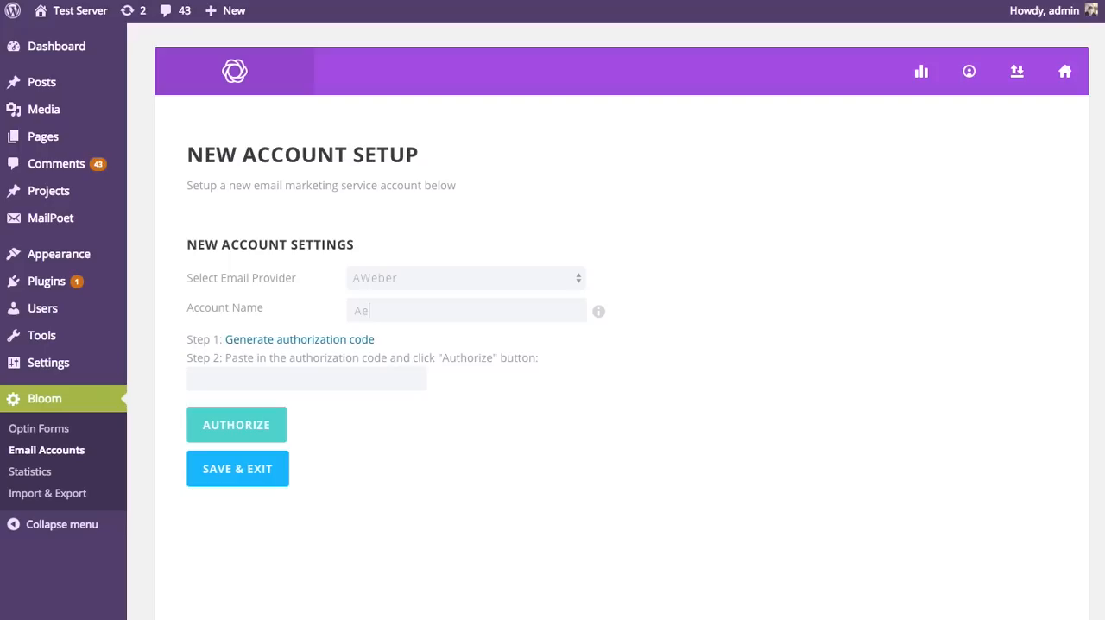
text( Account)
Step: Generate the AWeber authorization code, entering the password manager's master password to fill the login, allow access, and copy the code
click(289, 342)
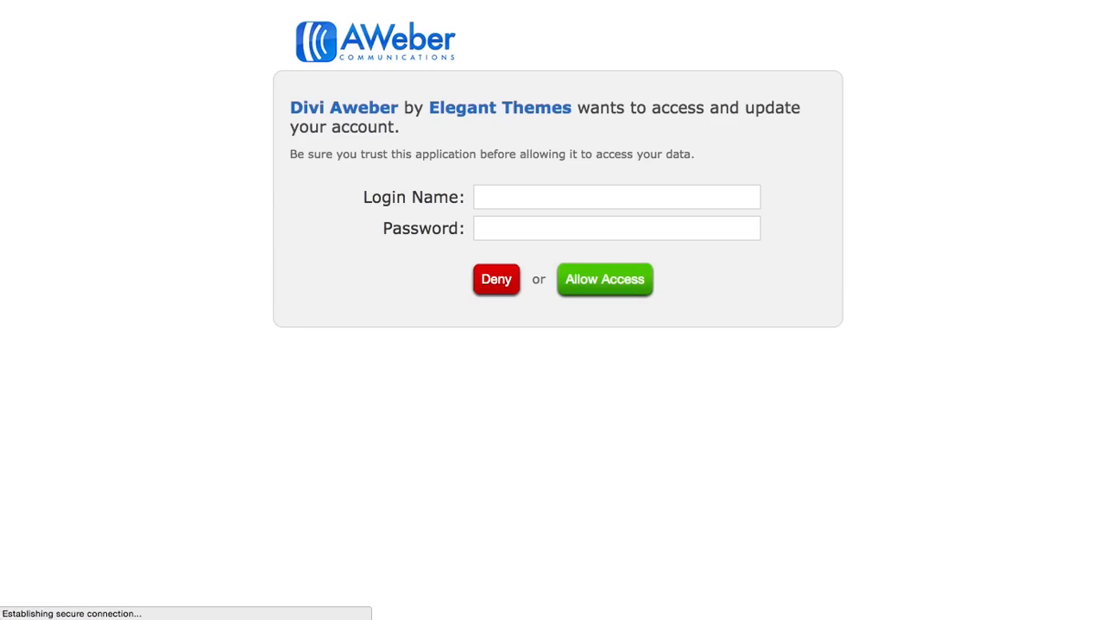
key(super+backslash)
text(•••••)
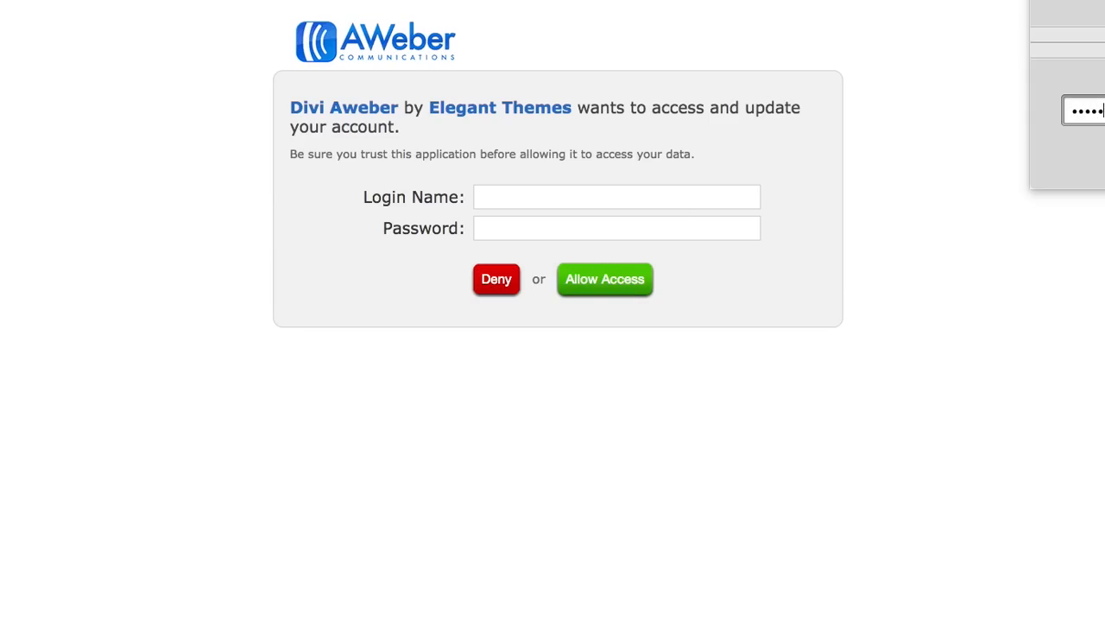
key(Return)
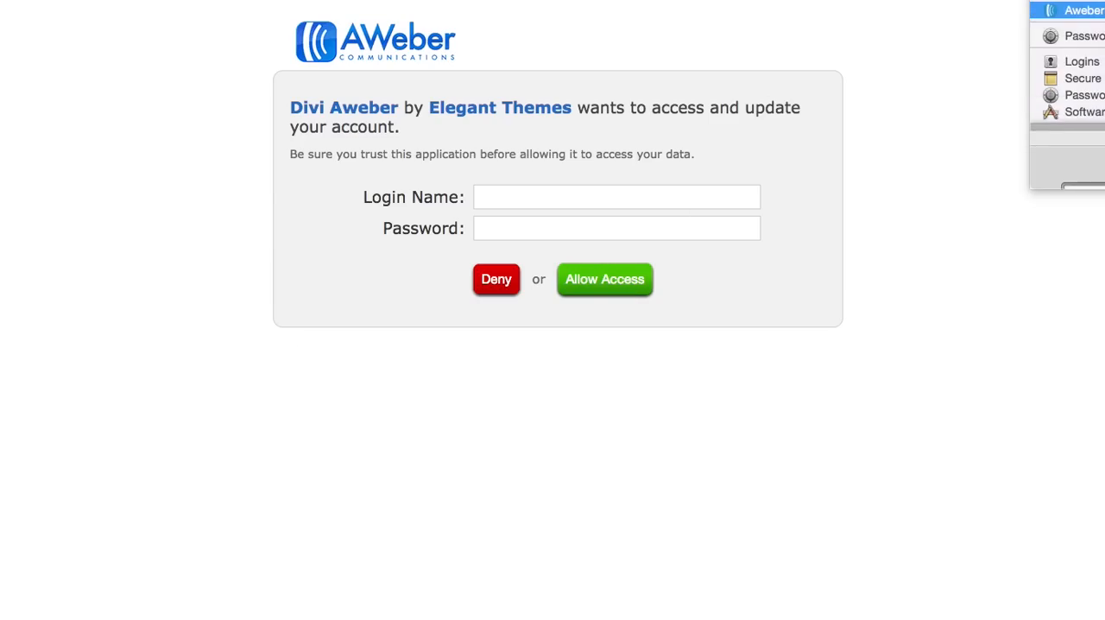
click(1096, 17)
click(619, 283)
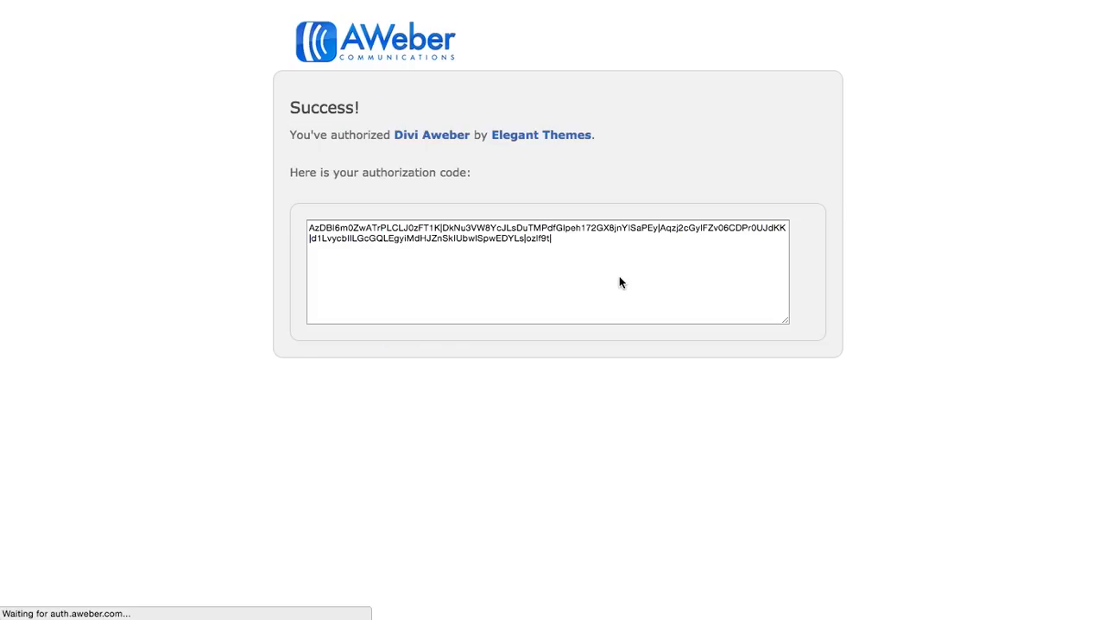
click(619, 276)
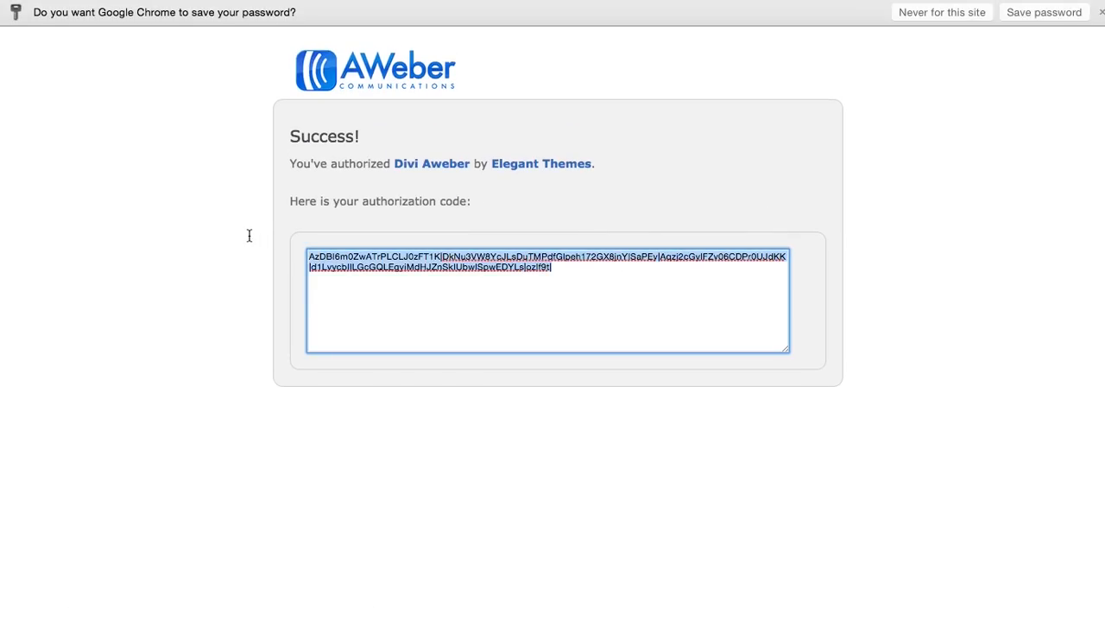
key(super+w)
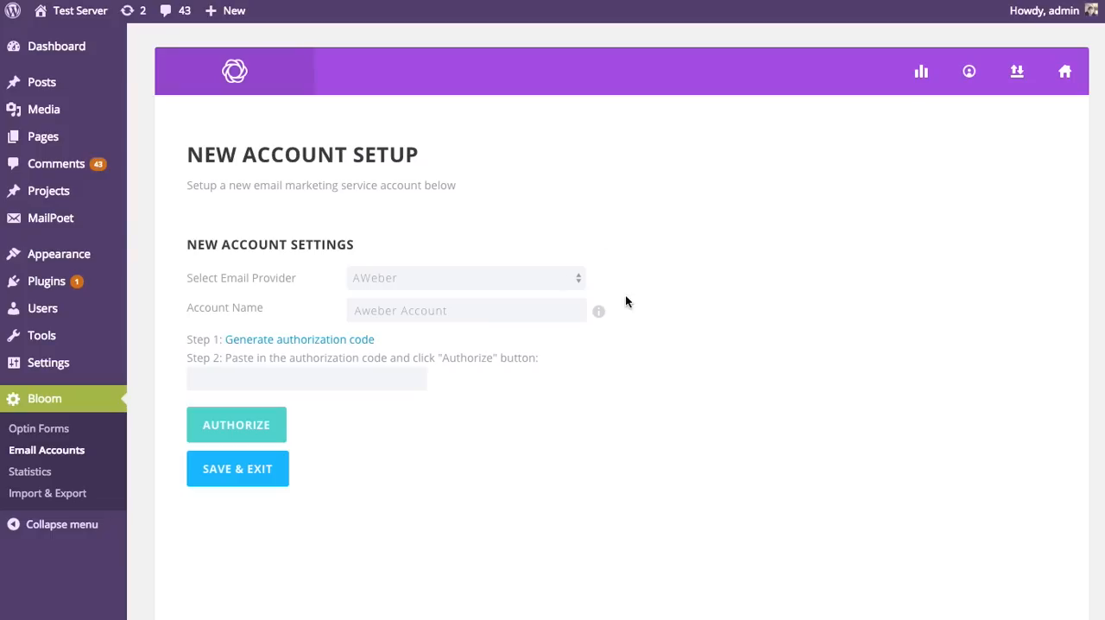
Step: Paste the authorization code into the new AWeber account's setup and try to authorize it
click(222, 375)
key(super+v)
drag(298, 378, 579, 416)
key(super+v)
click(238, 424)
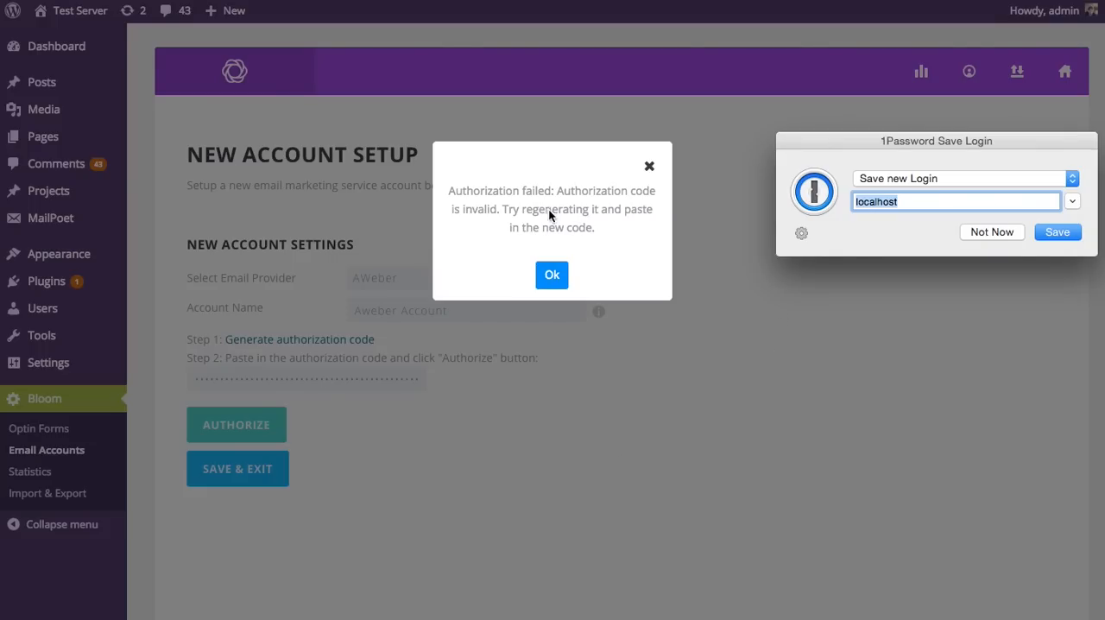
Step: Dismiss the failed authorization, save and exit the Aweber Account setup, and remove that account from My Accounts
click(554, 278)
click(990, 233)
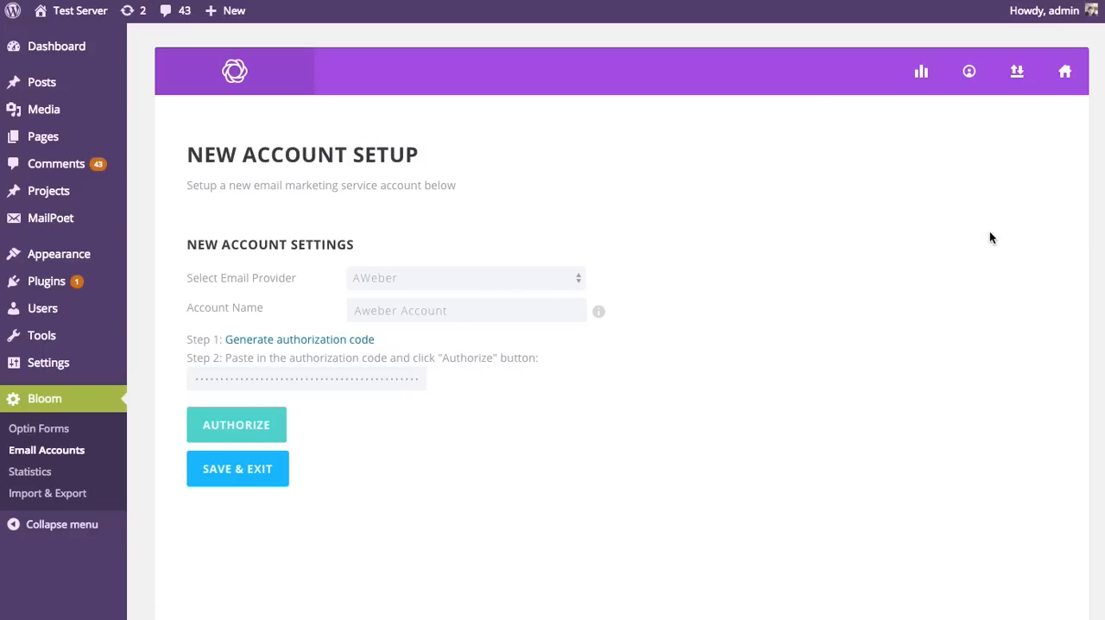
click(256, 468)
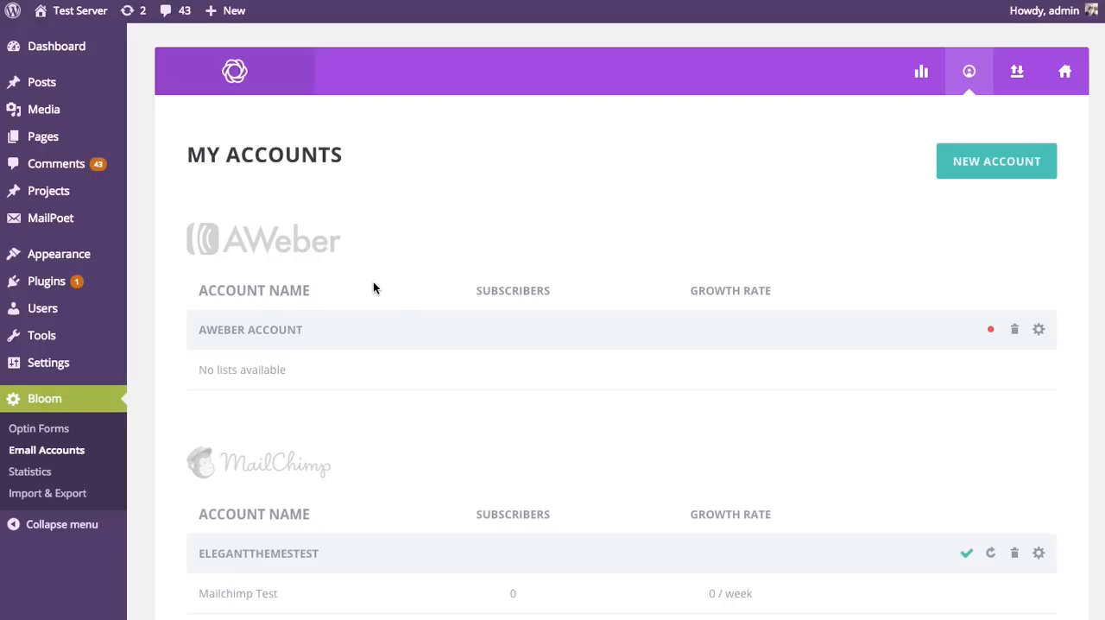
click(1015, 334)
click(985, 411)
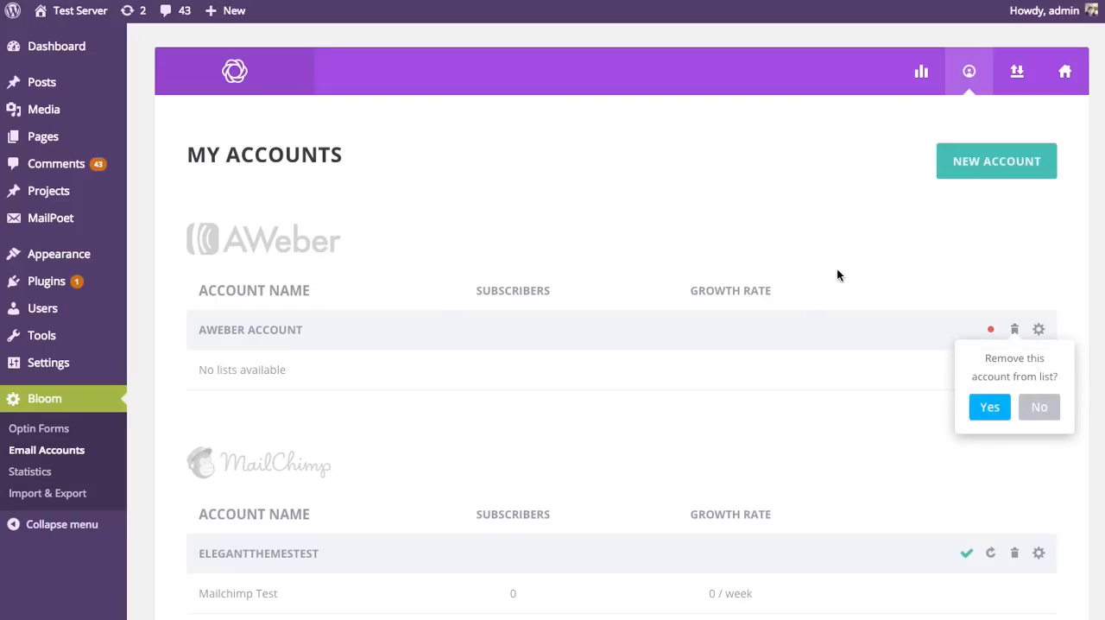
Step: Begin a new email account with AWeber as the provider and AWeber as the account name
click(981, 163)
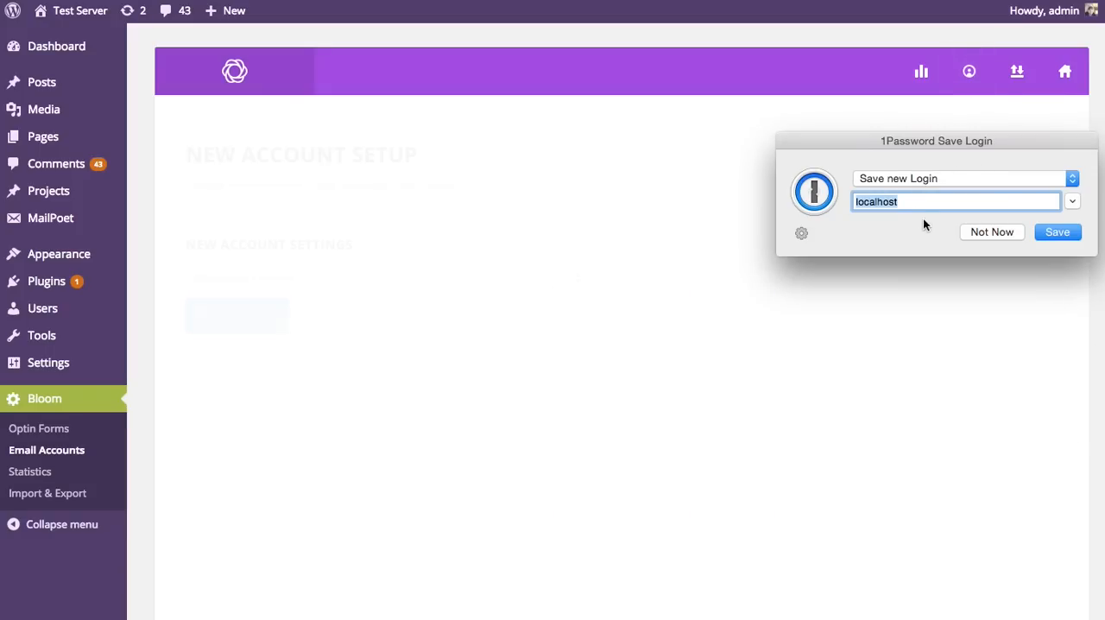
click(990, 231)
click(519, 283)
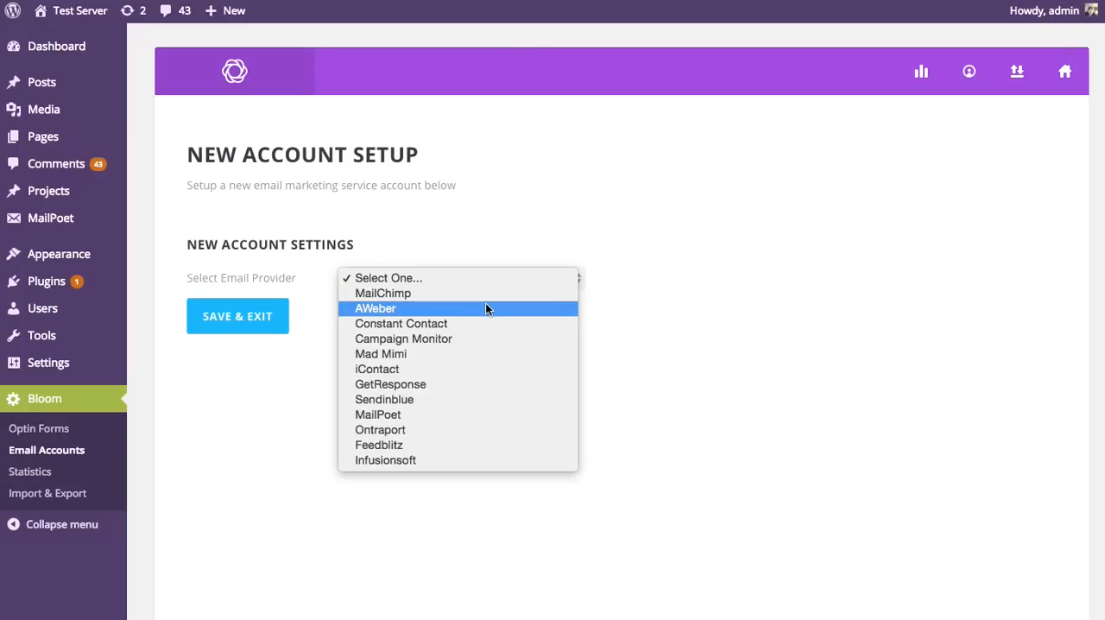
click(486, 305)
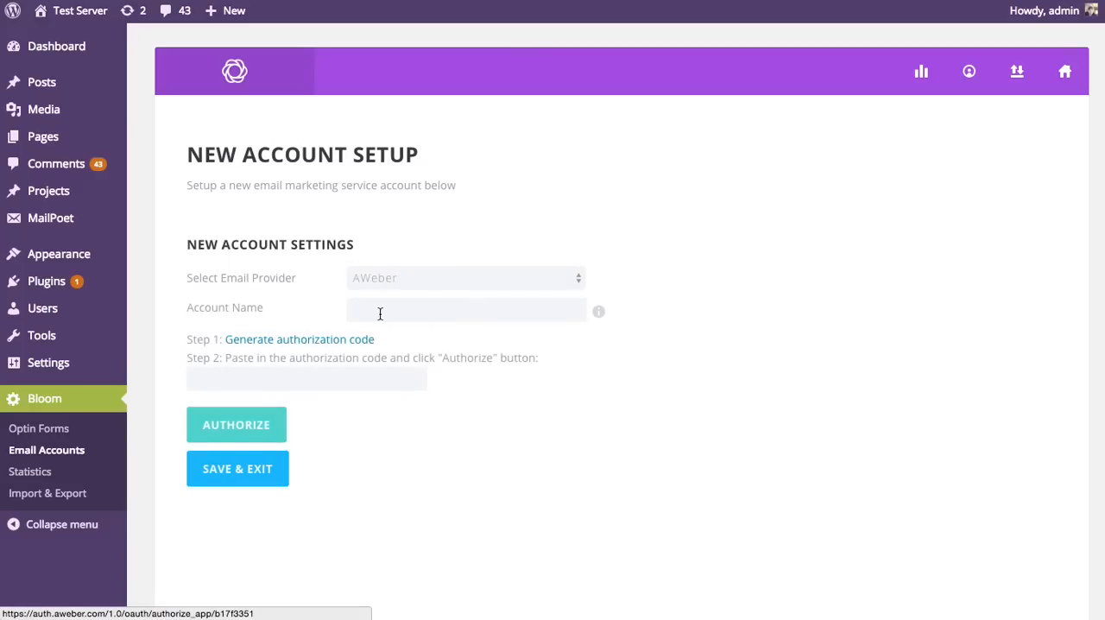
click(362, 311)
text(AWeber)
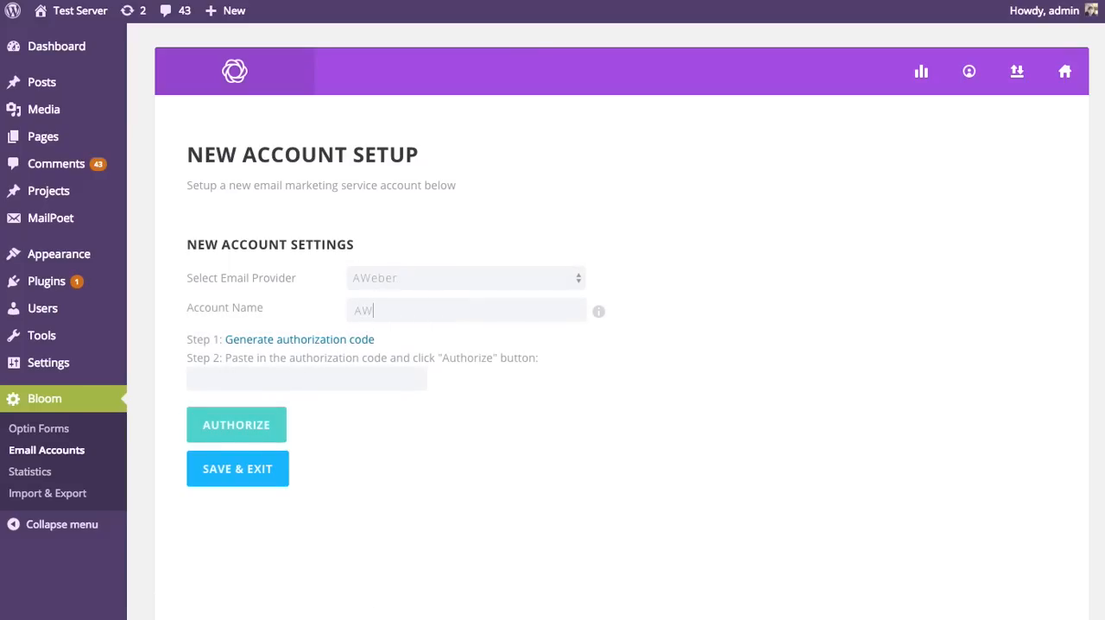
Step: Generate a new AWeber authorization code, allowing access with the filled-in login name and password, and copy the code
click(288, 341)
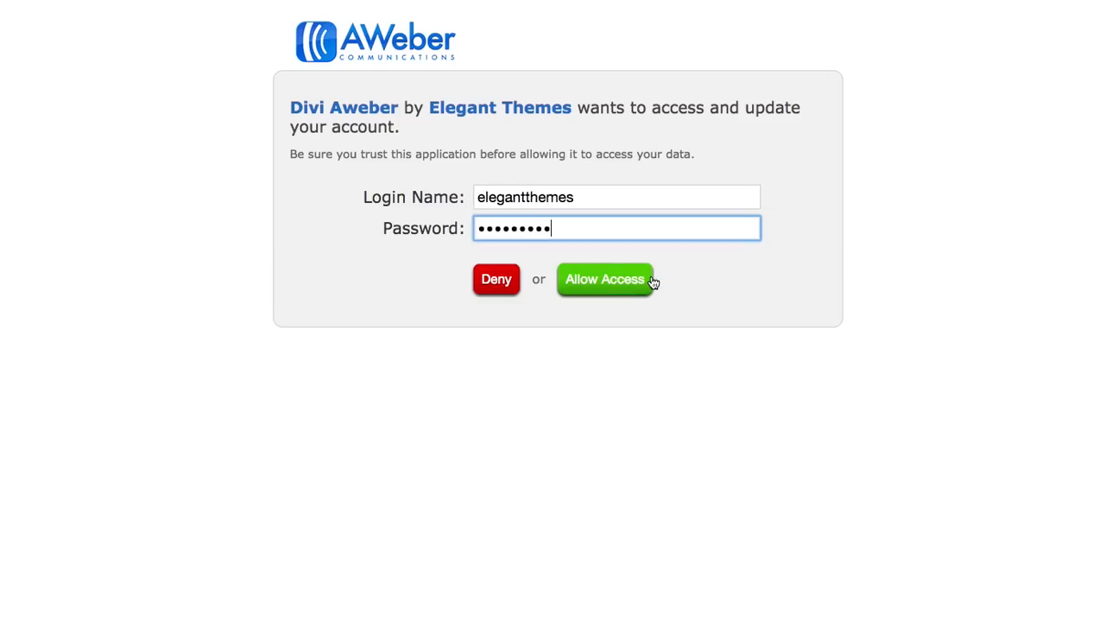
click(656, 280)
click(522, 270)
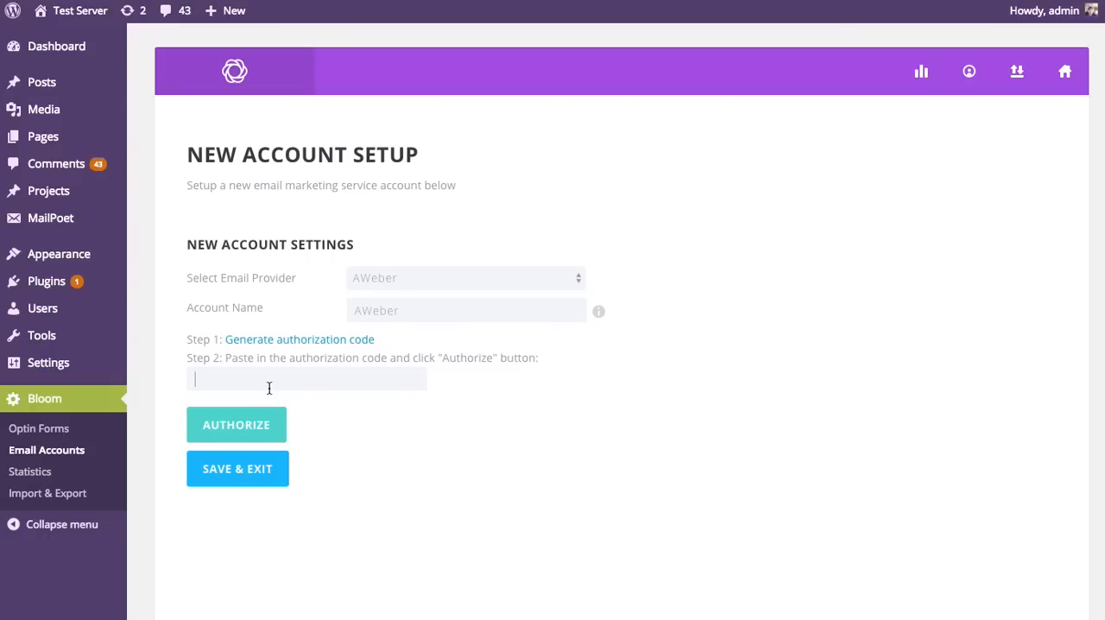
Step: Paste the authorization code into the AWeber account setup, authorize the account without saving the login, and save and exit
click(270, 386)
key(ctrl+v)
click(273, 428)
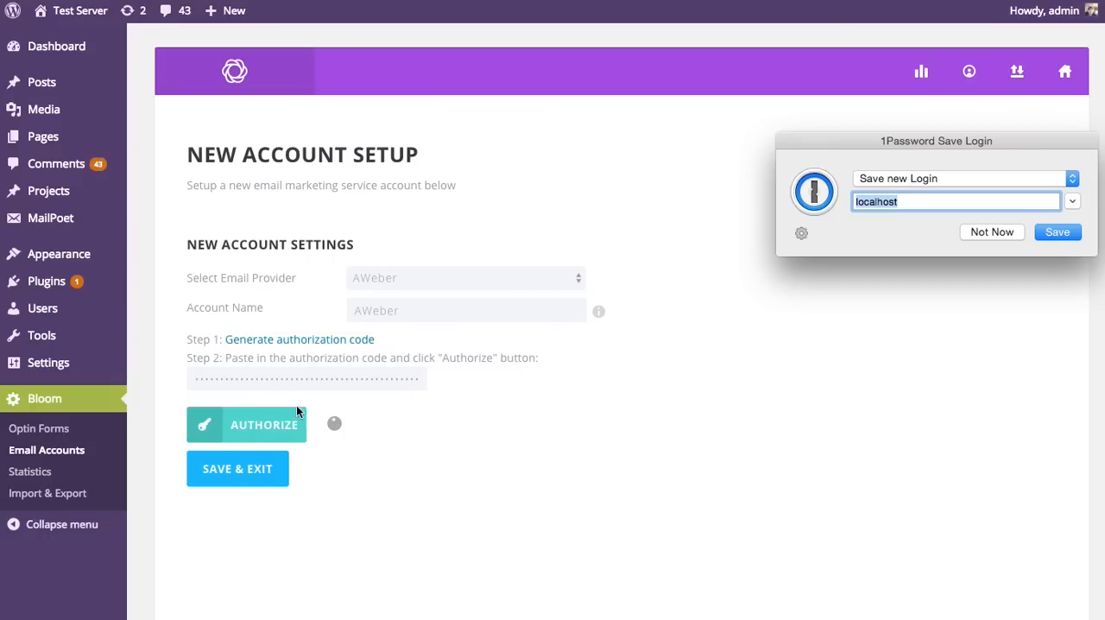
click(992, 231)
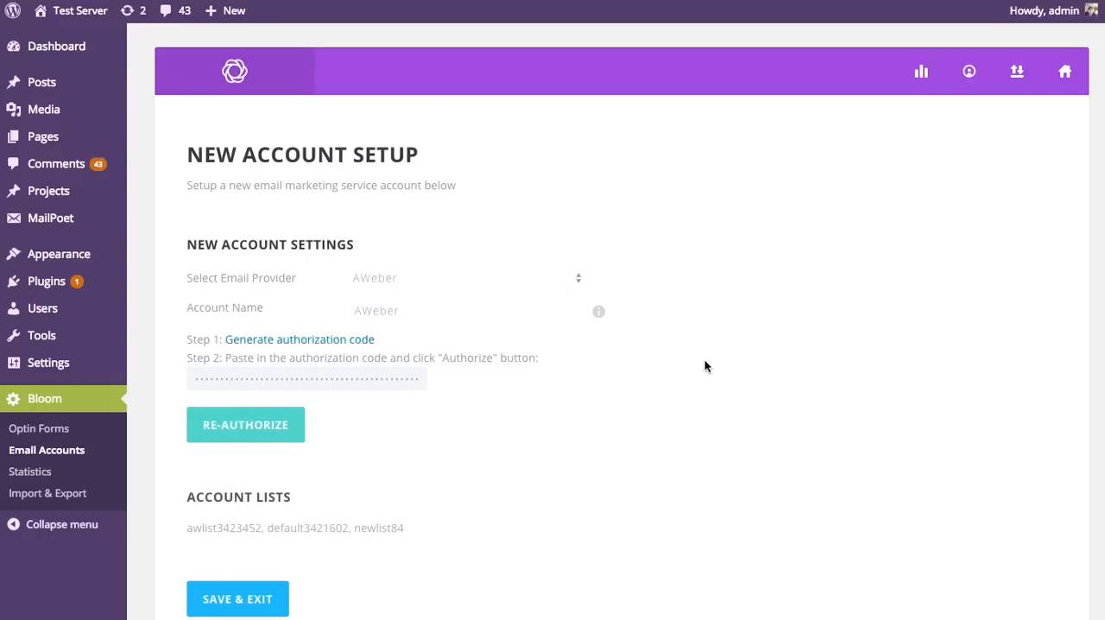
scroll(699, 371, down, 2)
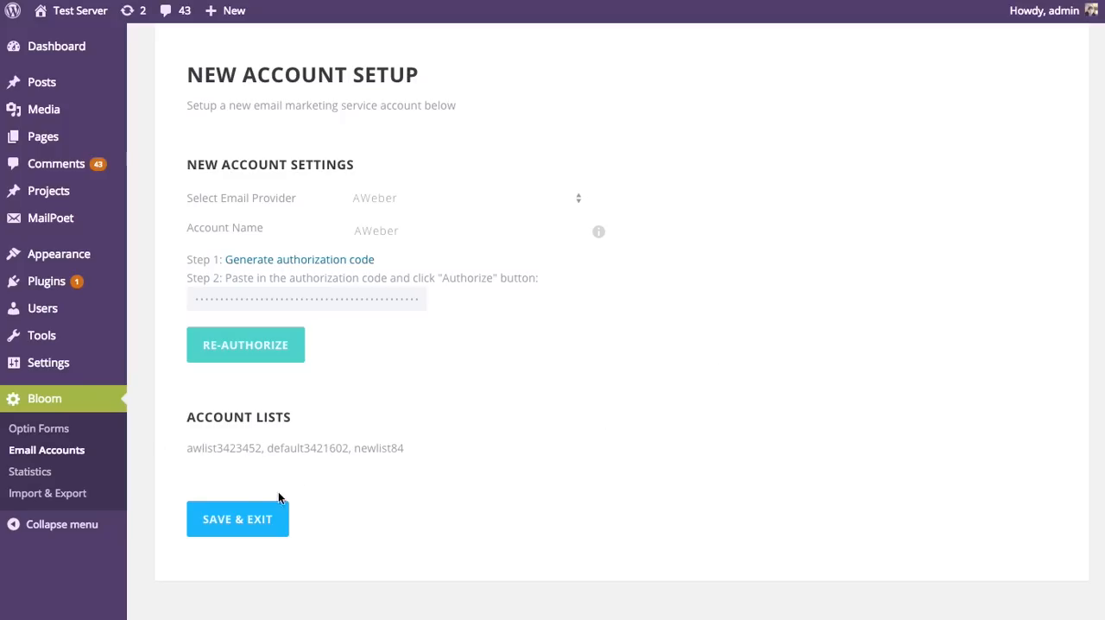
click(266, 520)
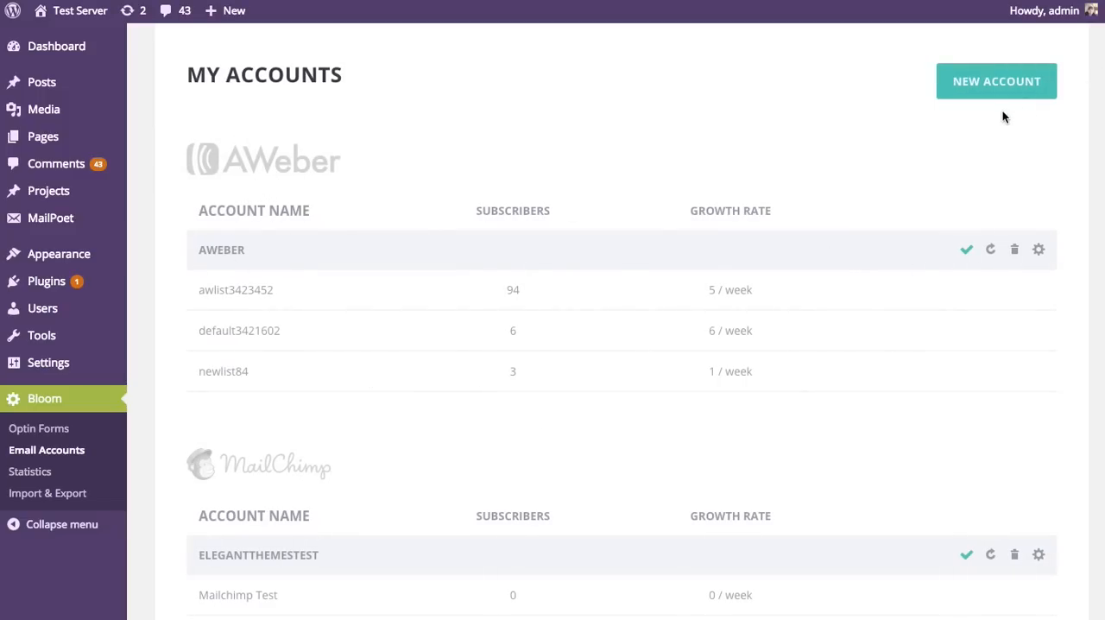
Step: Review the connected providers in My Accounts with their lists, subscribers and growth rates
scroll(935, 123, up, 2)
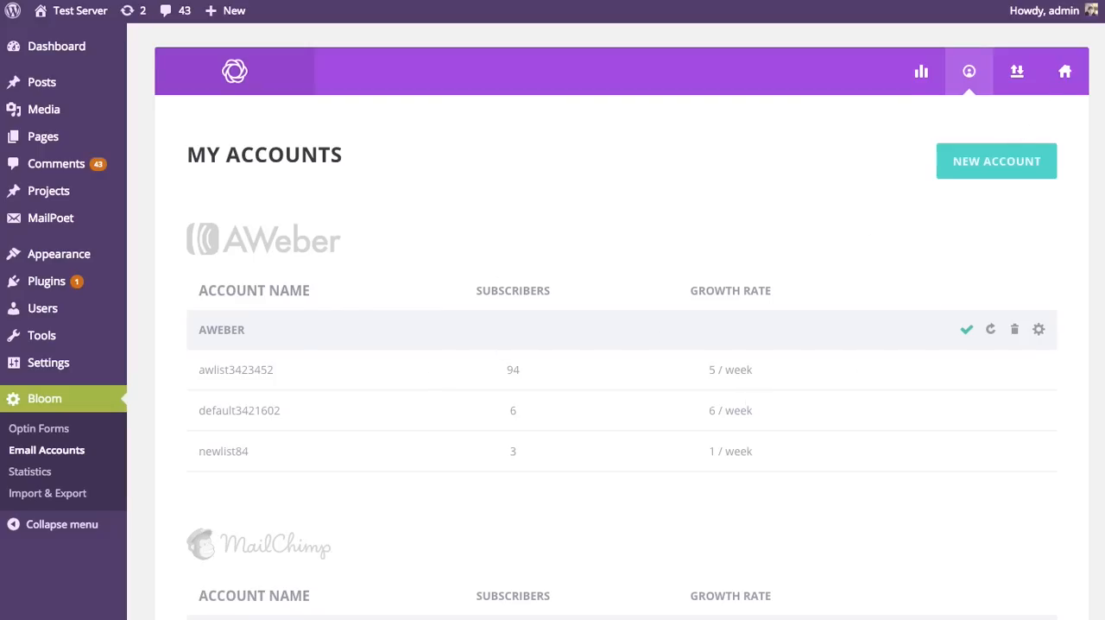
scroll(621, 321, down, 5)
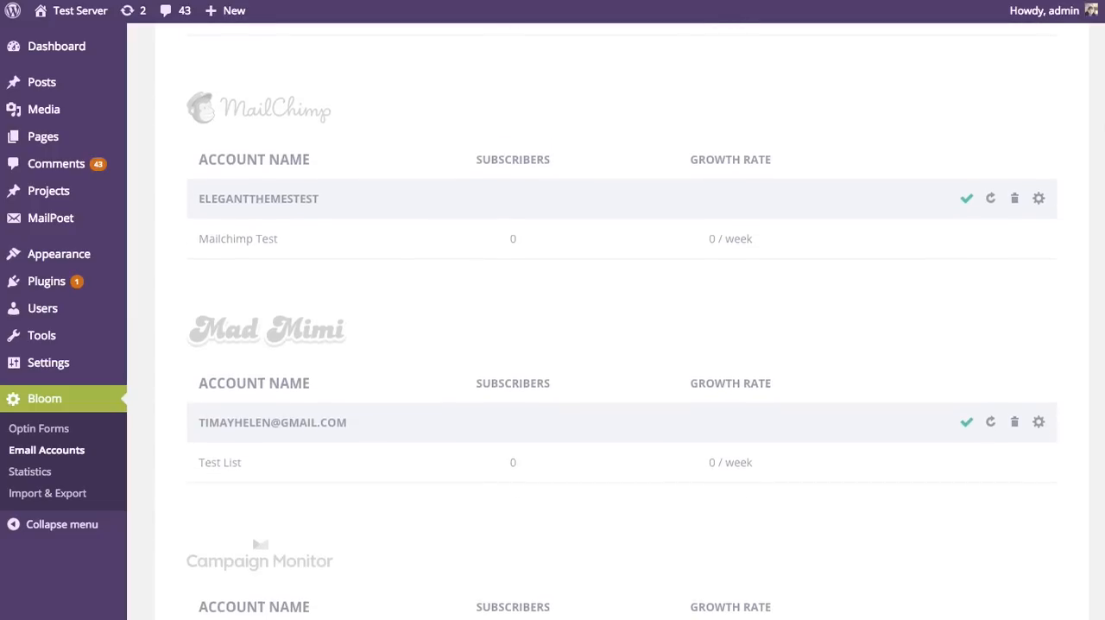
scroll(621, 321, up, 5)
scroll(621, 321, down, 2)
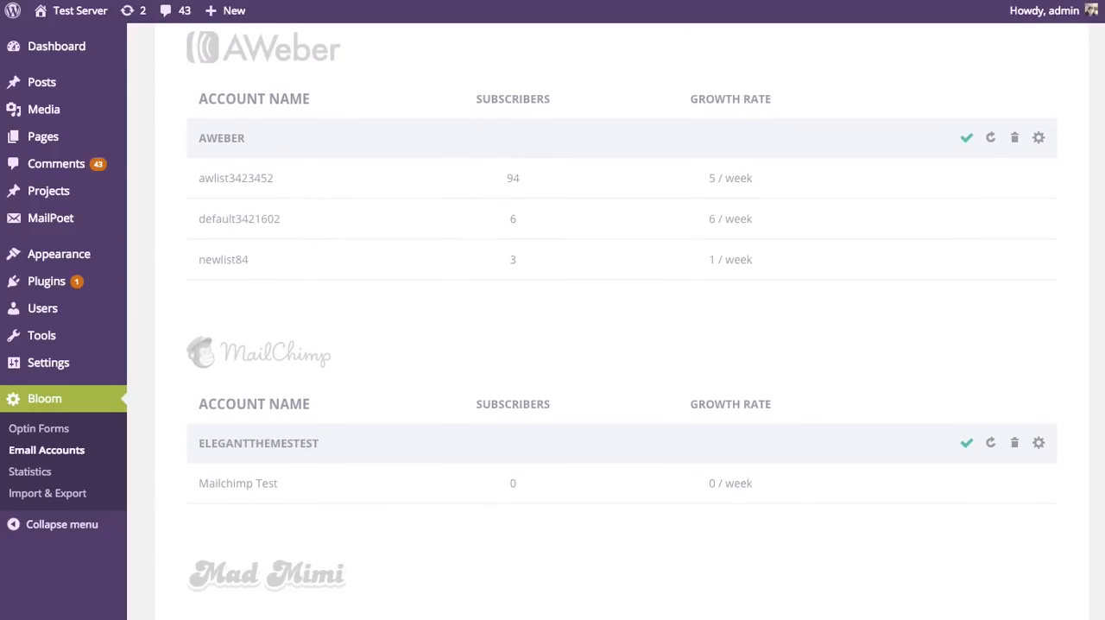
scroll(621, 321, down, 15)
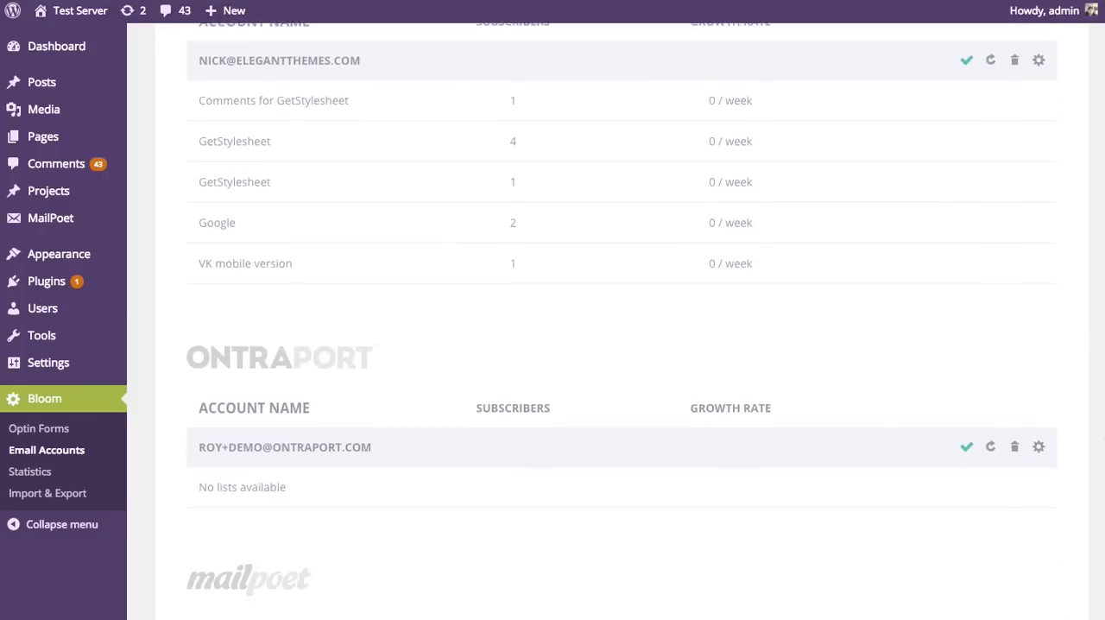
scroll(621, 321, up, 15)
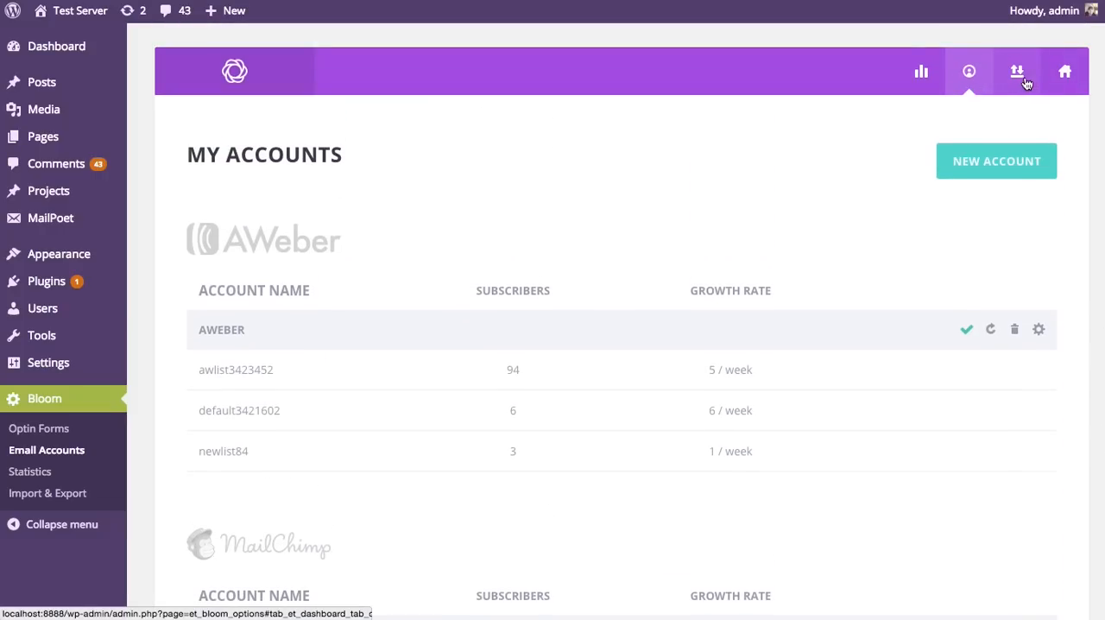
Step: Start a new Pop Up optin from the optin forms overview
click(1065, 71)
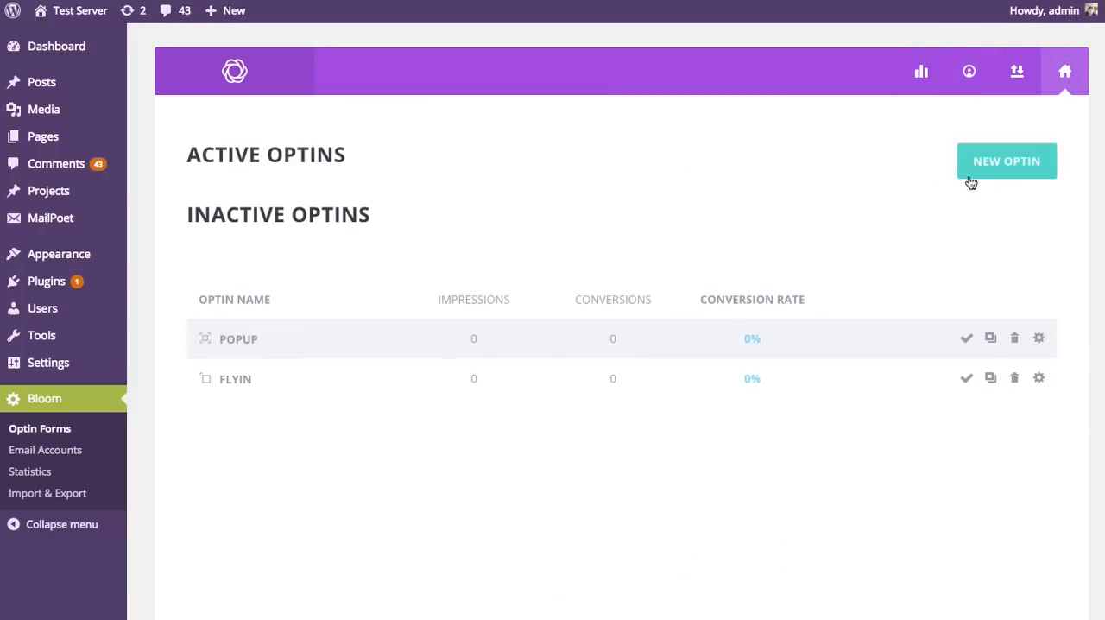
click(1009, 173)
click(1047, 226)
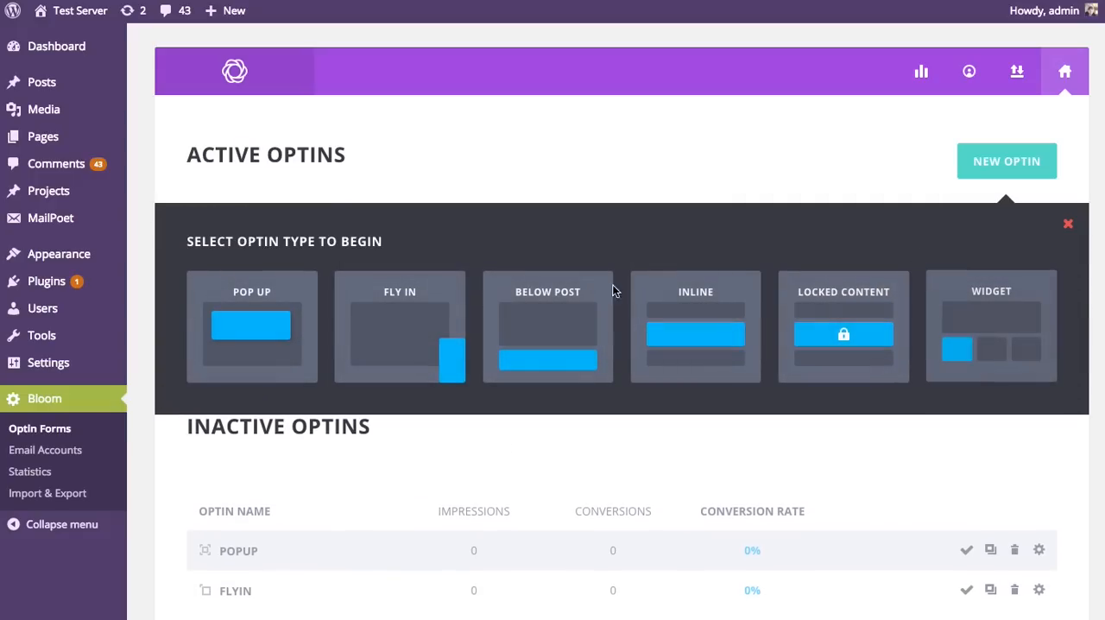
click(262, 315)
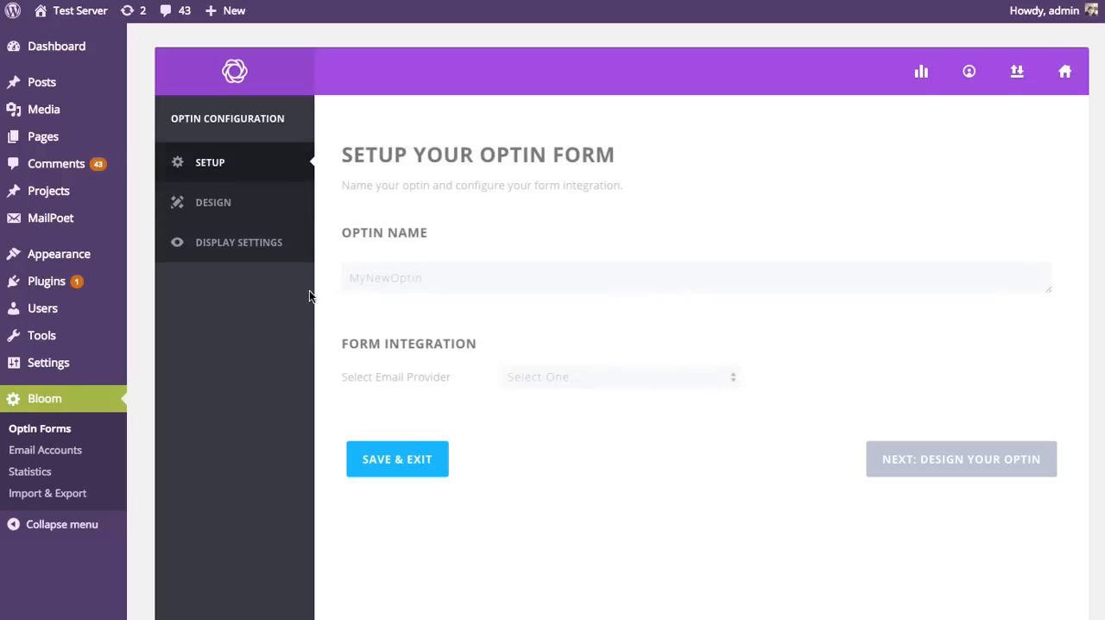
Step: Set the new optin's form integration to MailChimp with the elegantthemestest account and the Mailchimp Test email list
click(694, 355)
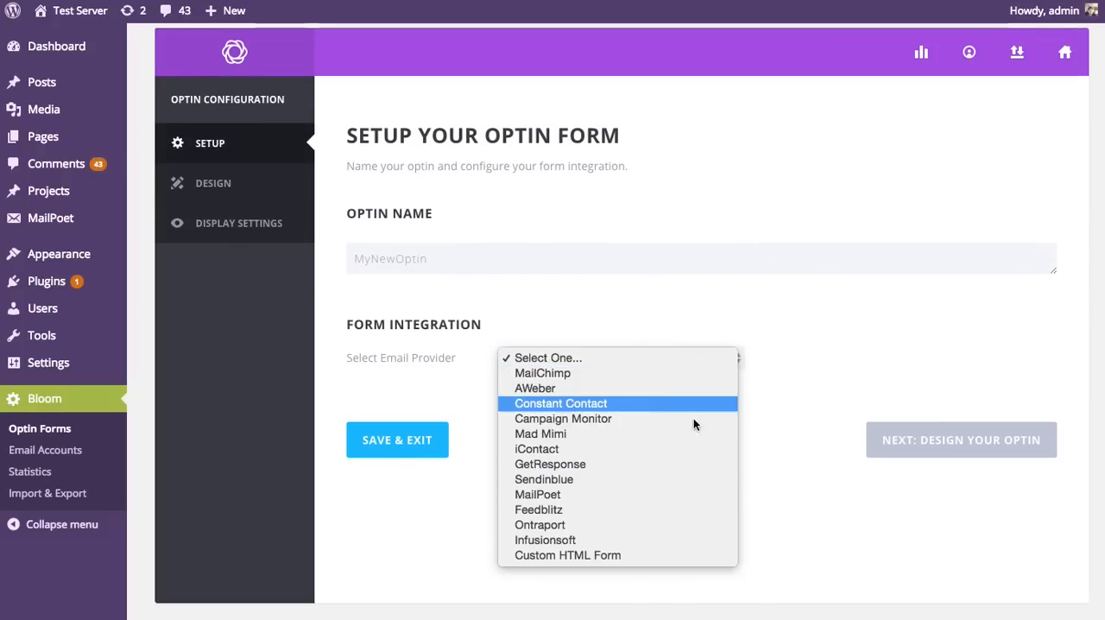
click(574, 378)
click(585, 395)
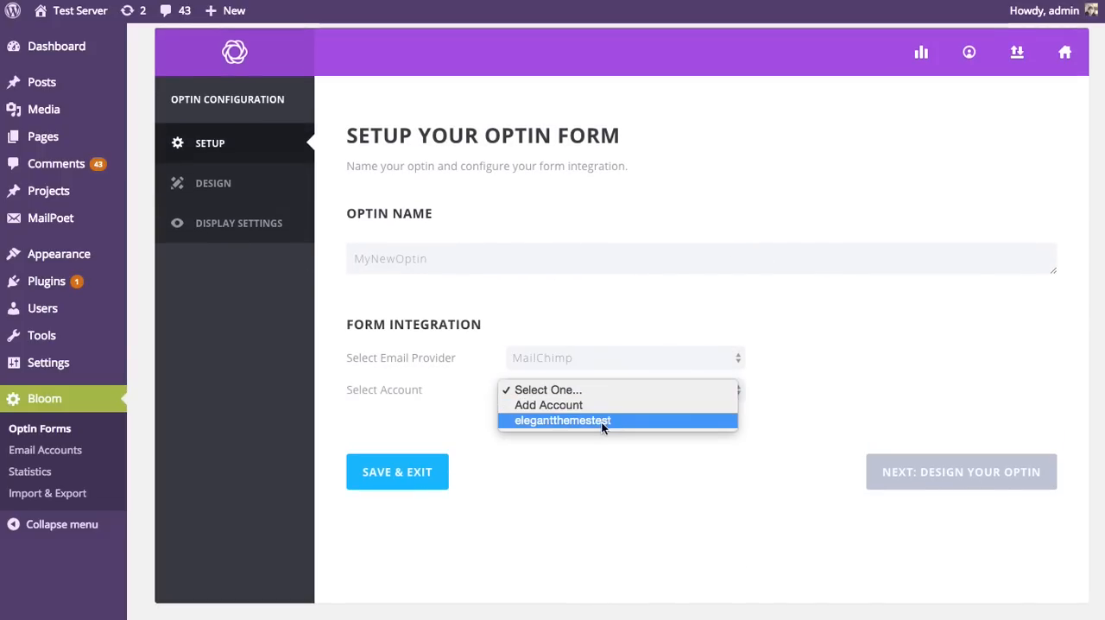
click(583, 422)
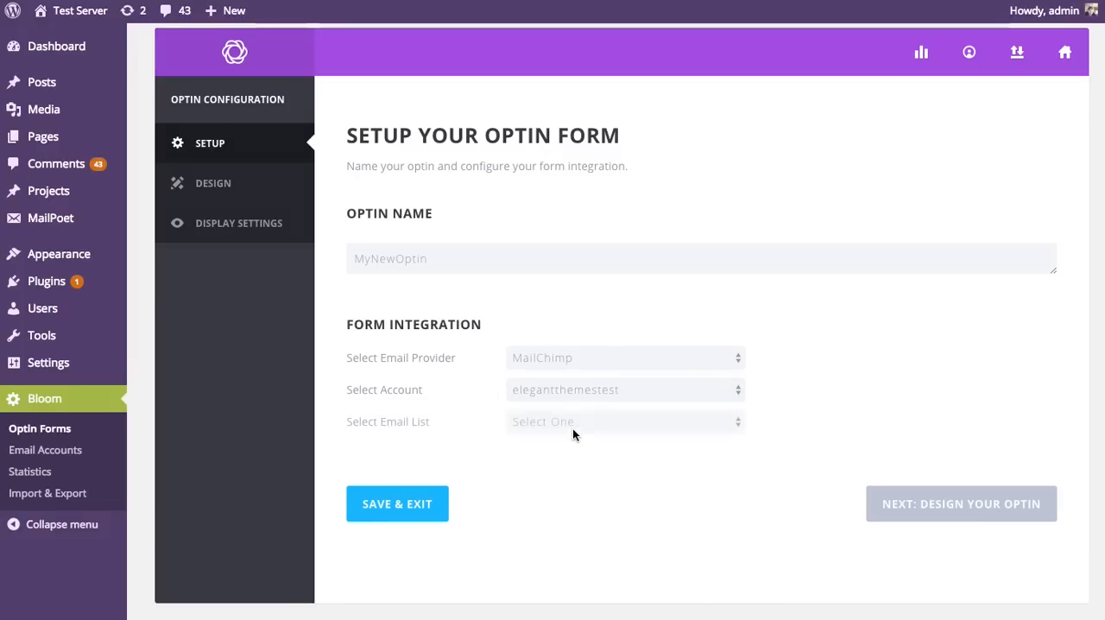
click(572, 432)
click(565, 440)
click(623, 359)
click(624, 358)
scroll(843, 326, up, 1)
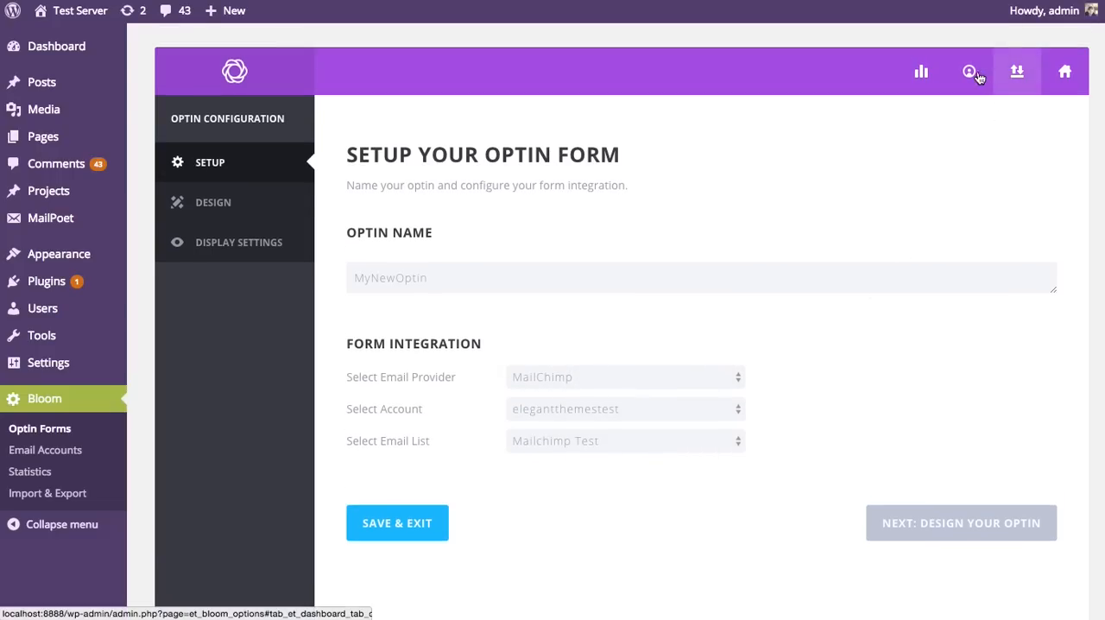
Step: Leave the optin setup for the Optin Stats page and examine the overview and the My Optins conversion rates
click(970, 75)
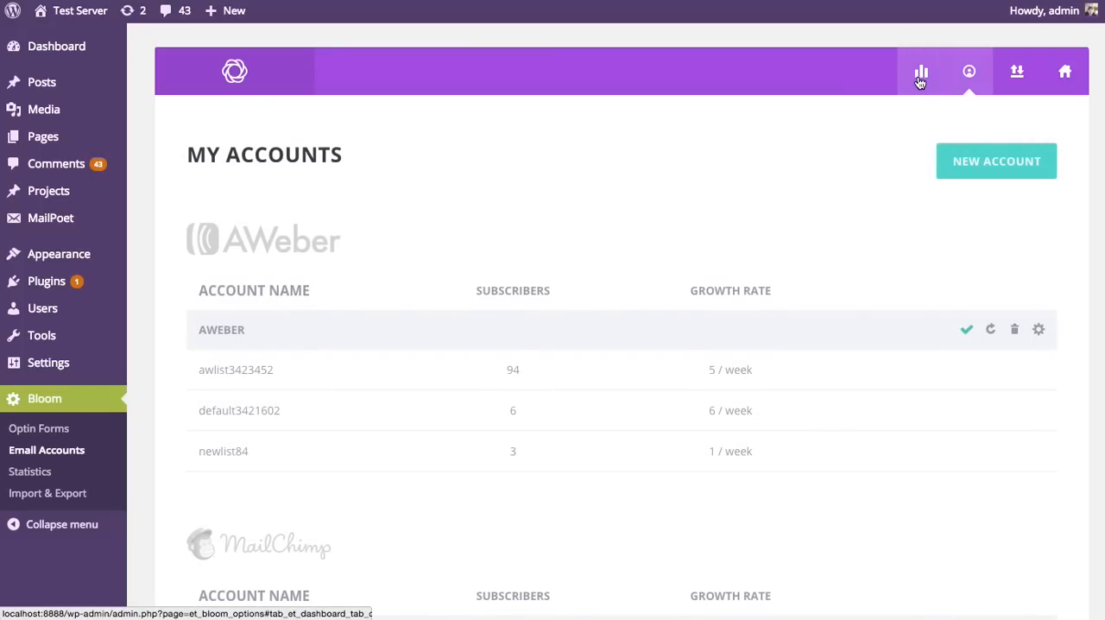
click(919, 78)
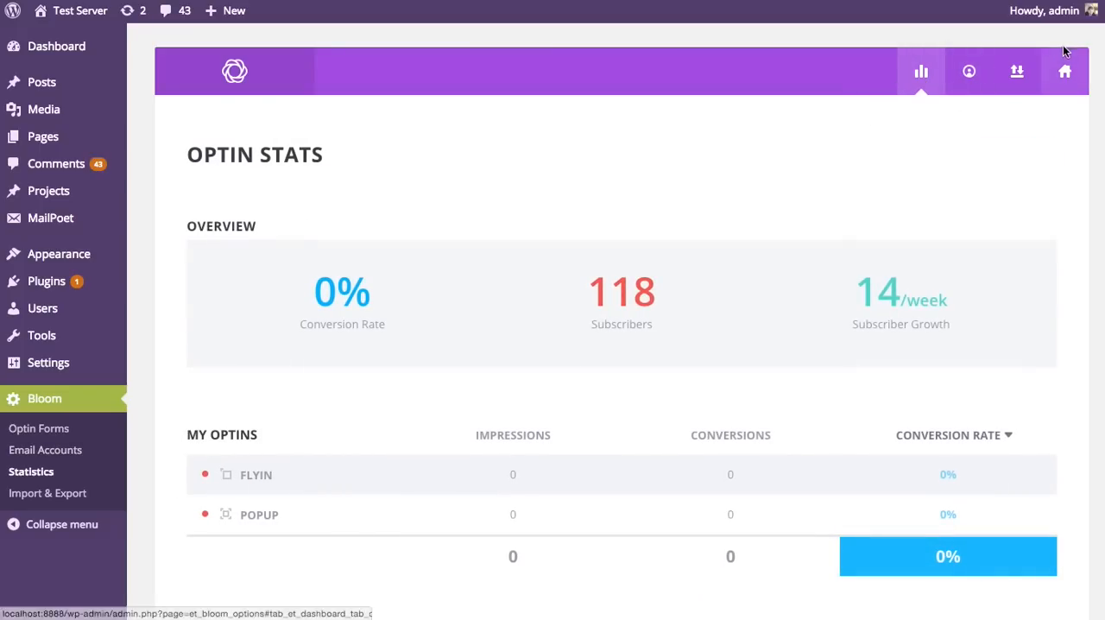
scroll(622, 319, down, 2)
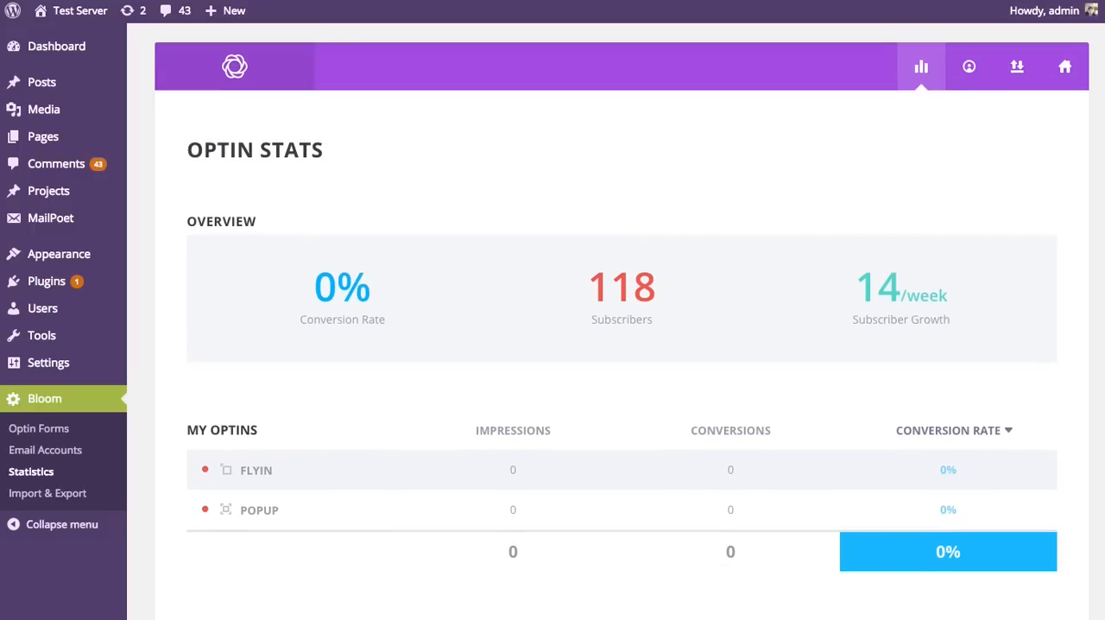
scroll(621, 323, up, 1)
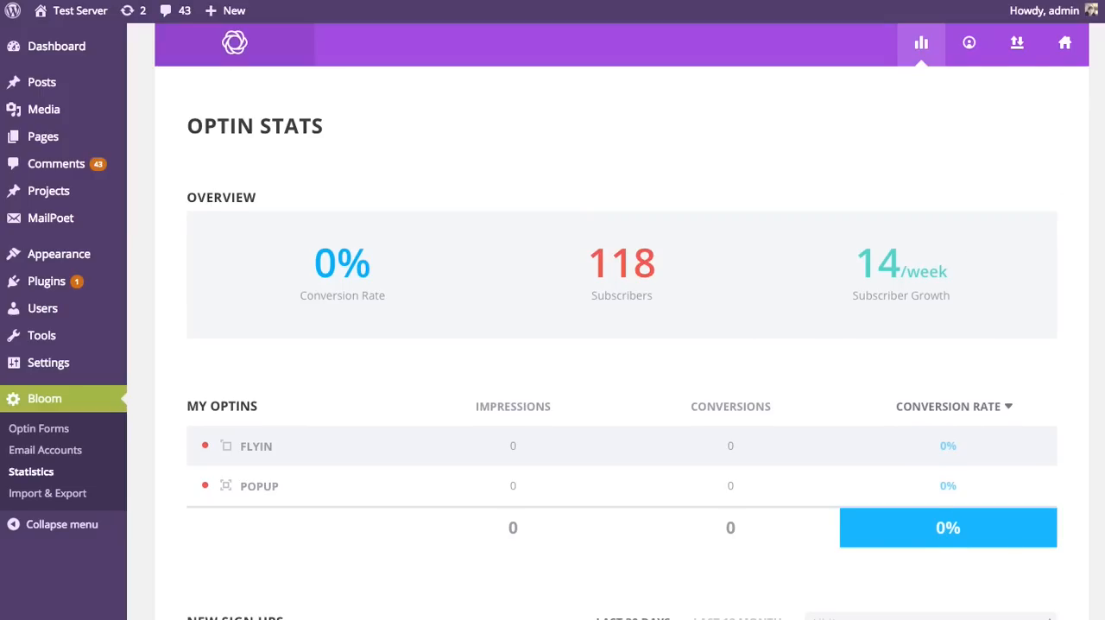
scroll(170, 243, down, 3)
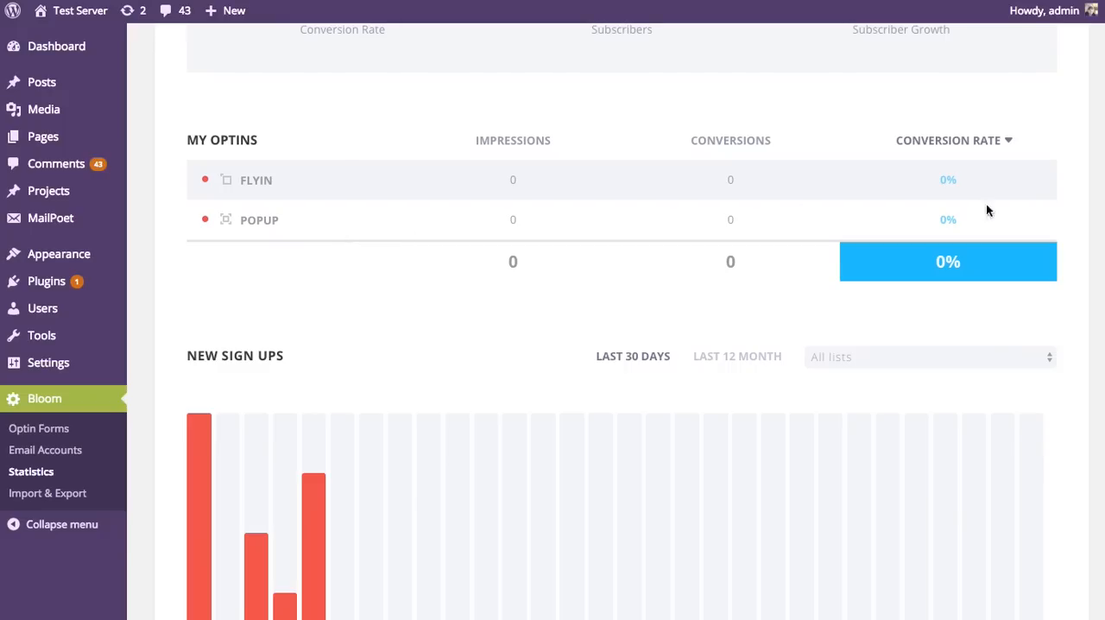
Step: Examine the New Sign Ups chart, the lists available for filtering it, and the My Lists table
scroll(1102, 143, down, 3)
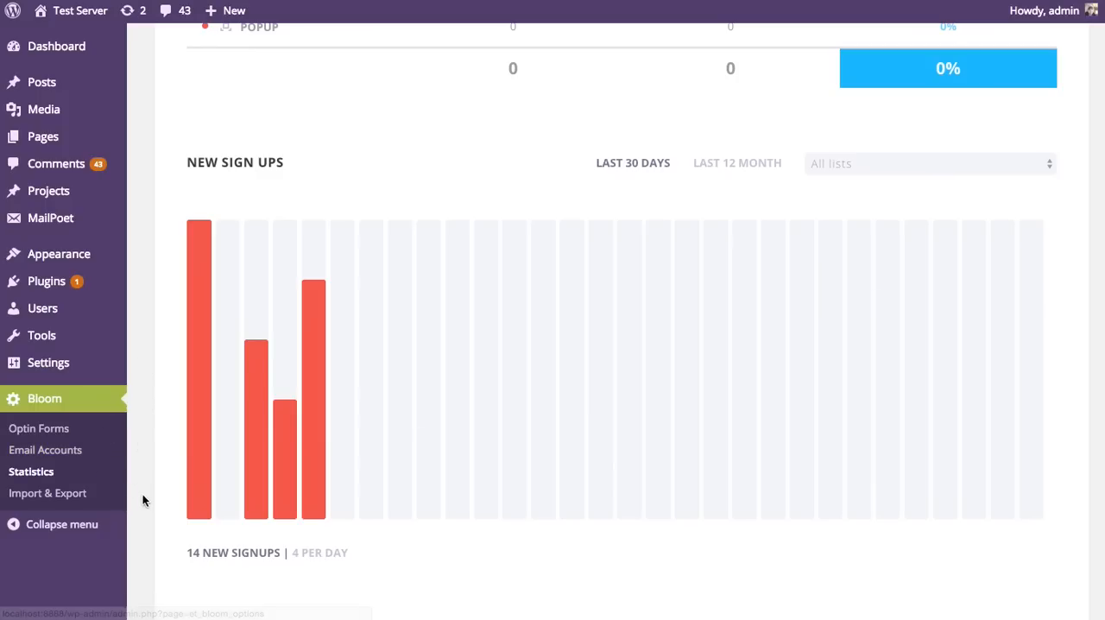
mouse_move(199, 411)
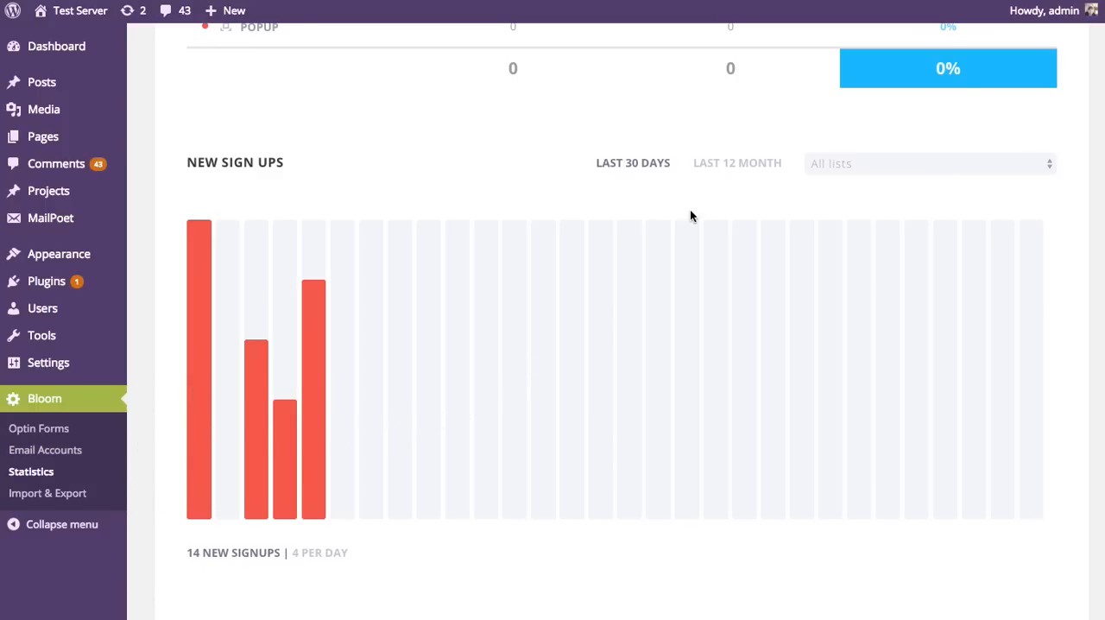
click(873, 165)
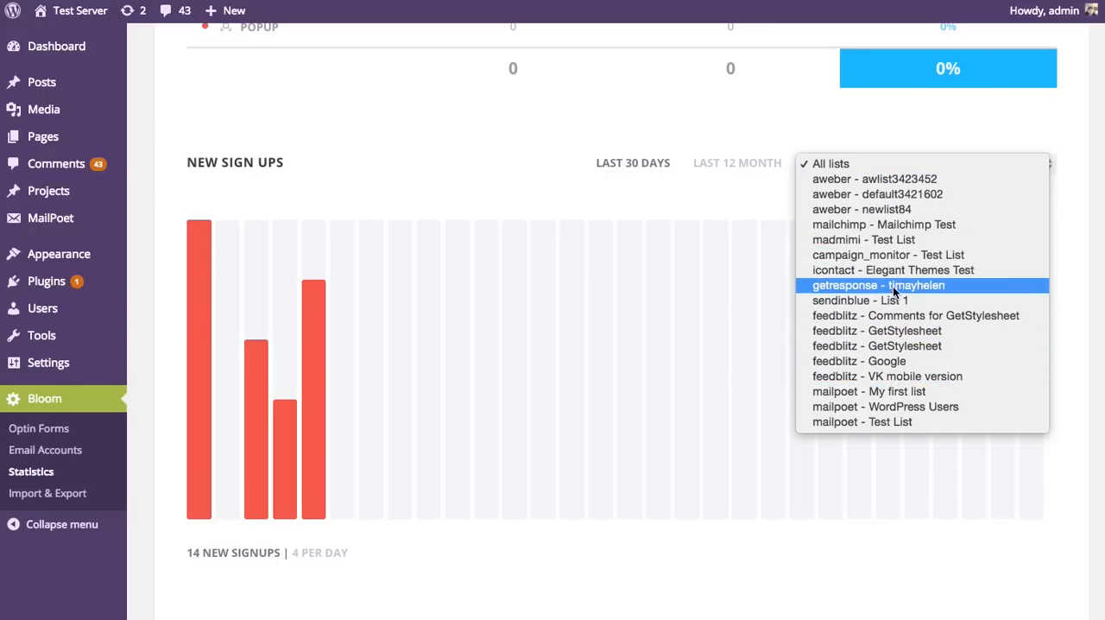
click(492, 170)
scroll(518, 168, down, 6)
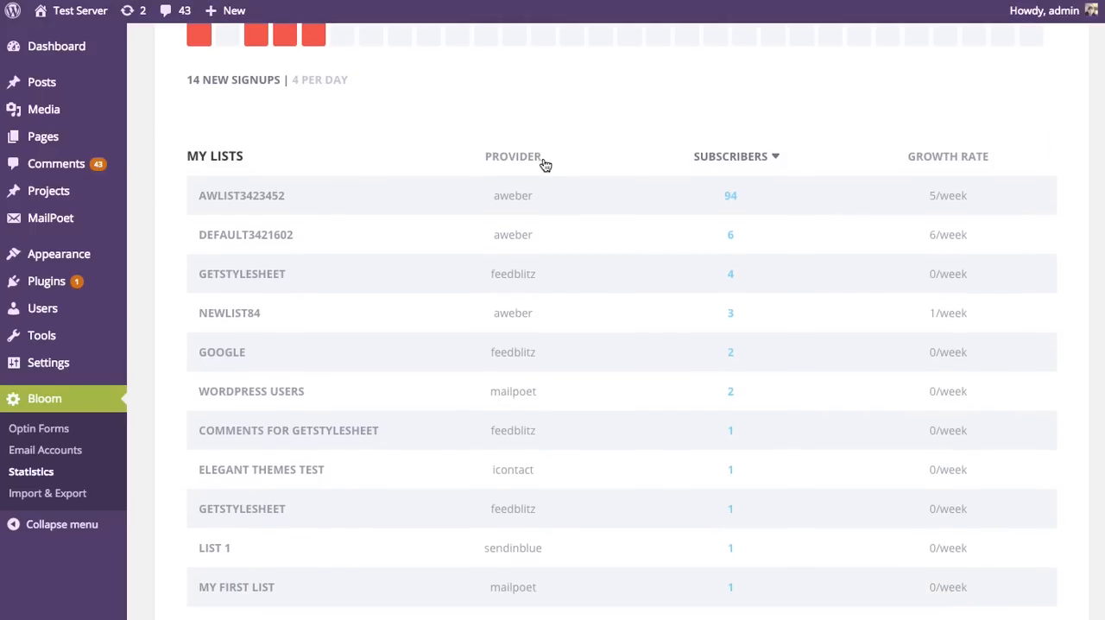
scroll(547, 164, down, 3)
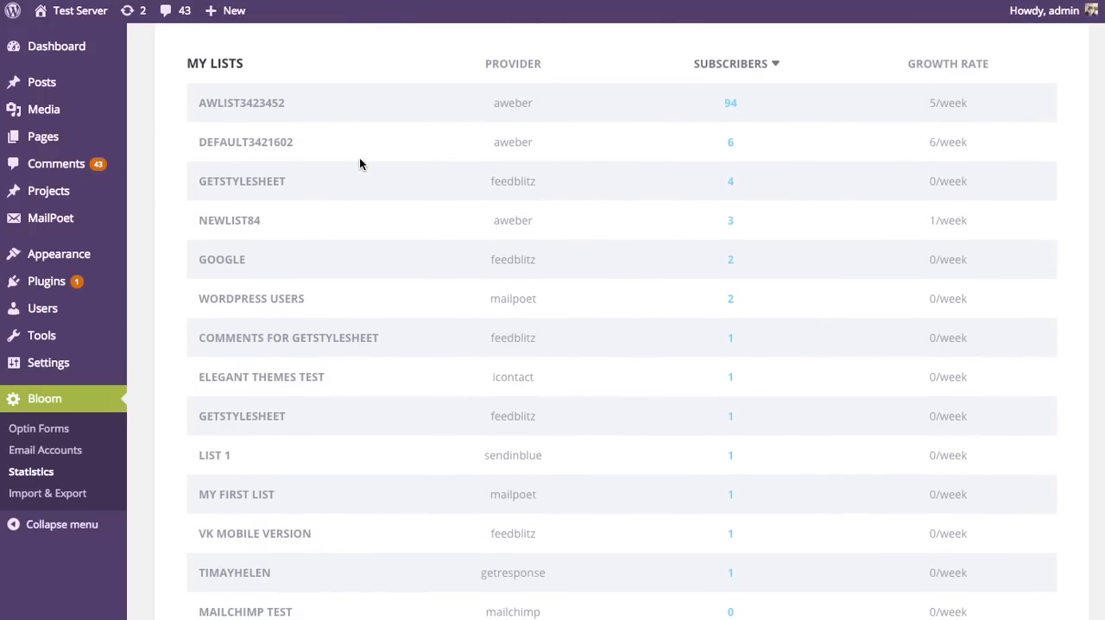
Step: Compare the providers, subscribers and growth rates of the email lists in the My Lists table
scroll(359, 164, down, 2)
scroll(1023, 217, up, 4)
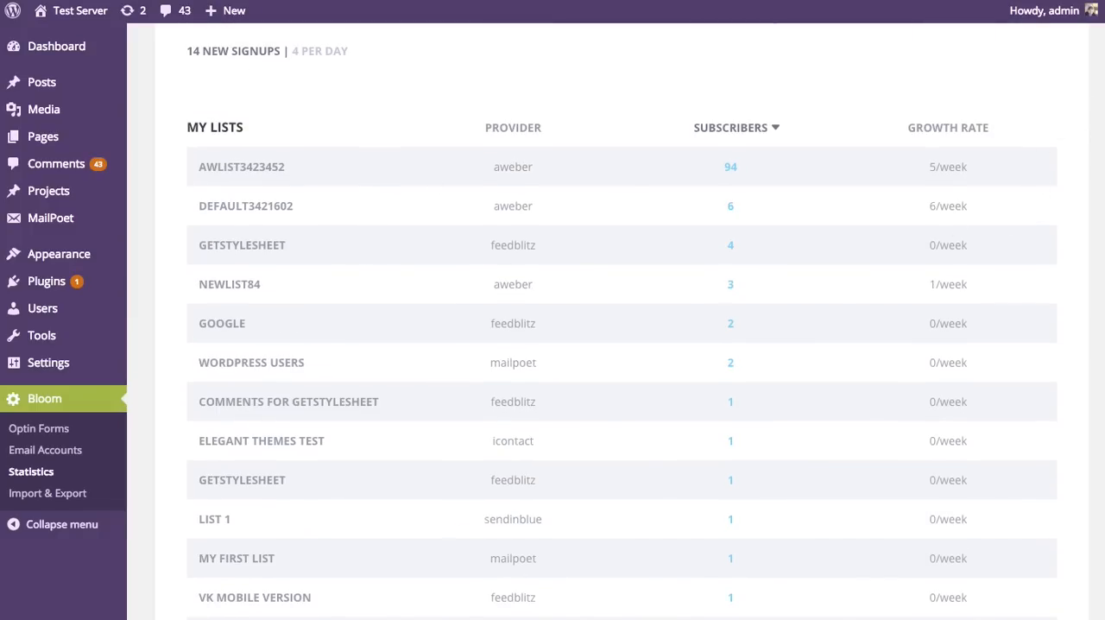
scroll(621, 321, up, 1)
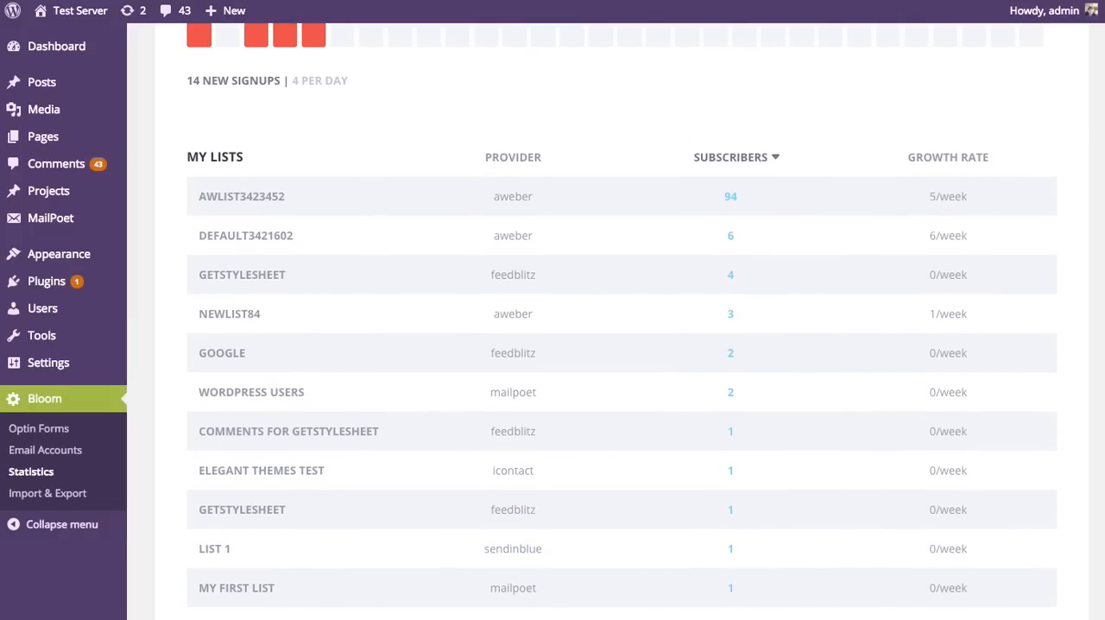
scroll(1098, 388, down, 8)
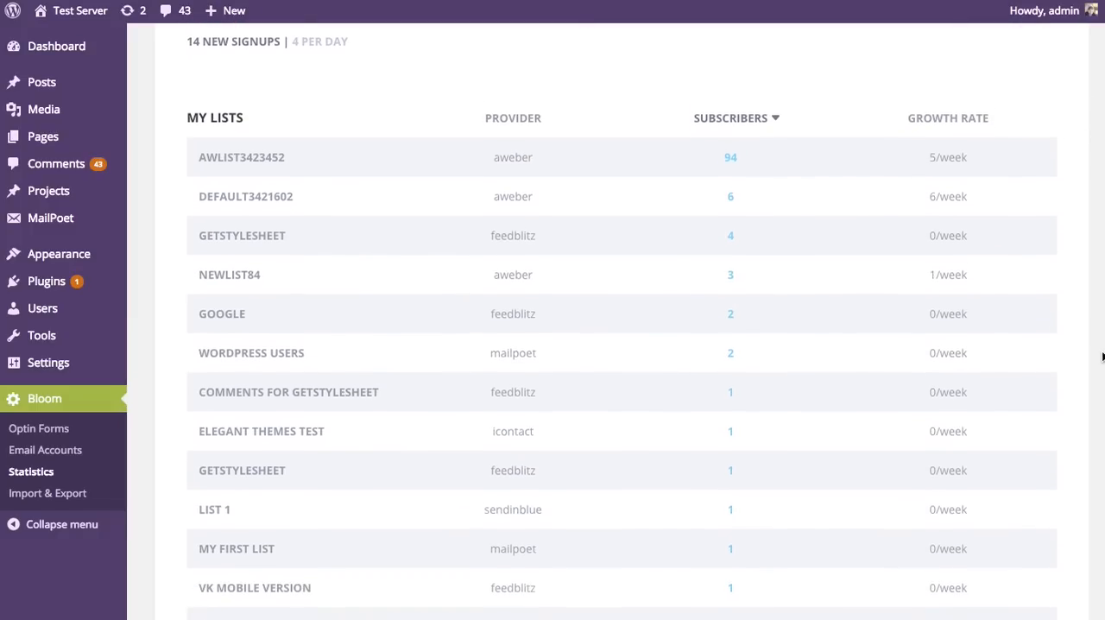
scroll(1098, 431, up, 7)
scroll(962, 328, down, 5)
scroll(961, 328, up, 5)
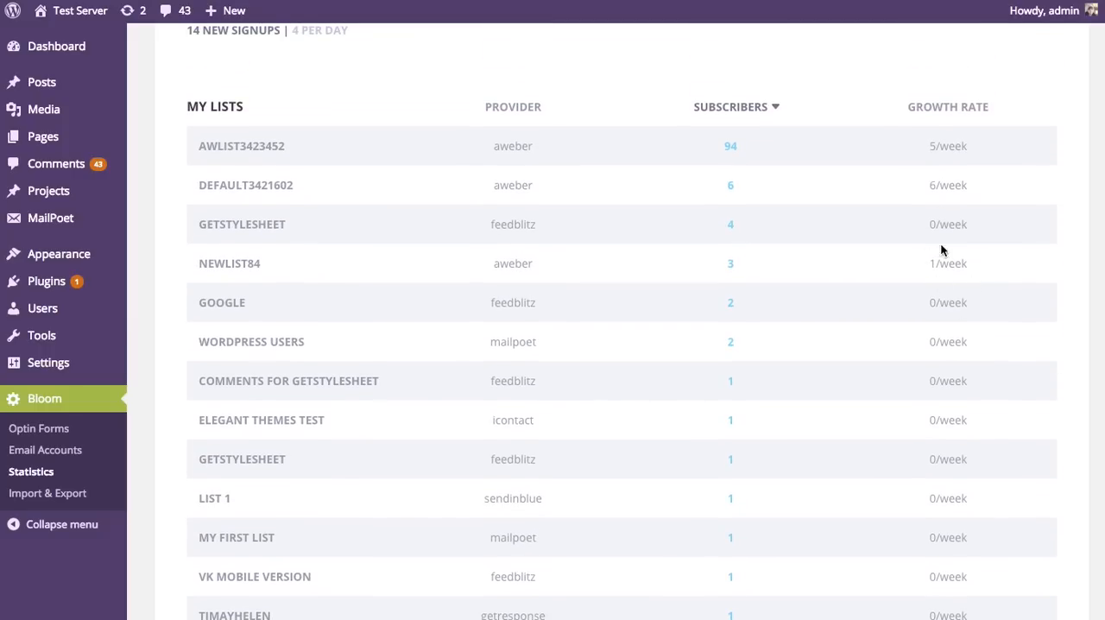
scroll(934, 261, down, 10)
scroll(929, 264, up, 20)
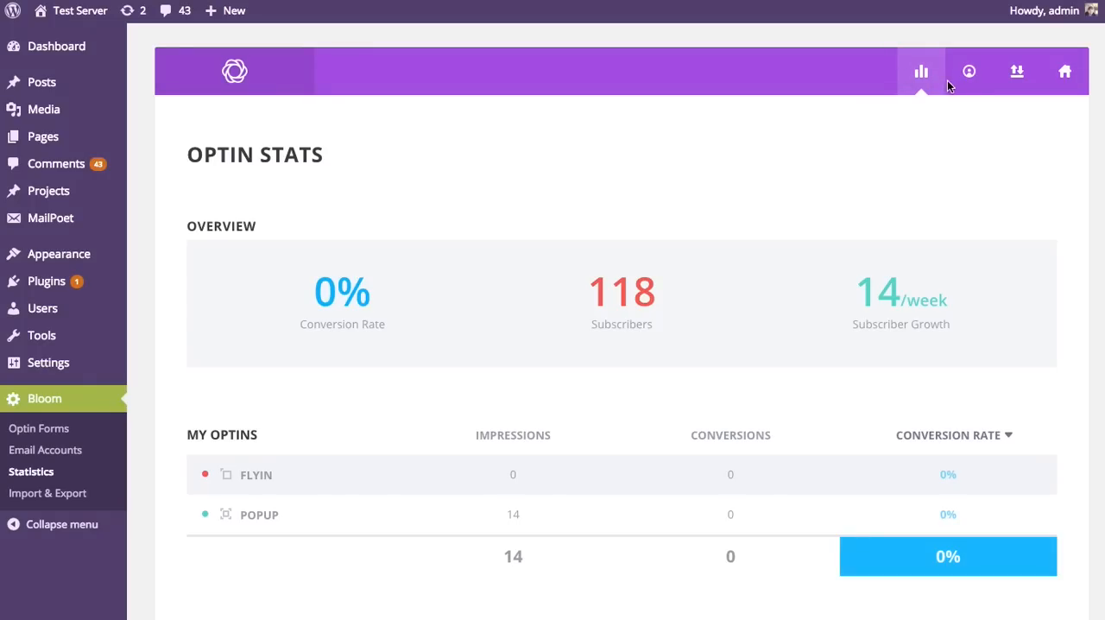
Step: Review the My Accounts and Import/Export pages, and return to the optin forms overview
click(968, 74)
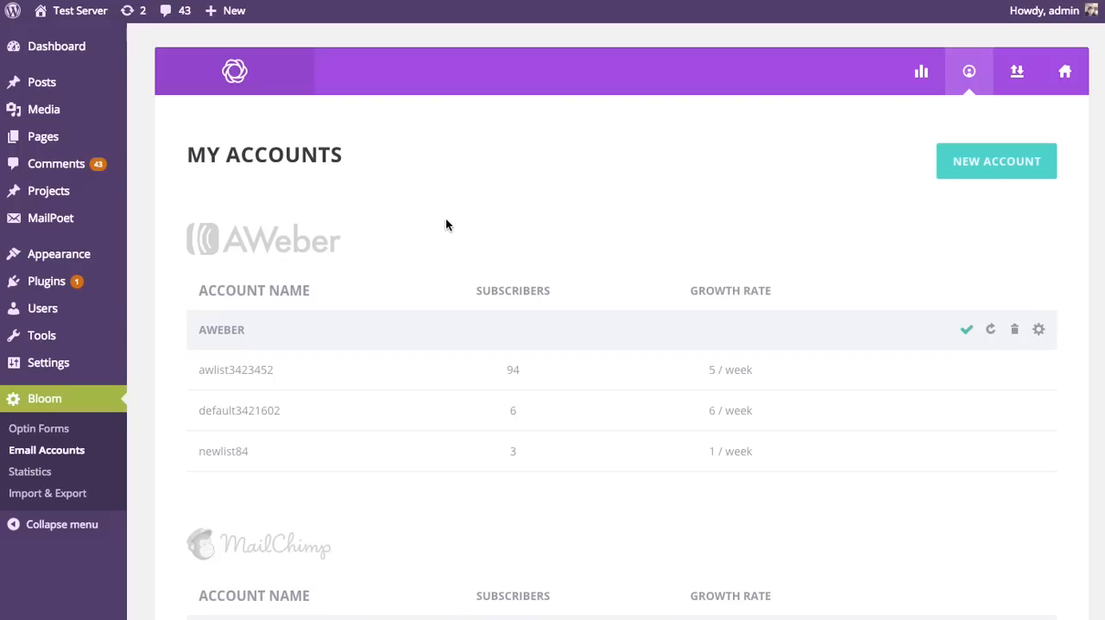
click(1017, 78)
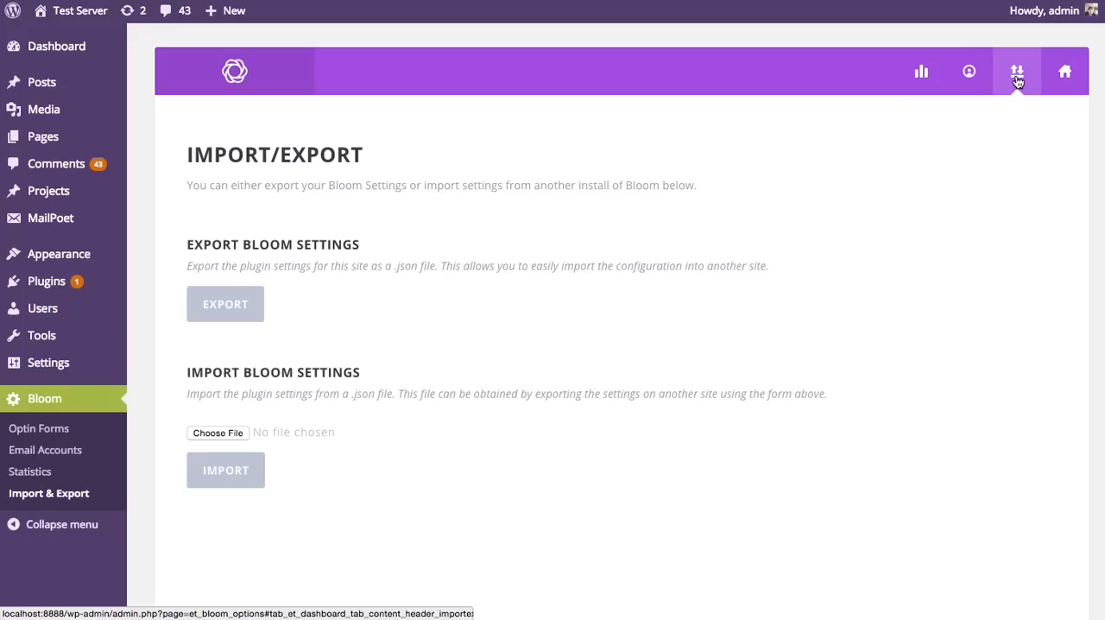
click(1064, 72)
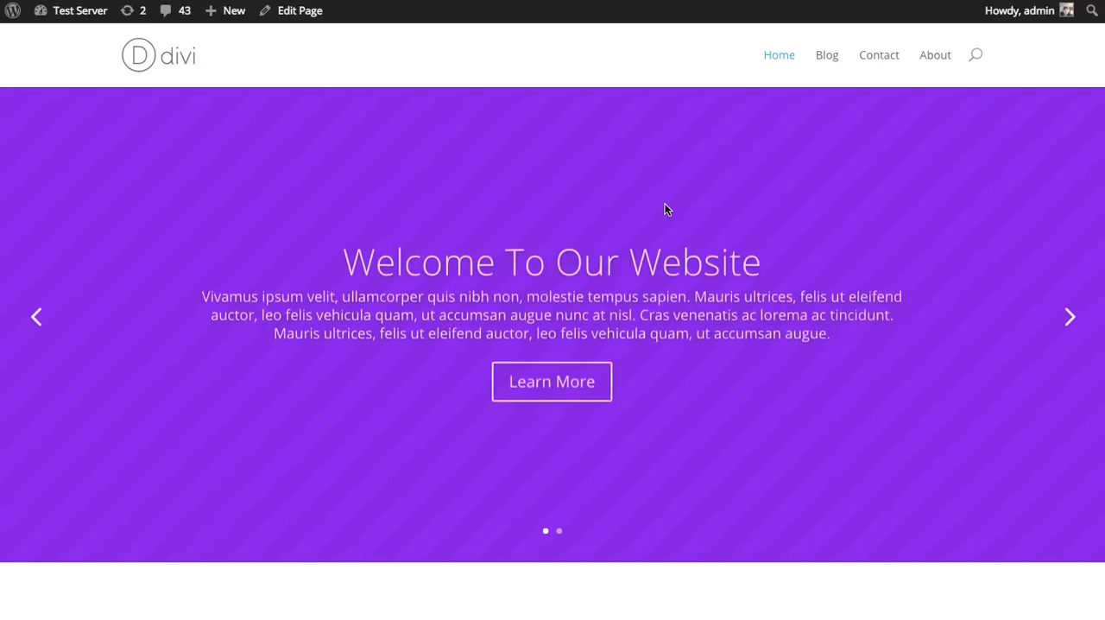
Step: View the site's home page down to its end to trigger the popup optin, and dismiss the popup
scroll(664, 209, down, 5)
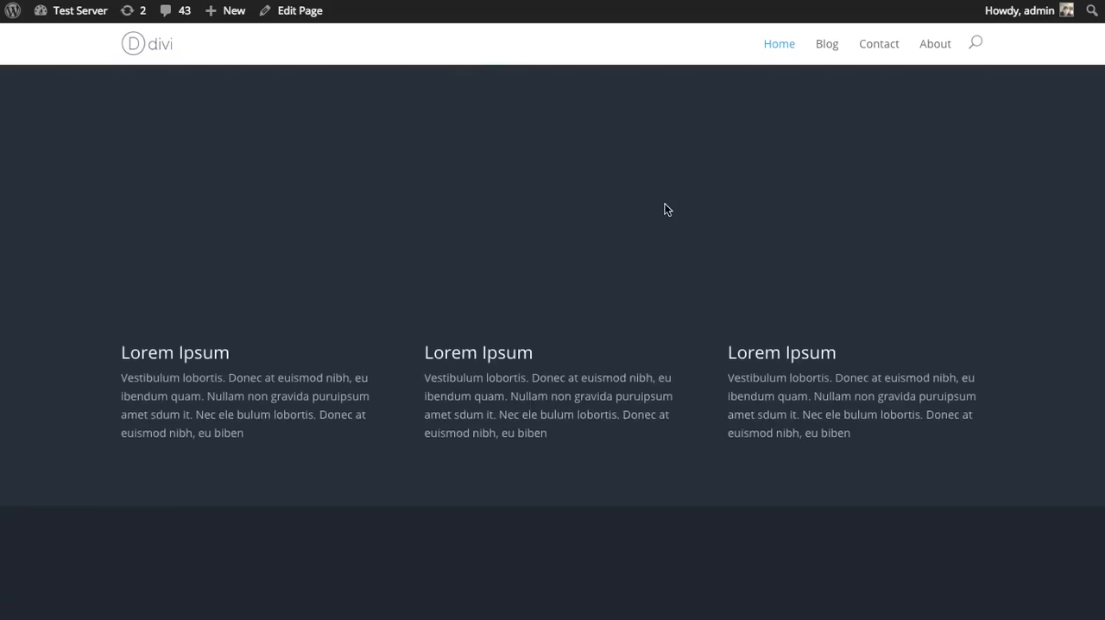
scroll(667, 209, down, 20)
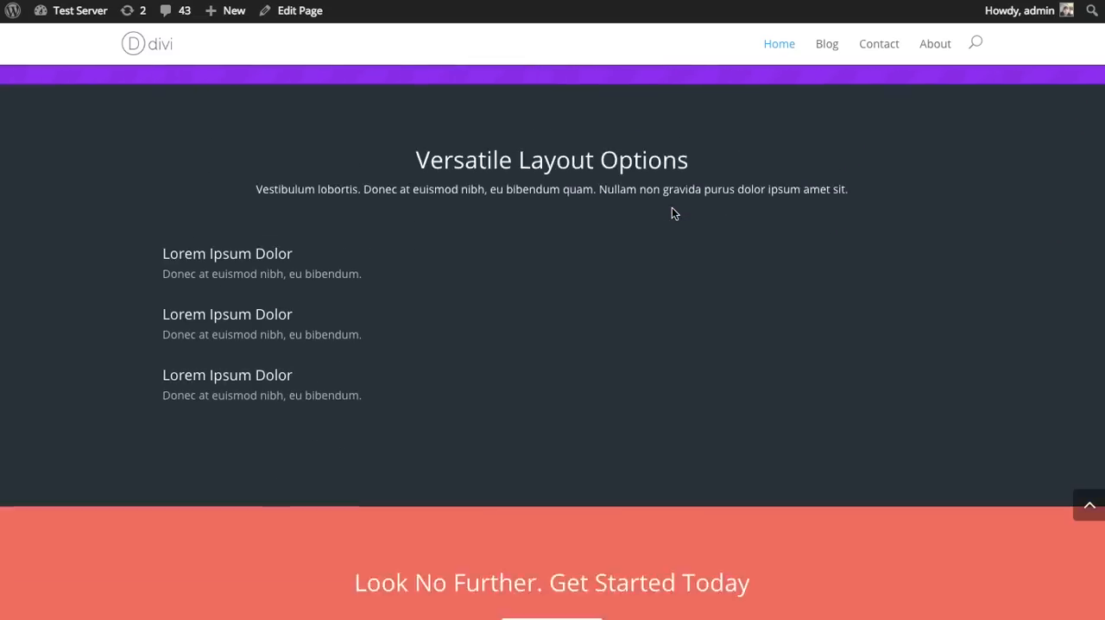
scroll(674, 213, down, 3)
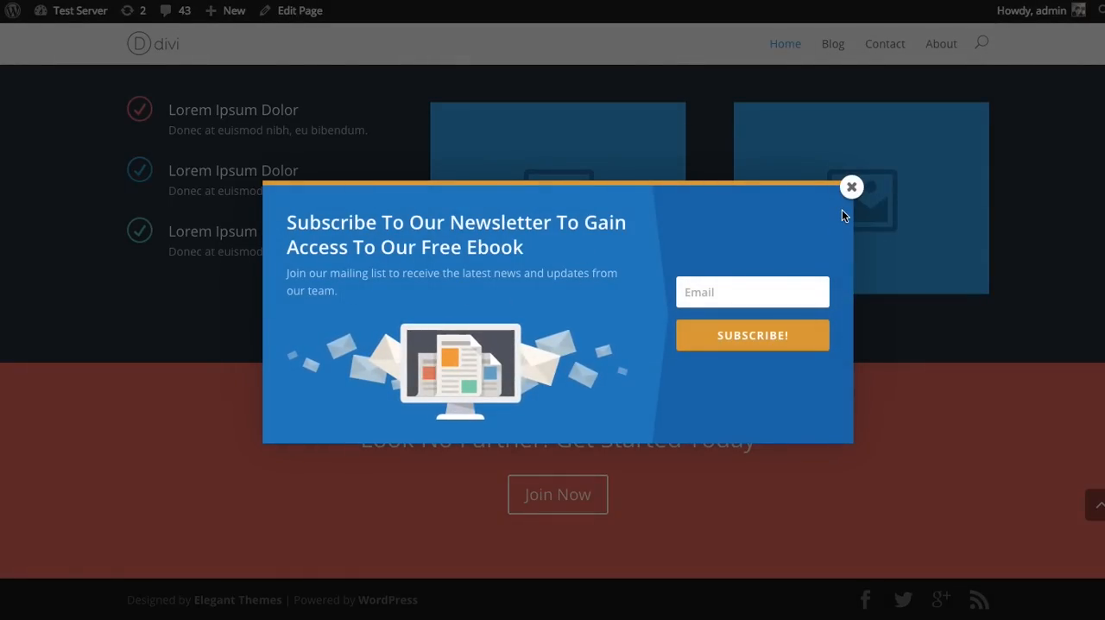
scroll(813, 232, up, 5)
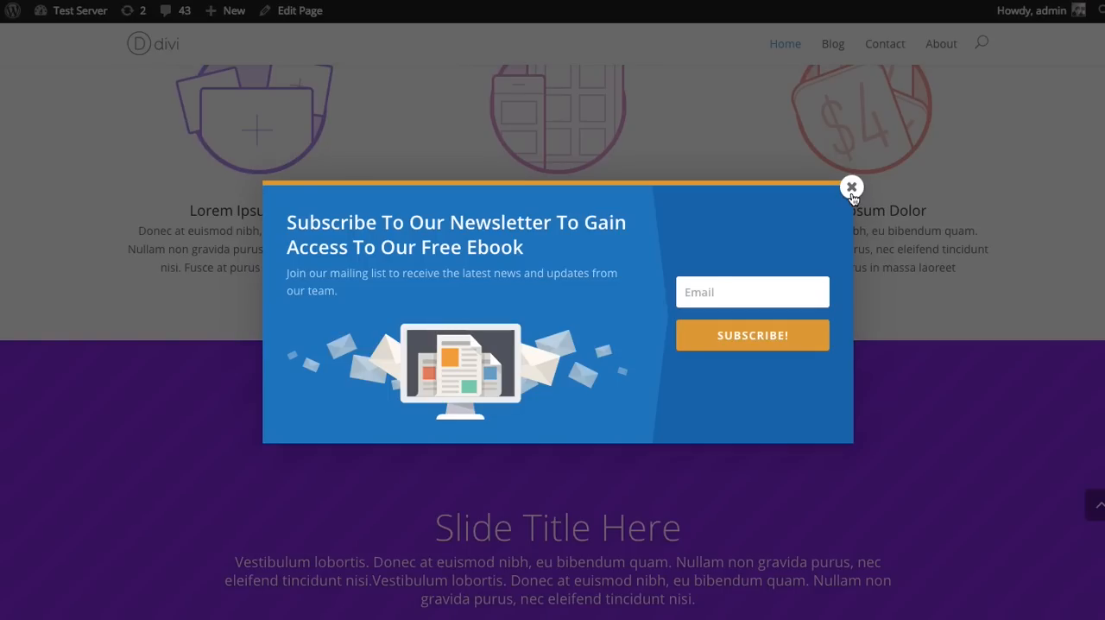
click(850, 190)
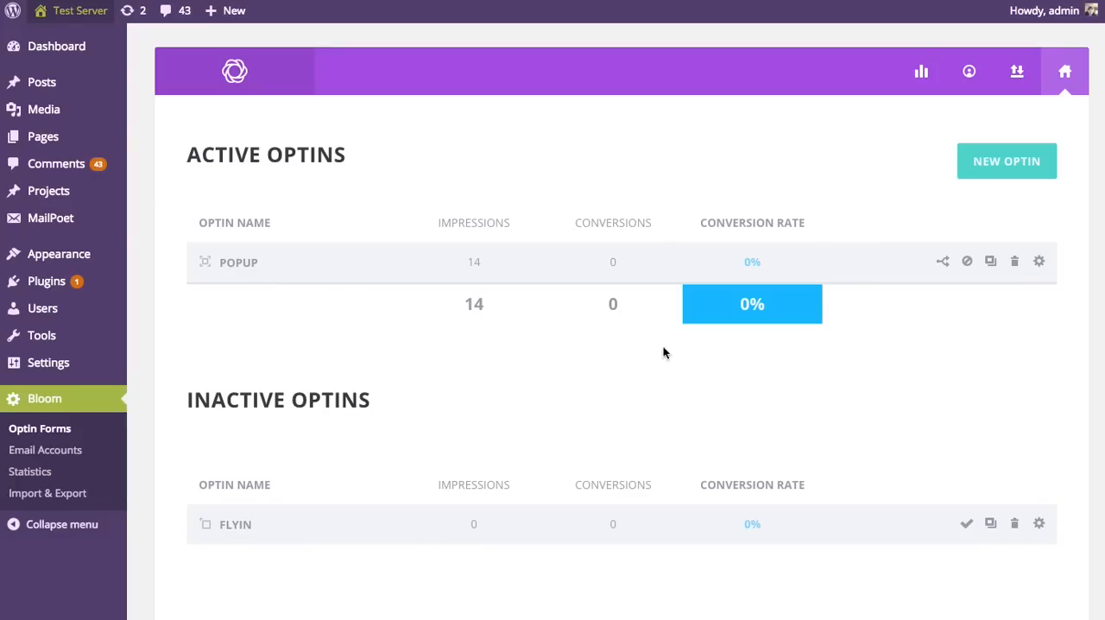
Step: Start a new Fly In optin from the optin forms overview and name it Flyin
click(999, 164)
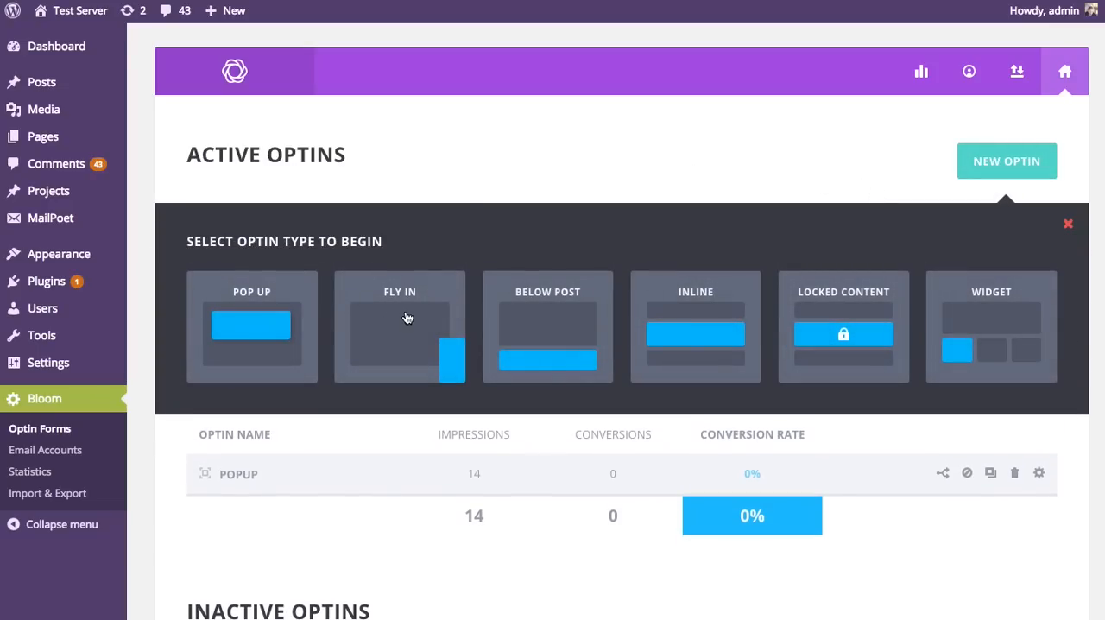
click(406, 318)
double_click(444, 282)
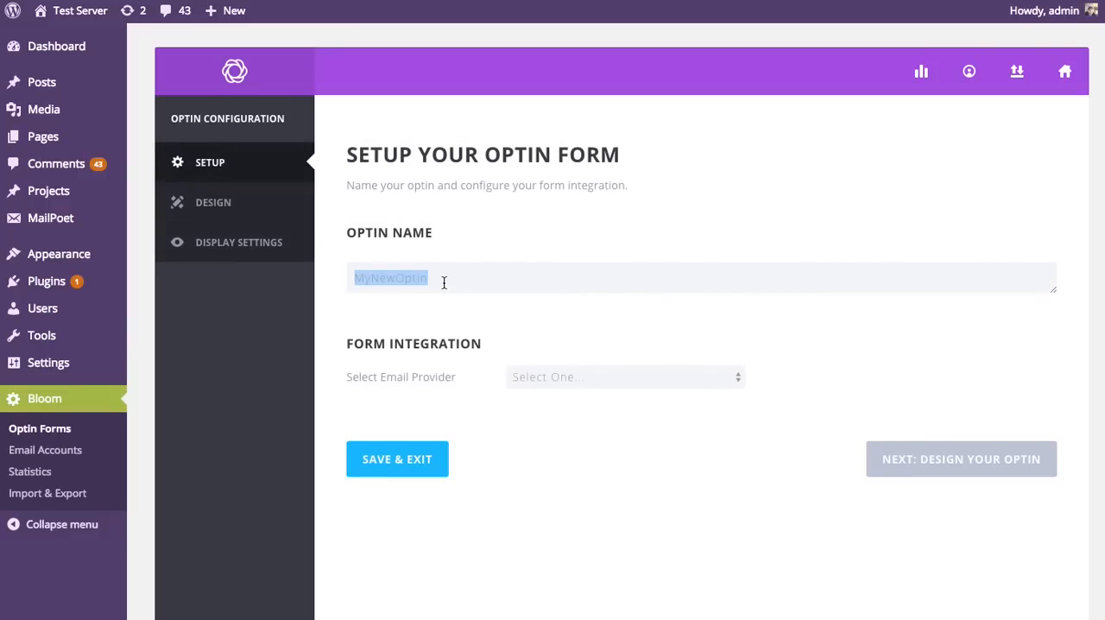
text(Flyin)
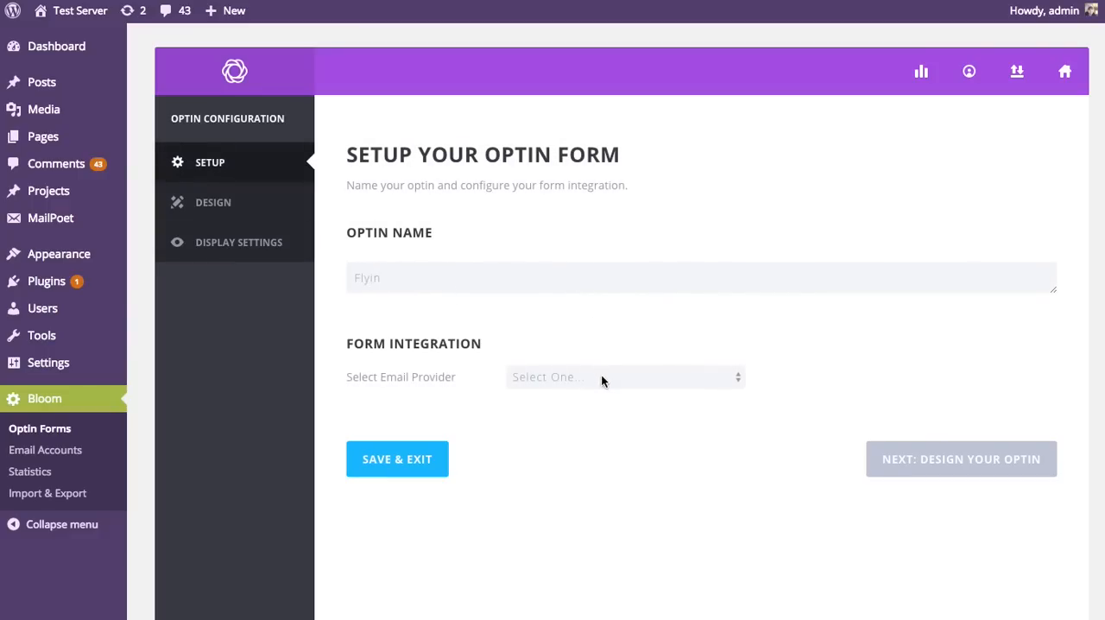
Step: Set the Flyin optin's form integration to AWeber with the AWeber account and the awlist3423452 email list
click(600, 375)
click(577, 407)
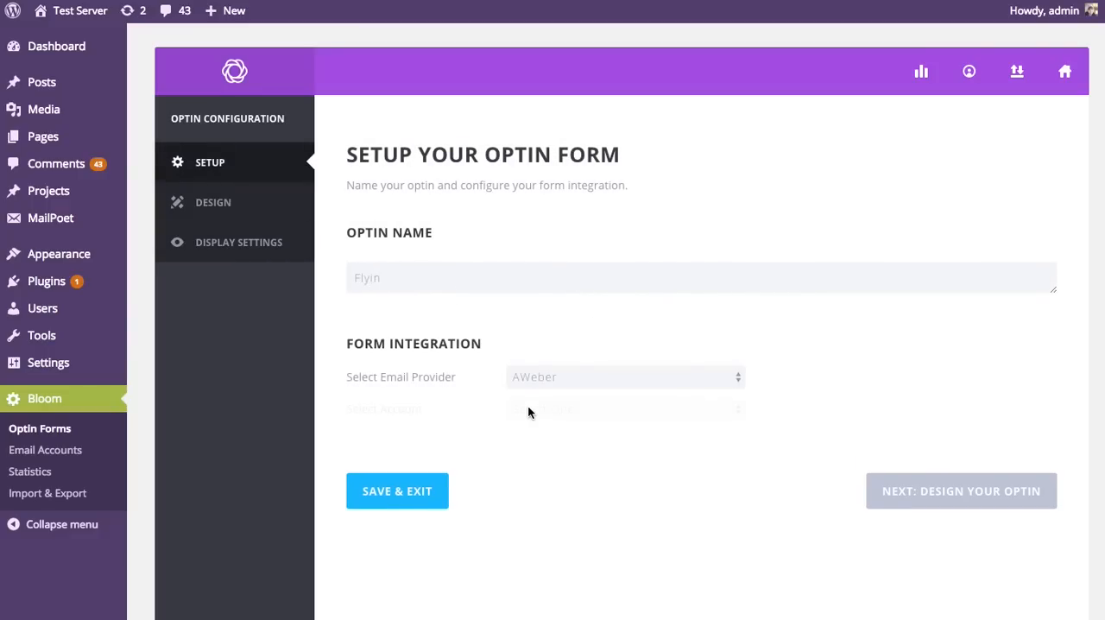
click(572, 410)
click(560, 438)
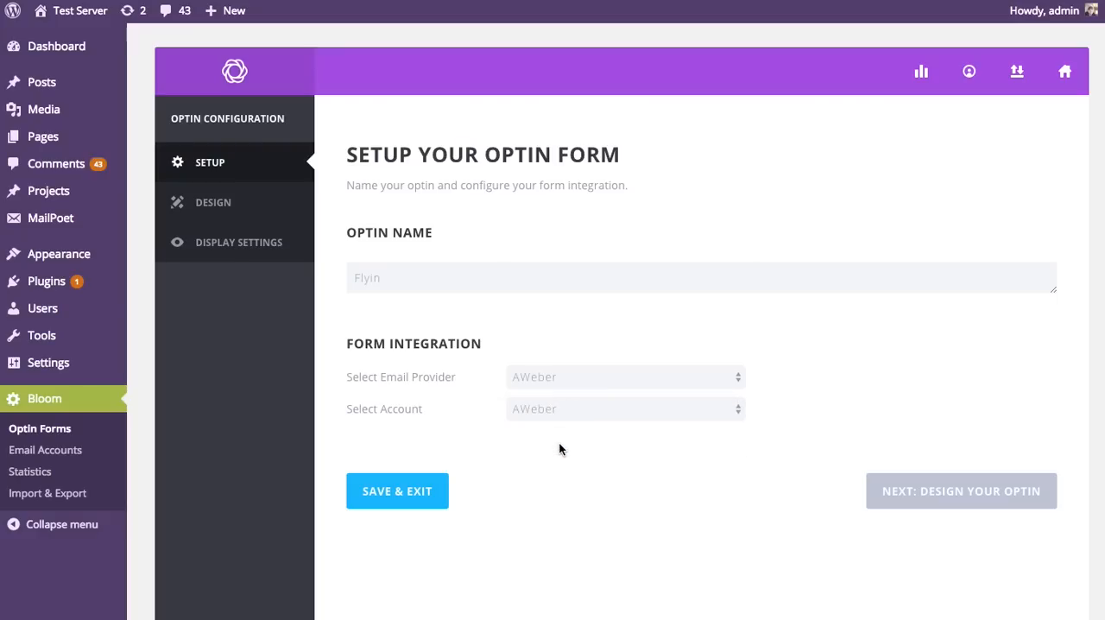
click(575, 441)
click(591, 455)
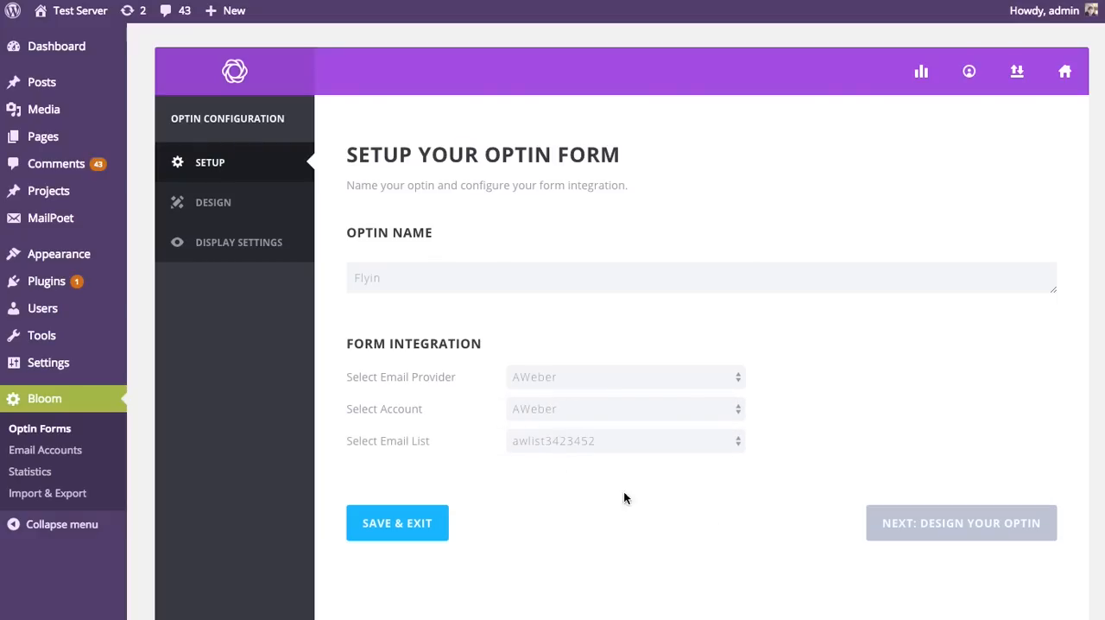
Step: Choose the slate-blue template with the orange SUBSCRIBE! ribbon for the Flyin optin and dismiss its preview
click(917, 527)
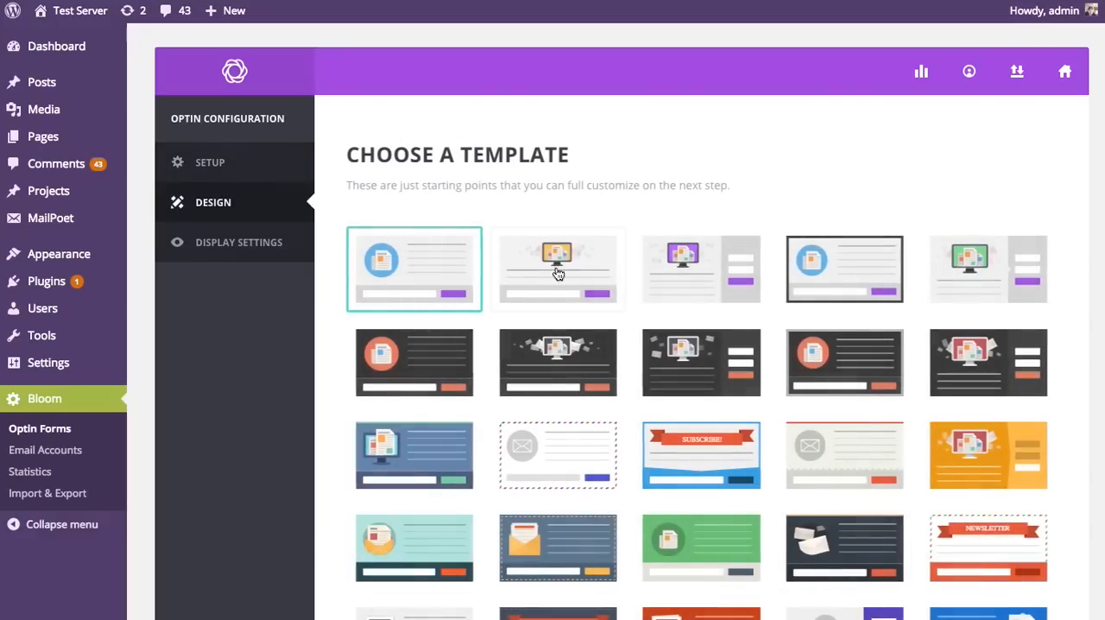
scroll(761, 272, down, 5)
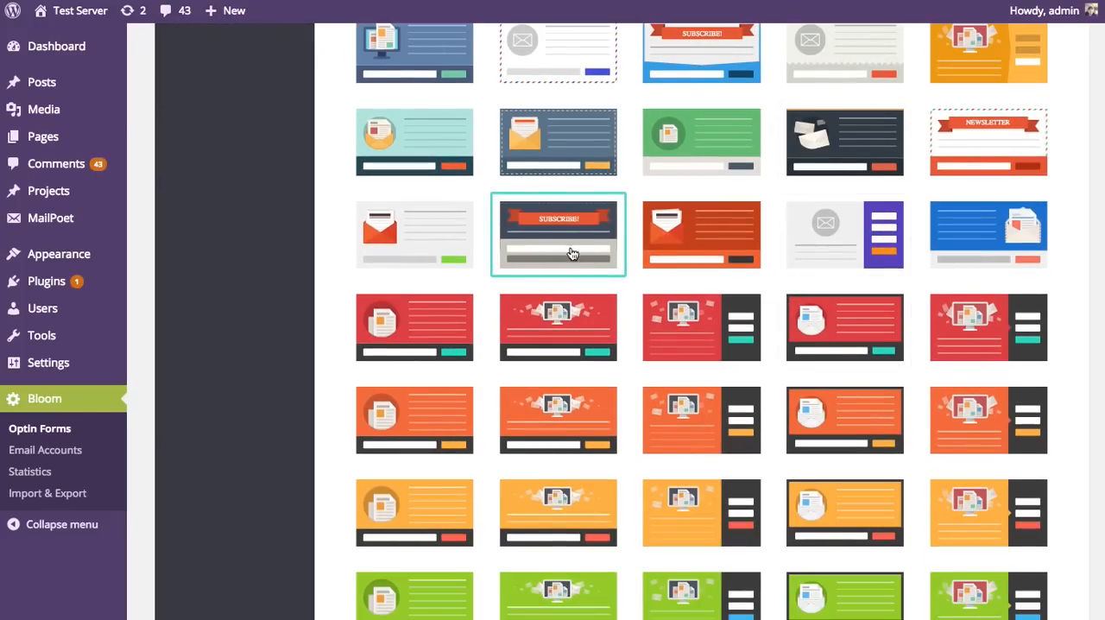
scroll(863, 371, down, 10)
scroll(896, 390, down, 5)
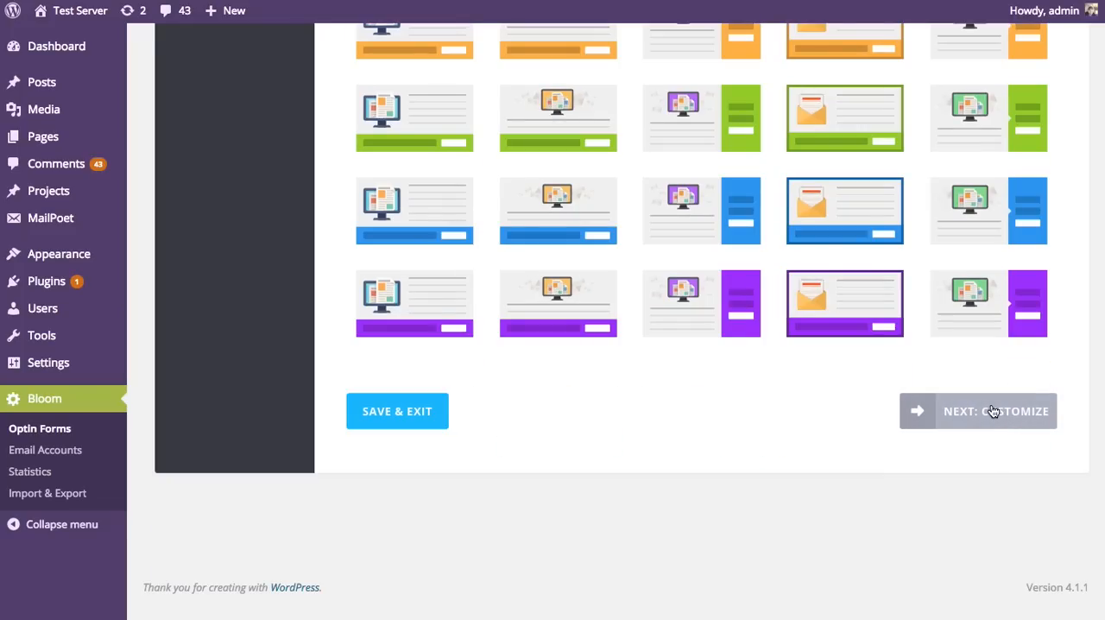
click(993, 412)
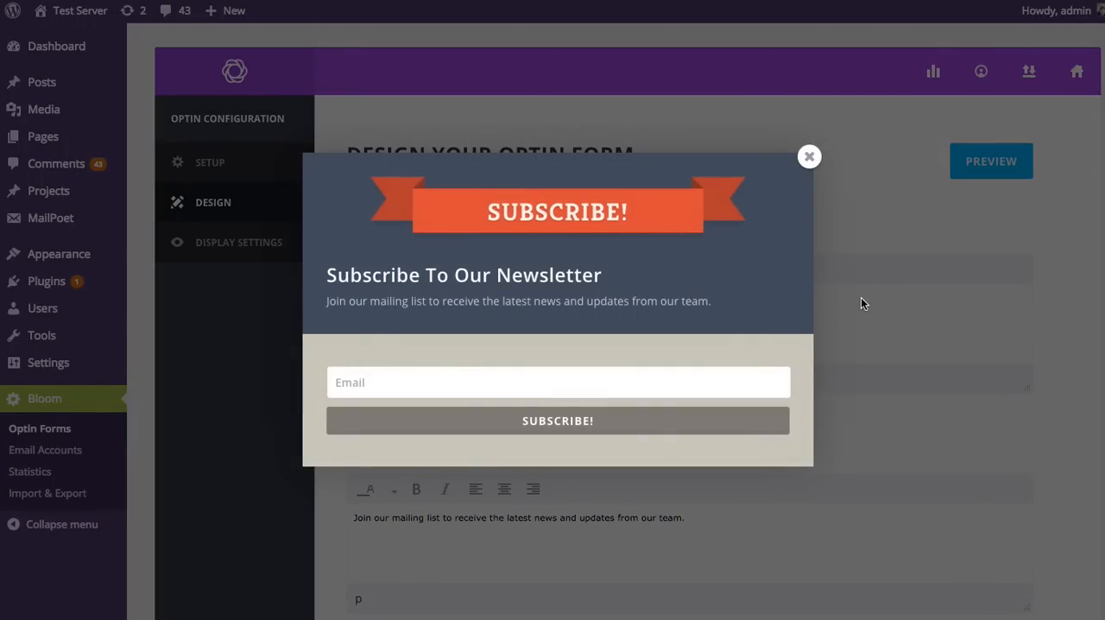
click(808, 156)
Step: Set the Flyin optin to display on everything with the time-delay trigger turned off, and save the optin
scroll(997, 358, down, 15)
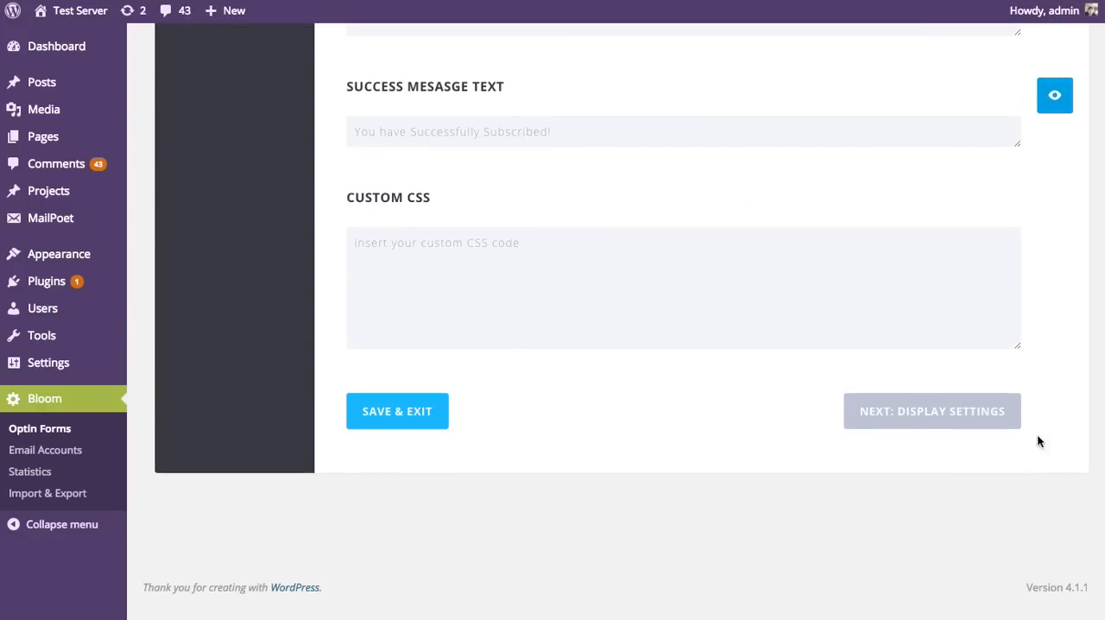
click(953, 425)
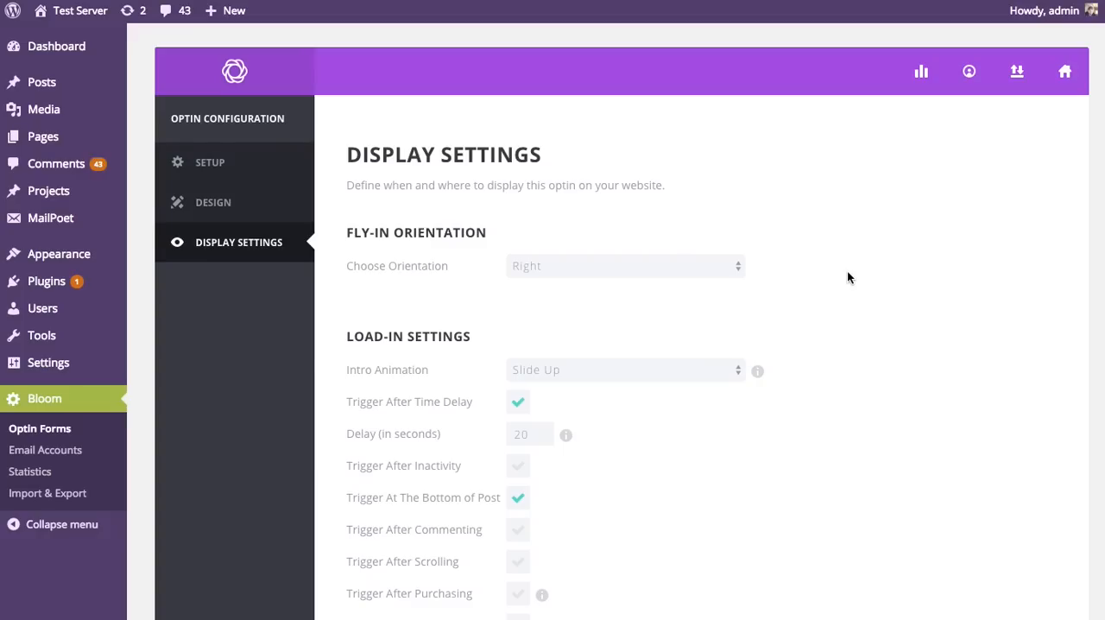
scroll(846, 277, down, 4)
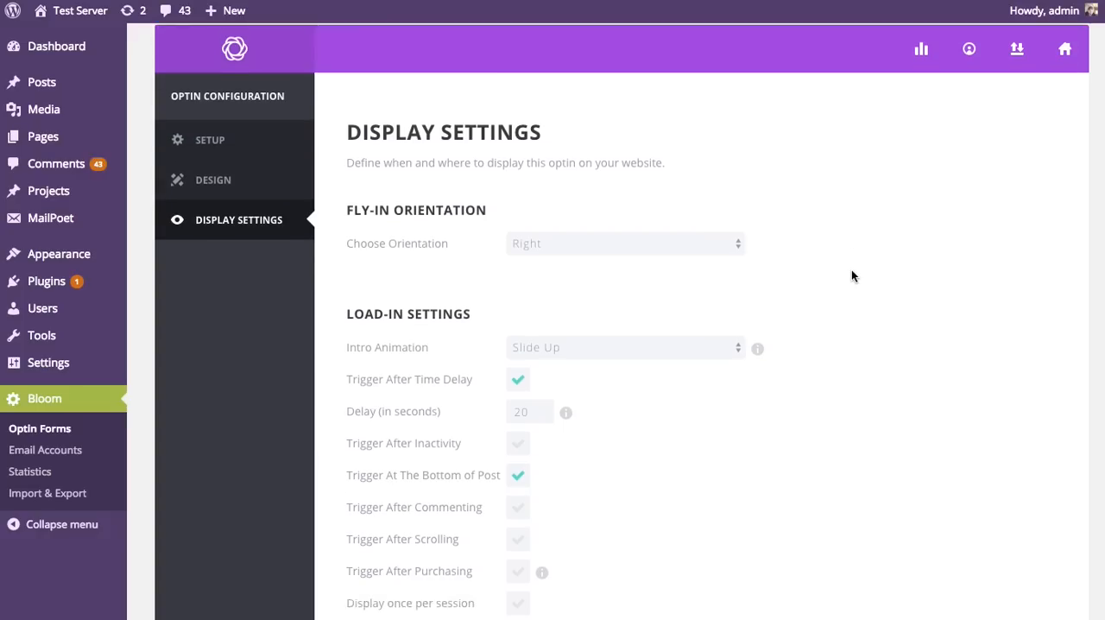
click(359, 509)
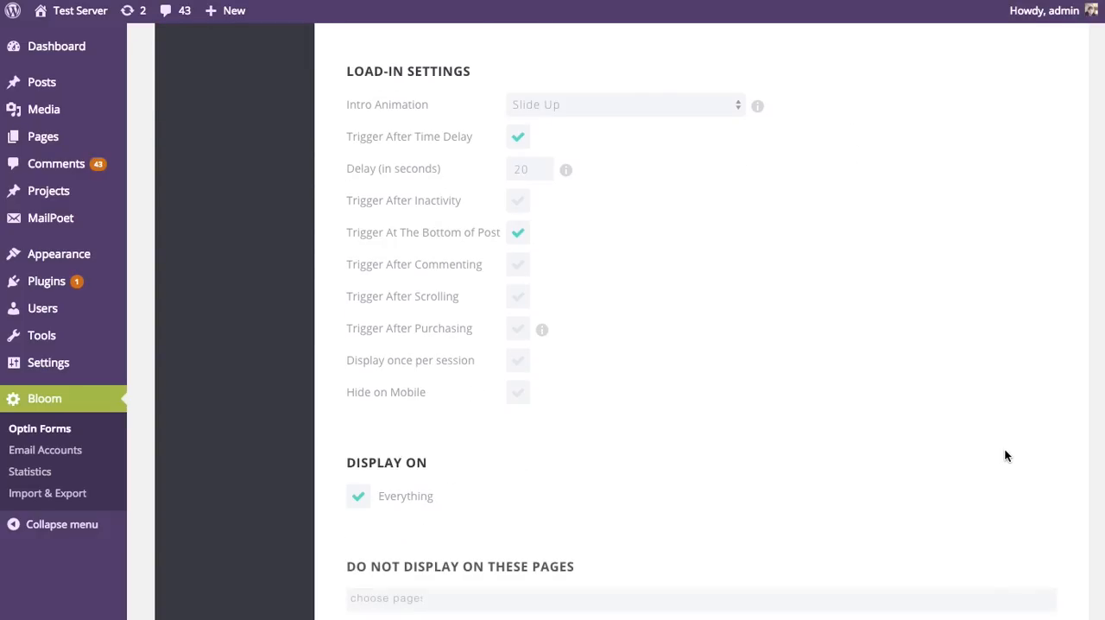
click(521, 142)
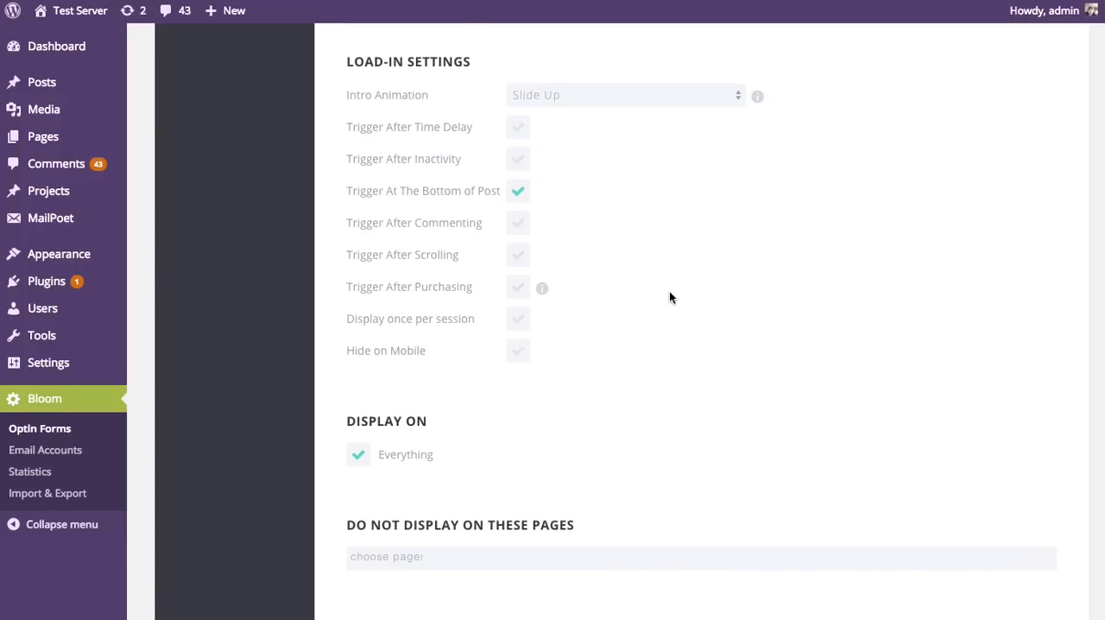
scroll(673, 298, down, 5)
click(417, 420)
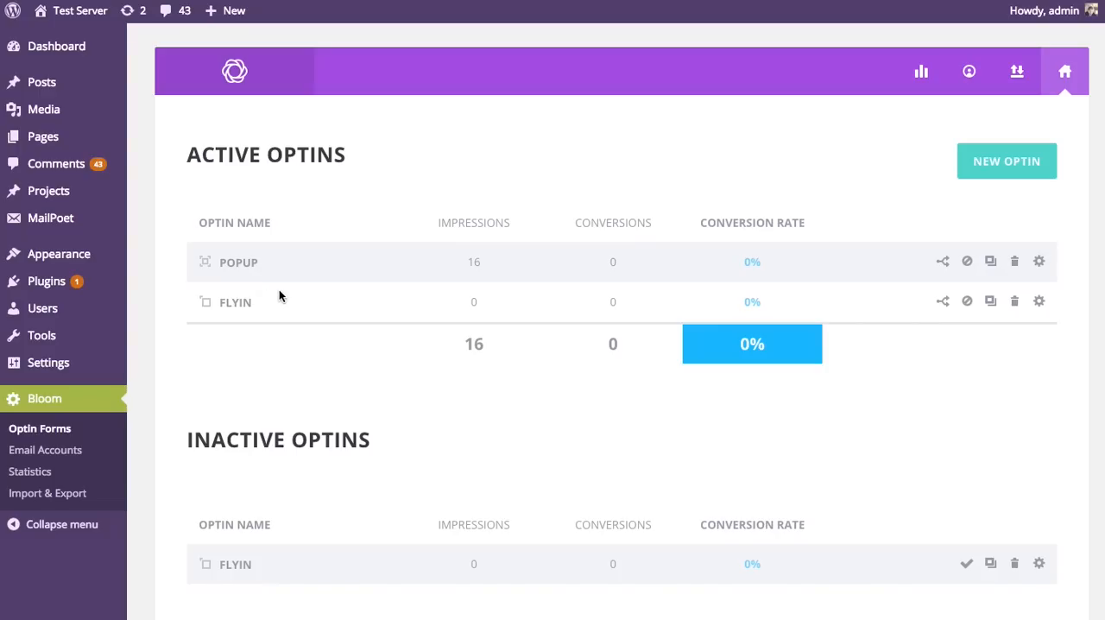
Step: Open the site's home page, go to its end to trigger both optins, and dismiss the popup
click(76, 12)
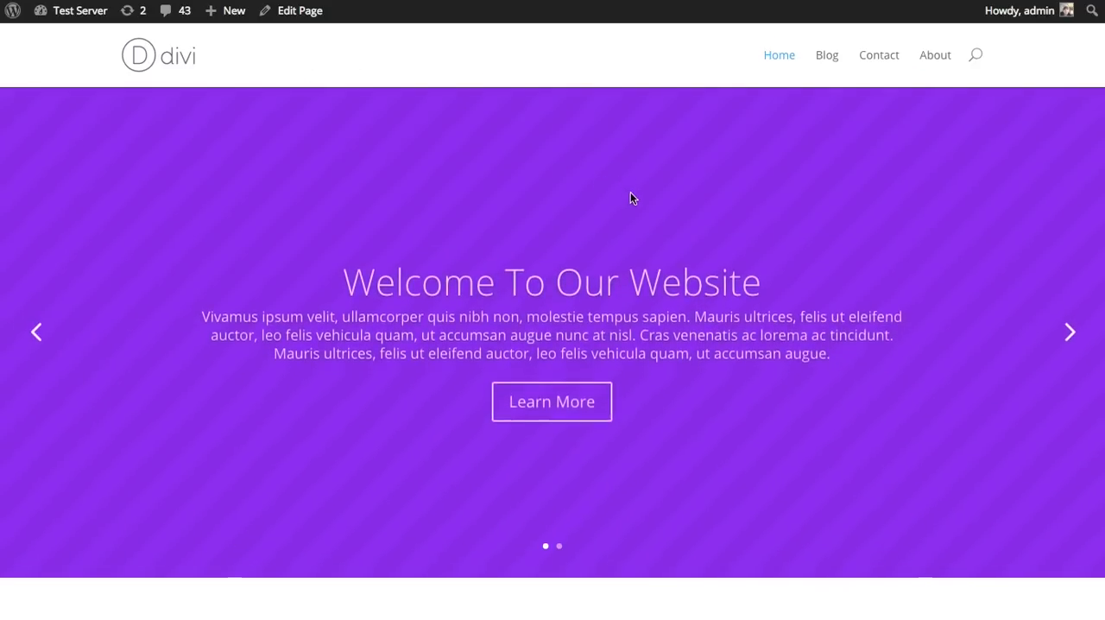
scroll(646, 203, down, 15)
scroll(681, 227, down, 10)
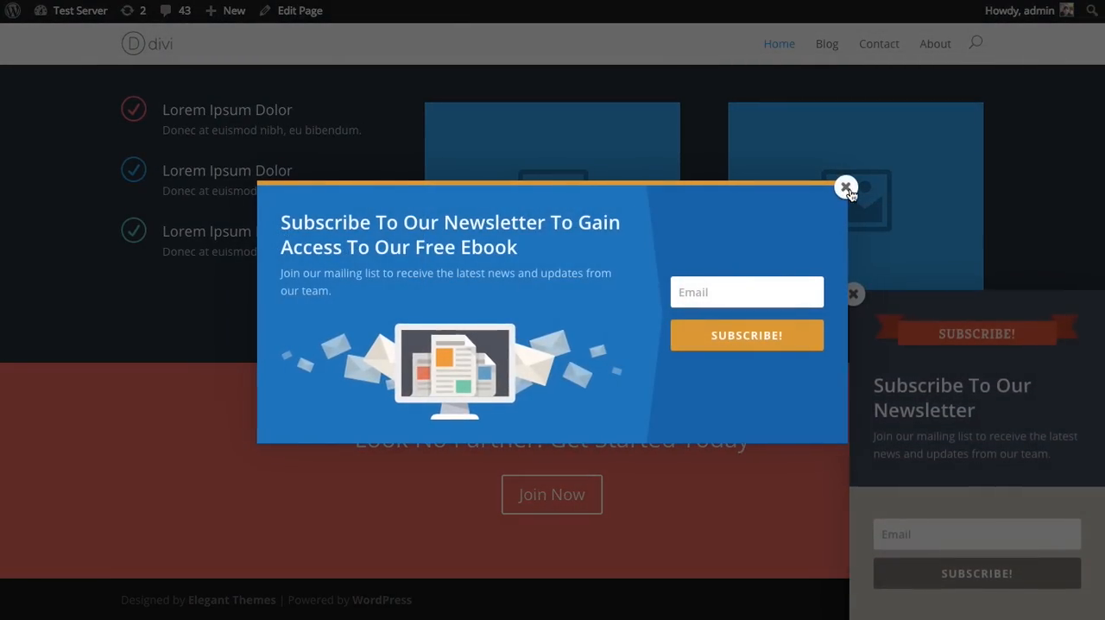
click(849, 187)
Step: Check how the fly-in optin stays in place across the home page, and dismiss it
scroll(870, 274, up, 10)
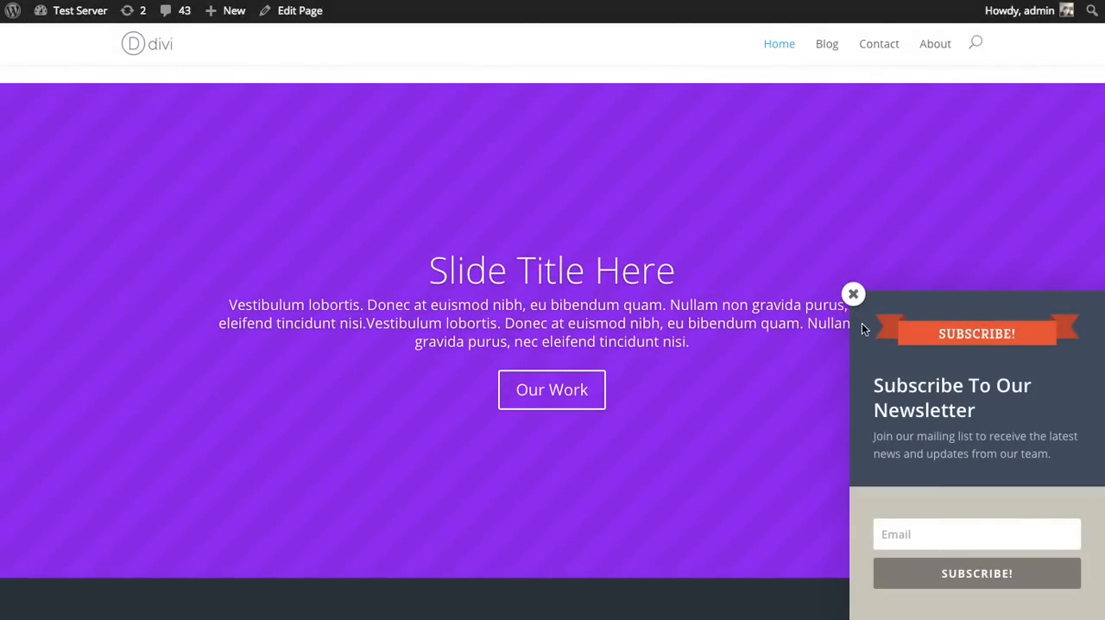
scroll(861, 320, up, 5)
scroll(856, 300, up, 2)
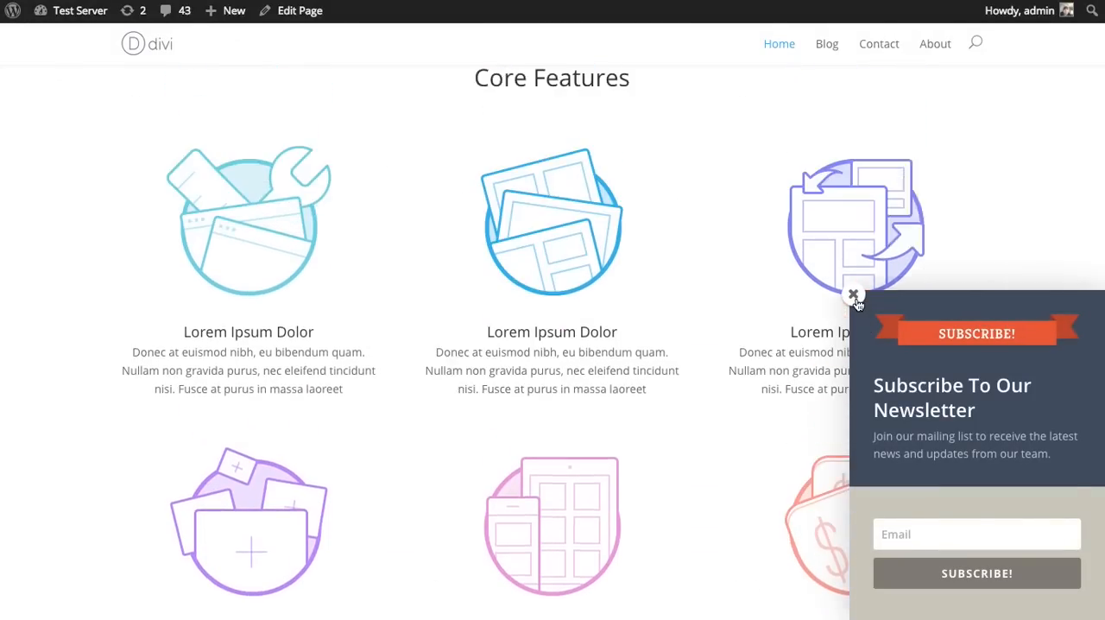
scroll(857, 301, down, 10)
scroll(856, 301, down, 3)
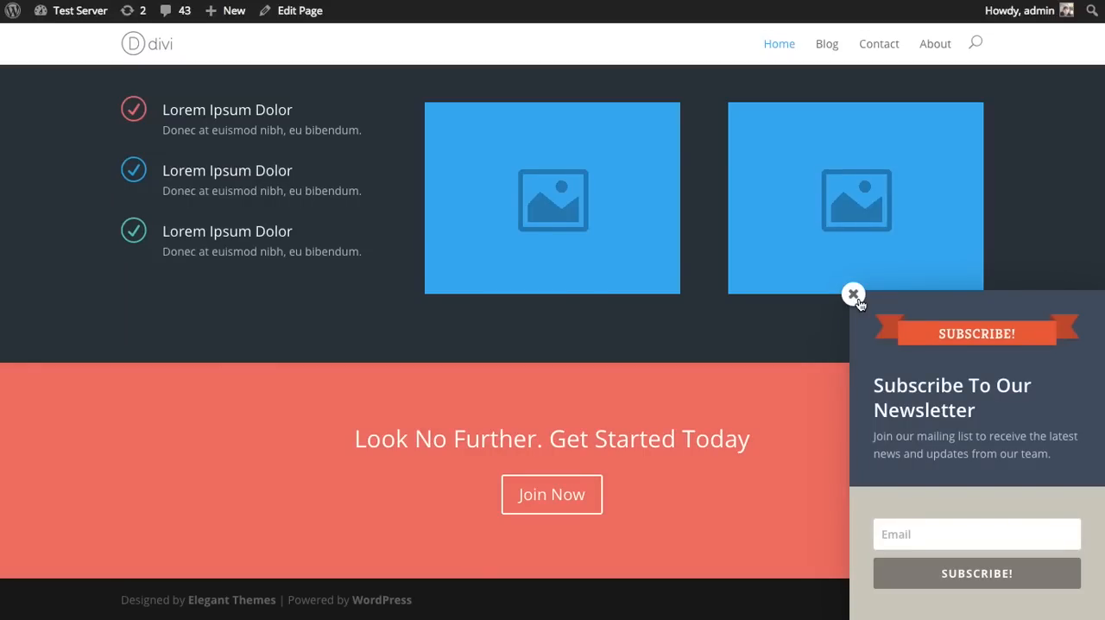
click(853, 295)
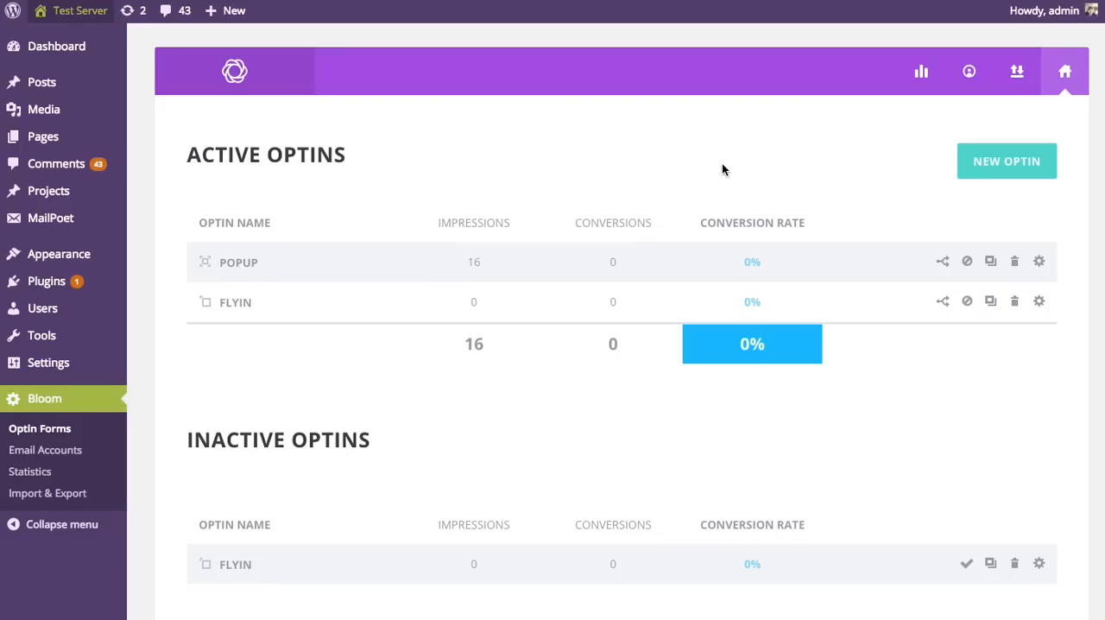
Step: Set the Popup optin to display on the homepage only, with pages excluded, and save the optin
click(1040, 262)
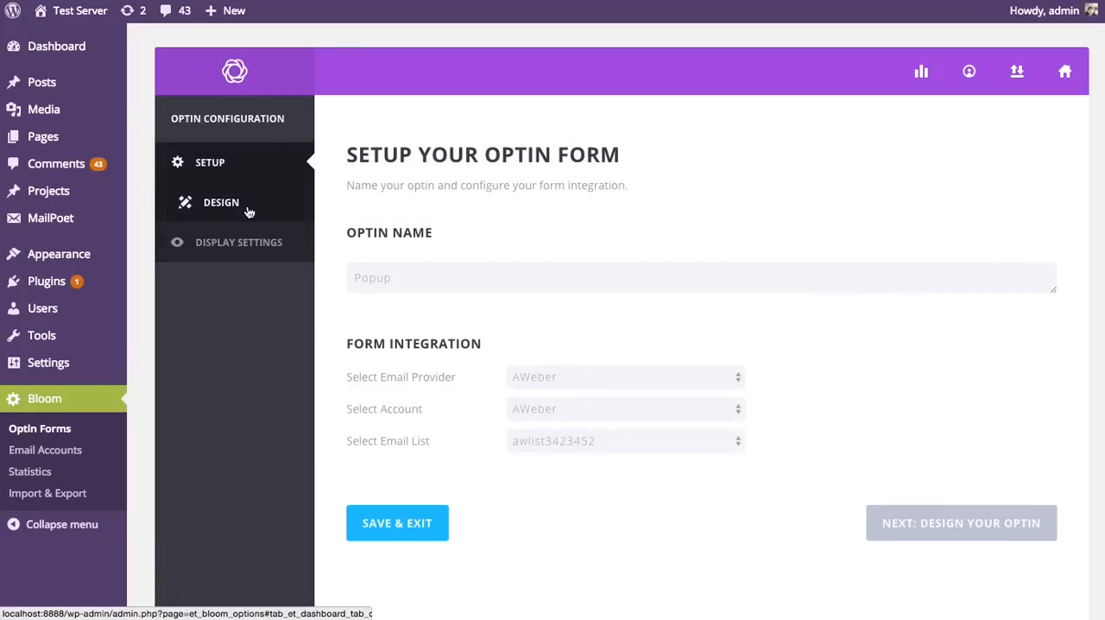
click(246, 242)
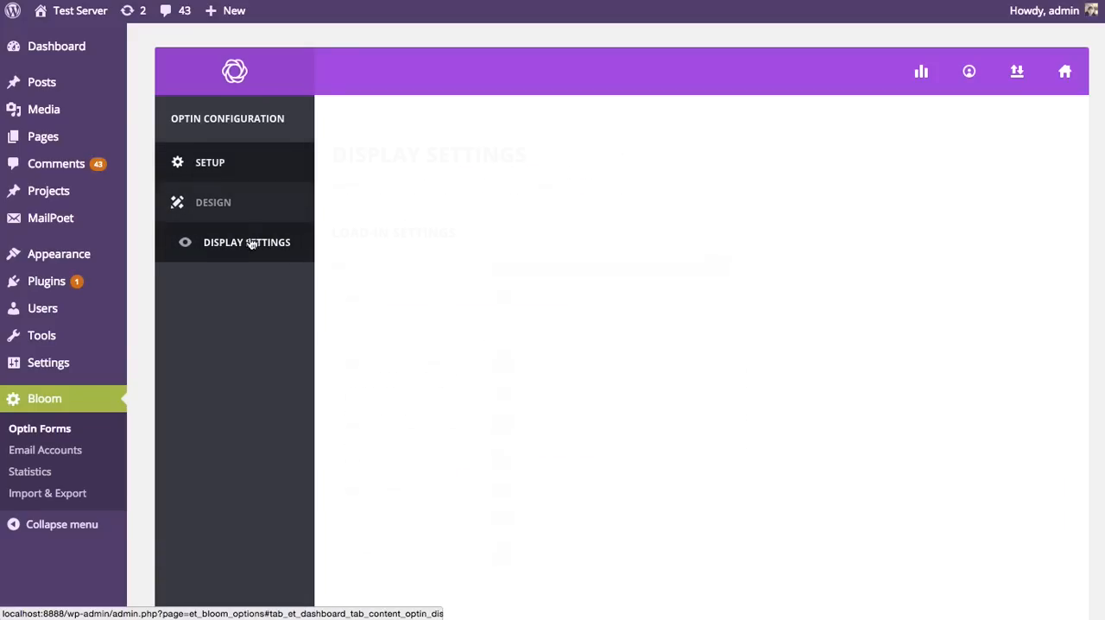
scroll(877, 357, down, 6)
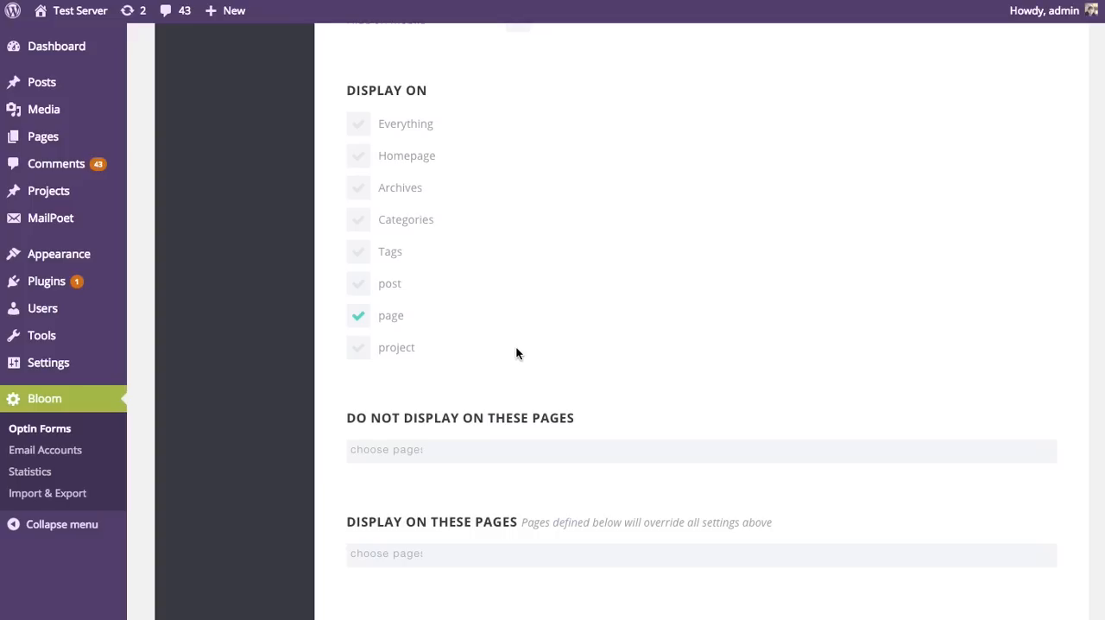
click(359, 186)
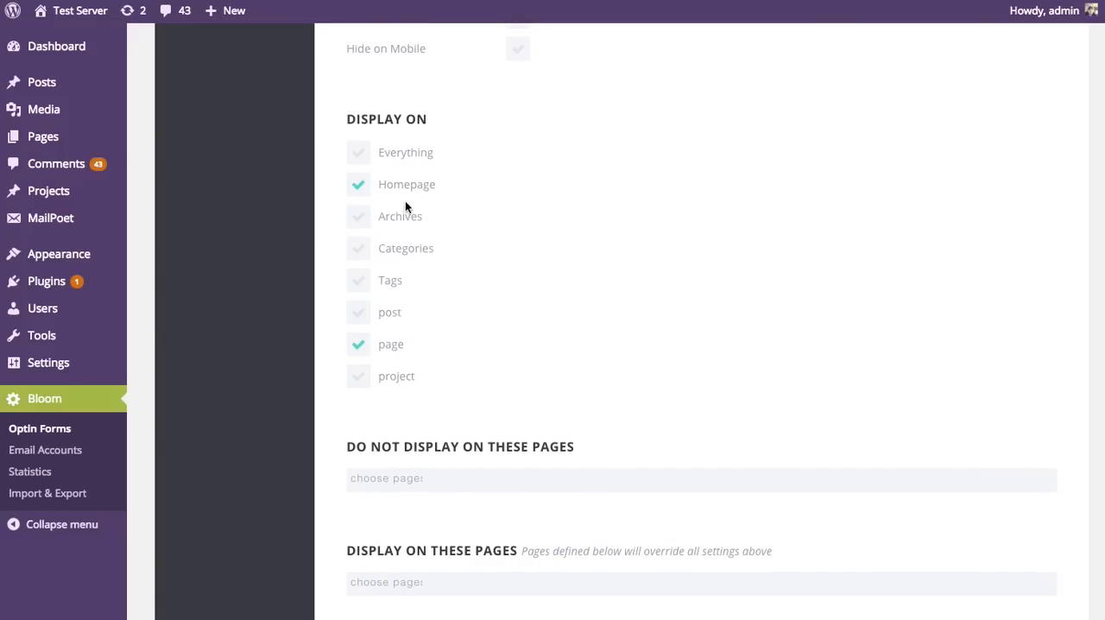
click(358, 347)
scroll(562, 330, up, 6)
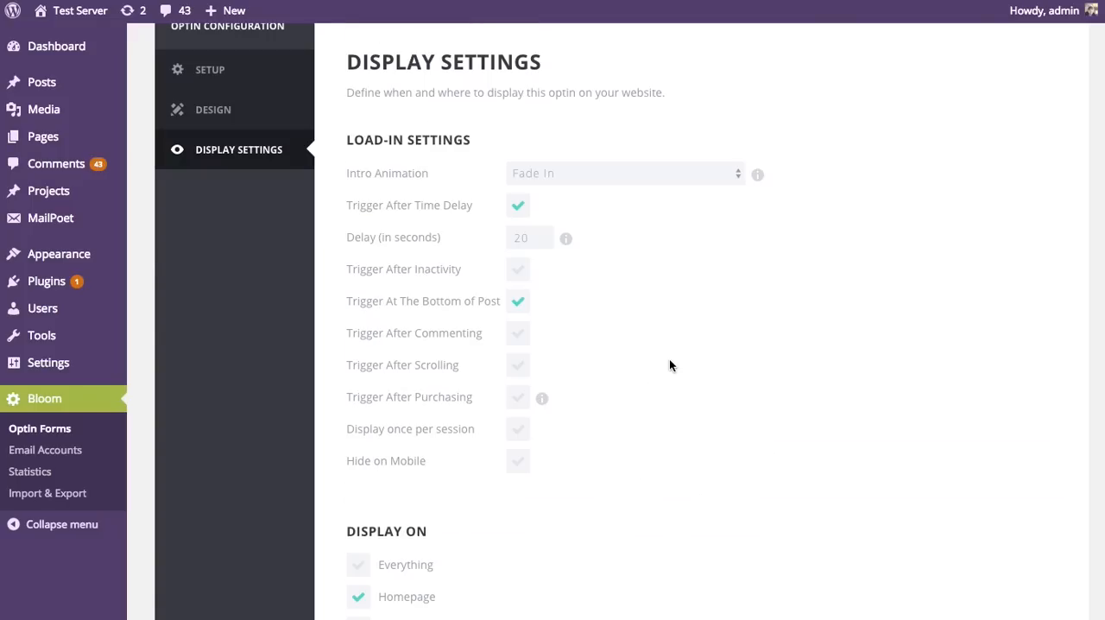
scroll(687, 357, down, 3)
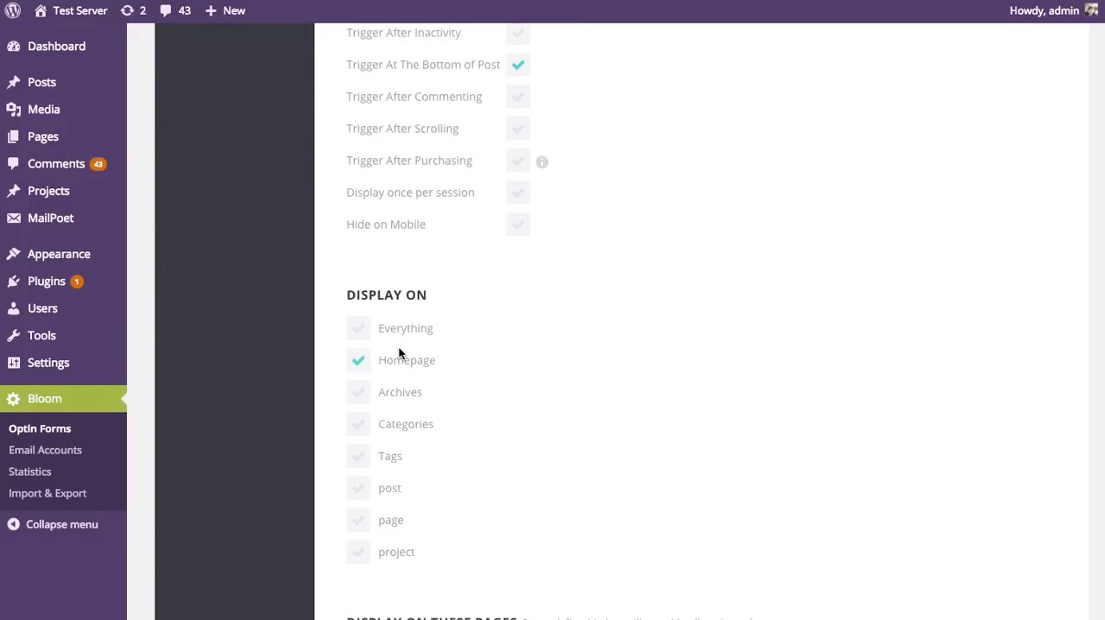
scroll(579, 363, down, 6)
click(402, 423)
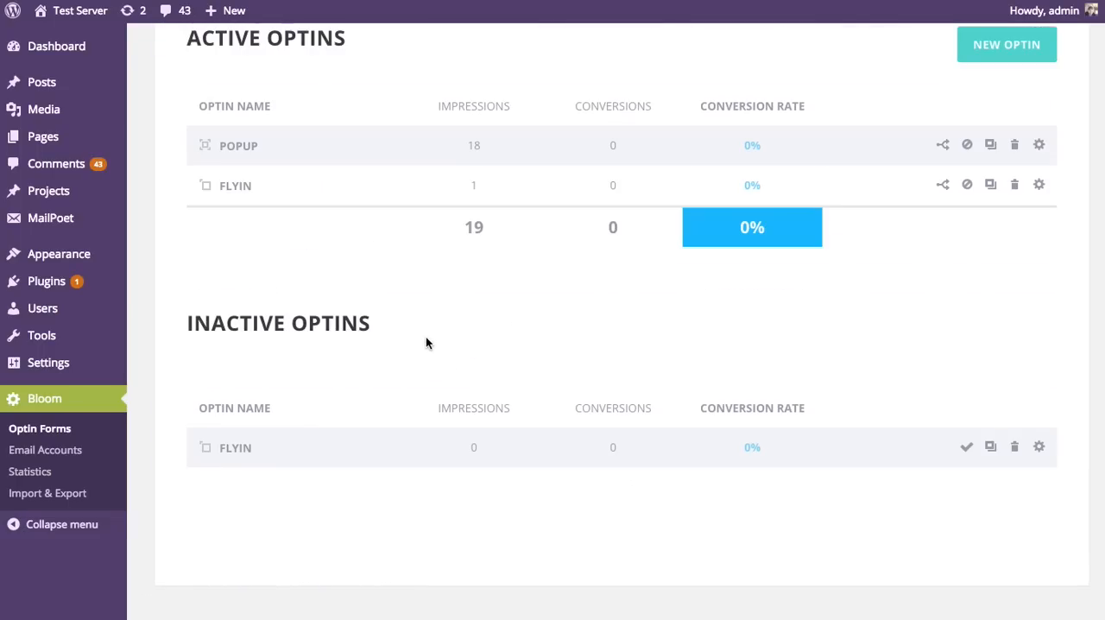
Step: Set the active Flyin optin to display on posts only instead of everything, and save the optin
scroll(425, 338, up, 2)
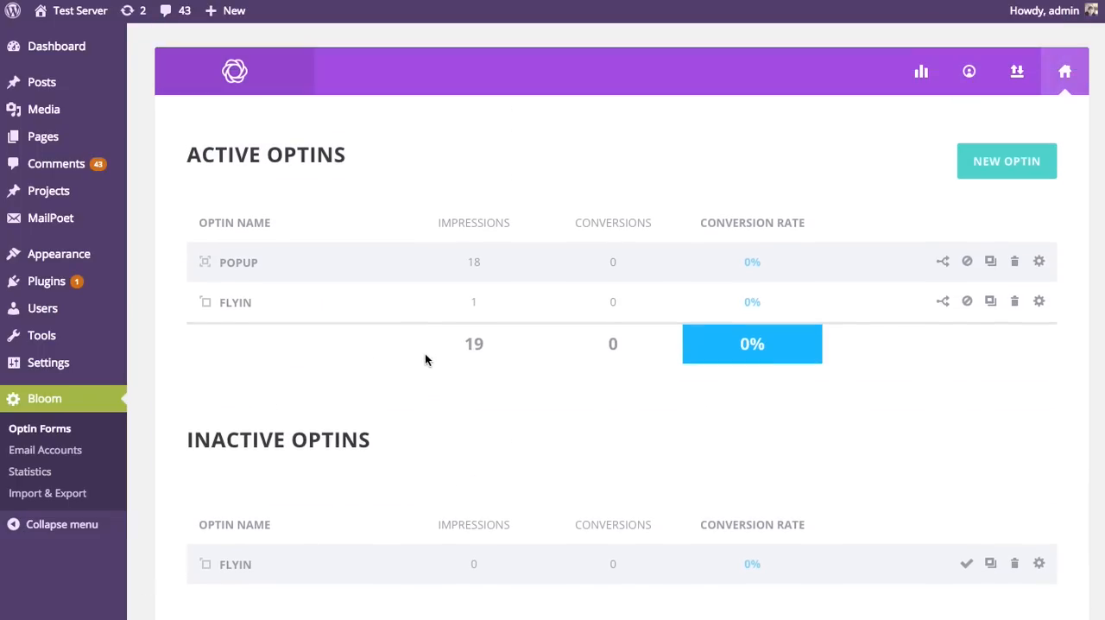
click(1038, 302)
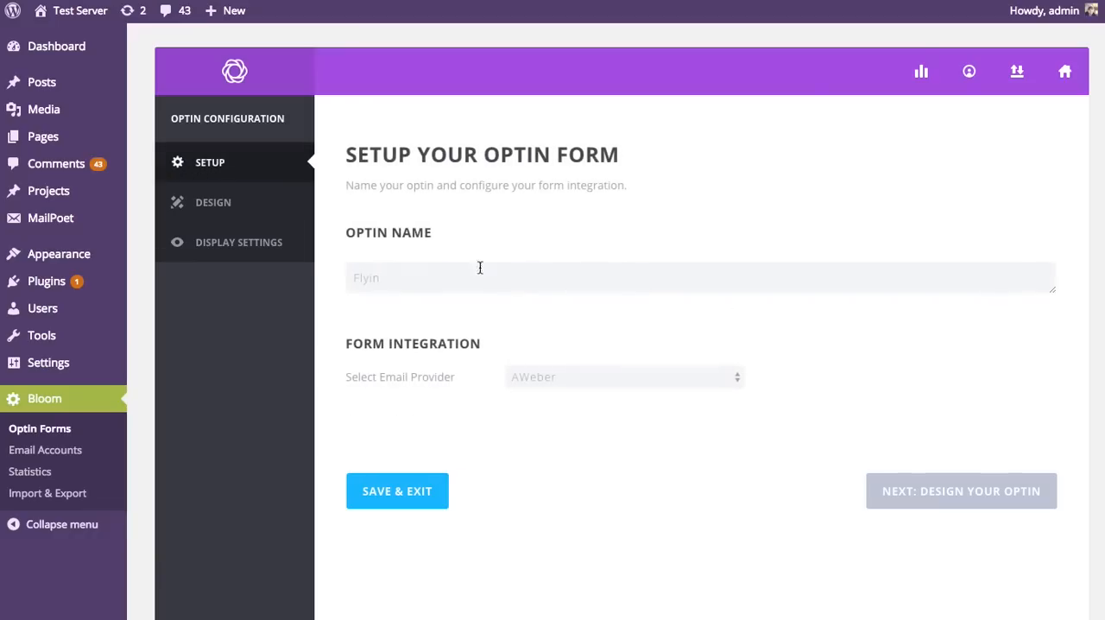
click(298, 250)
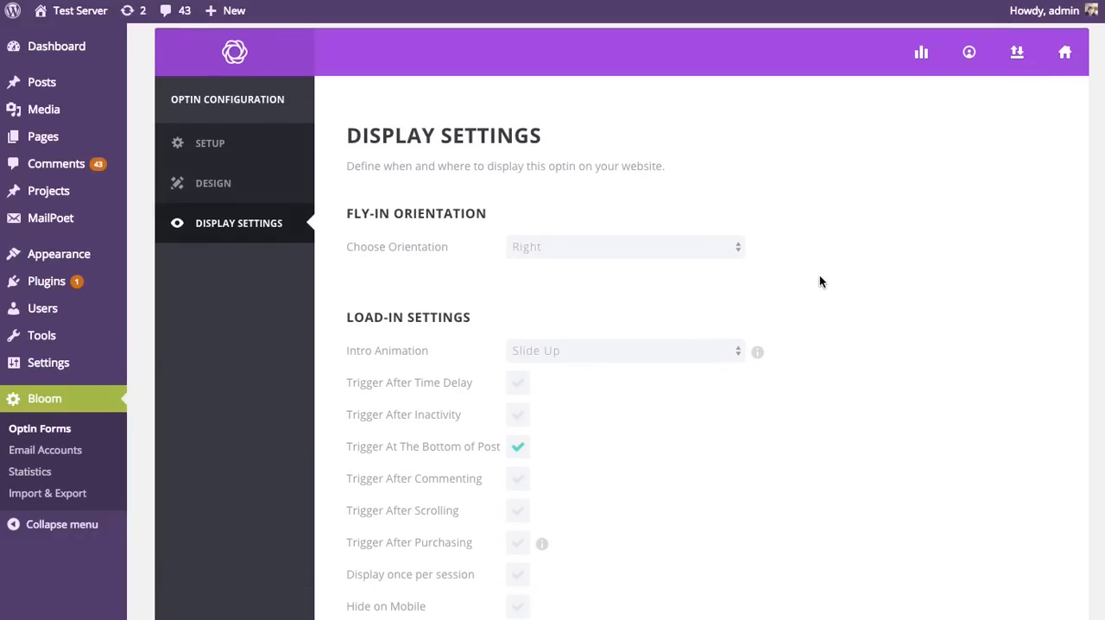
scroll(819, 274, down, 4)
scroll(820, 287, up, 1)
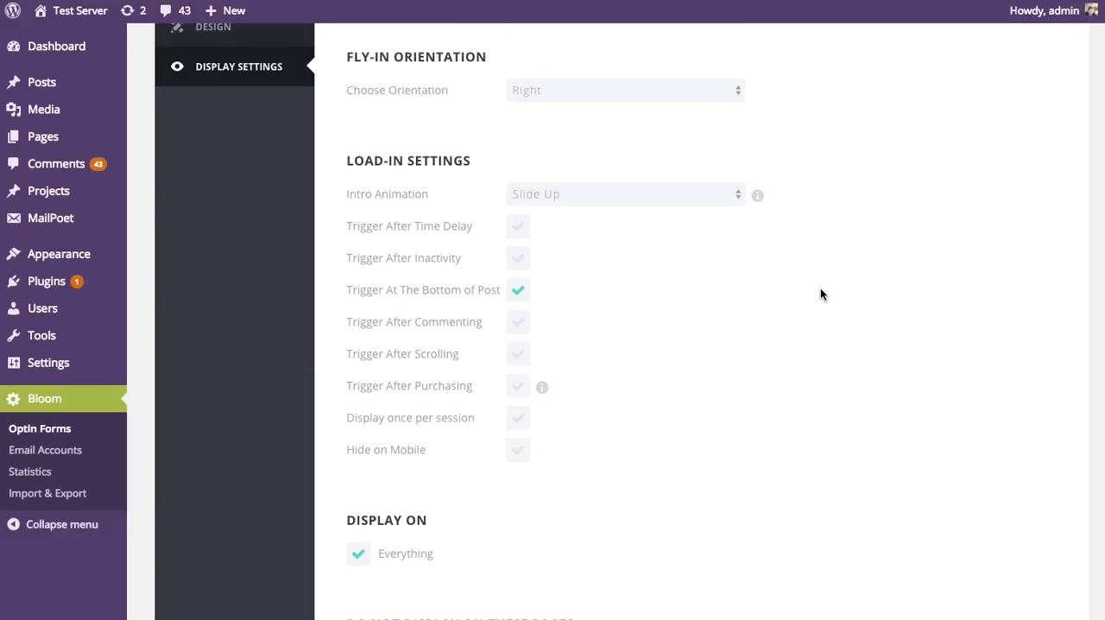
scroll(820, 295, down, 1)
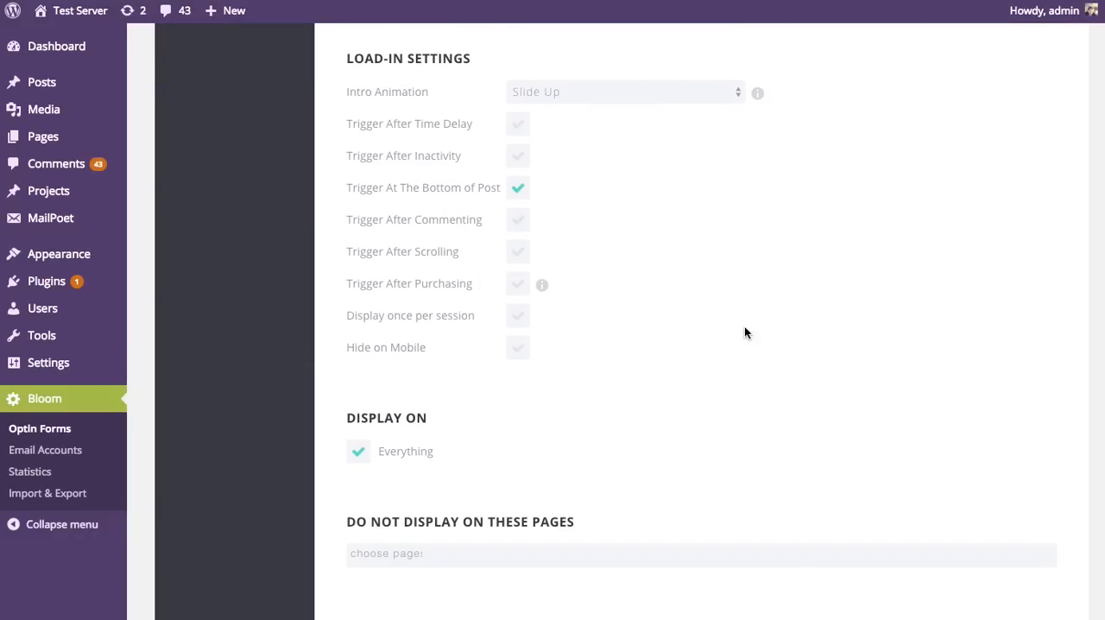
click(358, 451)
scroll(708, 425, down, 2)
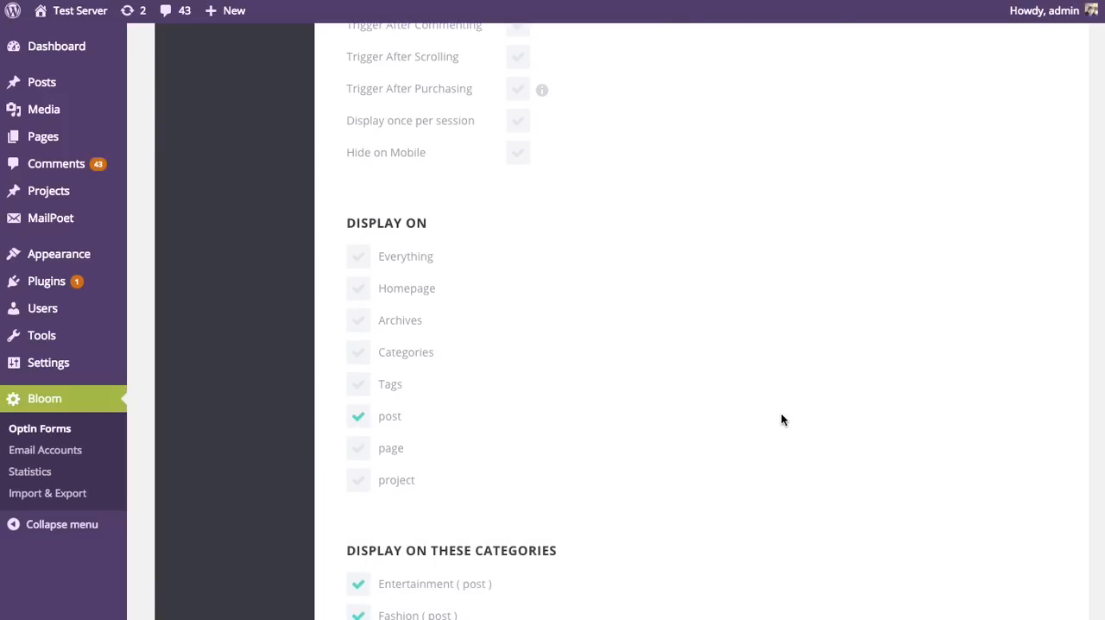
scroll(782, 419, down, 15)
click(412, 414)
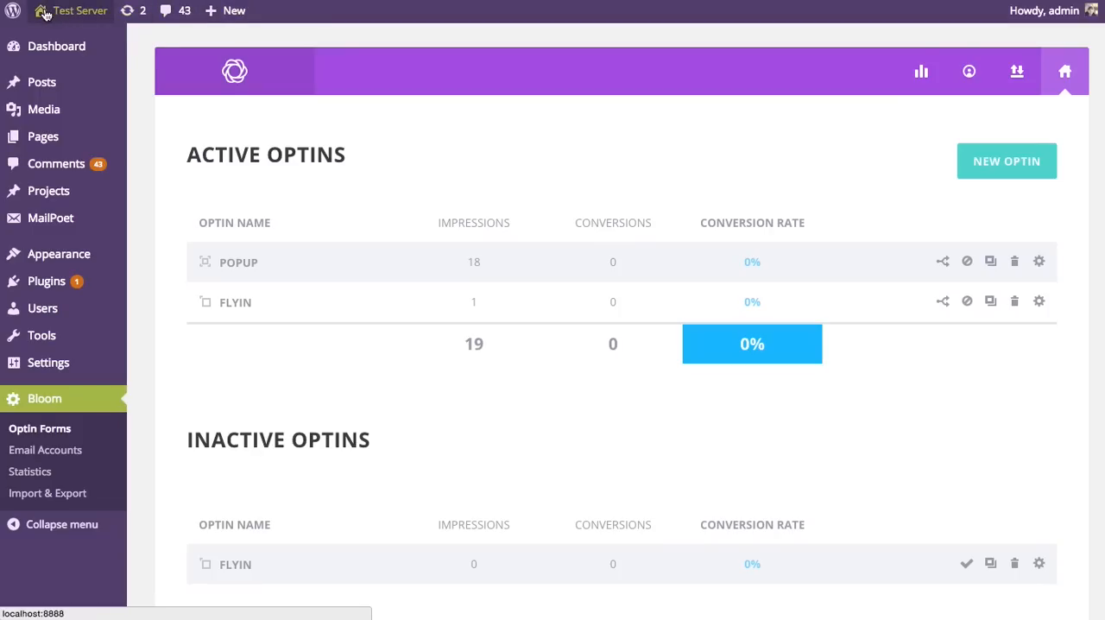
Step: Open the site's home page, go to its end to trigger the popup, and dismiss it
key(ctrl+Tab)
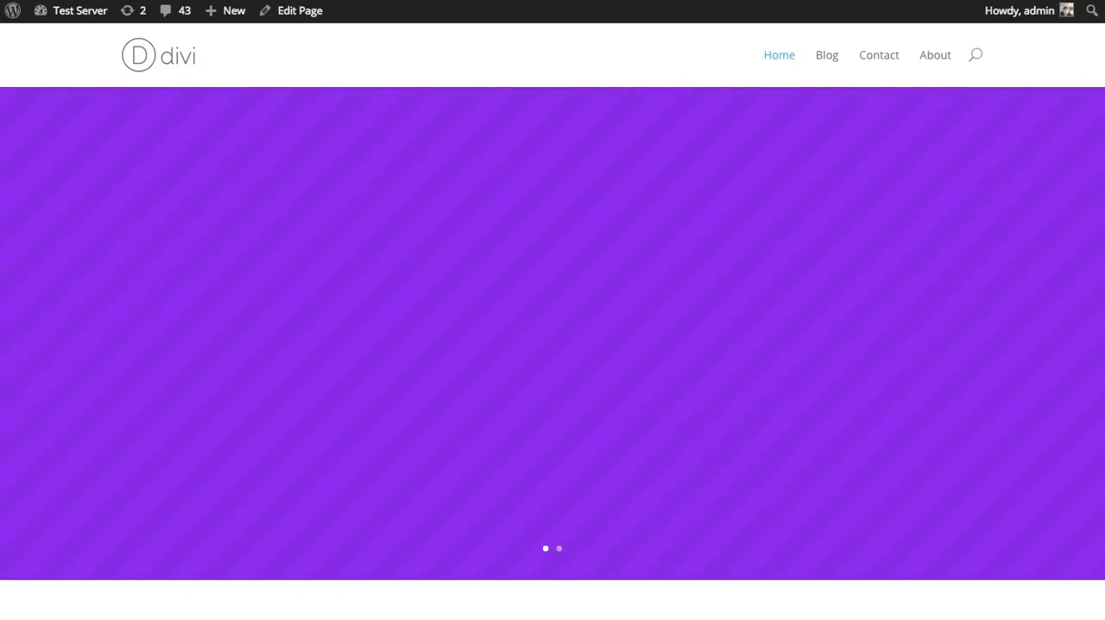
scroll(753, 217, down, 10)
scroll(753, 224, down, 15)
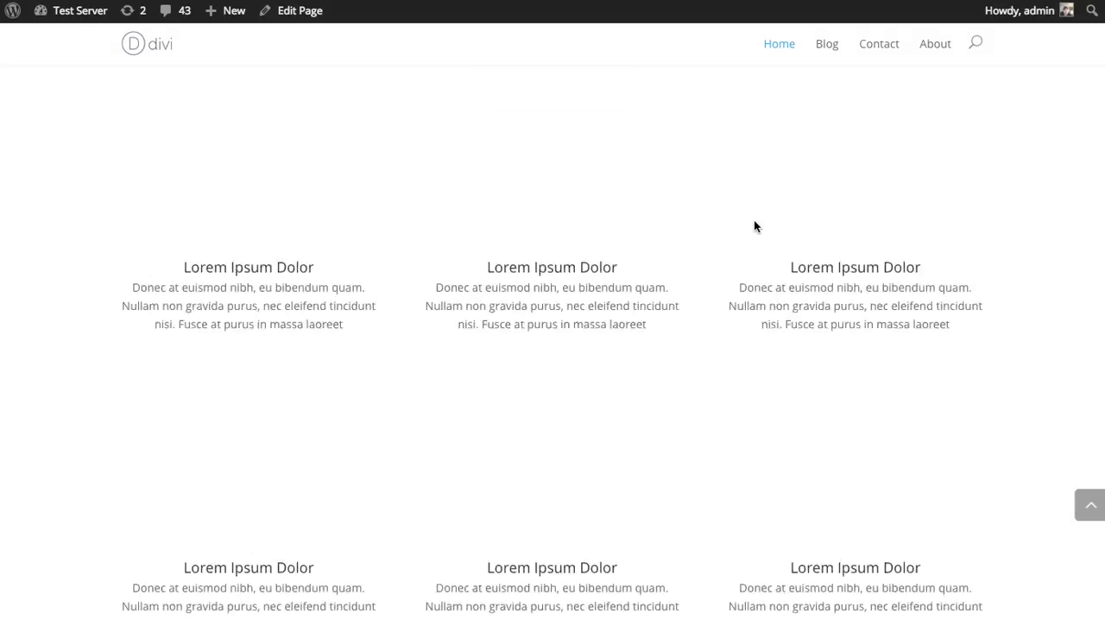
scroll(798, 272, up, 8)
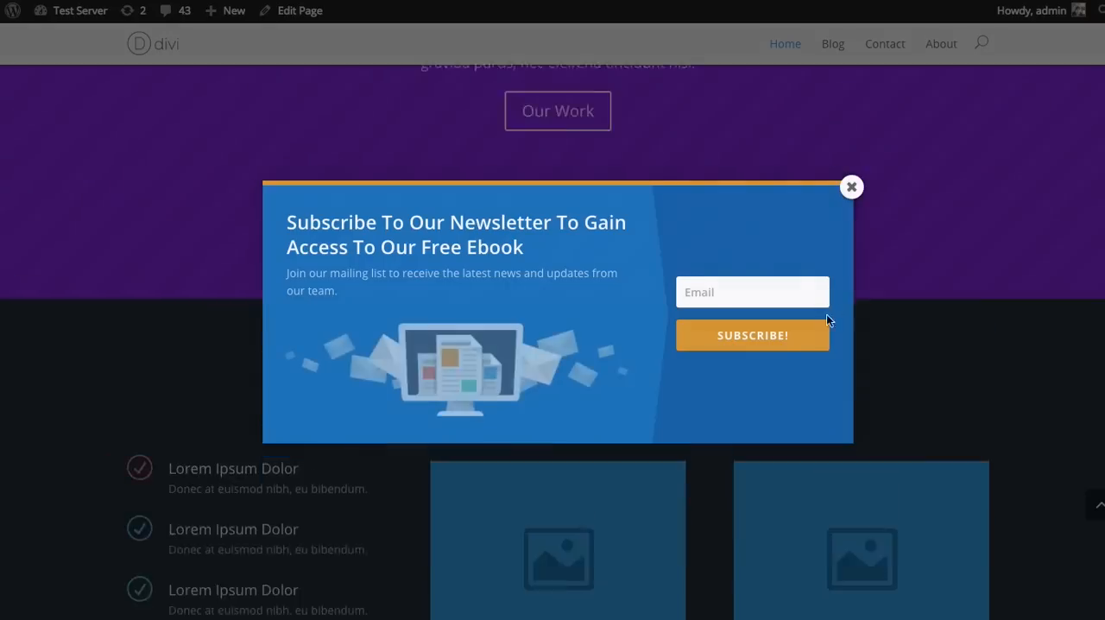
scroll(902, 415, down, 8)
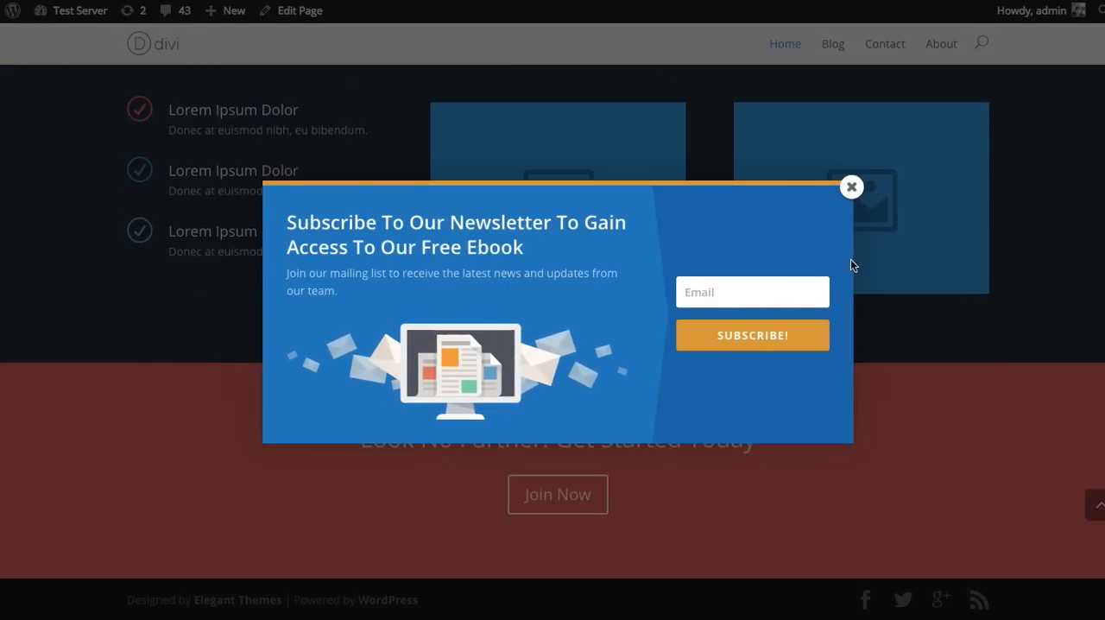
click(852, 190)
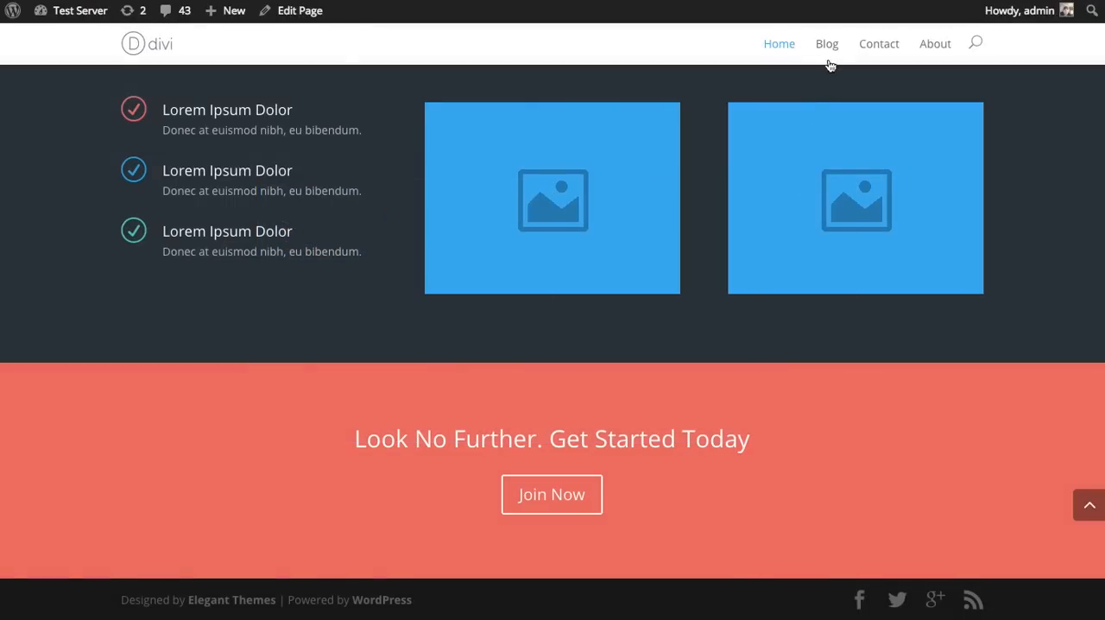
Step: Open the blog post "Meet The Car Of The Future" and go down to its comments to trigger the fly-in
click(828, 49)
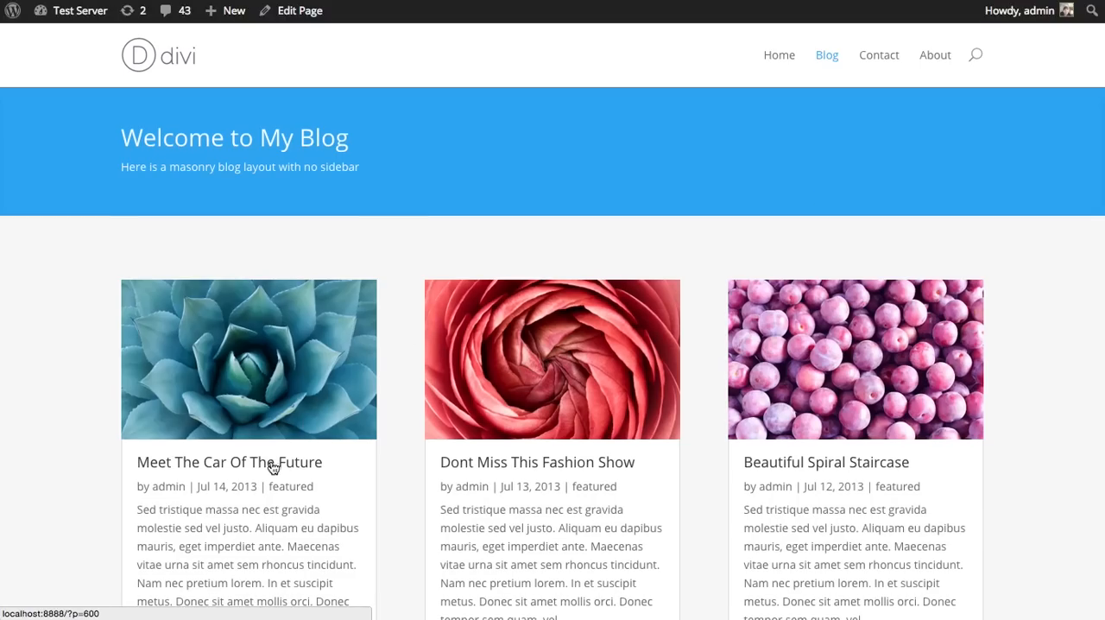
click(271, 467)
scroll(853, 276, down, 15)
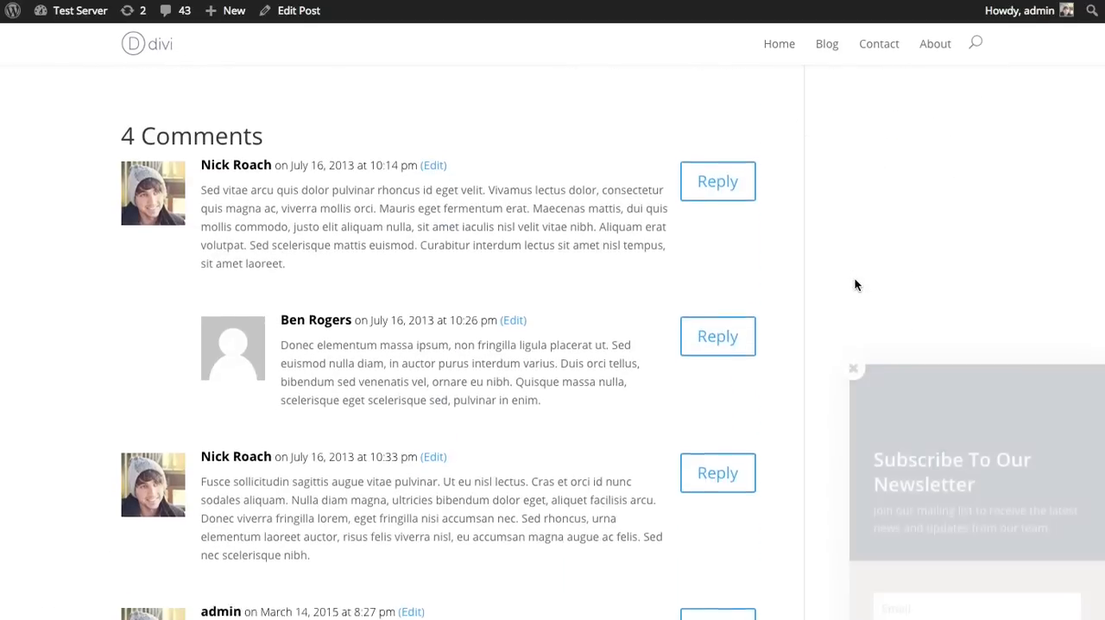
scroll(858, 310, down, 5)
Step: Examine how the fly-in stays in place along the post and where the post content ends above the comments
scroll(656, 427, up, 20)
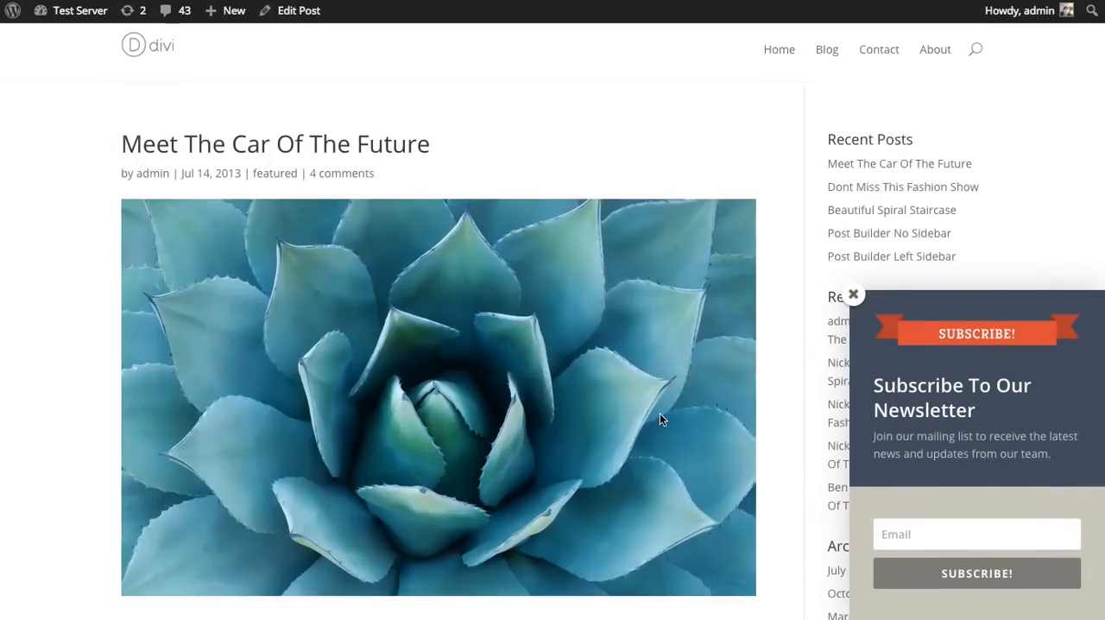
scroll(665, 415, down, 15)
scroll(688, 410, up, 15)
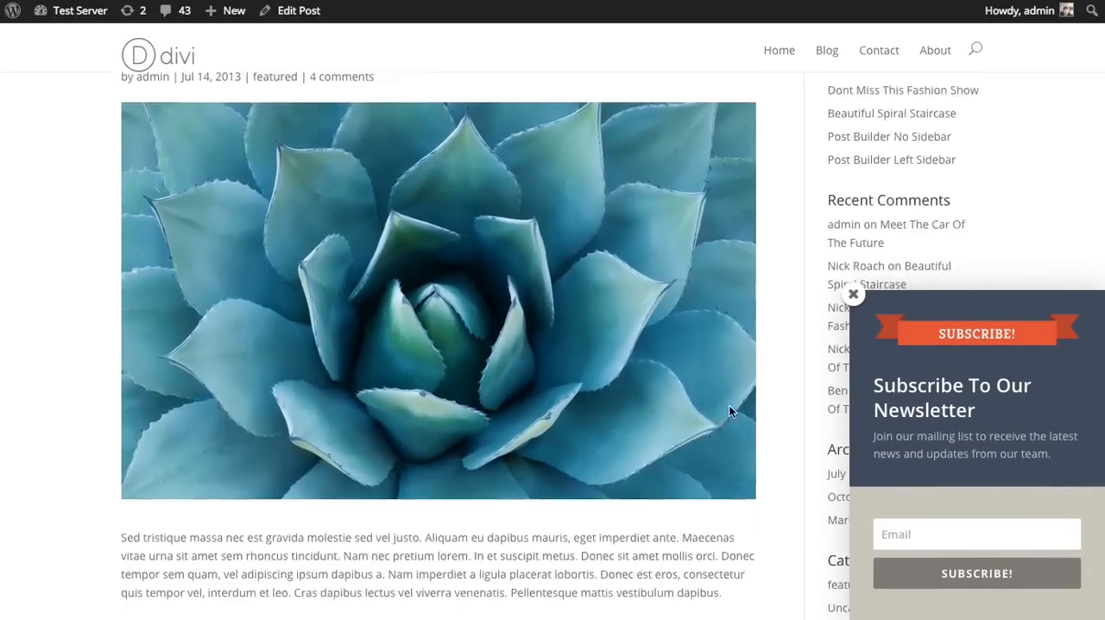
scroll(725, 412, down, 15)
scroll(728, 411, up, 15)
scroll(766, 377, down, 5)
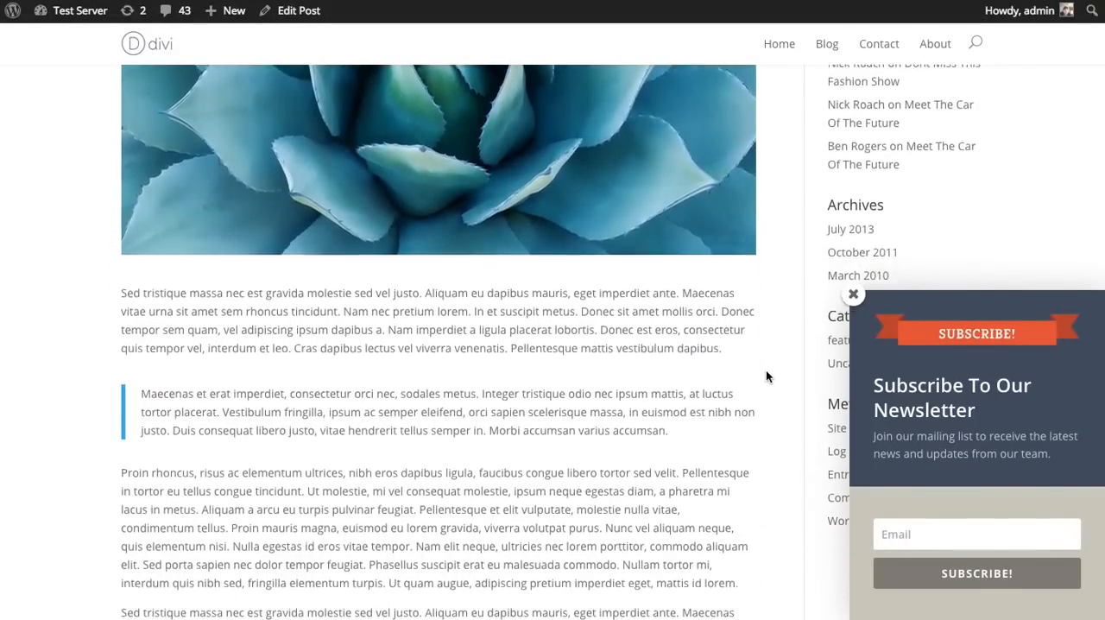
scroll(766, 376, down, 1)
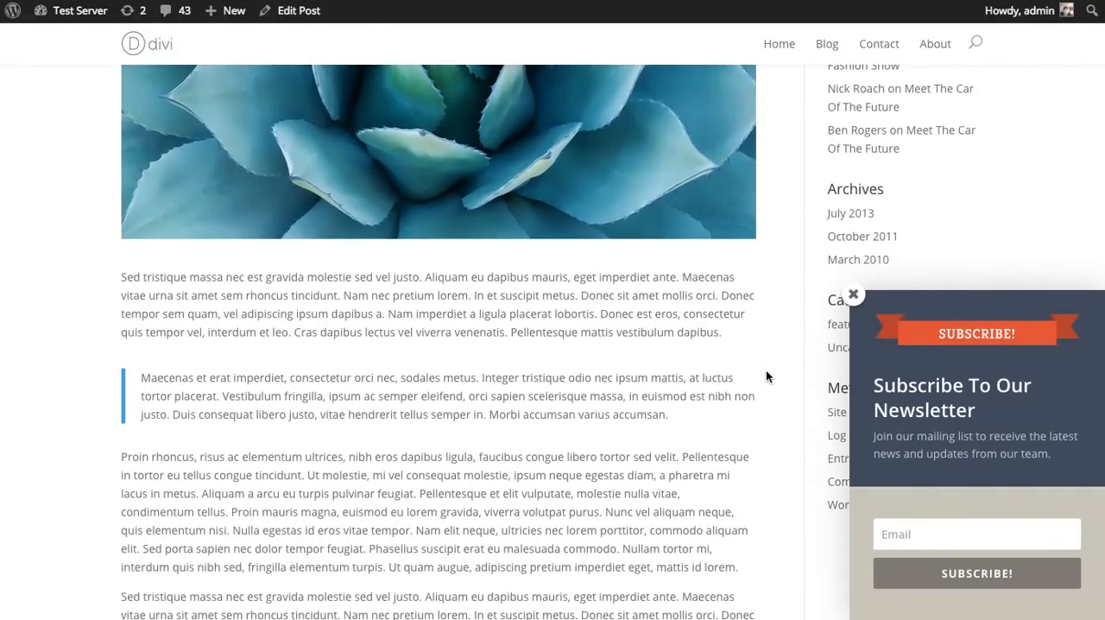
scroll(765, 375, down, 10)
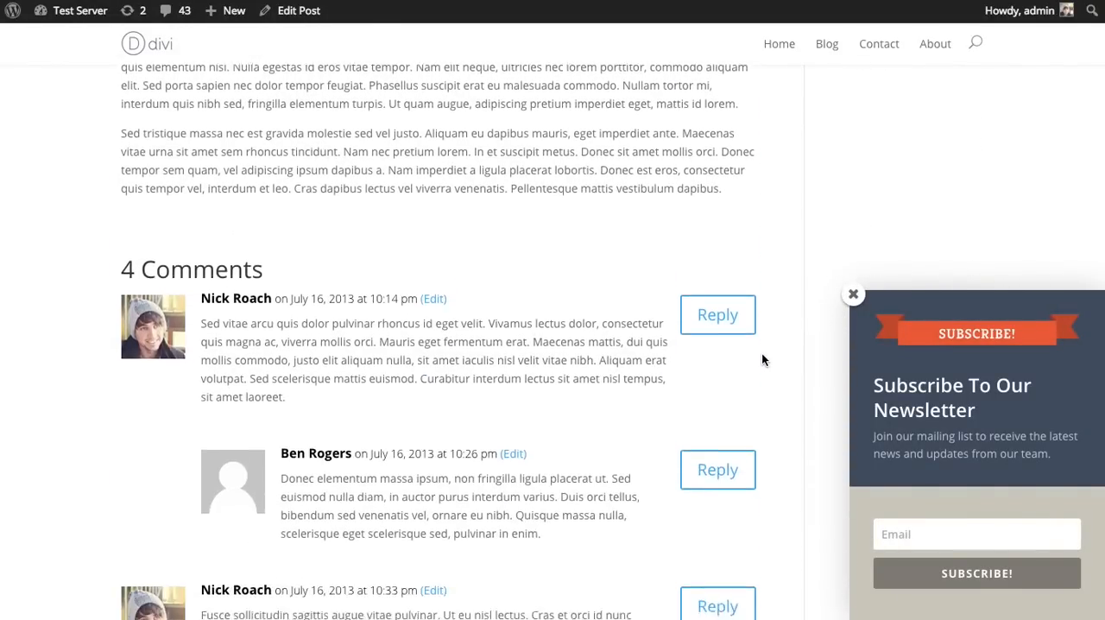
scroll(786, 373, up, 6)
scroll(788, 376, up, 12)
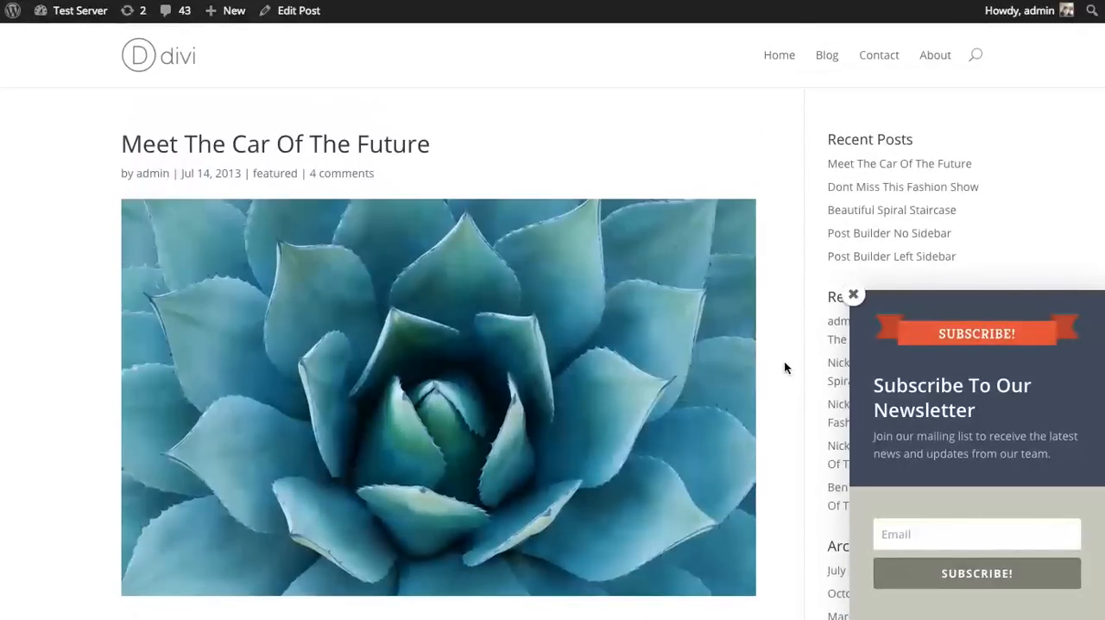
scroll(742, 331, down, 5)
scroll(748, 332, down, 4)
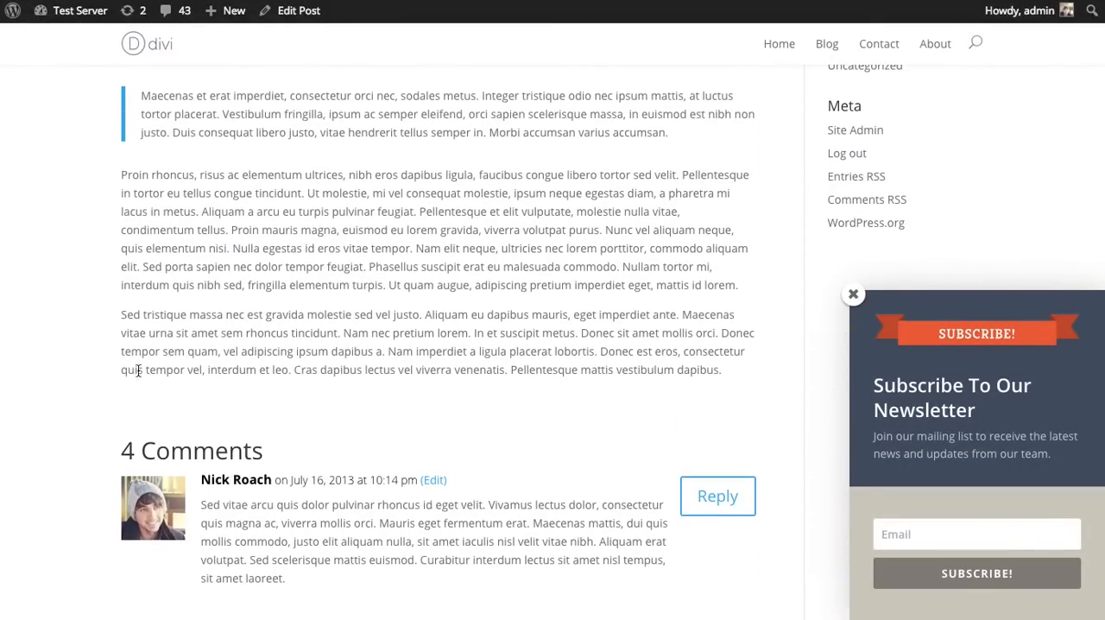
scroll(136, 370, down, 4)
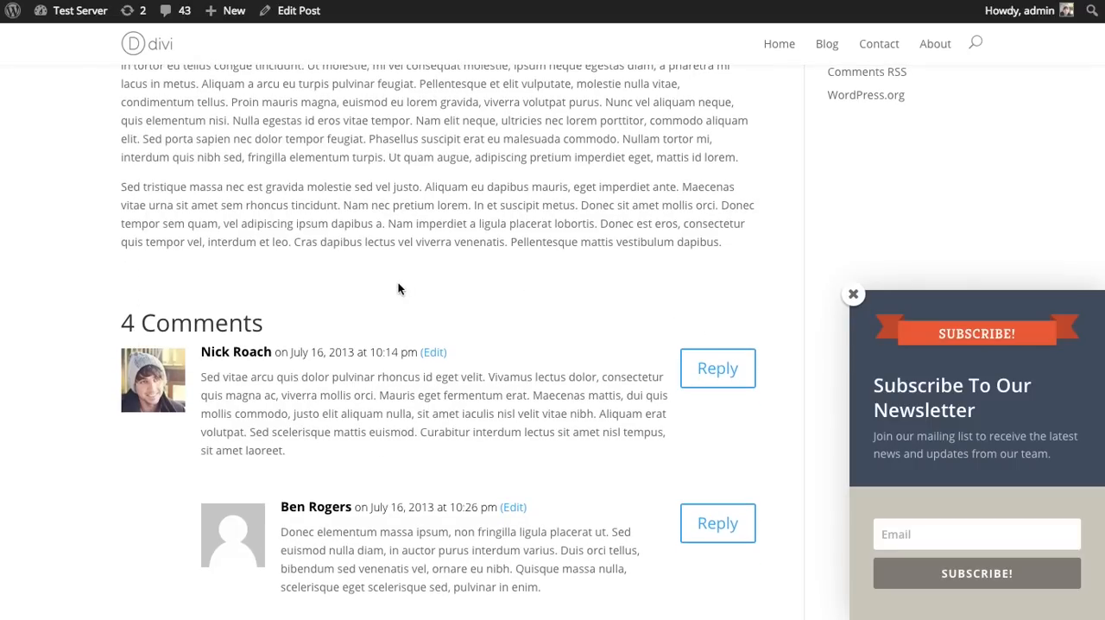
scroll(665, 365, up, 8)
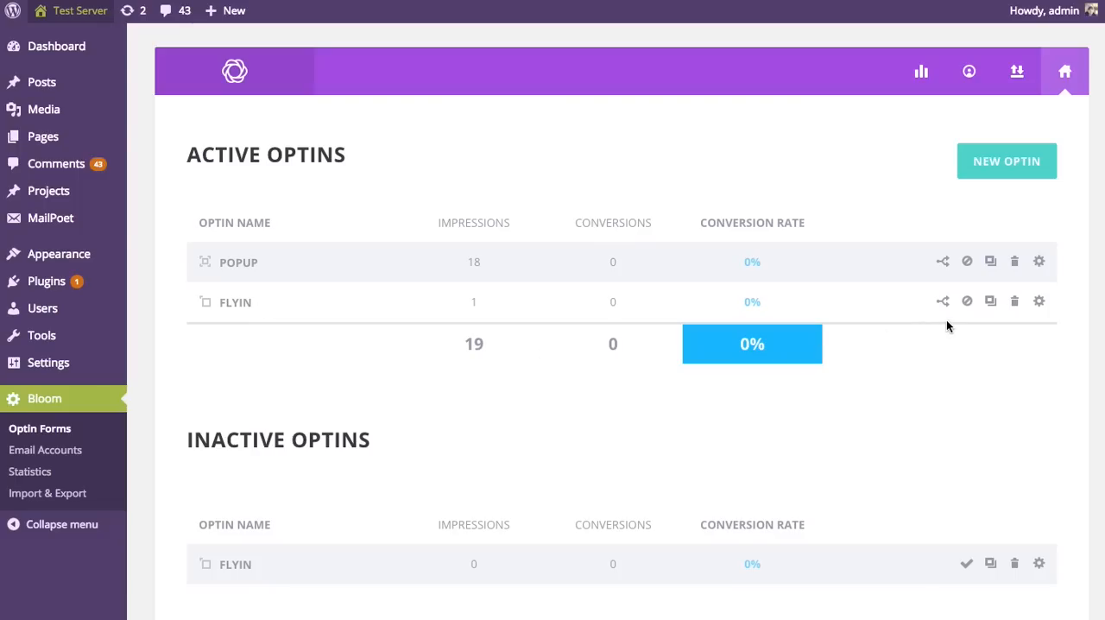
Step: Duplicate the active Flyin optin as a Below Post optin
click(993, 307)
scroll(578, 442, down, 1)
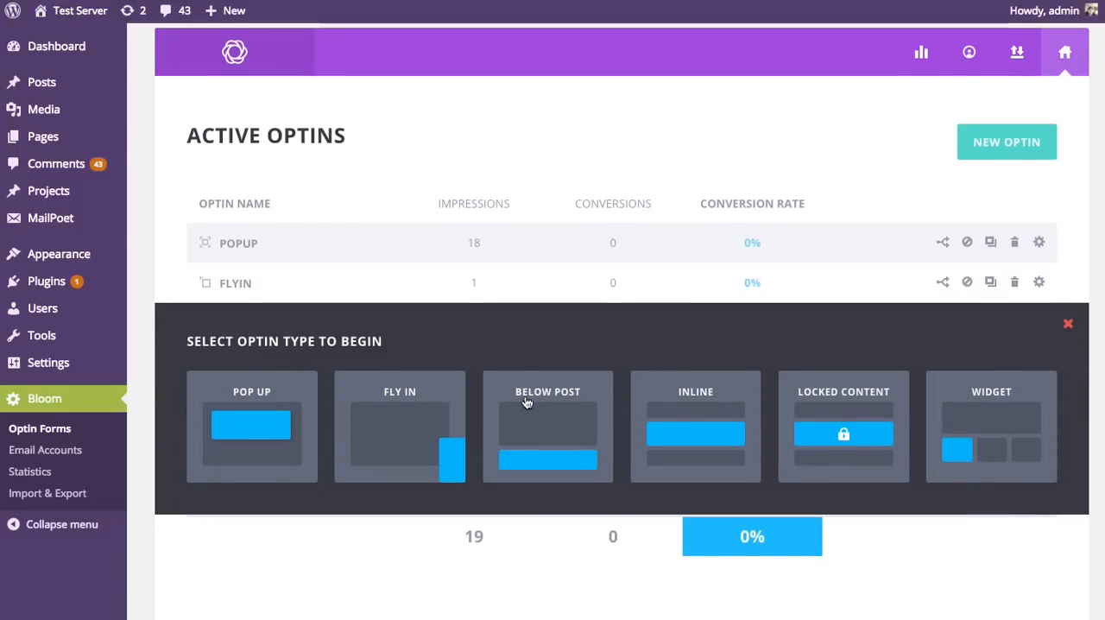
click(540, 390)
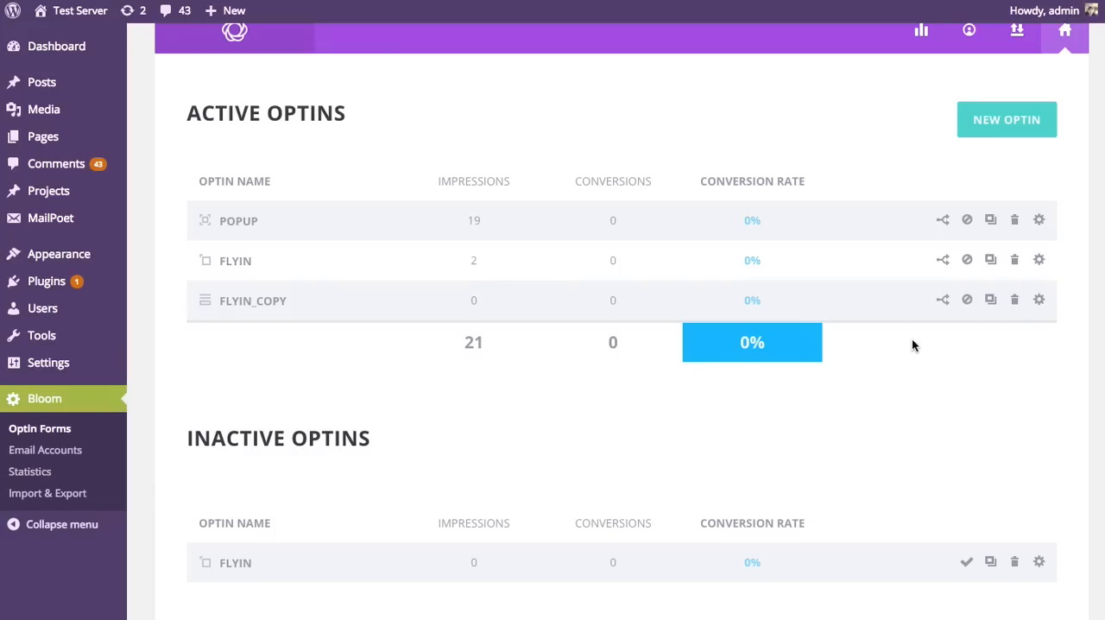
Step: Rename the duplicated optin as "Below Post" and save it
click(1039, 299)
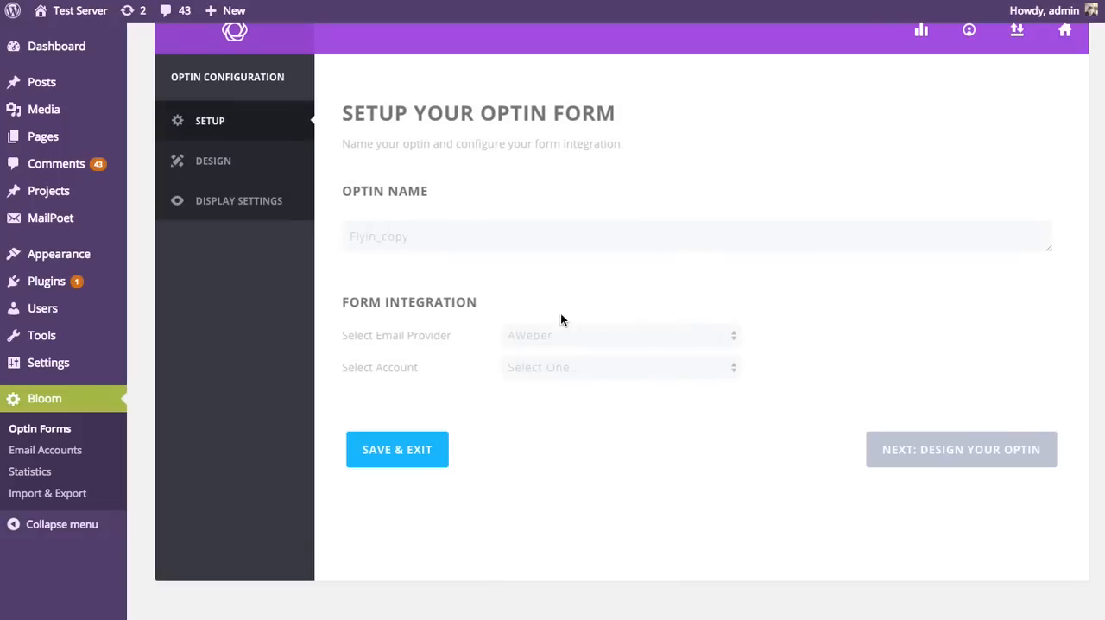
double_click(458, 244)
text(Below Post)
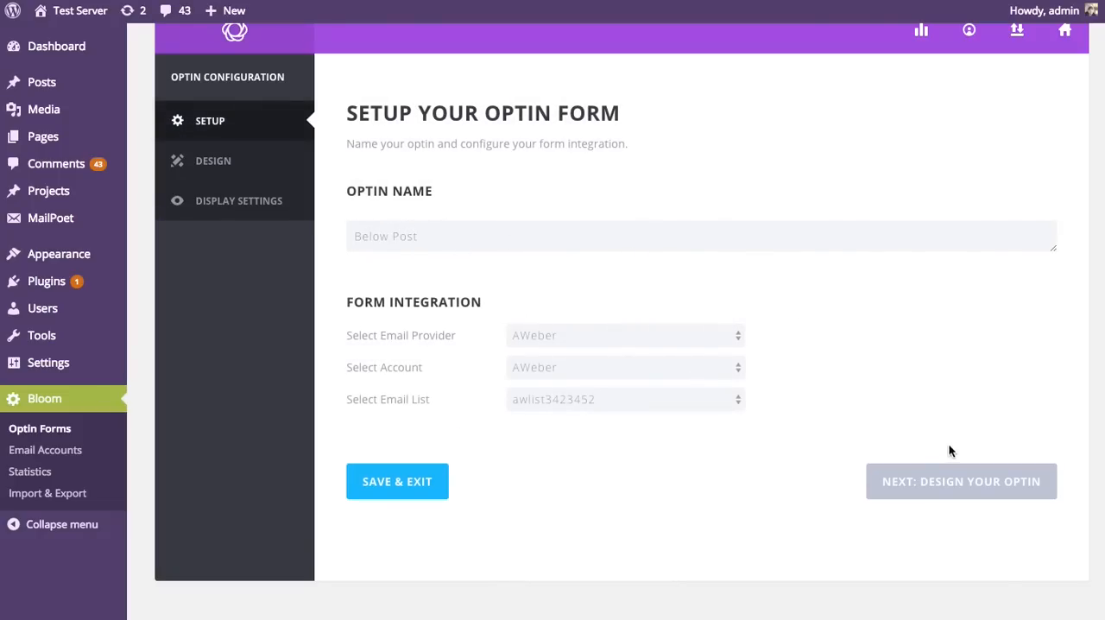
click(402, 489)
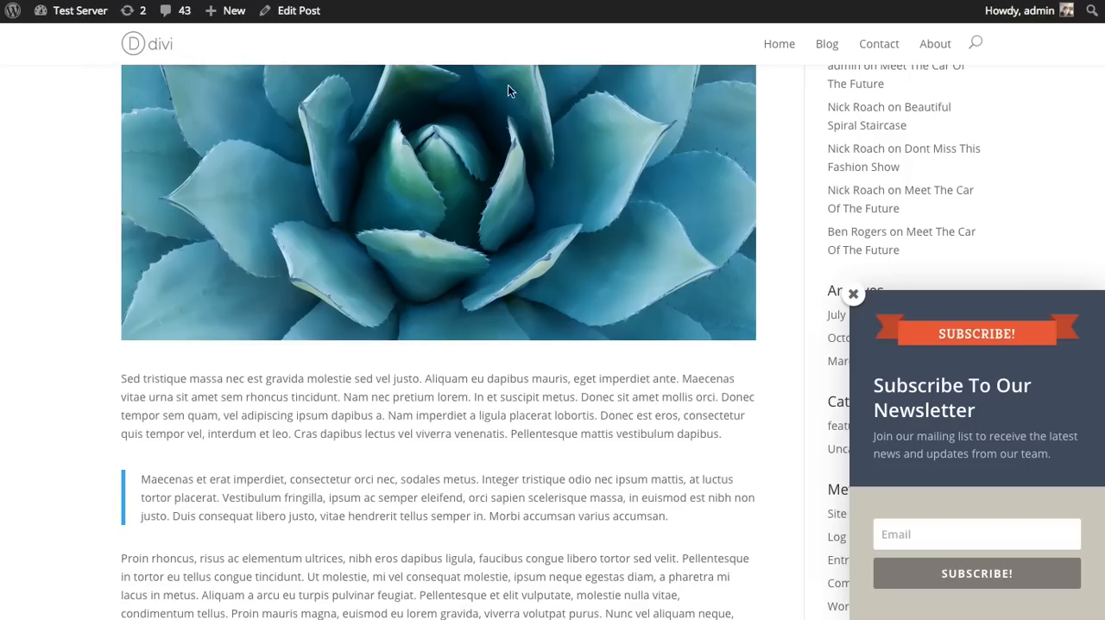
Step: Reload the post "Meet The Car Of The Future", check the below-post form against the fly-in near the comments, and close the fly-in
scroll(608, 210, up, 5)
key(super+r)
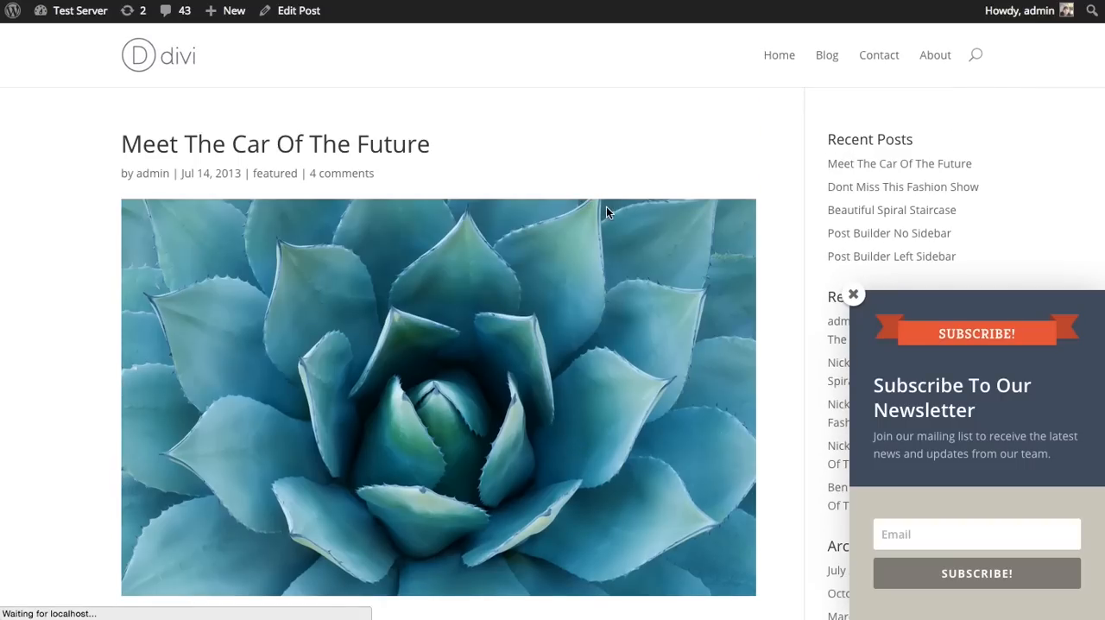
scroll(802, 191, down, 12)
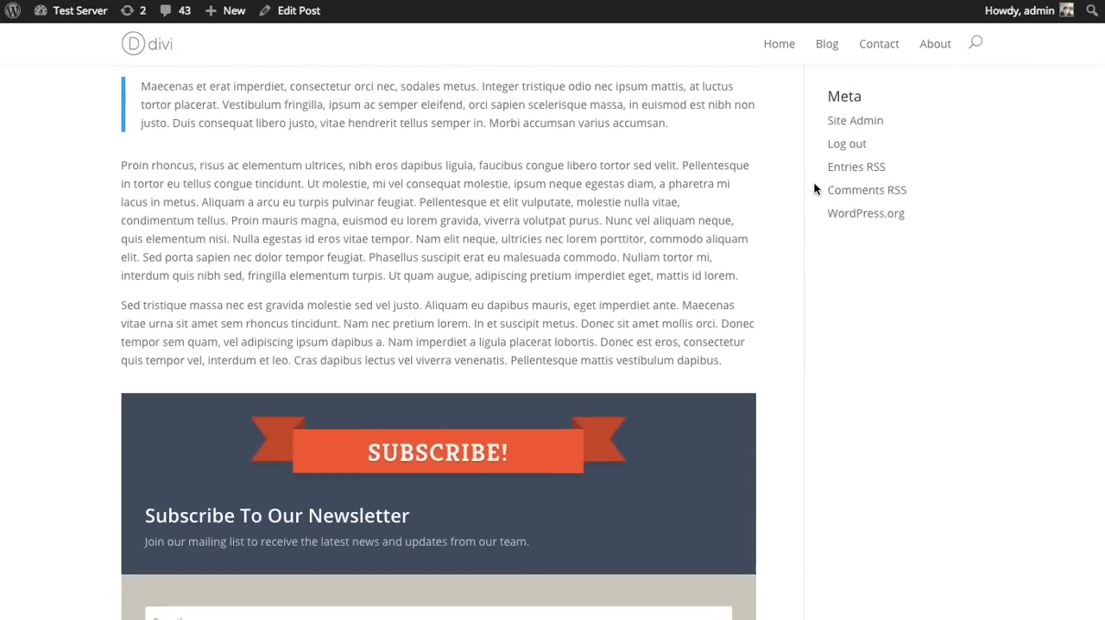
scroll(531, 317, down, 5)
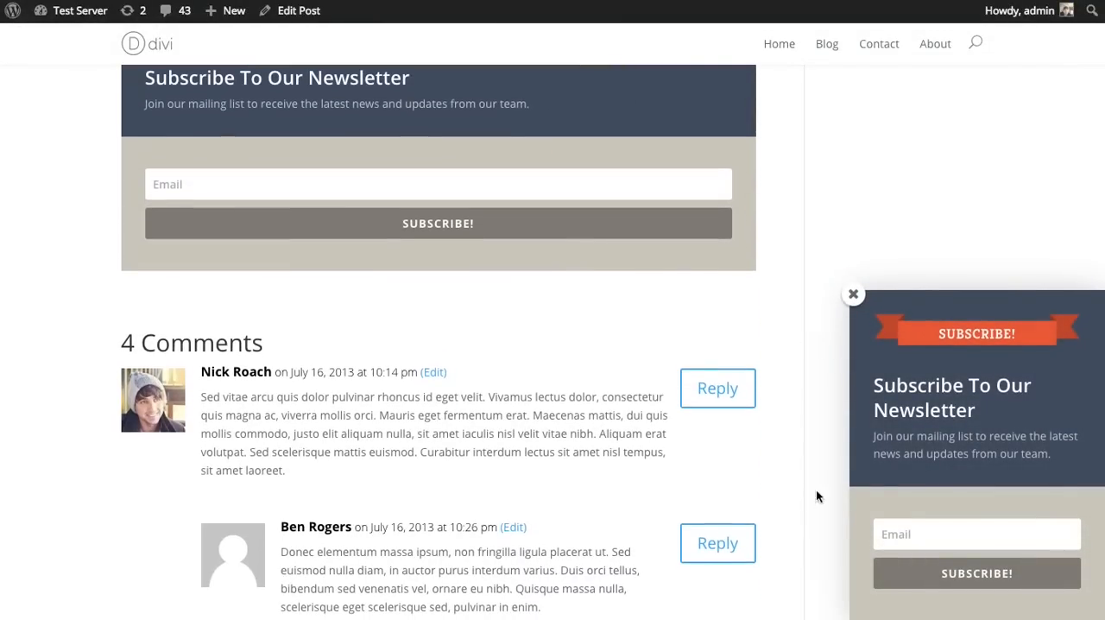
scroll(882, 369, down, 5)
scroll(897, 354, up, 15)
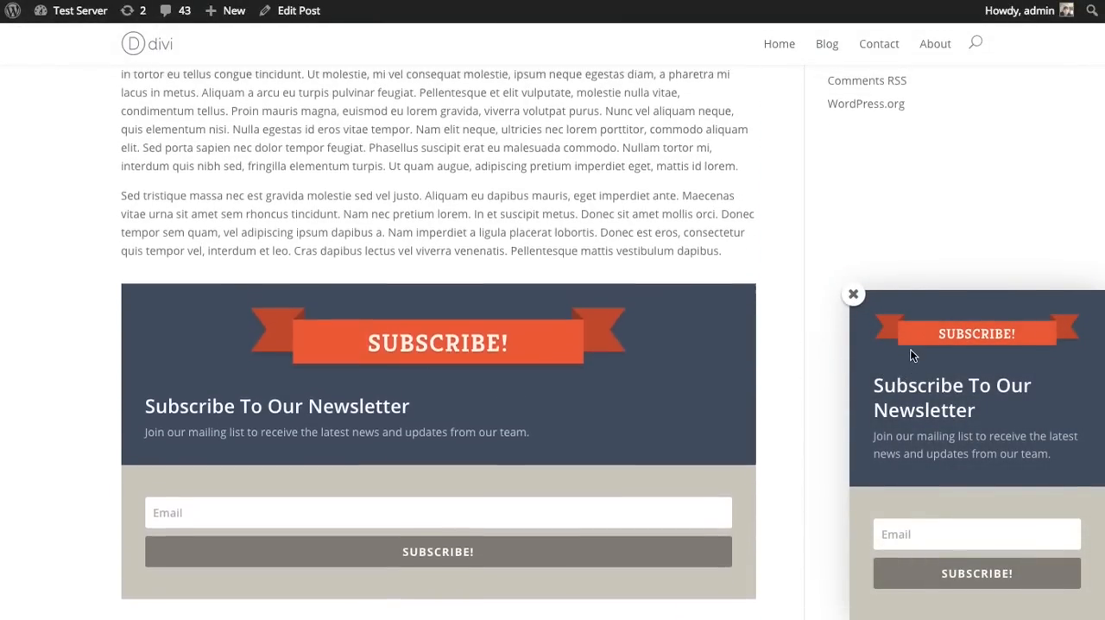
scroll(928, 259, down, 8)
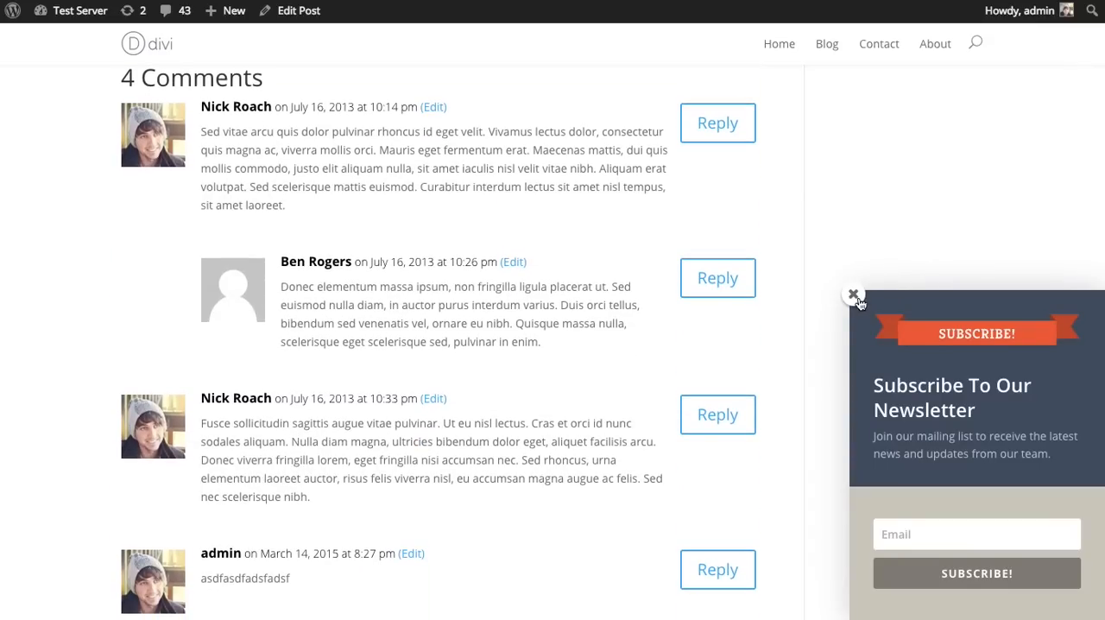
click(854, 295)
scroll(873, 294, up, 15)
click(890, 257)
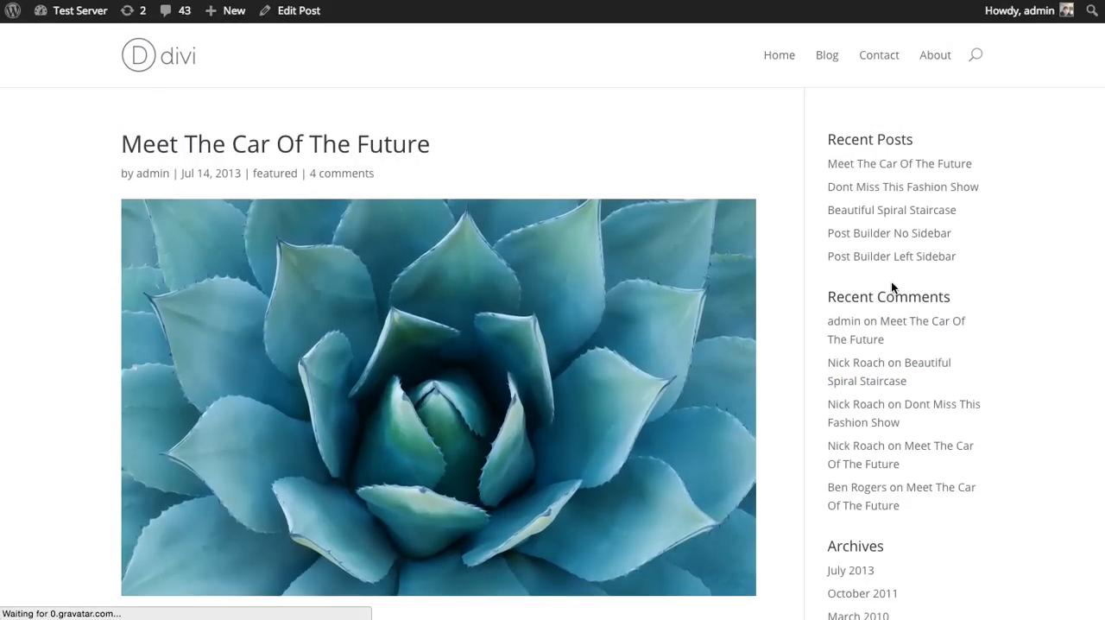
Step: Open the blog post "Dont Miss This Fashion Show", compare its below-post form with the fly-in at the content's end, and close the fly-in
click(828, 49)
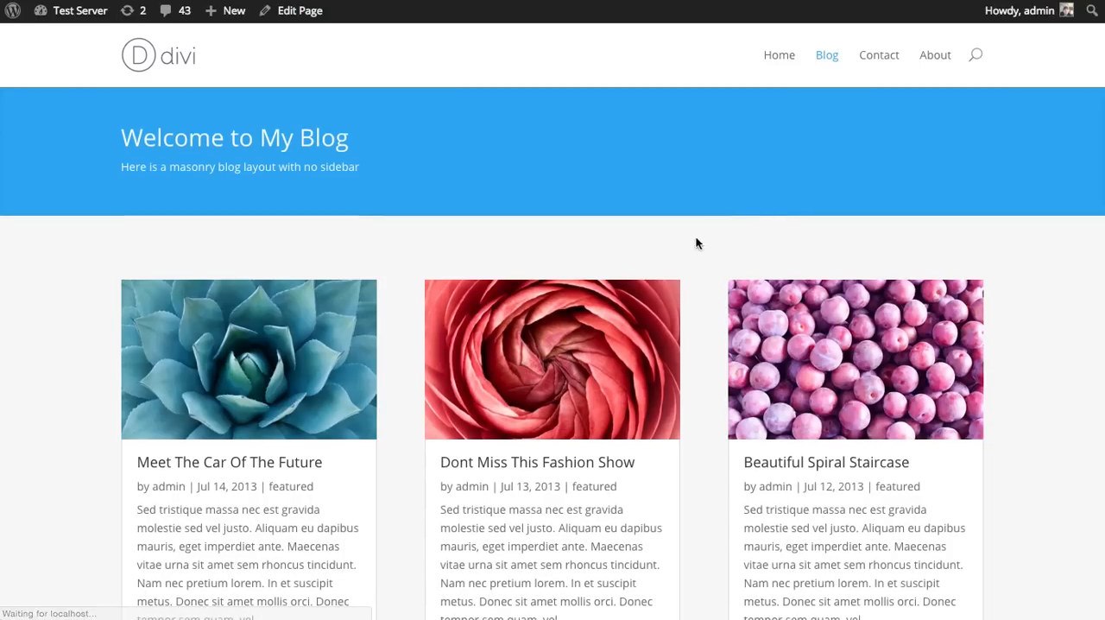
click(583, 460)
scroll(743, 393, down, 10)
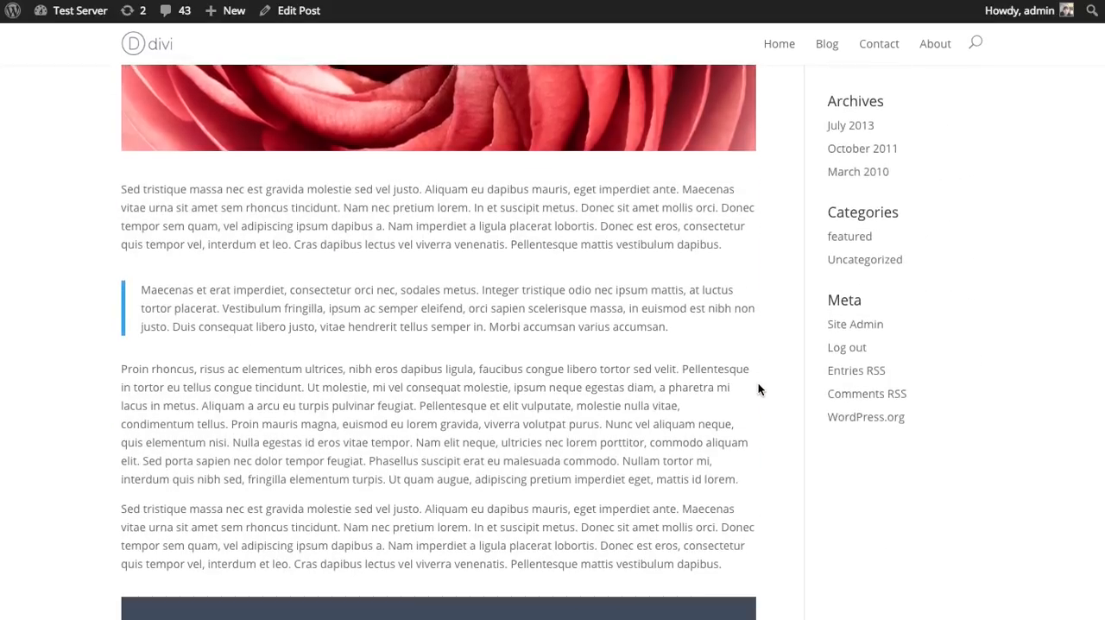
scroll(759, 397, down, 1)
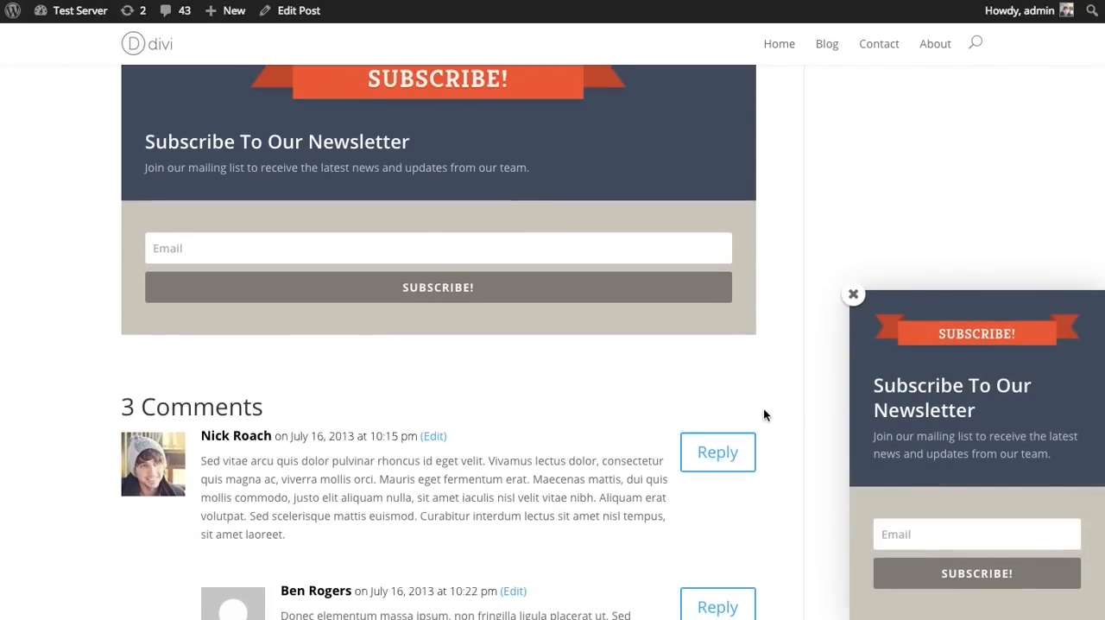
scroll(777, 427, up, 6)
scroll(792, 406, down, 4)
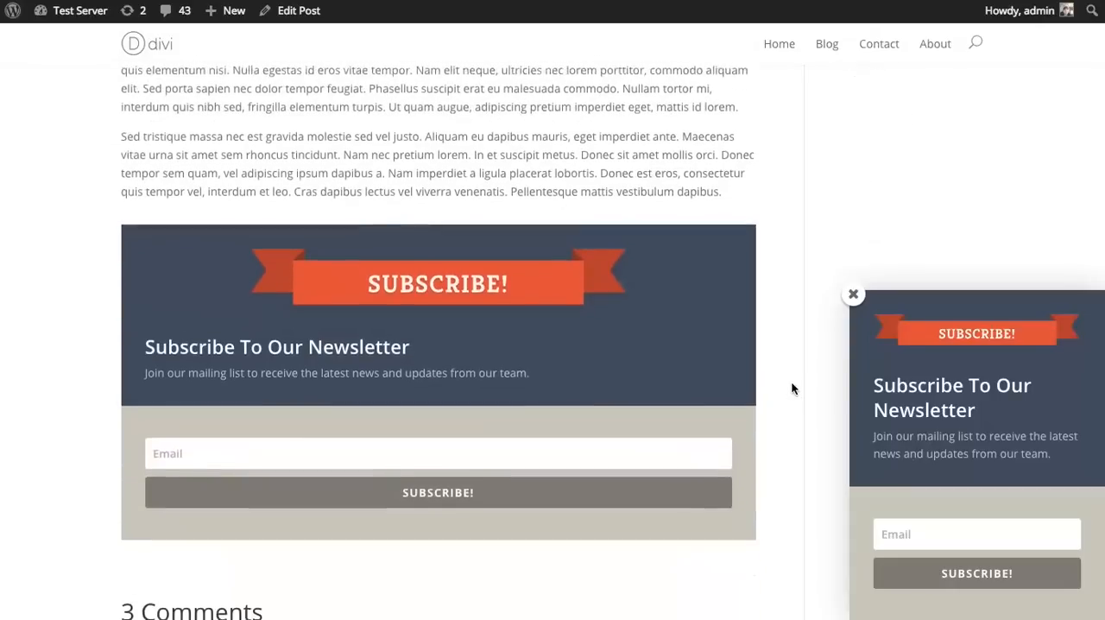
scroll(791, 384, up, 2)
scroll(792, 384, down, 1)
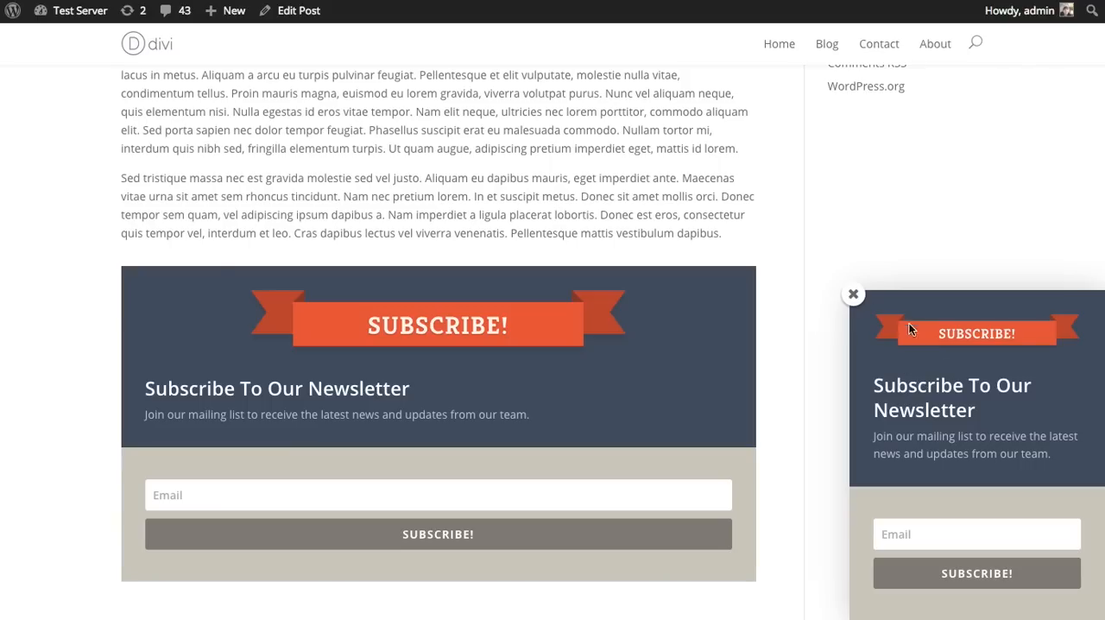
click(853, 295)
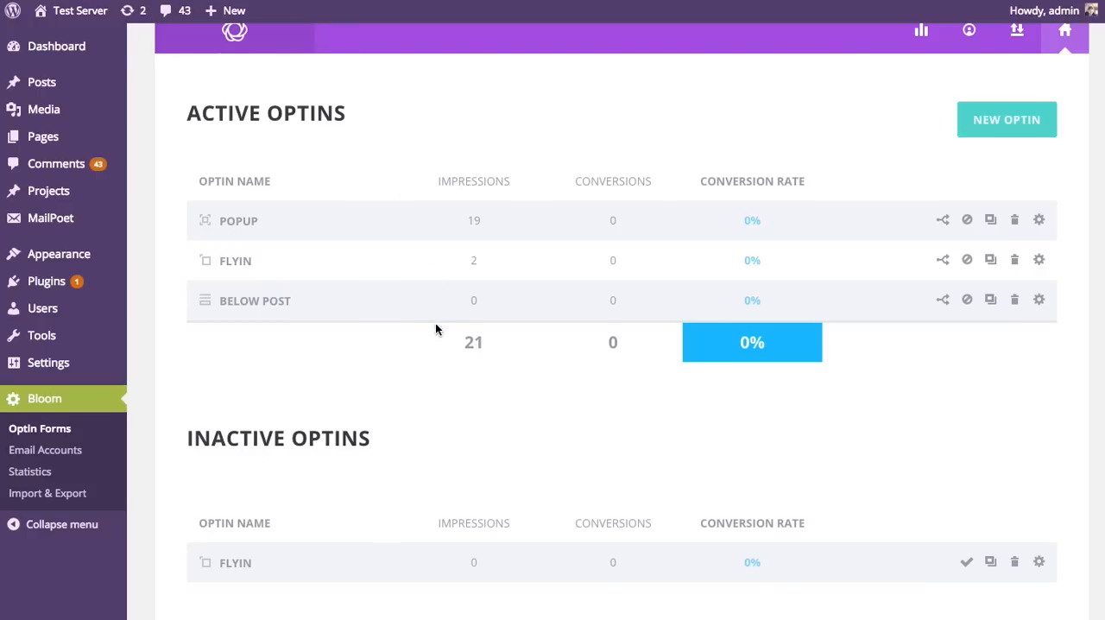
Step: Set the active Flyin optin to trigger after commenting instead of at the bottom of the post, and save it
click(1039, 261)
click(239, 200)
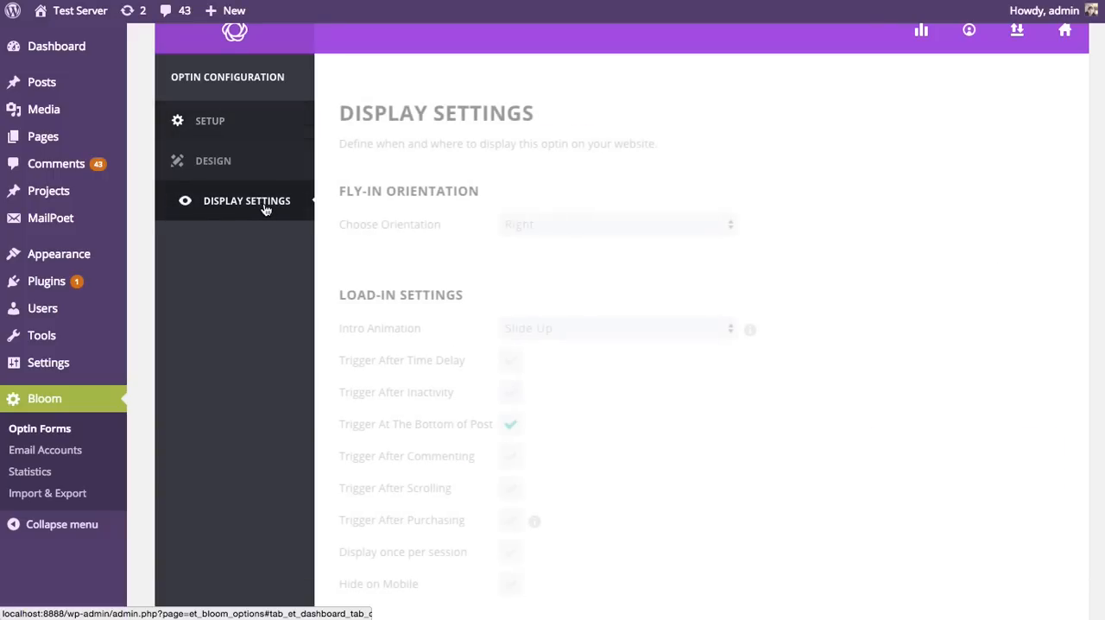
scroll(714, 273, down, 2)
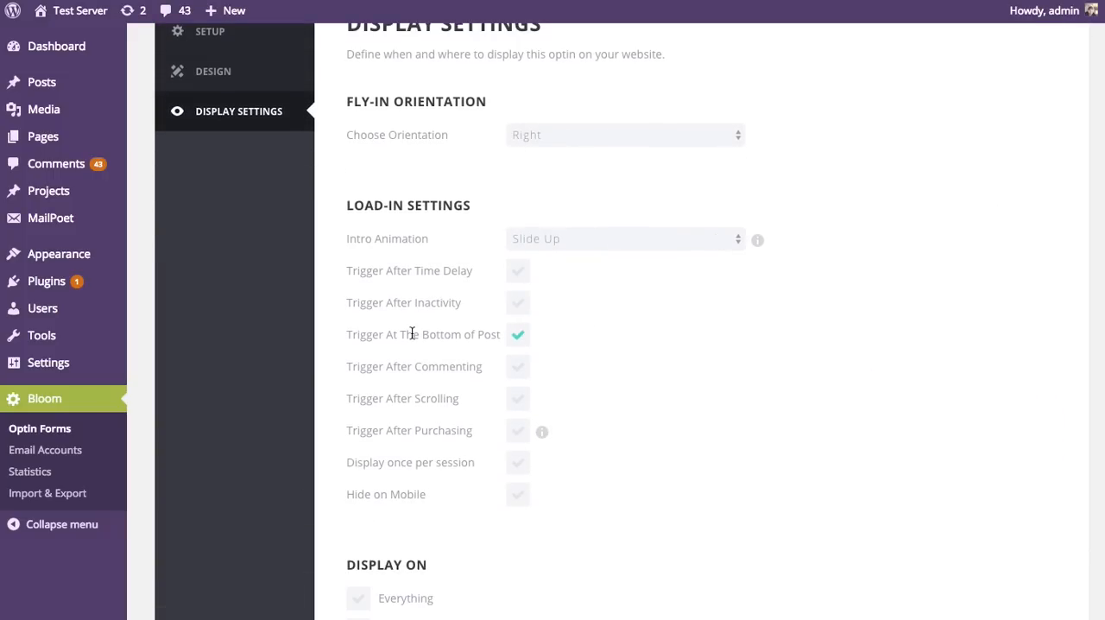
click(518, 335)
click(517, 367)
scroll(738, 427, down, 15)
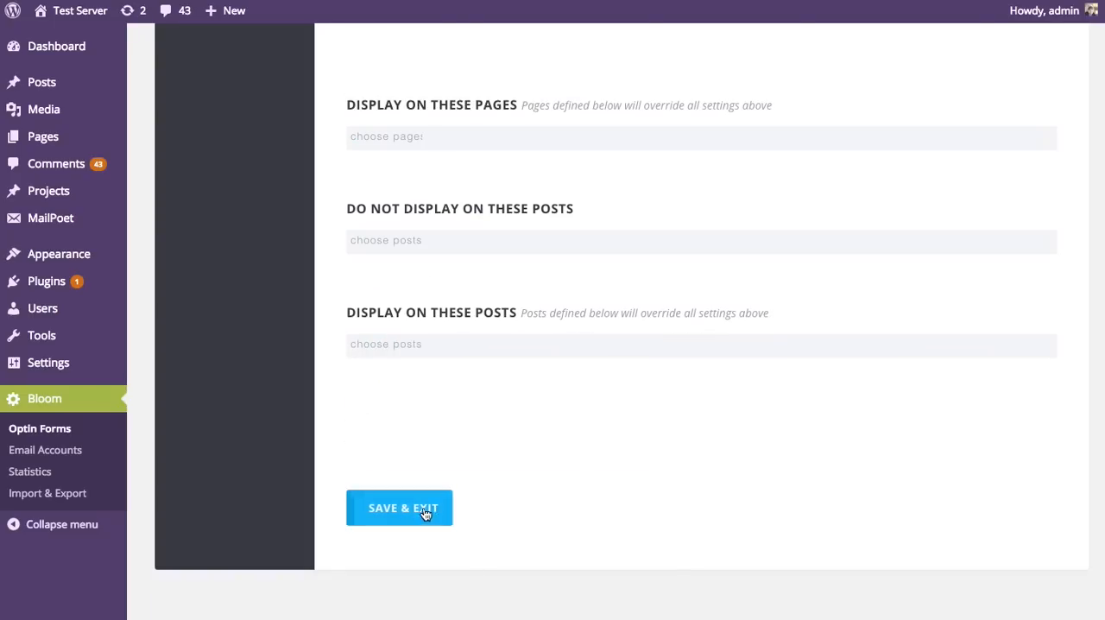
click(425, 511)
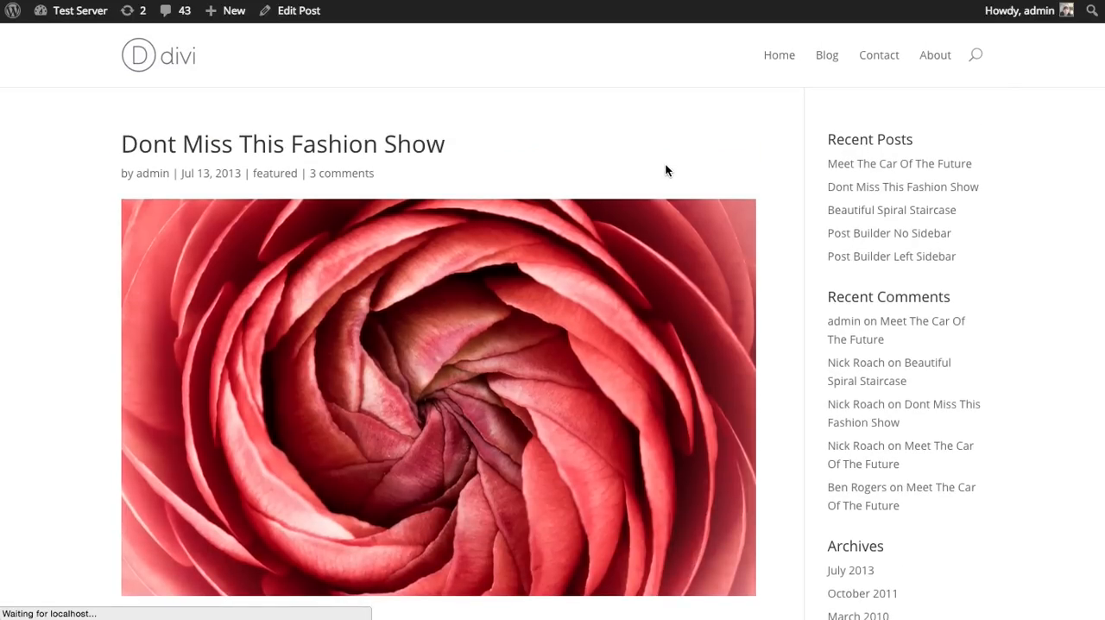
Step: Check the end of the "Dont Miss This Fashion Show" post for the below-post form and any fly-in before commenting
scroll(675, 183, down, 15)
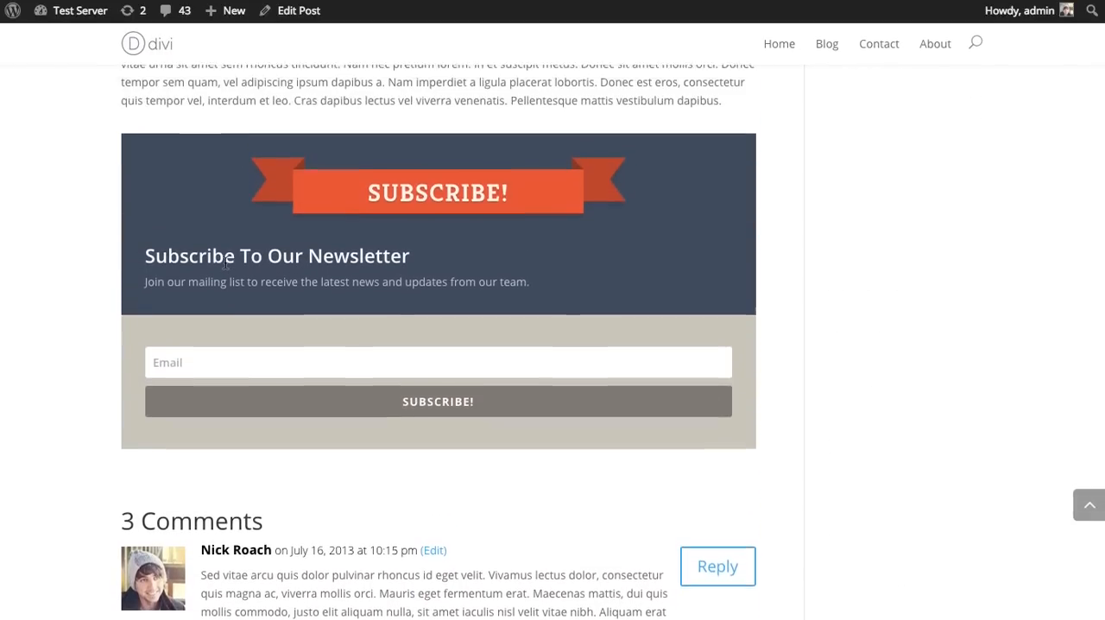
scroll(509, 207, down, 8)
scroll(826, 311, up, 11)
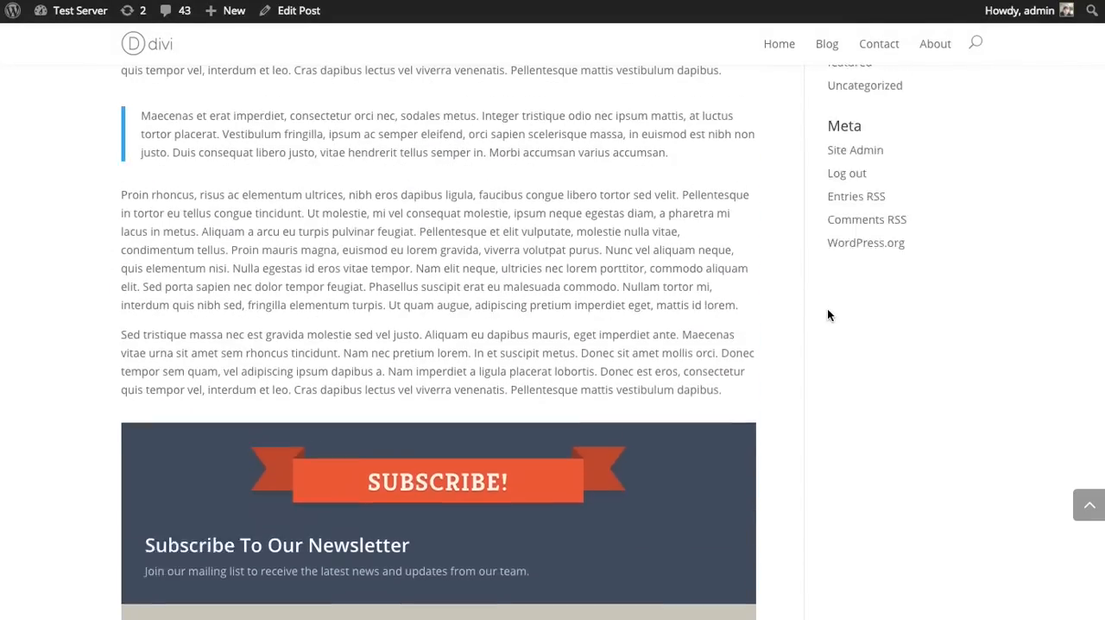
scroll(827, 315, up, 4)
scroll(801, 291, down, 11)
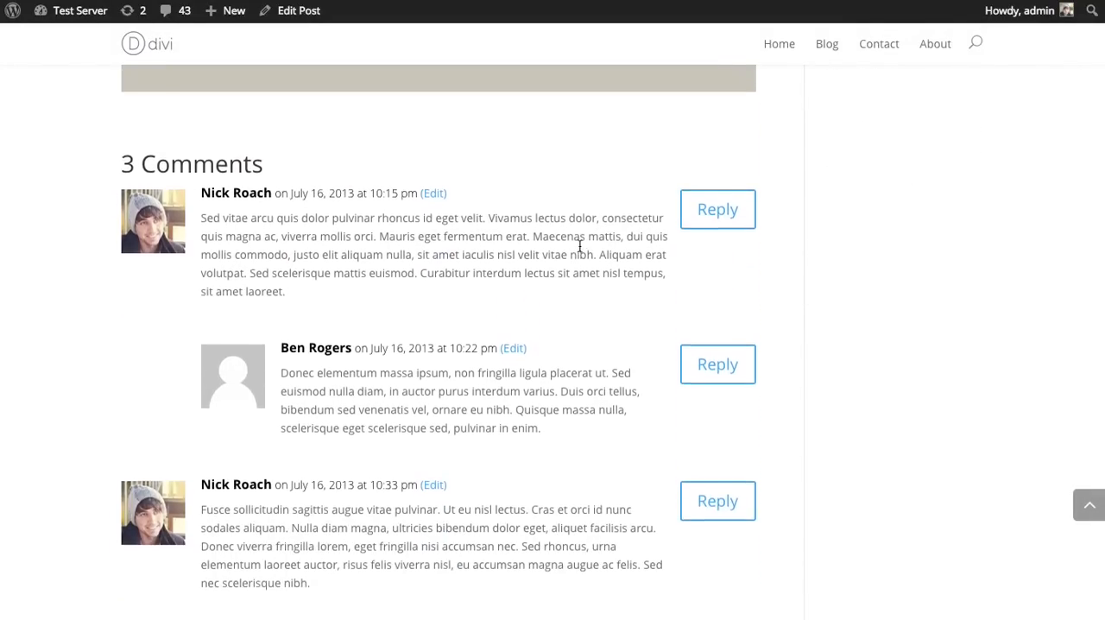
Step: Submit the test comment "khajhdkjahdsfjasdf asdf adsfadsf" on the post to trigger the fly-in
scroll(580, 247, down, 4)
click(292, 421)
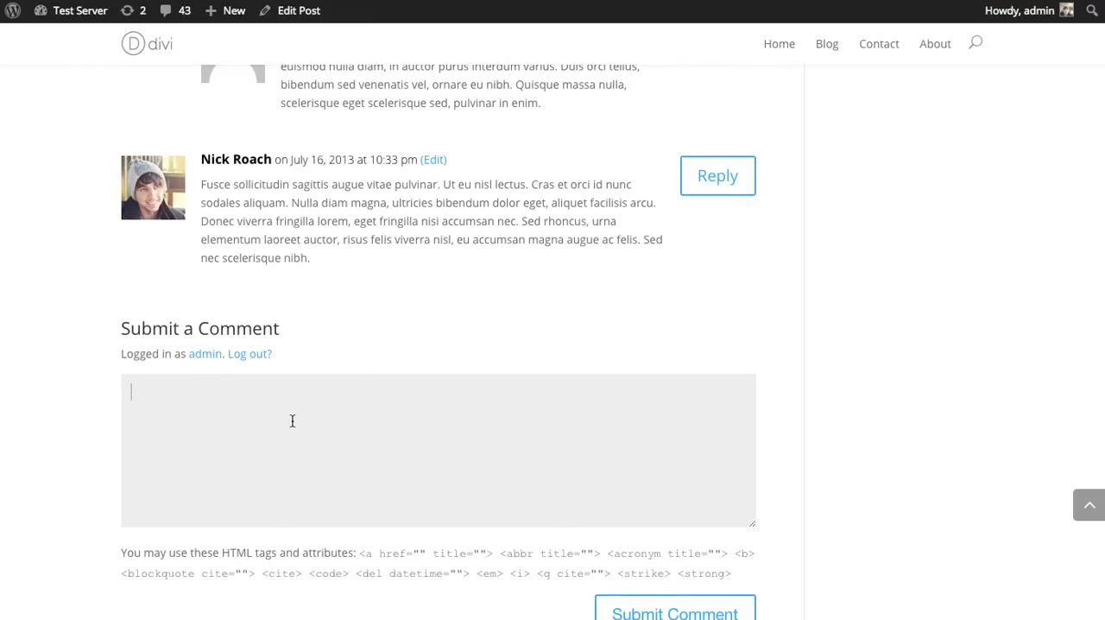
text(khajhdkjahdsfjasdf asdf ad)
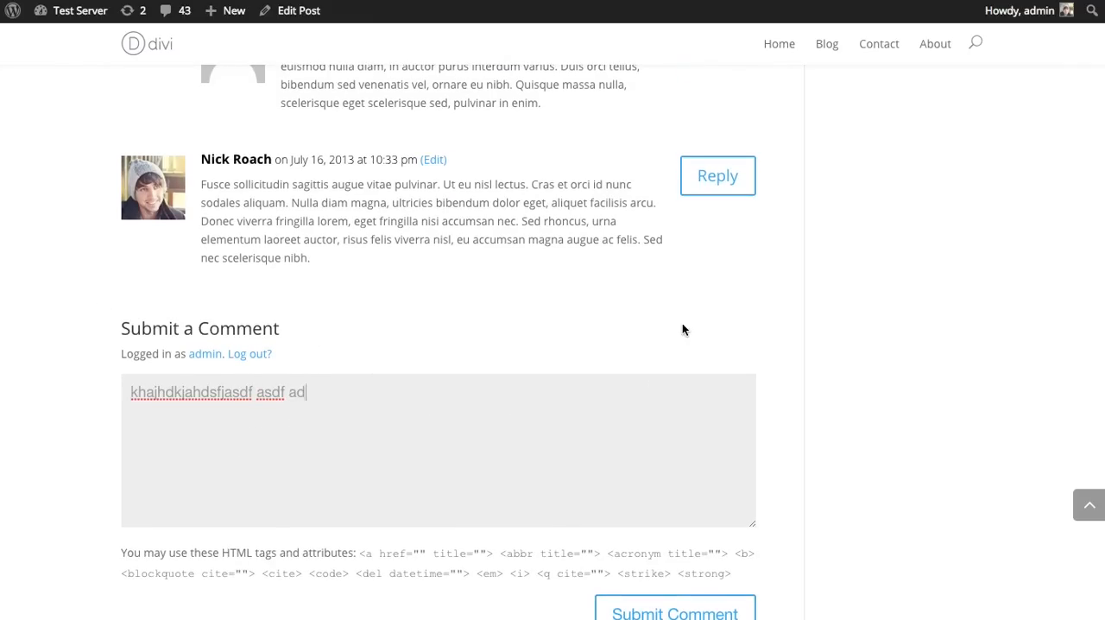
text(sfadsf)
scroll(701, 350, down, 3)
click(697, 488)
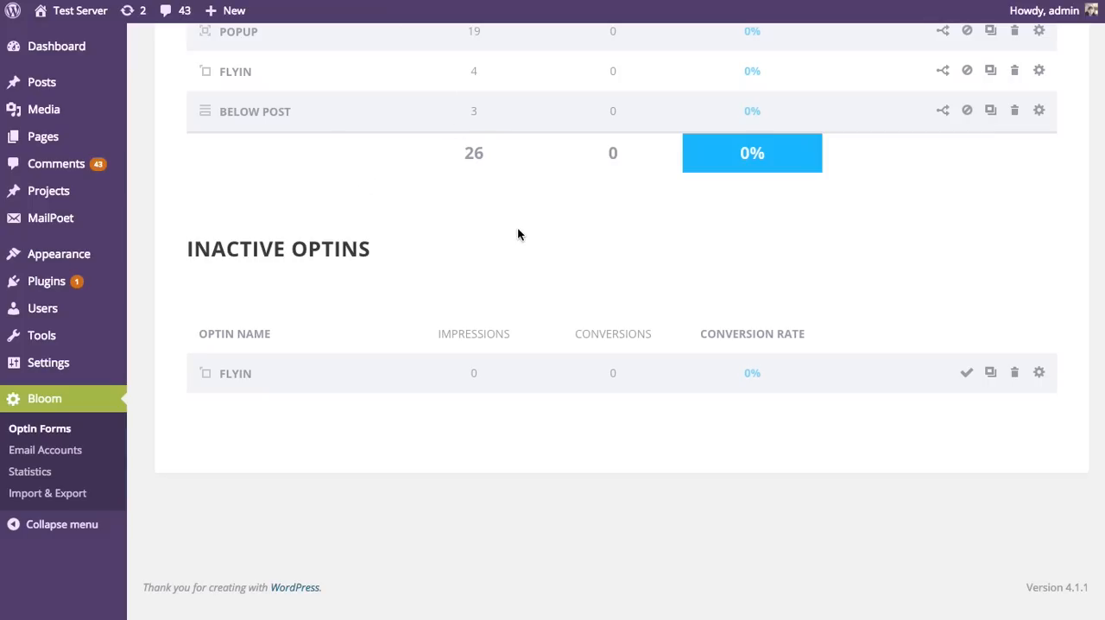
scroll(518, 233, up, 3)
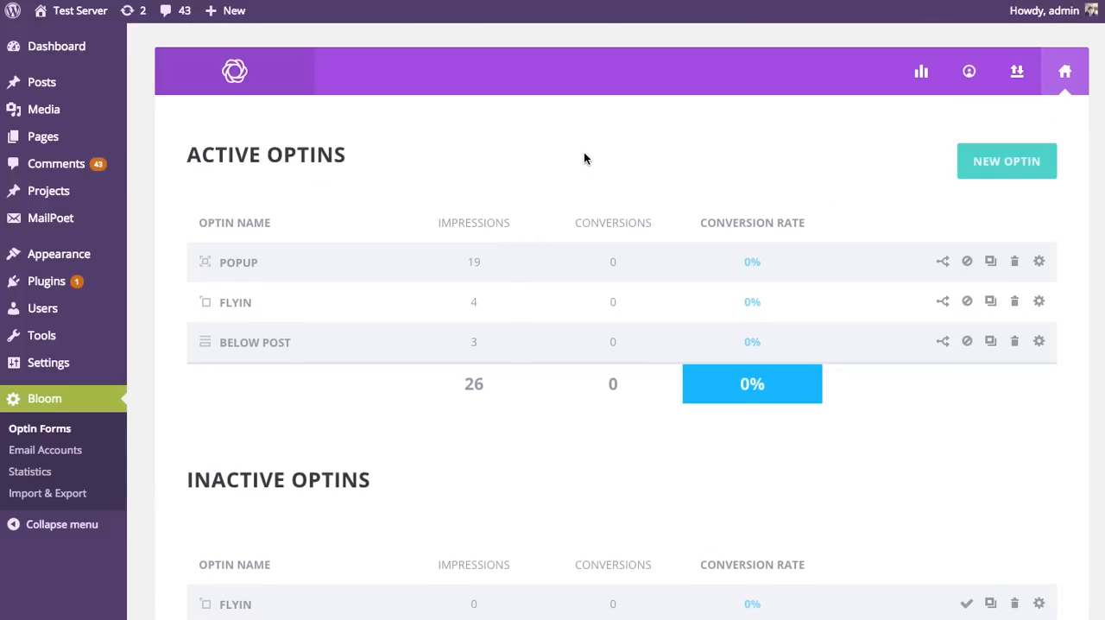